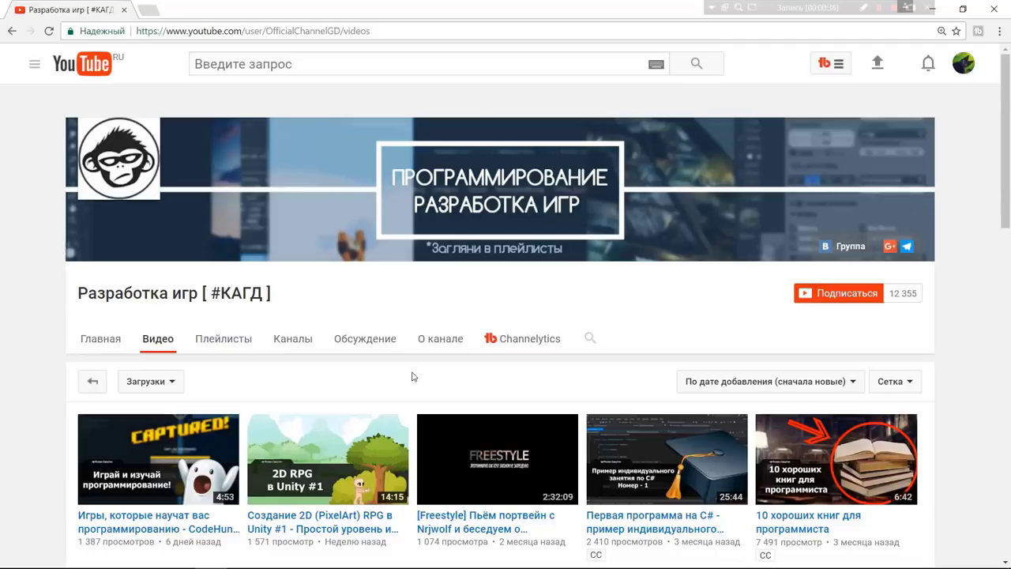
# - Shift the right truck's rear section sideways and down a pixel to square off its back end
pyautogui.press('Tab')
pyautogui.click(412, 376)
pyautogui.scroll(-3, 984, 230)
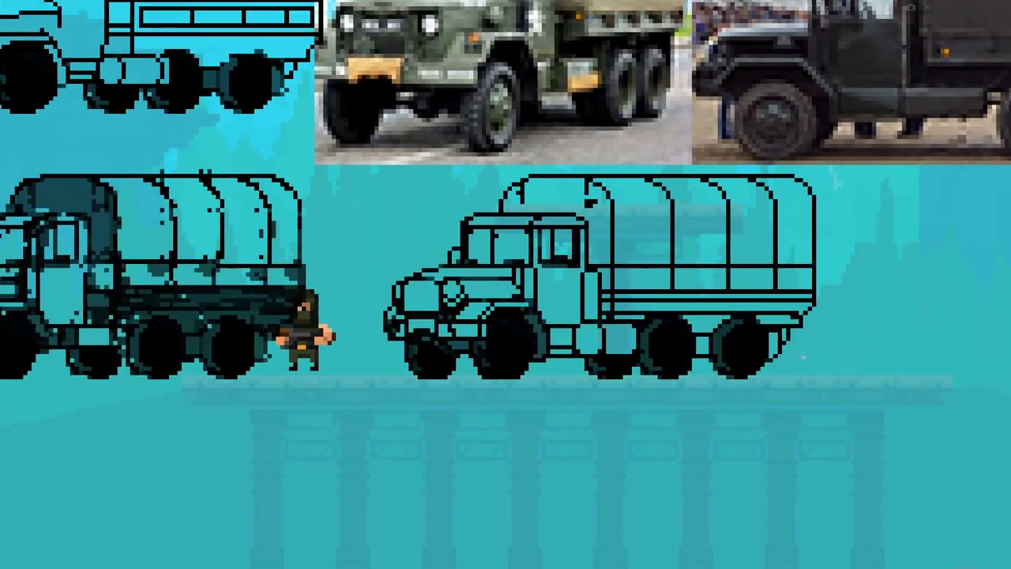
pyautogui.moveTo(824, 391)
pyautogui.mouseDown()
pyautogui.moveTo(768, 273)
pyautogui.moveTo(810, 290)
pyautogui.mouseUp()
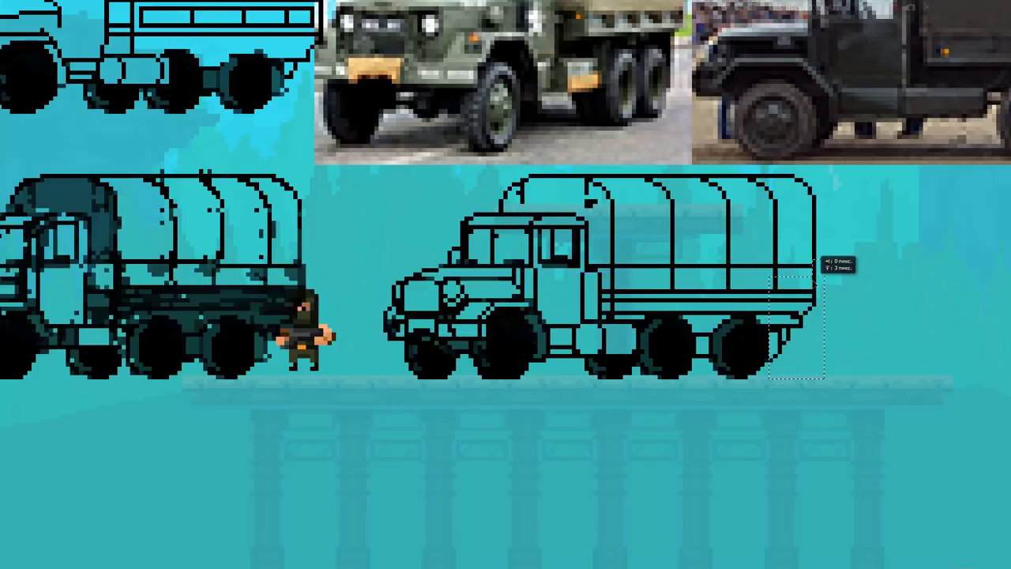
pyautogui.moveTo(816, 266); pyautogui.dragTo(768, 367)
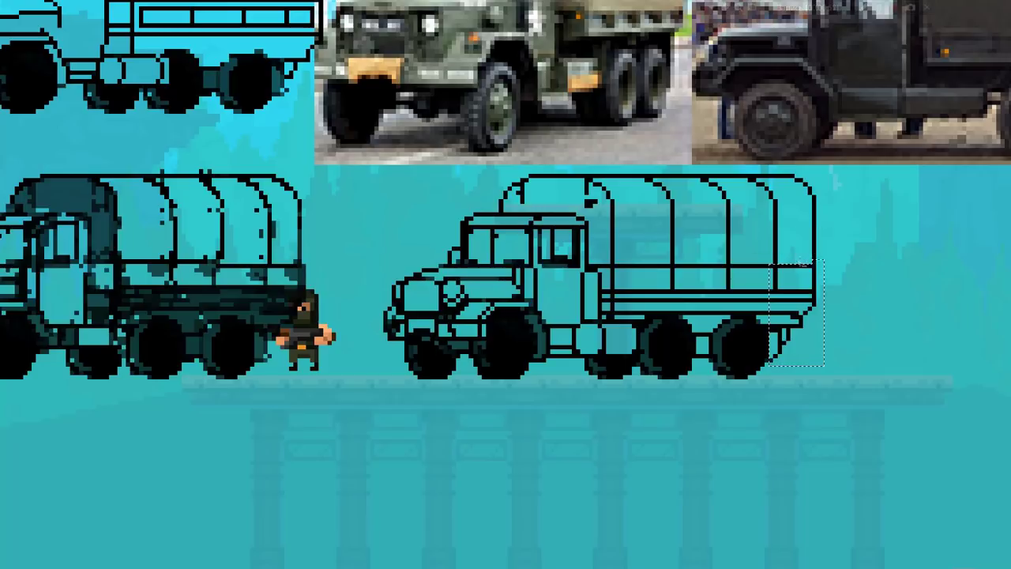
pyautogui.moveTo(804, 285); pyautogui.dragTo(808, 290)
pyautogui.hotkey('ctrl', 'd')
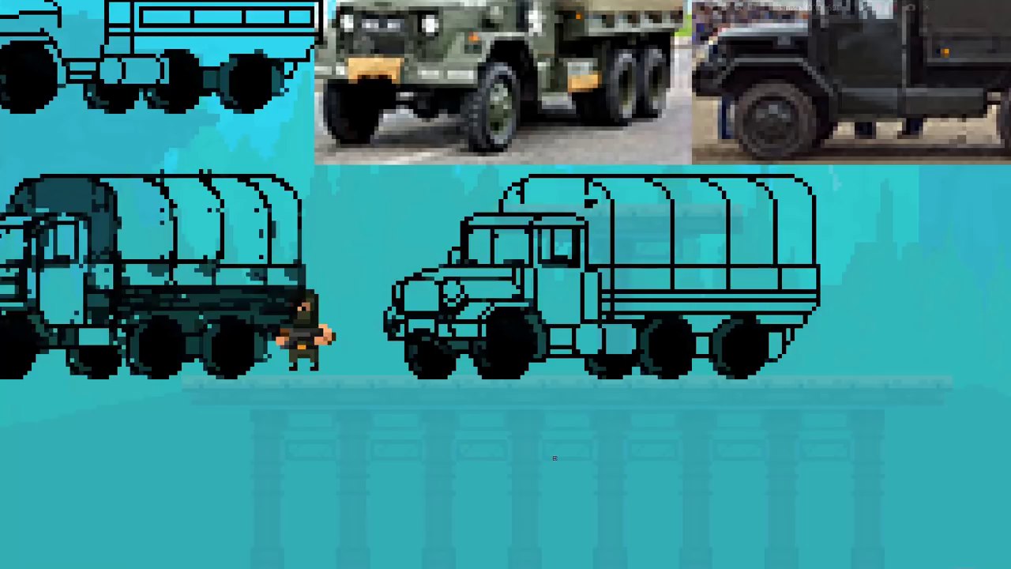
pyautogui.scroll(-2, 555, 458)
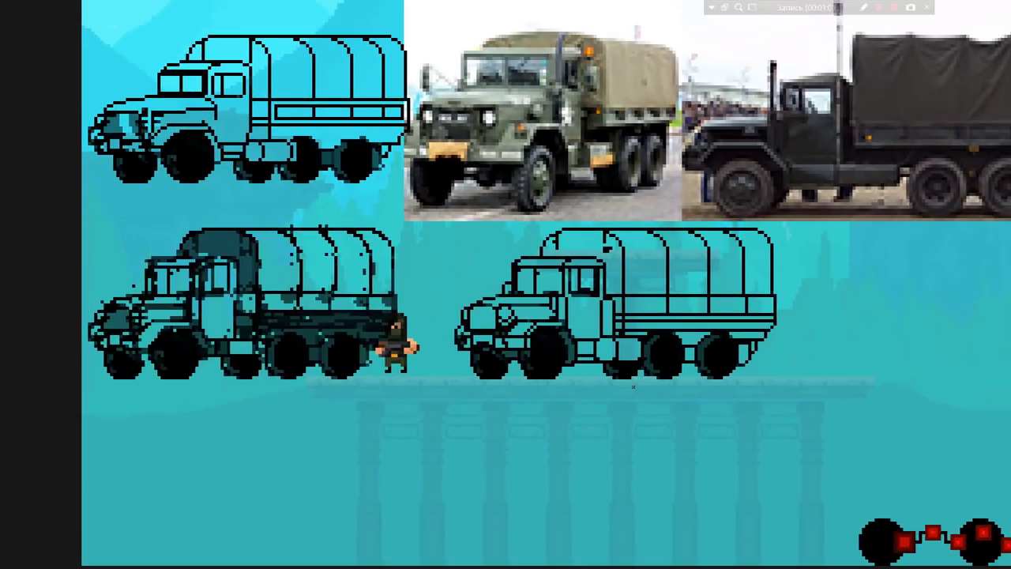
# - Delete the two older truck drafts on the left of the canvas
pyautogui.hotkey('ctrl', 'z')
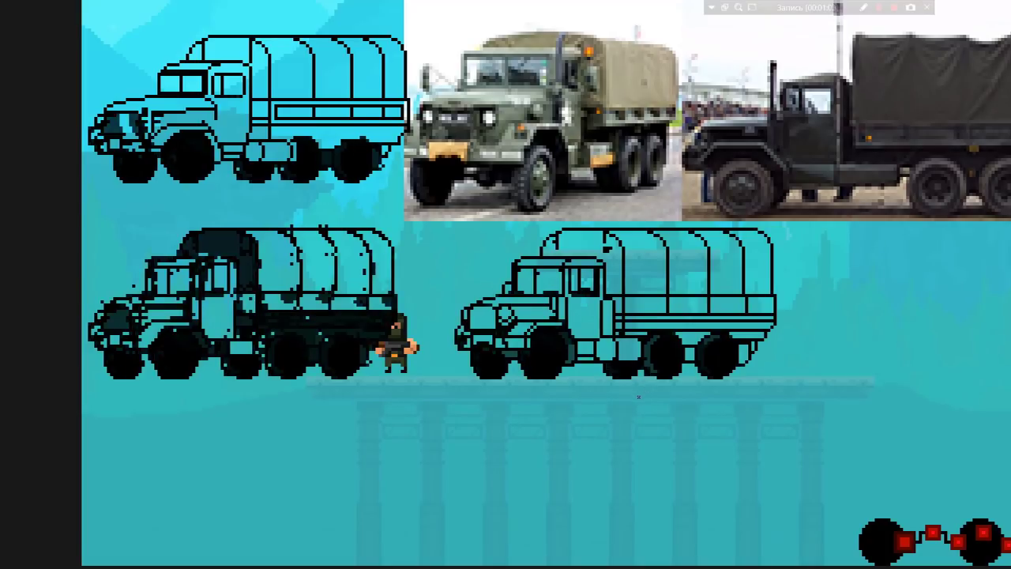
pyautogui.press('F7')
pyautogui.moveTo(404, 397); pyautogui.dragTo(79, 34)
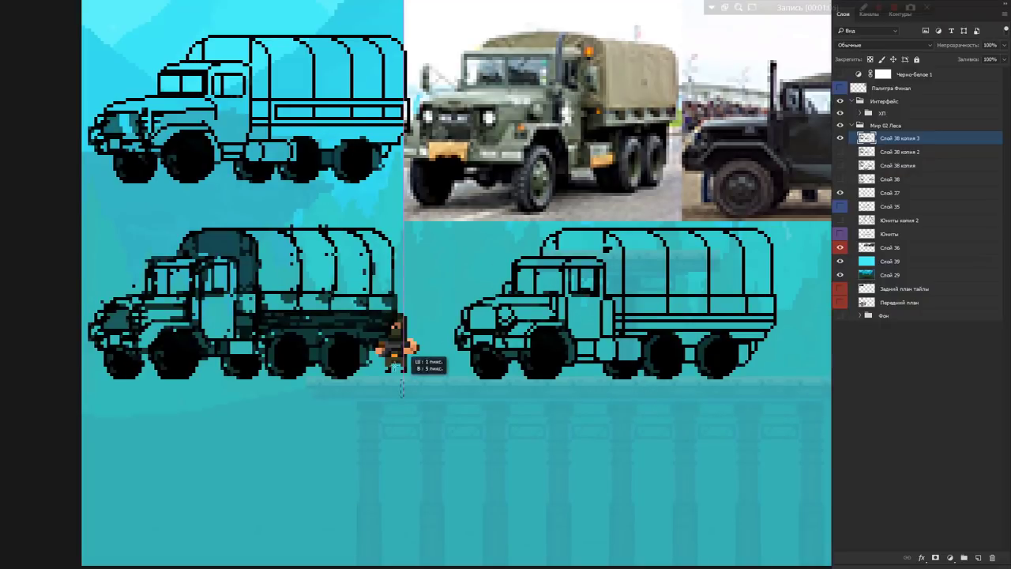
pyautogui.press('Delete')
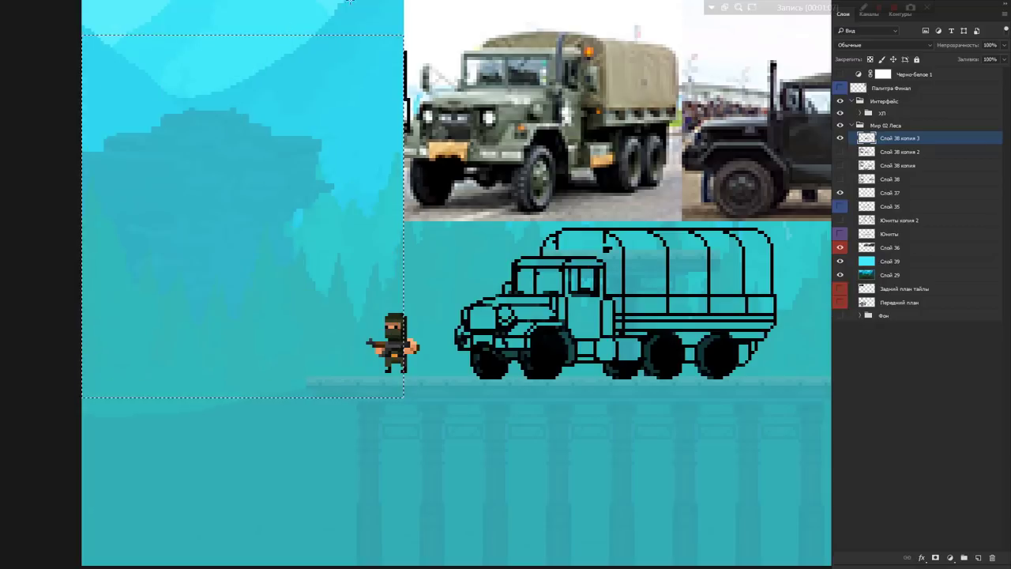
# - Move the new truck outline left and the soldier right onto the bridge
pyautogui.moveTo(347, 29); pyautogui.dragTo(467, 148)
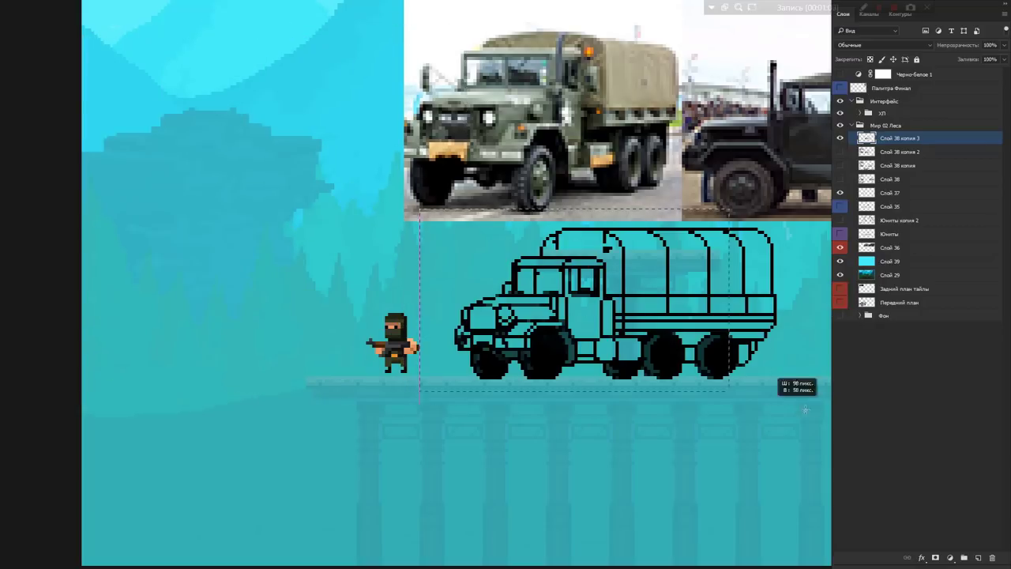
pyautogui.moveTo(705, 362)
pyautogui.mouseDown()
pyautogui.moveTo(629, 405)
pyautogui.moveTo(346, 356)
pyautogui.mouseUp()
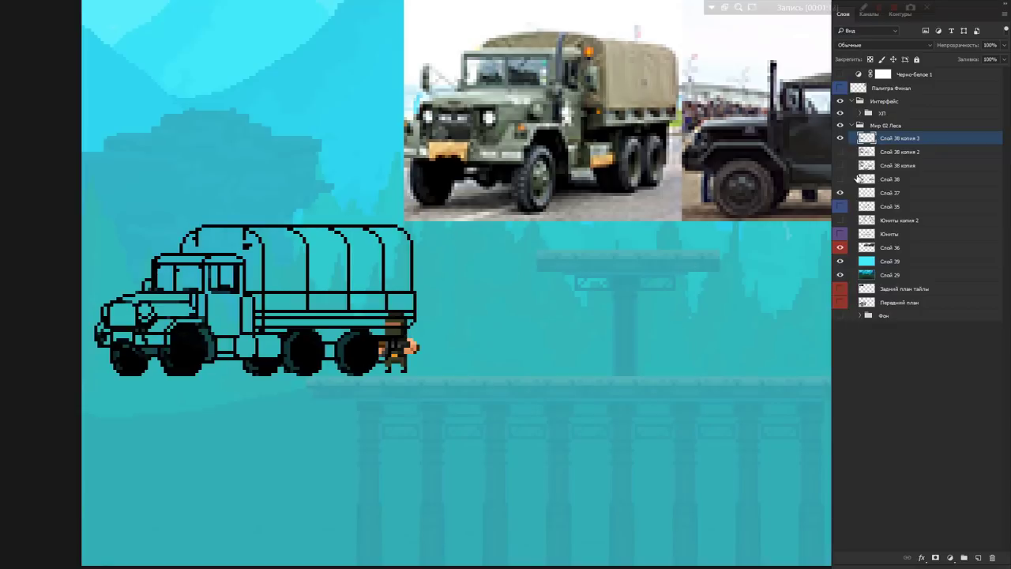
pyautogui.click(862, 192)
pyautogui.moveTo(565, 332); pyautogui.dragTo(660, 332)
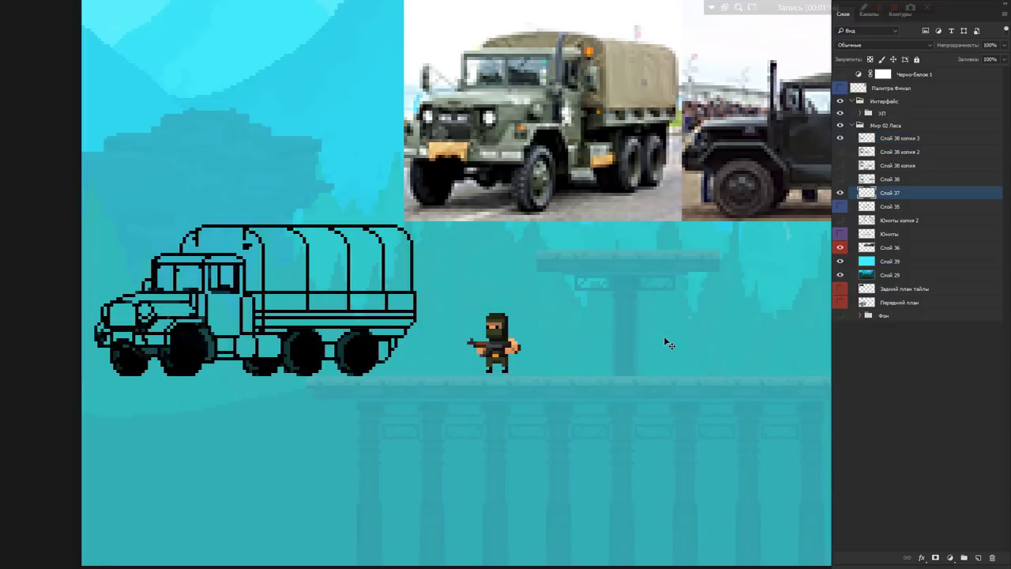
# - Lower the cyan overlay layer's opacity so the forest shows through
pyautogui.click(896, 265)
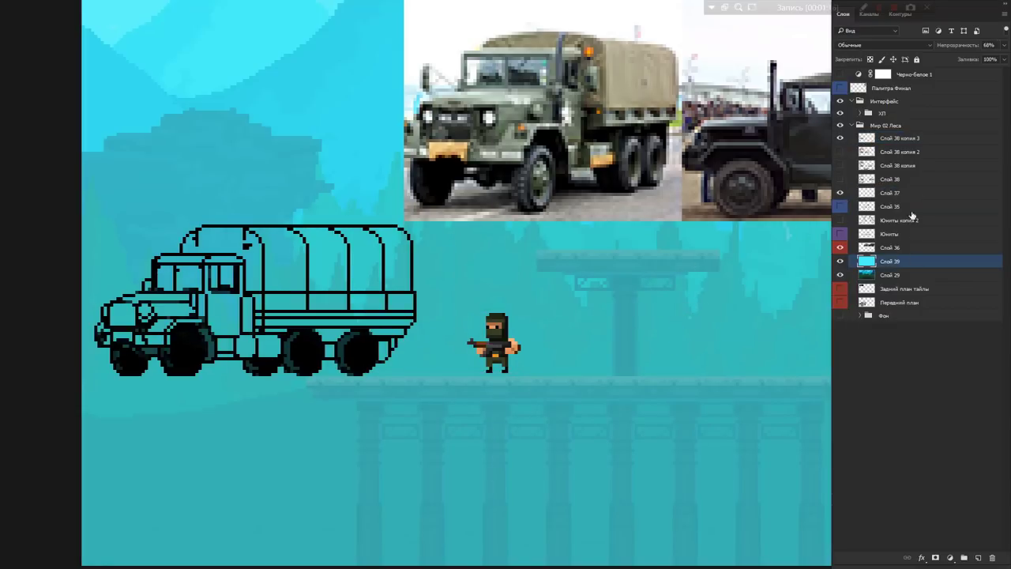
pyautogui.click(1001, 48)
pyautogui.moveTo(991, 58); pyautogui.dragTo(967, 60)
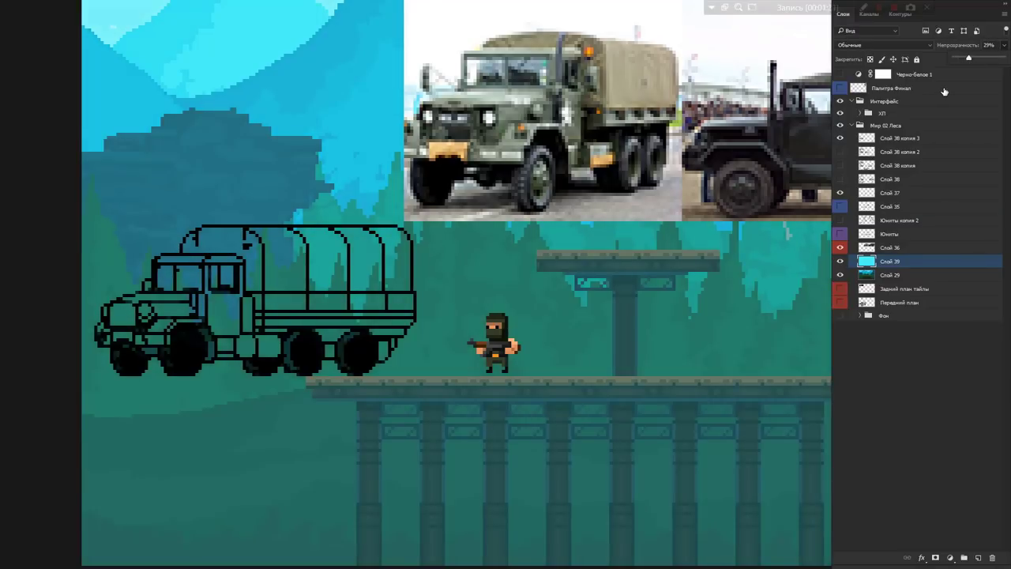
pyautogui.click(896, 137)
# - Shift the truck's middle wheel back beside the rear wheel as a tandem pair
pyautogui.press('Tab')
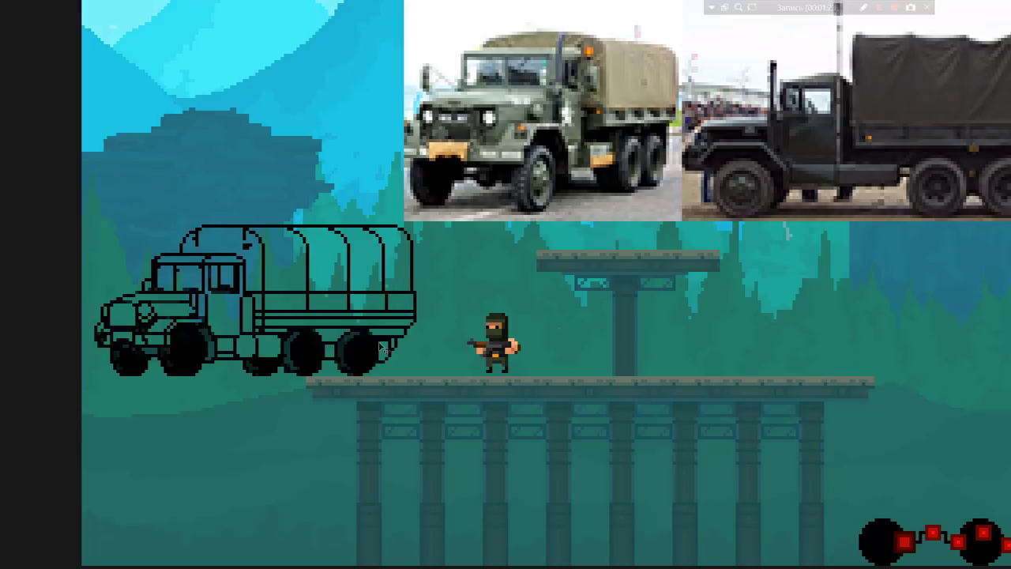
pyautogui.scroll(3, 289, 349)
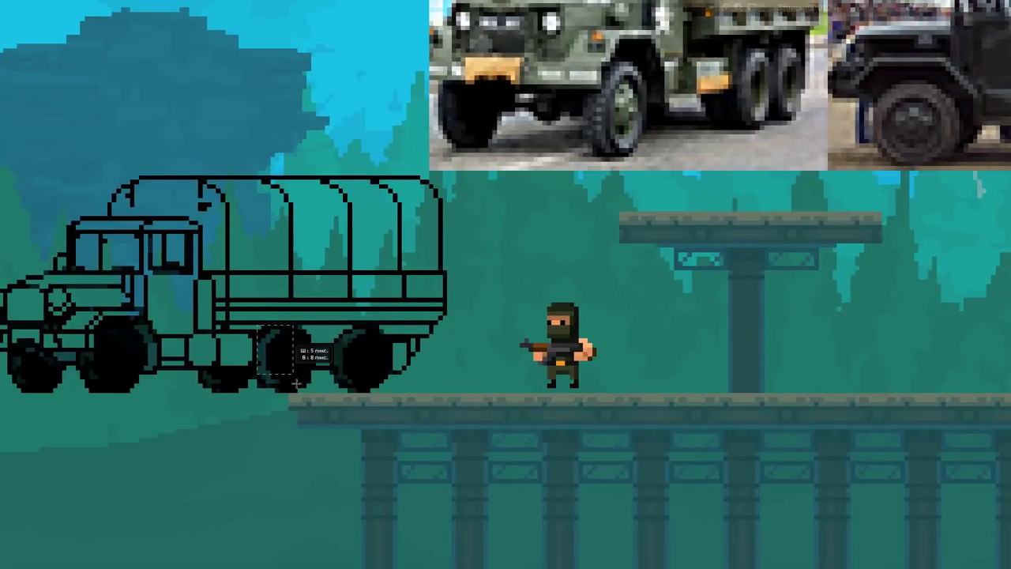
pyautogui.moveTo(256, 326); pyautogui.dragTo(316, 396)
pyautogui.hotkey('ctrl', 'Right')
pyautogui.hotkey('ctrl', 'Right')
pyautogui.hotkey('ctrl', 'Right')
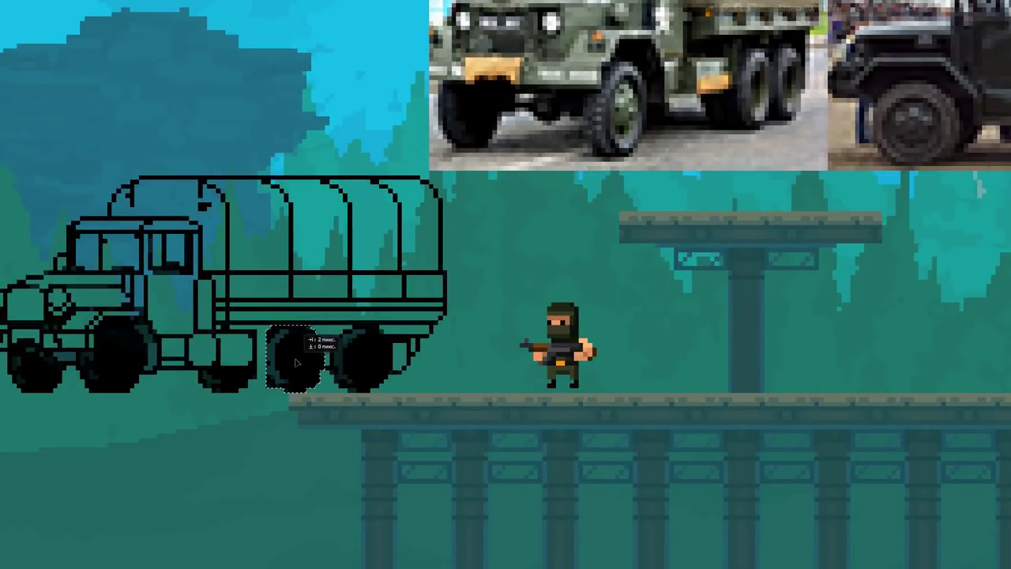
pyautogui.hotkey('ctrl', 'd')
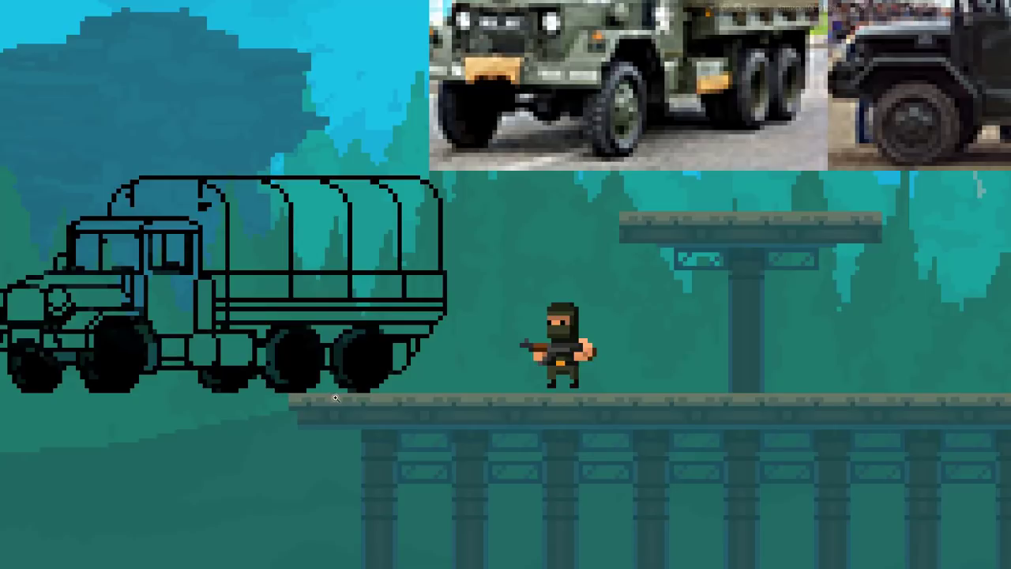
# - Clear a small area beside the rear wheel
pyautogui.scroll(2, 296, 405)
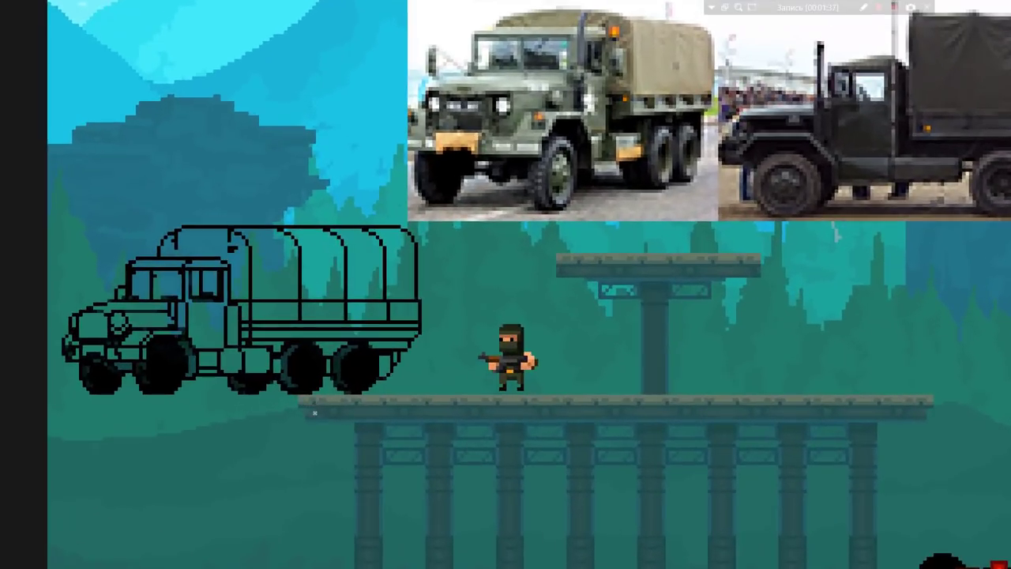
pyautogui.scroll(1, 375, 379)
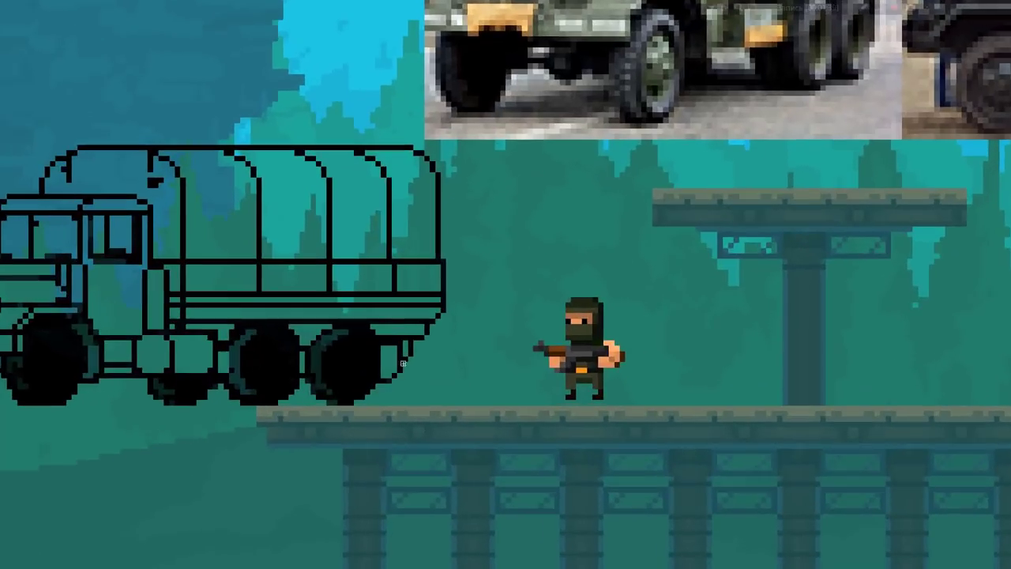
pyautogui.moveTo(408, 339)
pyautogui.mouseDown()
pyautogui.moveTo(383, 387)
pyautogui.moveTo(399, 374)
pyautogui.mouseUp()
pyautogui.click(403, 360)
pyautogui.scroll(-1, 447, 327)
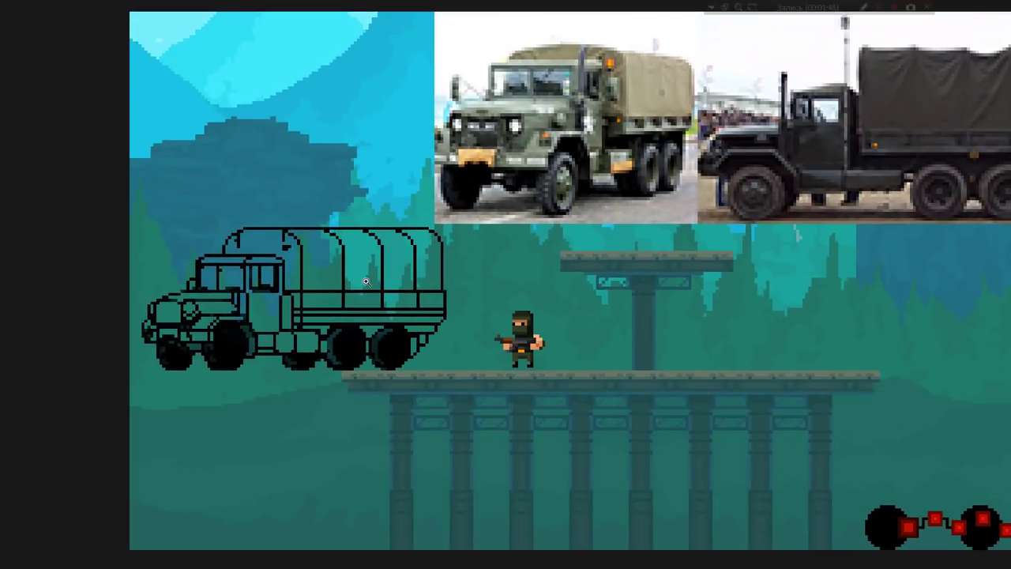
pyautogui.scroll(1, 414, 293)
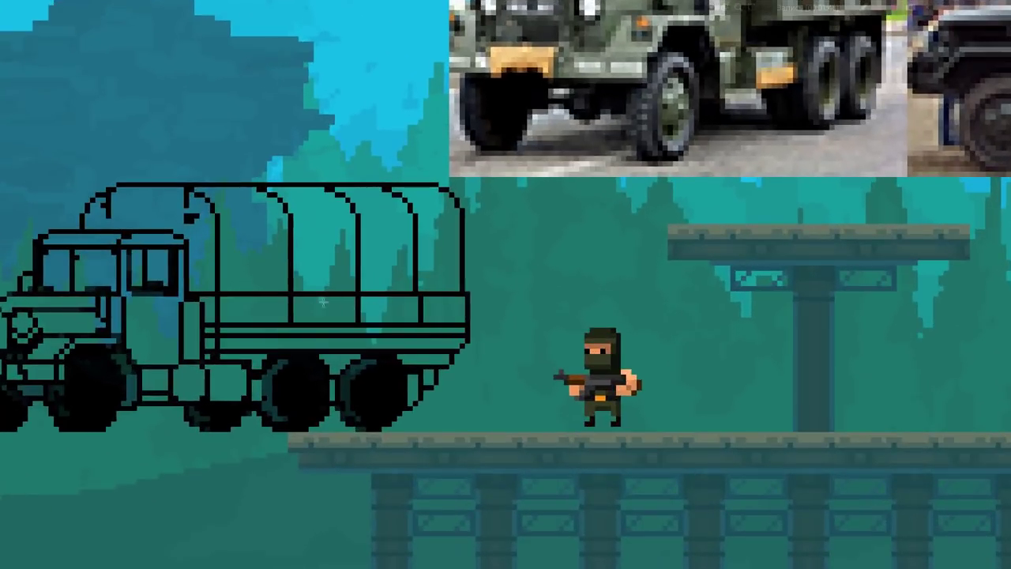
# - Select part of the truck's cargo panel
pyautogui.moveTo(288, 296); pyautogui.dragTo(433, 322)
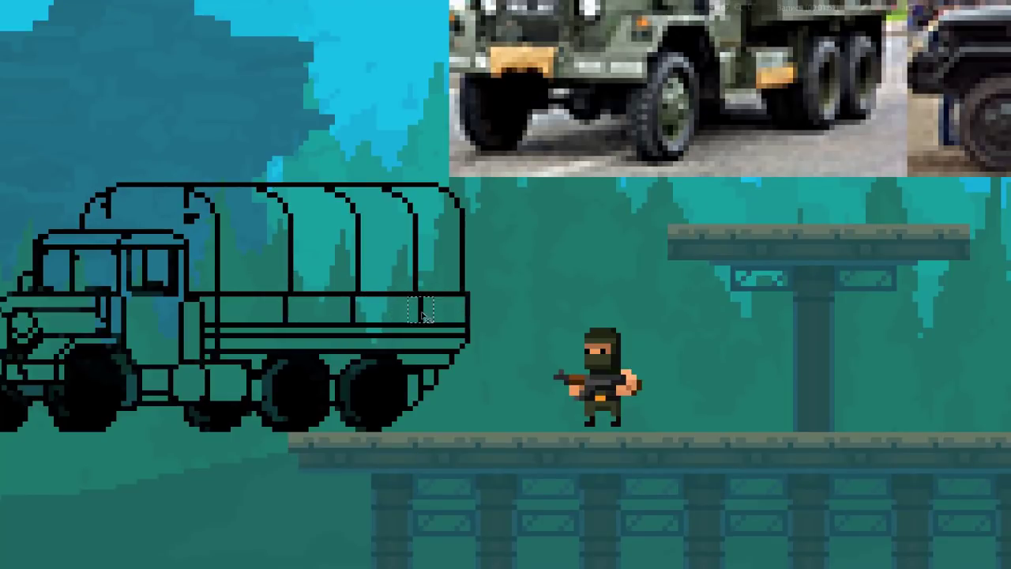
pyautogui.scroll(-1, 427, 335)
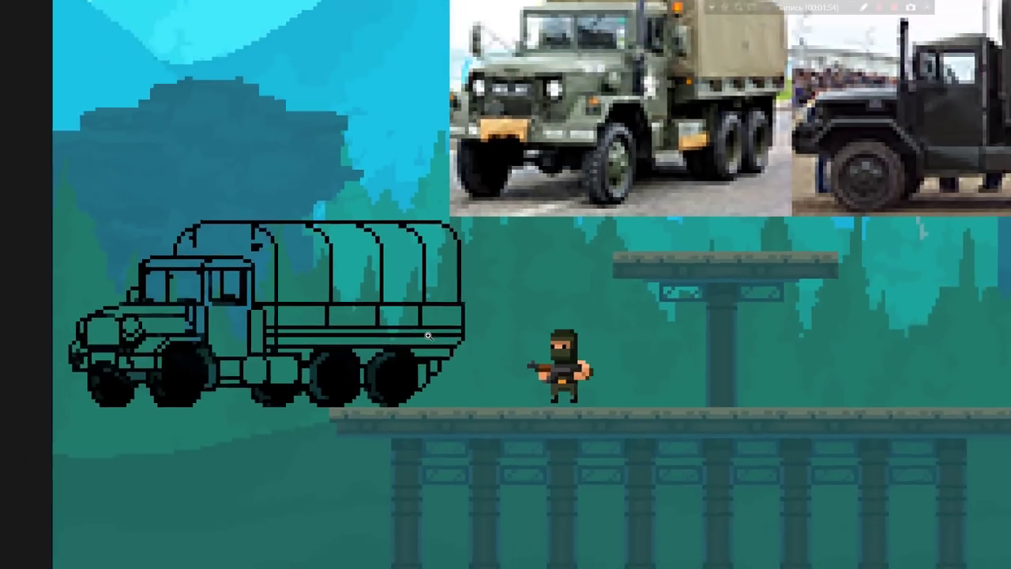
pyautogui.scroll(-1, 427, 335)
pyautogui.scroll(-1, 430, 338)
pyautogui.scroll(-1, 415, 347)
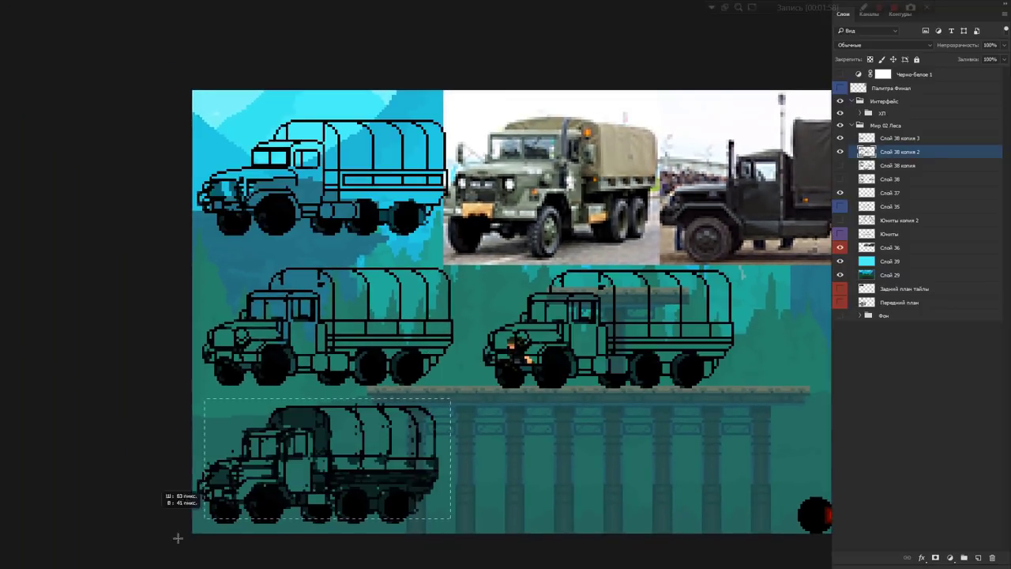
# - Hide the extra drafts layer and paste the shaded truck copy at upper left
pyautogui.click(839, 151)
pyautogui.click(859, 140)
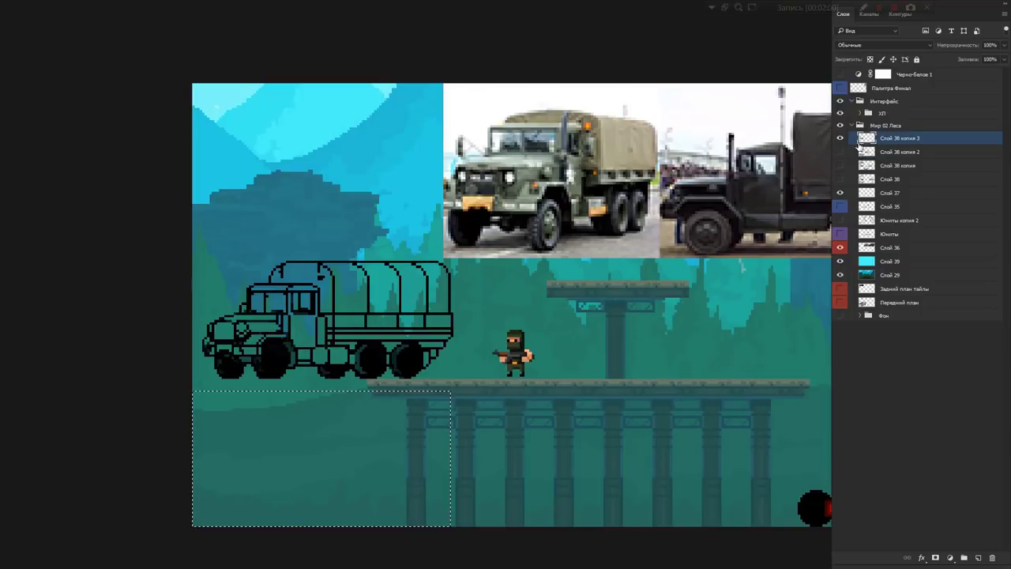
pyautogui.hotkey('ctrl', 'v')
pyautogui.moveTo(359, 466)
pyautogui.mouseDown()
pyautogui.moveTo(736, 333)
pyautogui.moveTo(363, 164)
pyautogui.mouseUp()
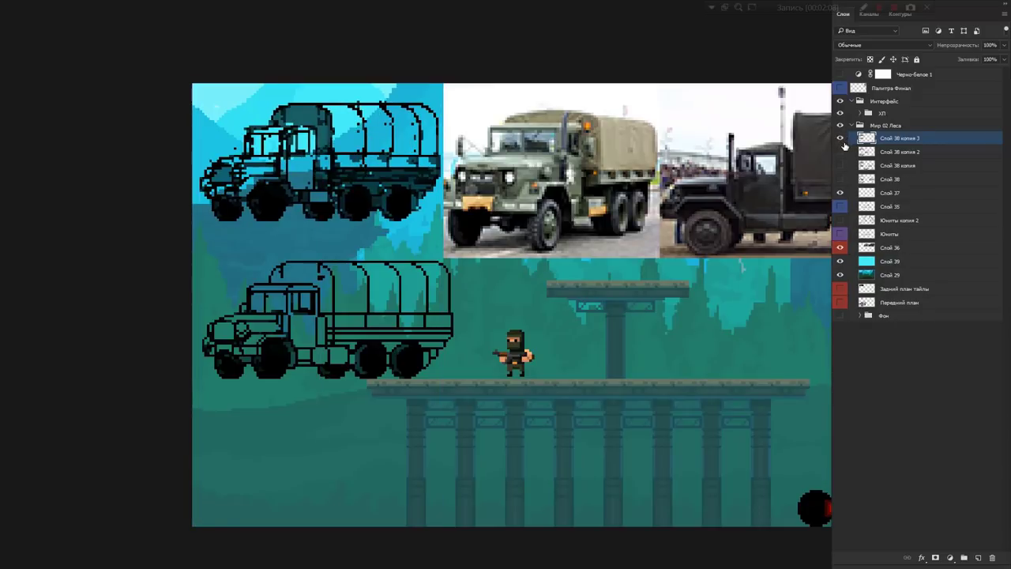
pyautogui.press('Tab')
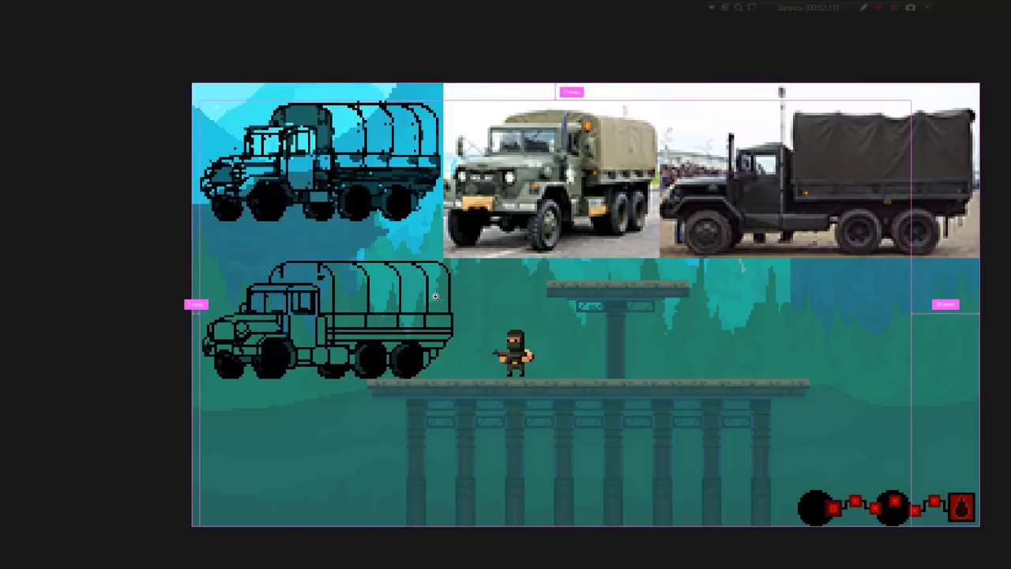
pyautogui.scroll(2, 437, 308)
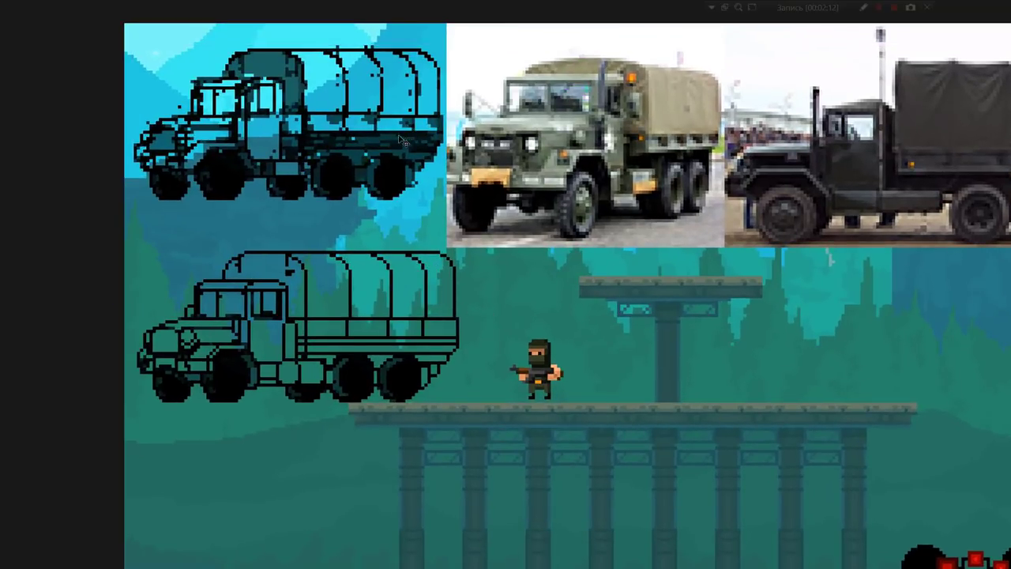
# - Settle the pasted shaded truck just above the outline truck
pyautogui.click(402, 146)
pyautogui.moveTo(399, 171); pyautogui.dragTo(388, 251)
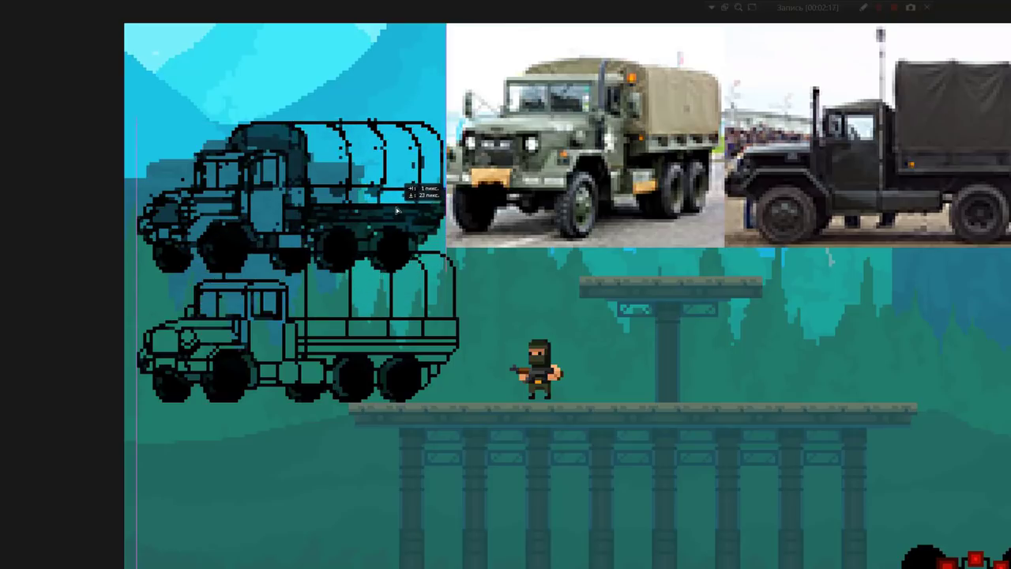
pyautogui.moveTo(388, 251); pyautogui.dragTo(389, 169)
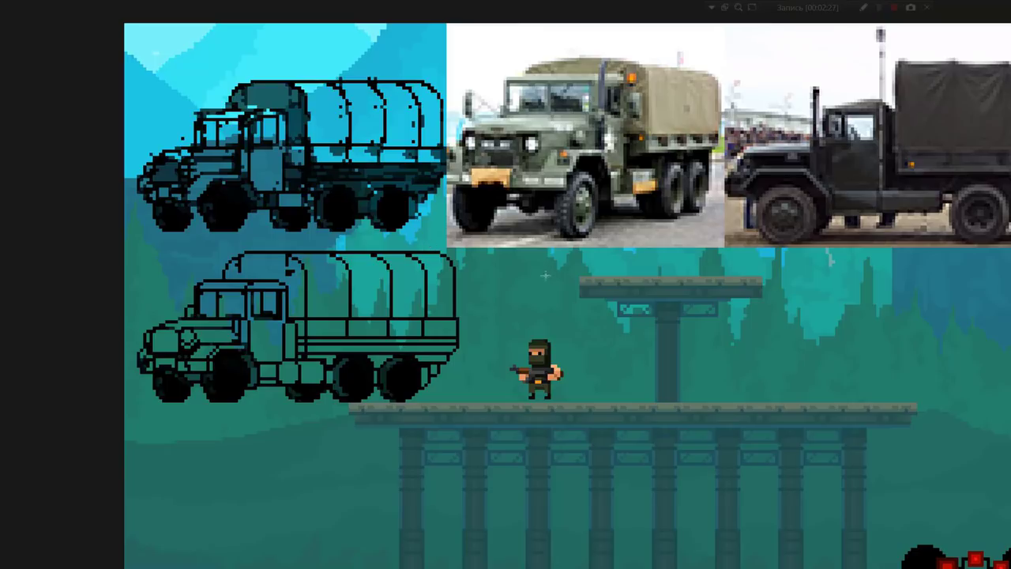
# - Duplicate the outline truck directly below it and select its rear wheel area
pyautogui.moveTo(471, 240); pyautogui.dragTo(125, 447)
pyautogui.hotkey('ctrl', 'j')
pyautogui.click(497, 216)
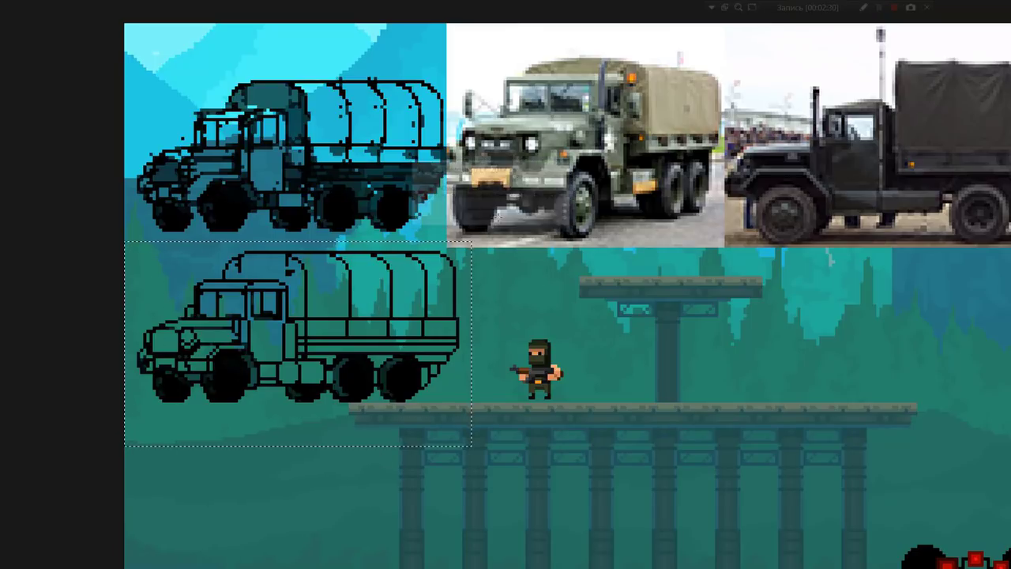
pyautogui.moveTo(456, 289); pyautogui.dragTo(456, 470)
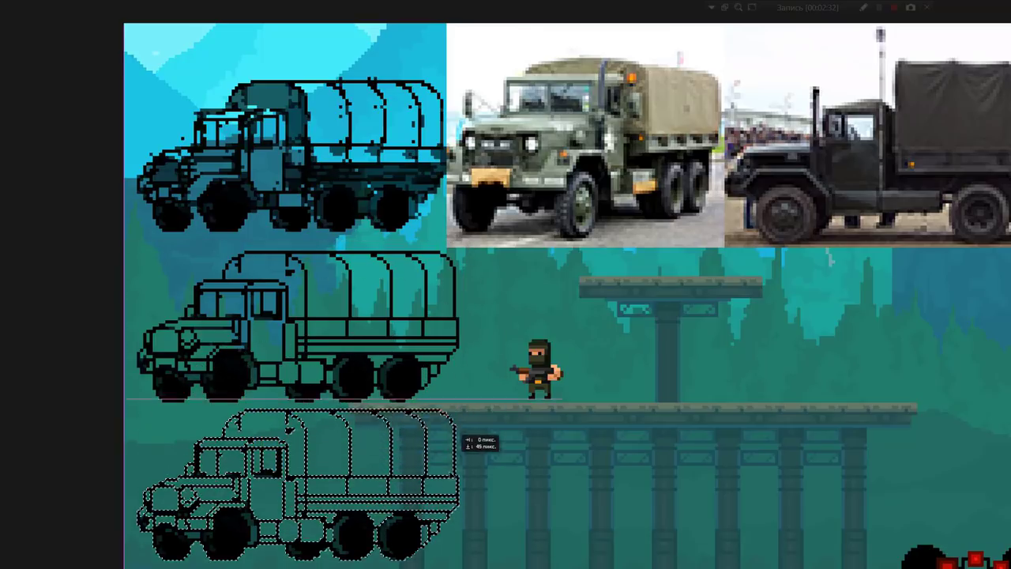
pyautogui.hotkey('ctrl', 'd')
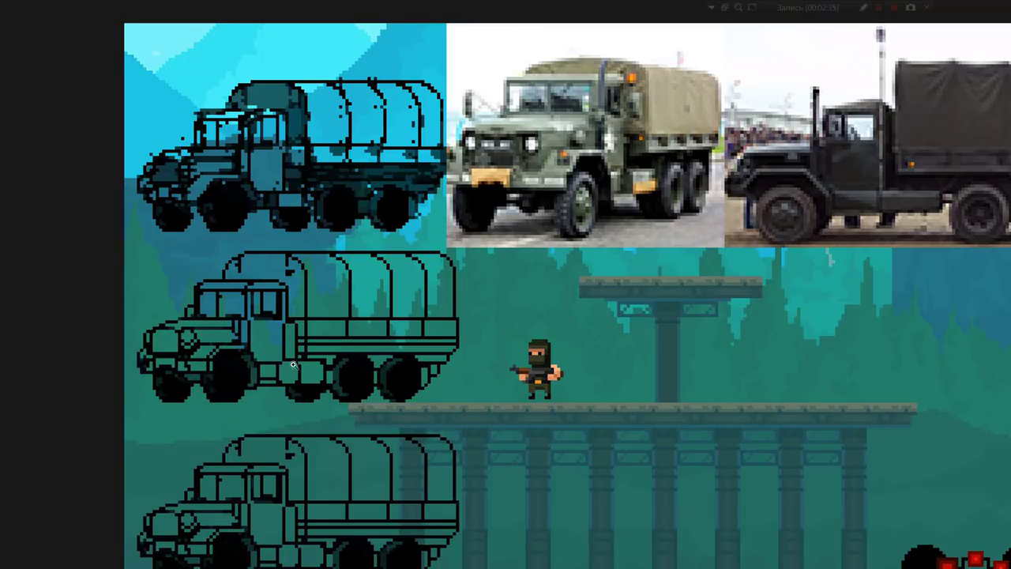
pyautogui.scroll(1, 294, 366)
pyautogui.moveTo(256, 363); pyautogui.dragTo(311, 382)
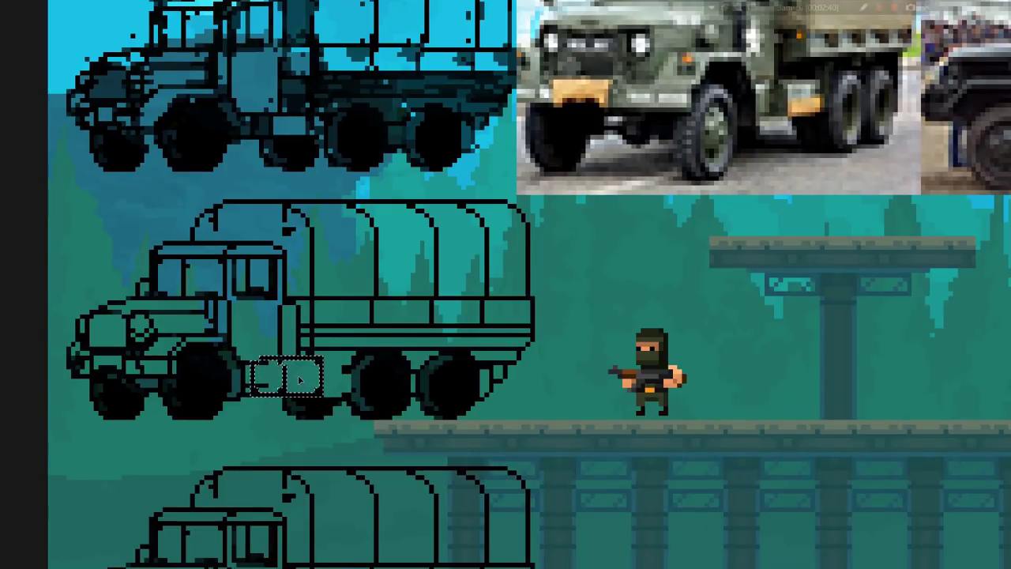
# - Nudge the rear wheel area left and move the middle rear wheel onto the upper truck
pyautogui.moveTo(301, 379); pyautogui.dragTo(299, 383)
pyautogui.click(298, 382)
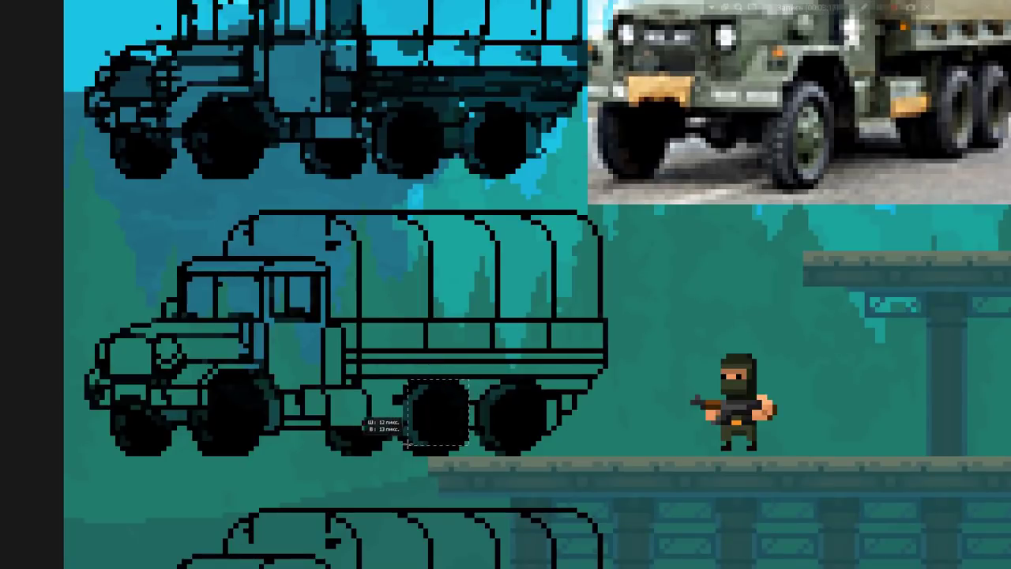
pyautogui.moveTo(469, 380); pyautogui.dragTo(388, 455)
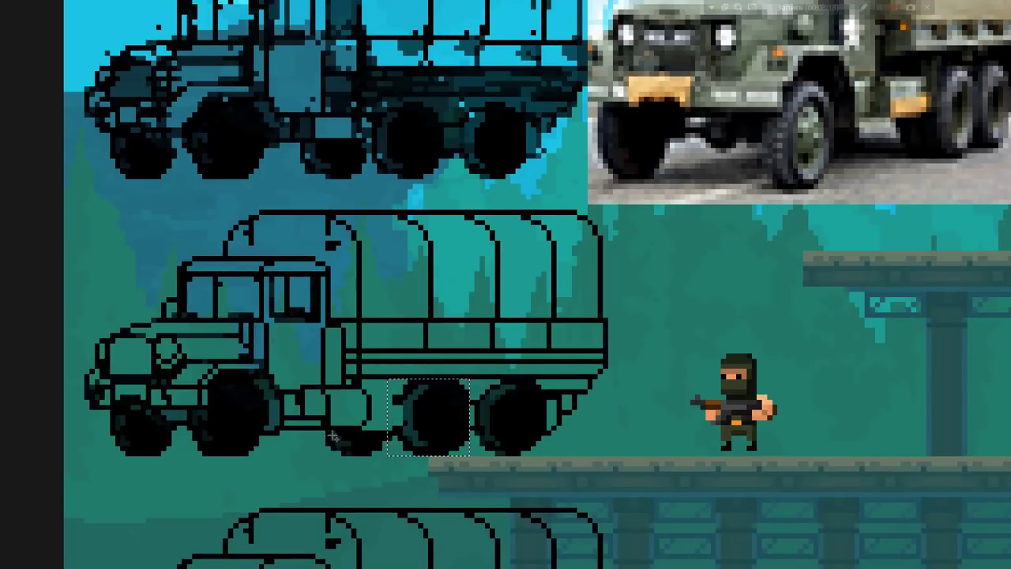
pyautogui.moveTo(320, 431); pyautogui.dragTo(403, 460)
pyautogui.moveTo(442, 433)
pyautogui.mouseDown()
pyautogui.moveTo(421, 153)
pyautogui.moveTo(410, 154)
pyautogui.moveTo(424, 433)
pyautogui.mouseUp()
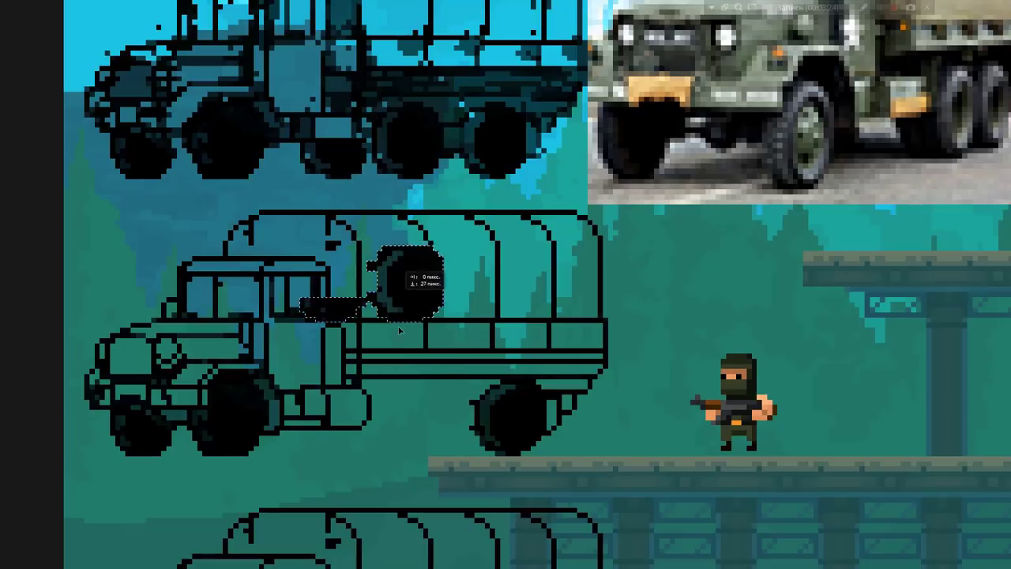
pyautogui.hotkey('ctrl', 'd')
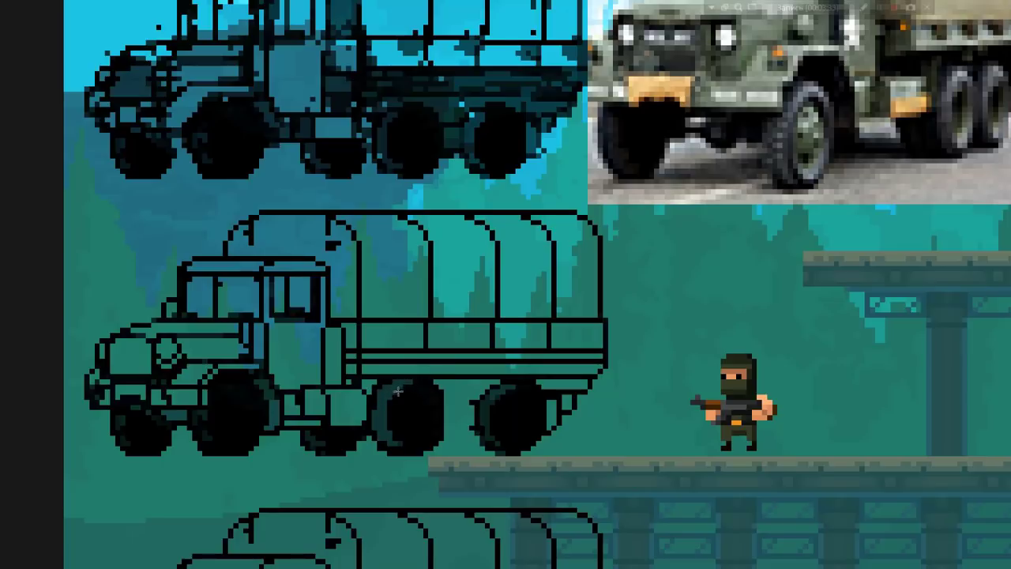
# - Widen the middle wheel and thicken the rear wheel's left edge with black pixels
pyautogui.click(380, 387)
pyautogui.press('Return')
pyautogui.moveTo(448, 397); pyautogui.dragTo(447, 437)
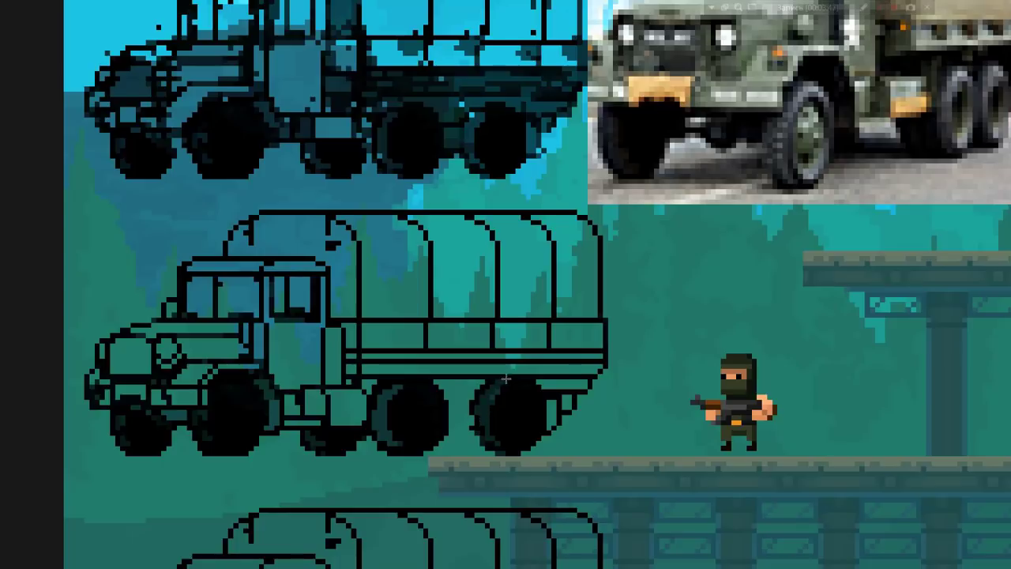
pyautogui.moveTo(473, 403); pyautogui.dragTo(478, 444)
# - Copy the rear wheel into the lower truck's rear gap
pyautogui.moveTo(464, 379)
pyautogui.mouseDown()
pyautogui.moveTo(535, 455)
pyautogui.moveTo(503, 150)
pyautogui.moveTo(507, 426)
pyautogui.moveTo(514, 145)
pyautogui.mouseUp()
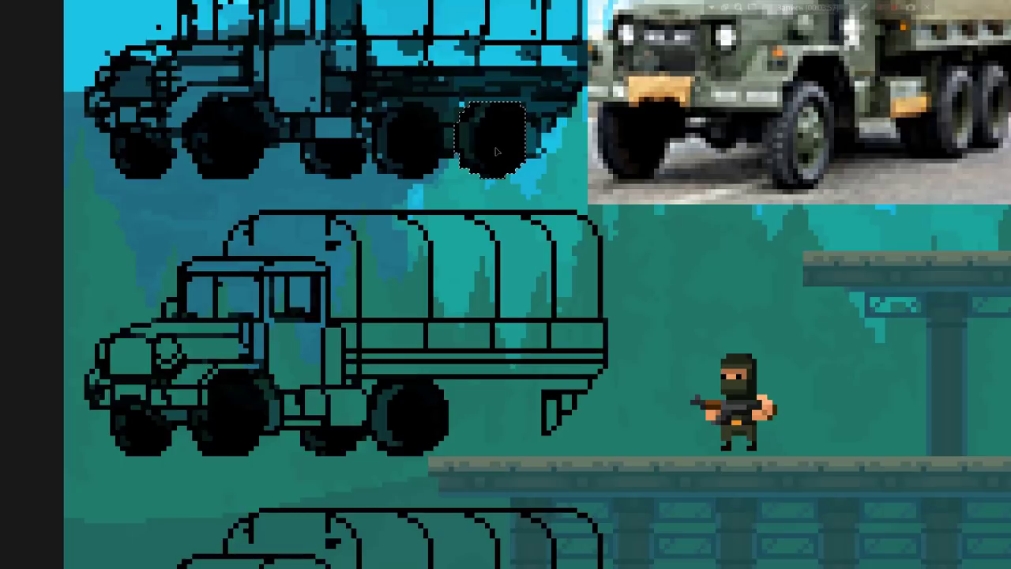
pyautogui.click(497, 152)
pyautogui.moveTo(498, 151); pyautogui.dragTo(447, 402)
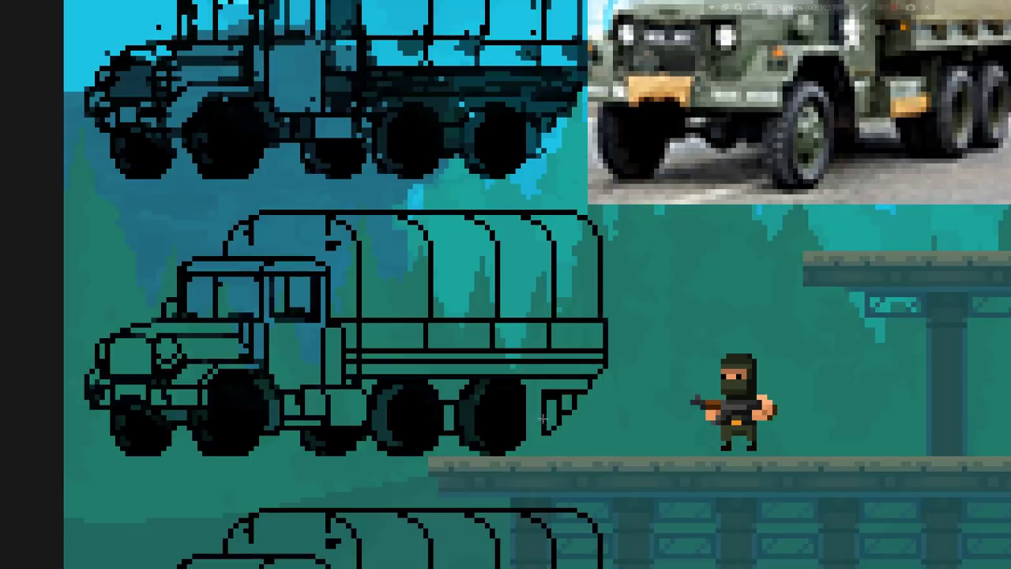
# - Move the truck's rear cargo section onto the second truck
pyautogui.scroll(-1, 549, 164)
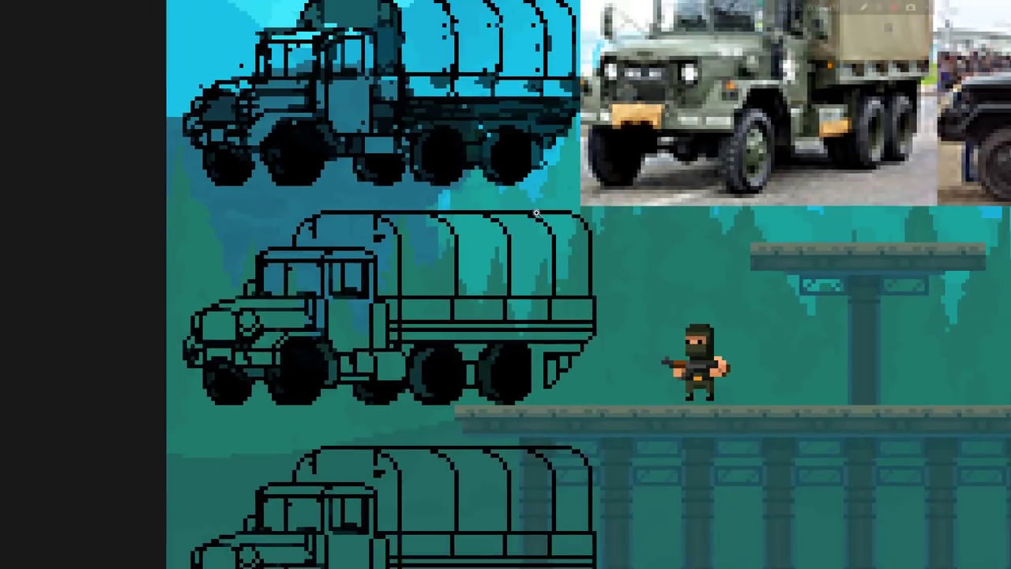
pyautogui.moveTo(429, 205); pyautogui.dragTo(613, 308)
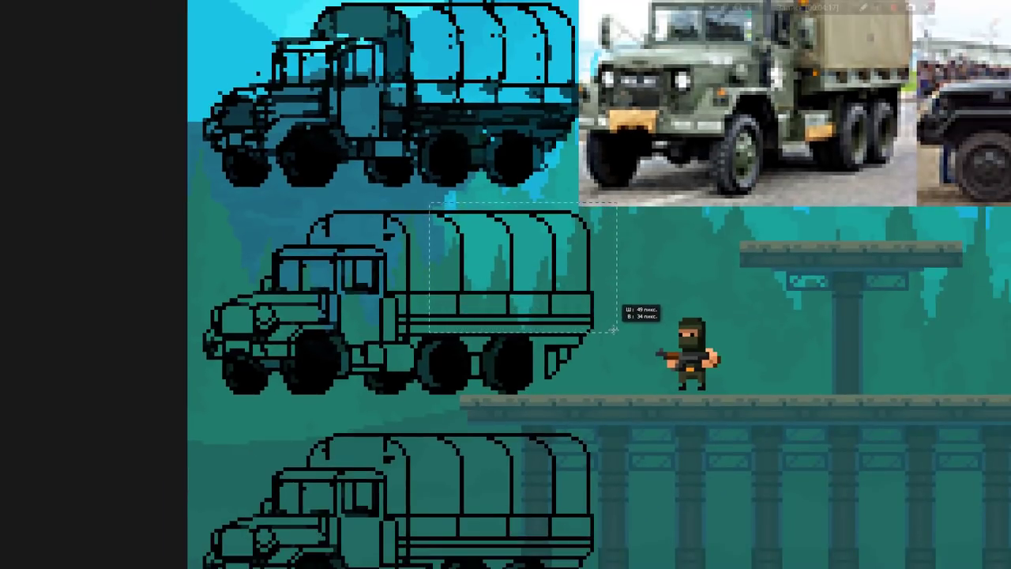
pyautogui.moveTo(613, 309); pyautogui.dragTo(617, 333)
pyautogui.moveTo(573, 363); pyautogui.dragTo(540, 333)
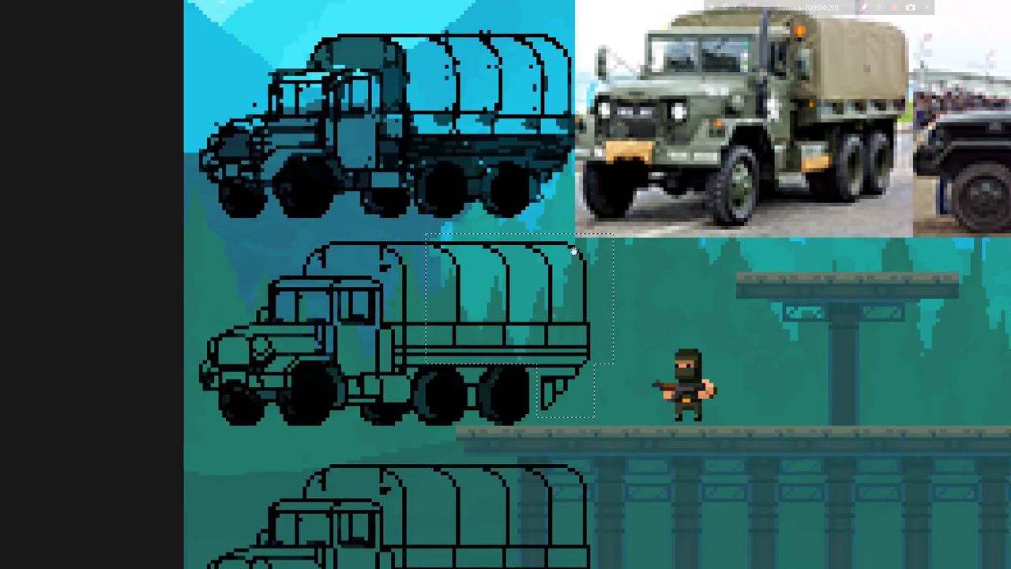
pyautogui.moveTo(594, 305)
pyautogui.mouseDown()
pyautogui.moveTo(562, 331)
pyautogui.moveTo(576, 123)
pyautogui.mouseUp()
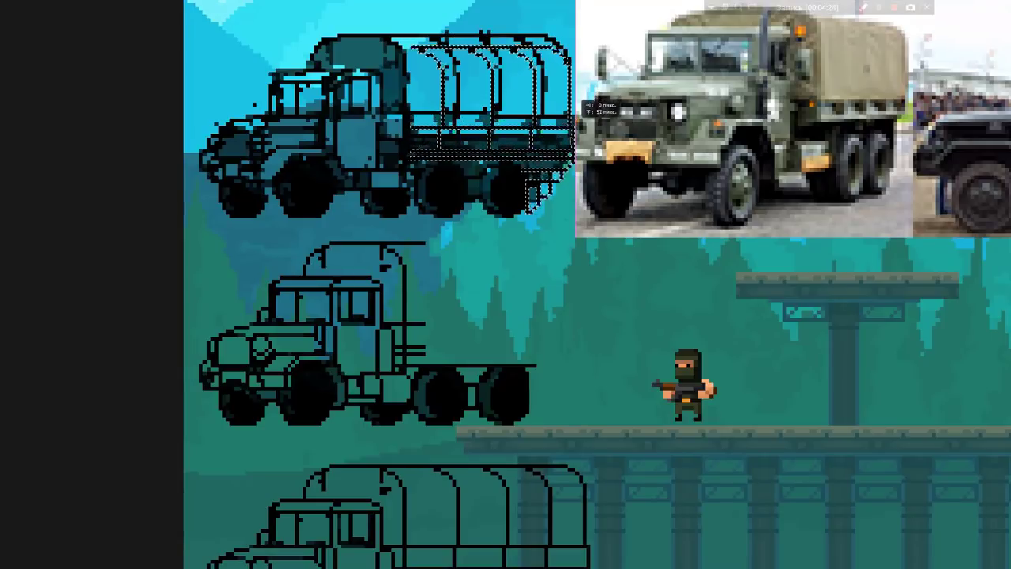
pyautogui.moveTo(576, 123); pyautogui.dragTo(580, 320)
pyautogui.hotkey('ctrl', 'd')
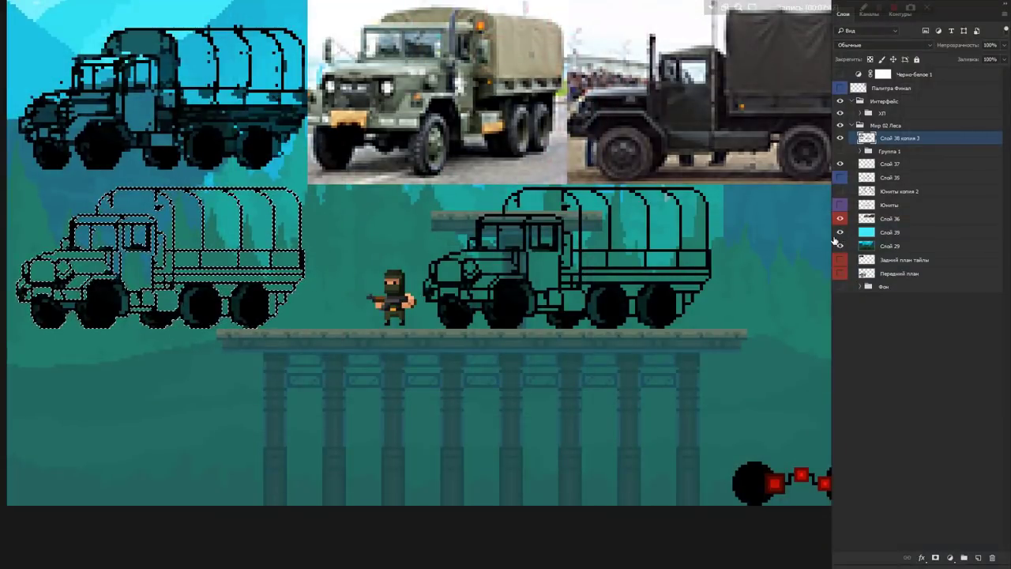
# - Lower the cyan tint layer Слой 39 to about 11% opacity
pyautogui.click(840, 233)
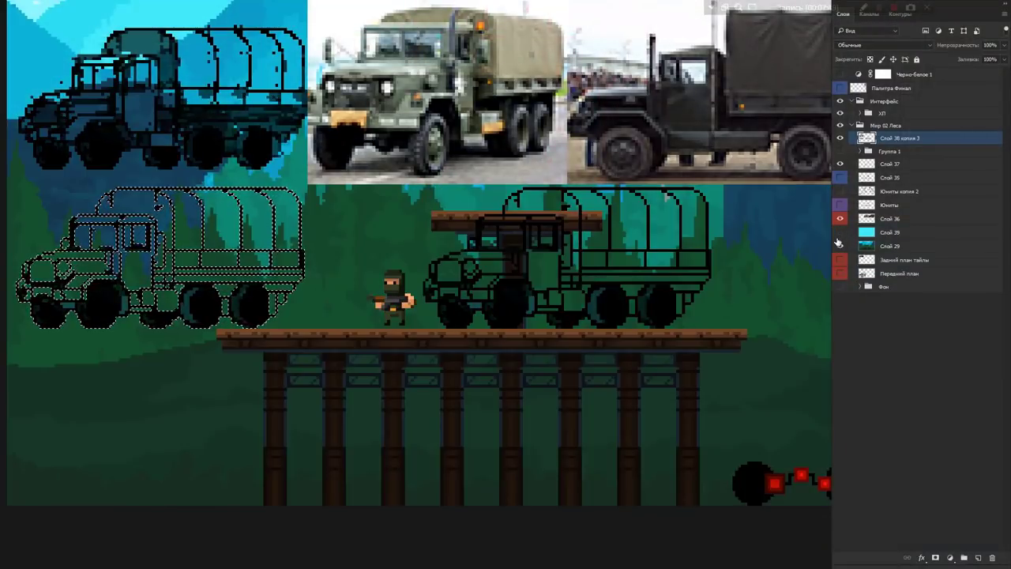
pyautogui.click(840, 232)
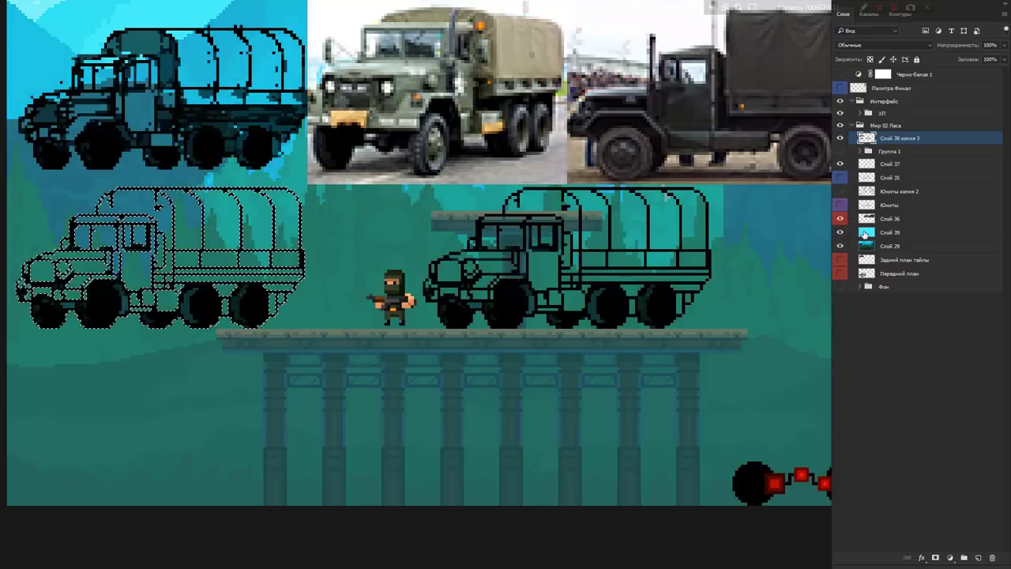
pyautogui.click(877, 232)
pyautogui.click(1001, 47)
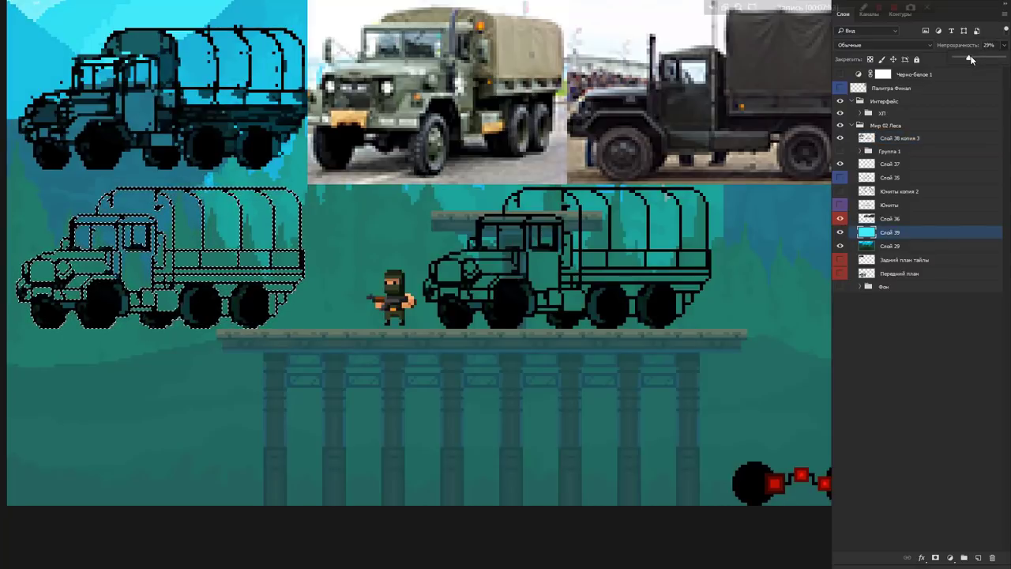
pyautogui.moveTo(973, 61); pyautogui.dragTo(958, 61)
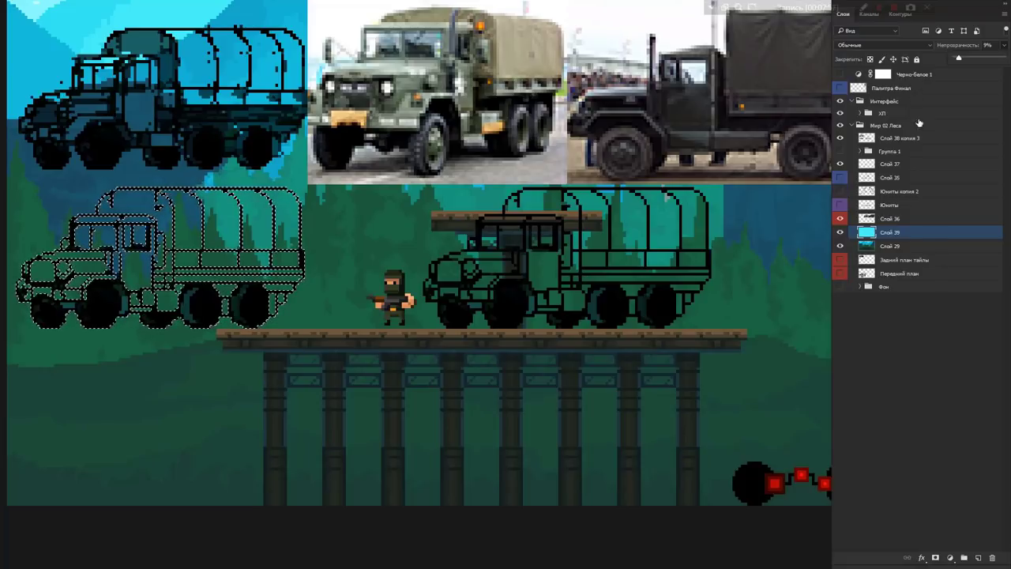
pyautogui.moveTo(962, 63); pyautogui.dragTo(959, 61)
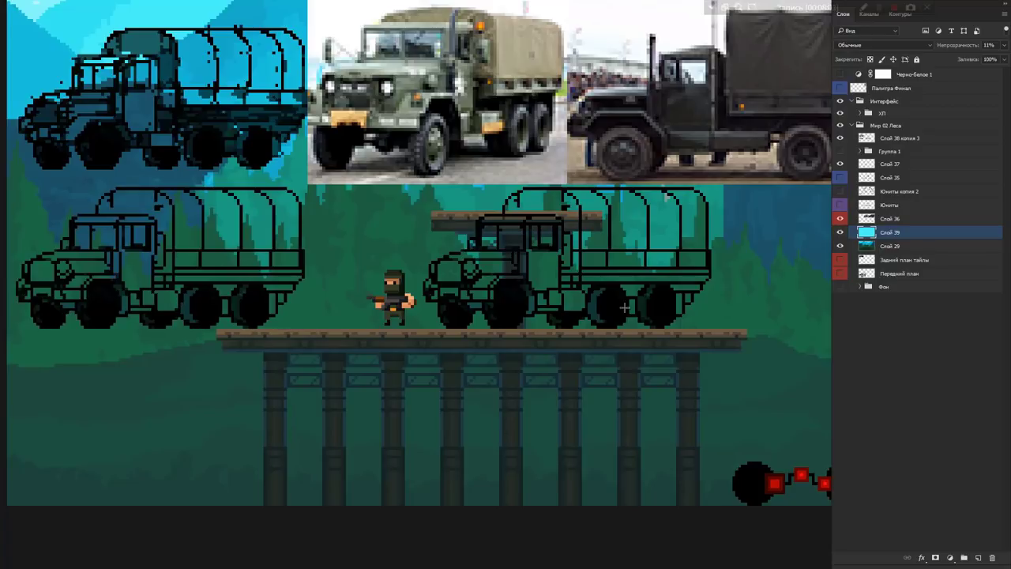
# - Select the truck outline layer and zoom in on the truck on the bridge
pyautogui.moveTo(594, 295); pyautogui.dragTo(537, 281)
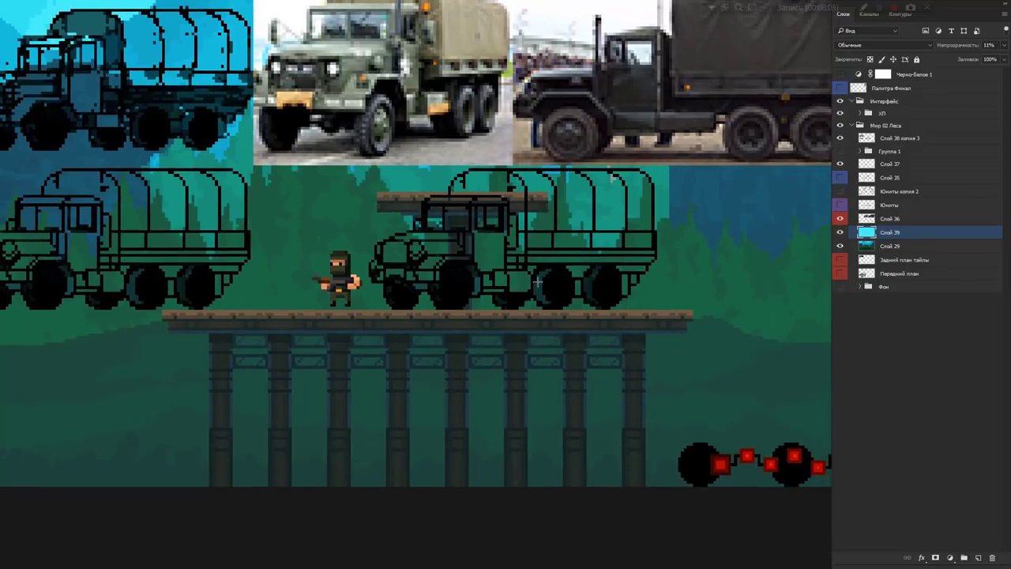
pyautogui.scroll(2, 533, 191)
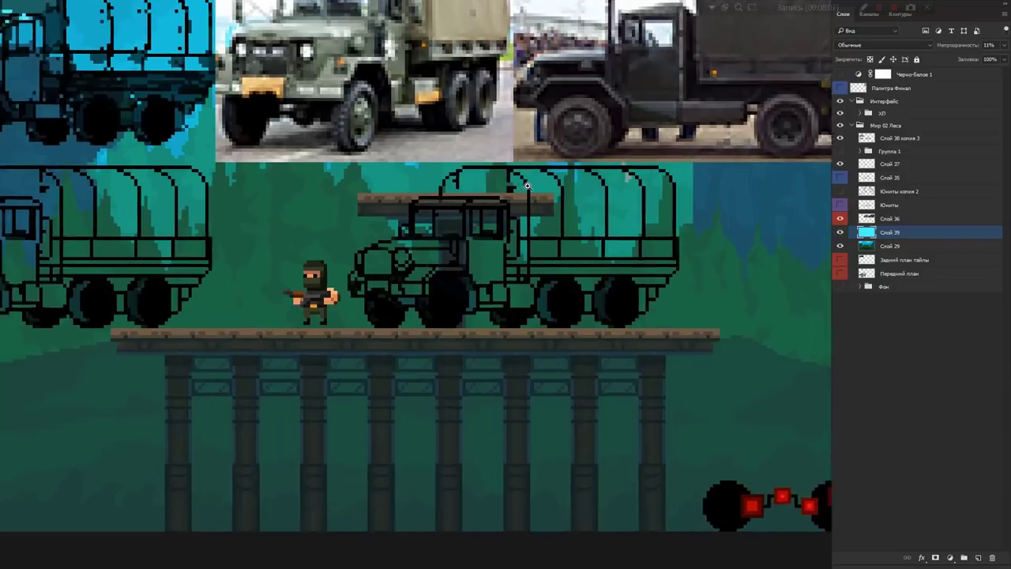
pyautogui.keyDown('ctrl'); pyautogui.click(480, 295); pyautogui.keyUp('ctrl')
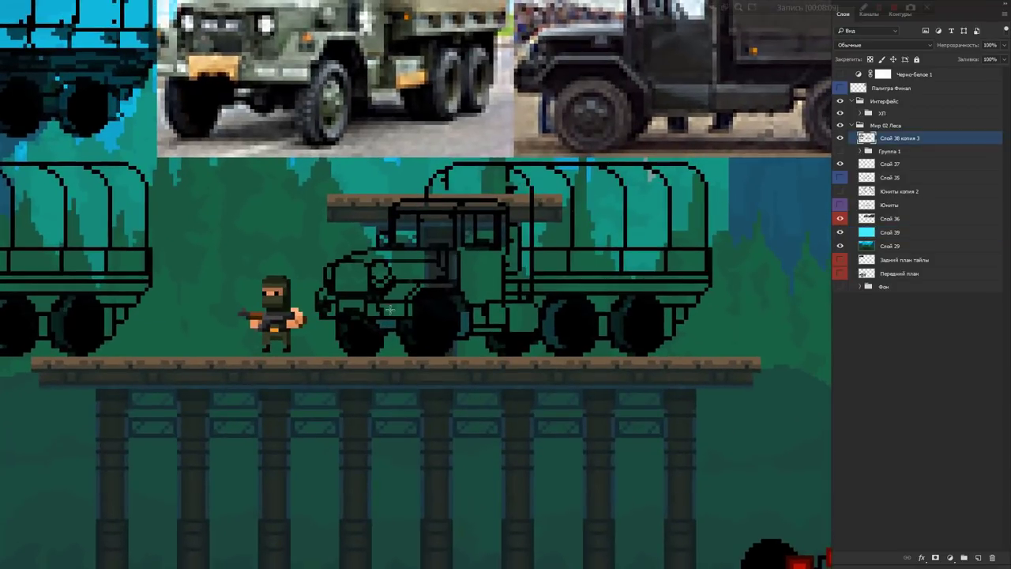
pyautogui.scroll(2, 385, 292)
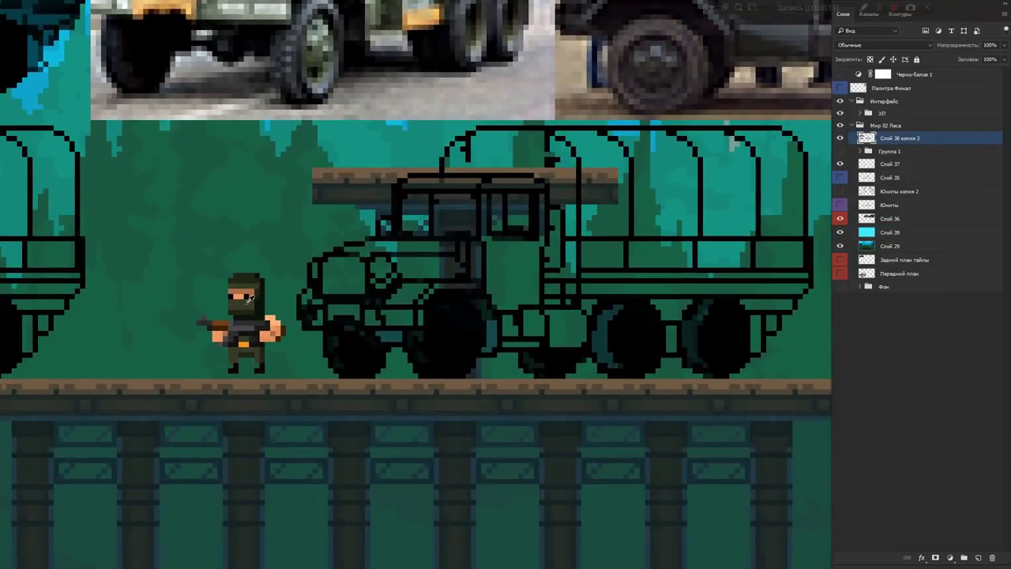
pyautogui.scroll(2, 563, 204)
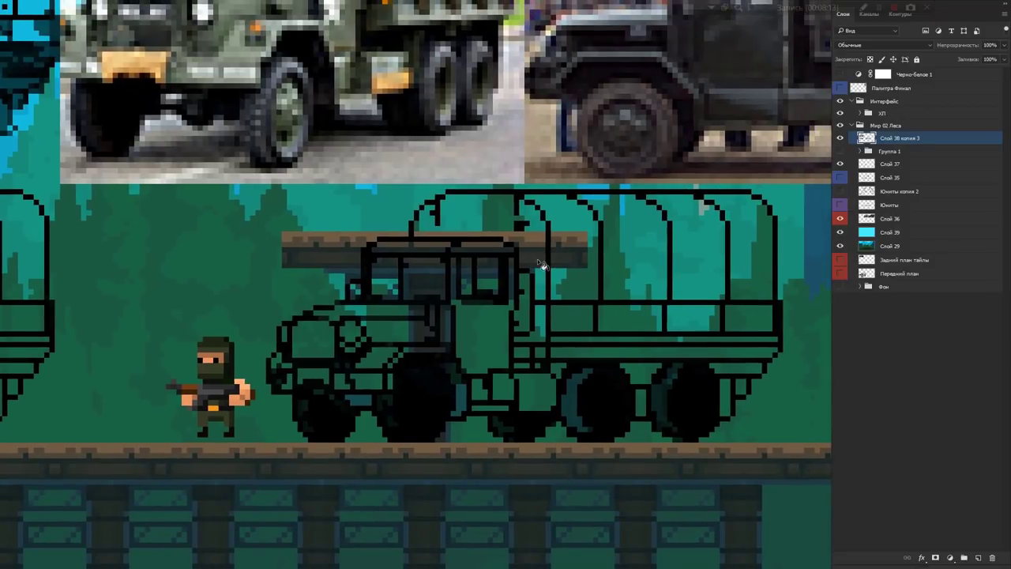
pyautogui.scroll(-2, 666, 260)
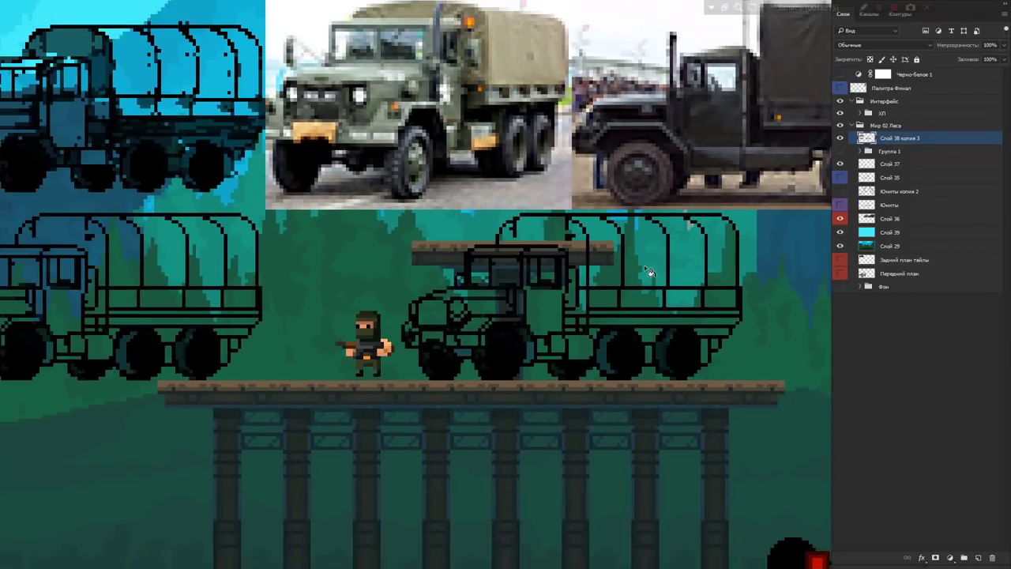
pyautogui.press('Tab')
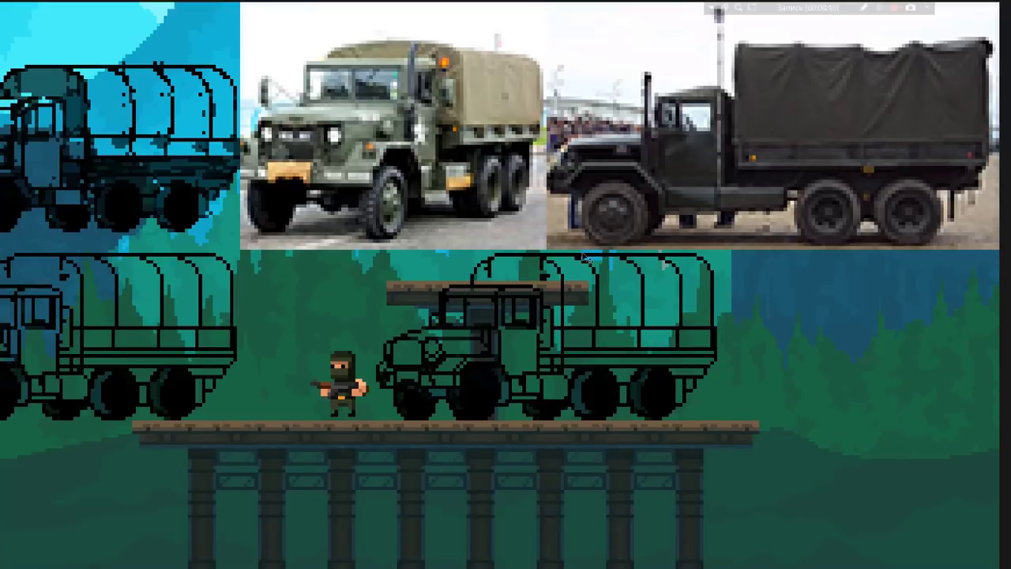
# - Paint the truck's canopy, cab area and hood olive
pyautogui.scroll(2, 582, 257)
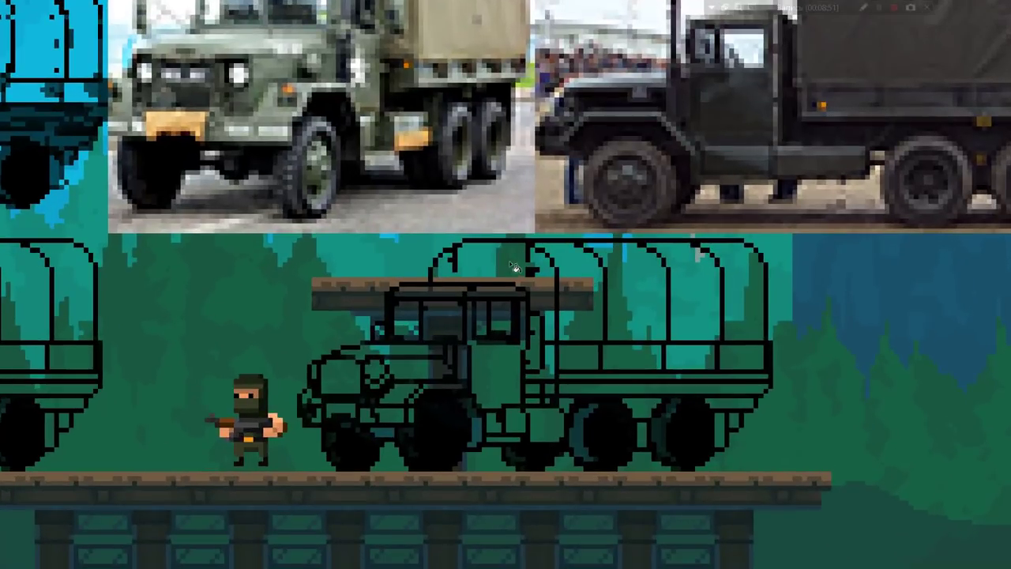
pyautogui.moveTo(513, 267)
pyautogui.mouseDown()
pyautogui.moveTo(683, 273)
pyautogui.moveTo(730, 288)
pyautogui.mouseUp()
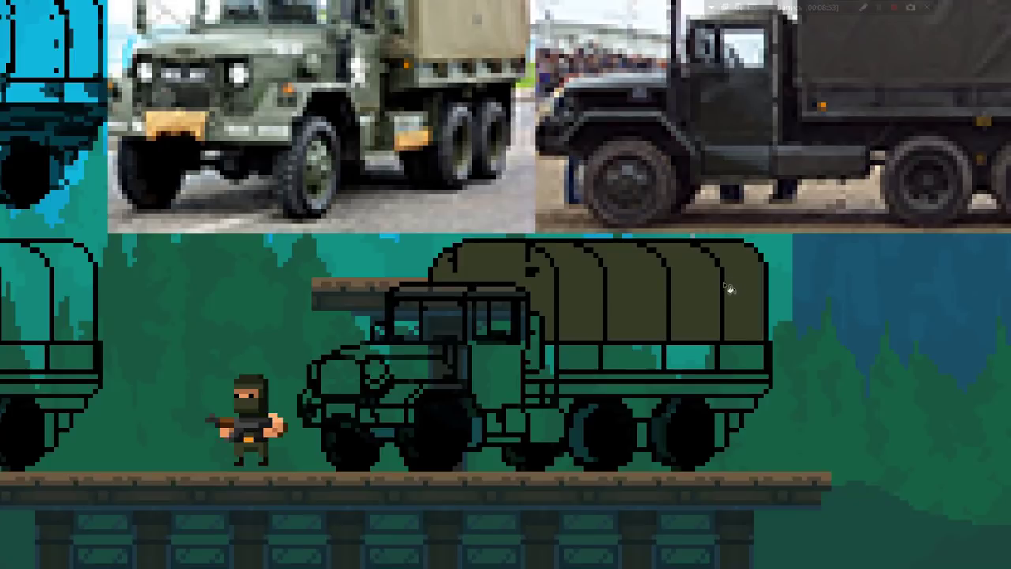
pyautogui.moveTo(543, 324); pyautogui.dragTo(567, 362)
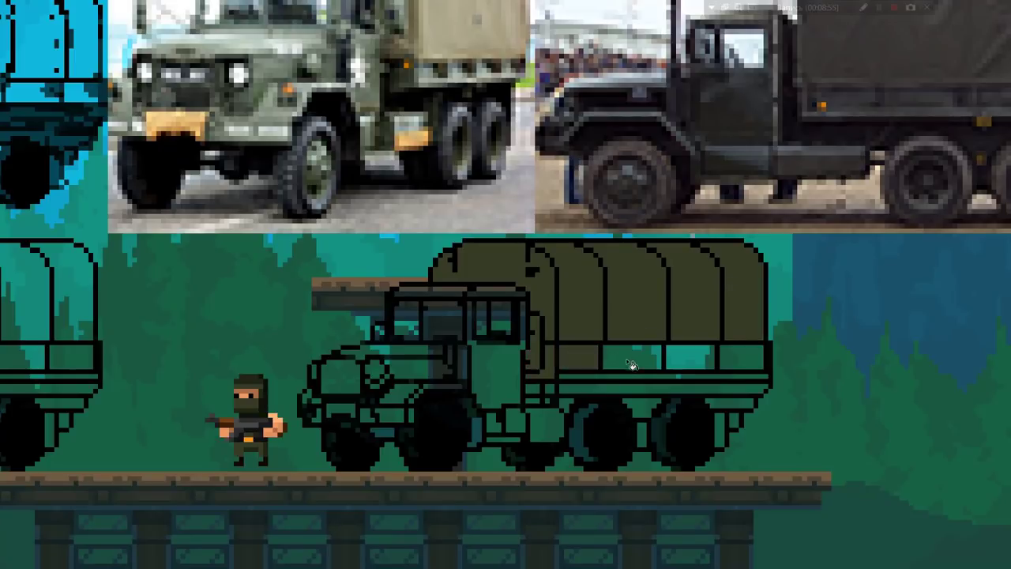
pyautogui.moveTo(632, 364)
pyautogui.mouseDown()
pyautogui.moveTo(700, 361)
pyautogui.moveTo(506, 404)
pyautogui.mouseUp()
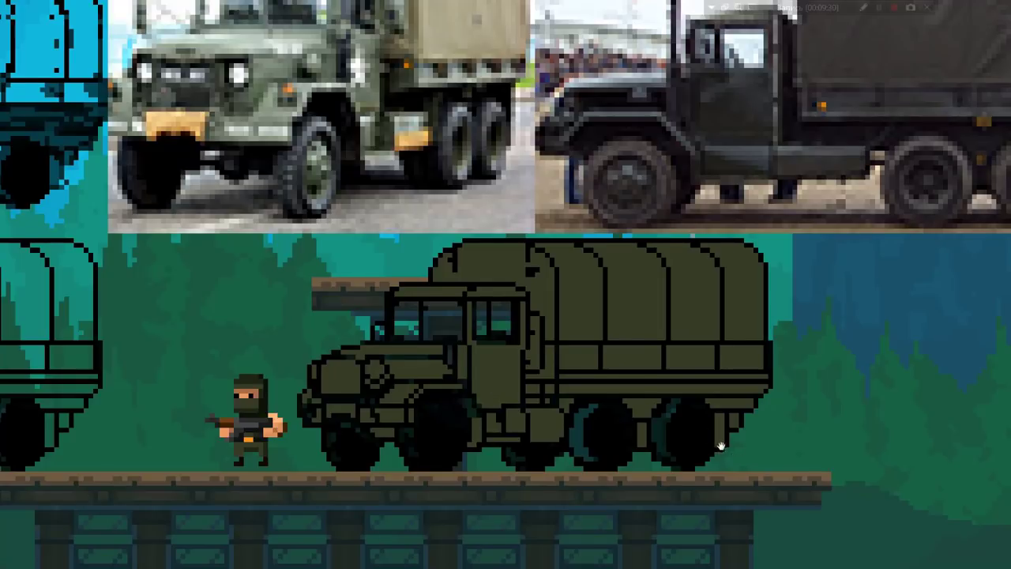
# - Reposition the truck back onto the bridge and paste the copied drawing
pyautogui.moveTo(722, 445); pyautogui.dragTo(665, 360)
pyautogui.moveTo(628, 285); pyautogui.dragTo(754, 360)
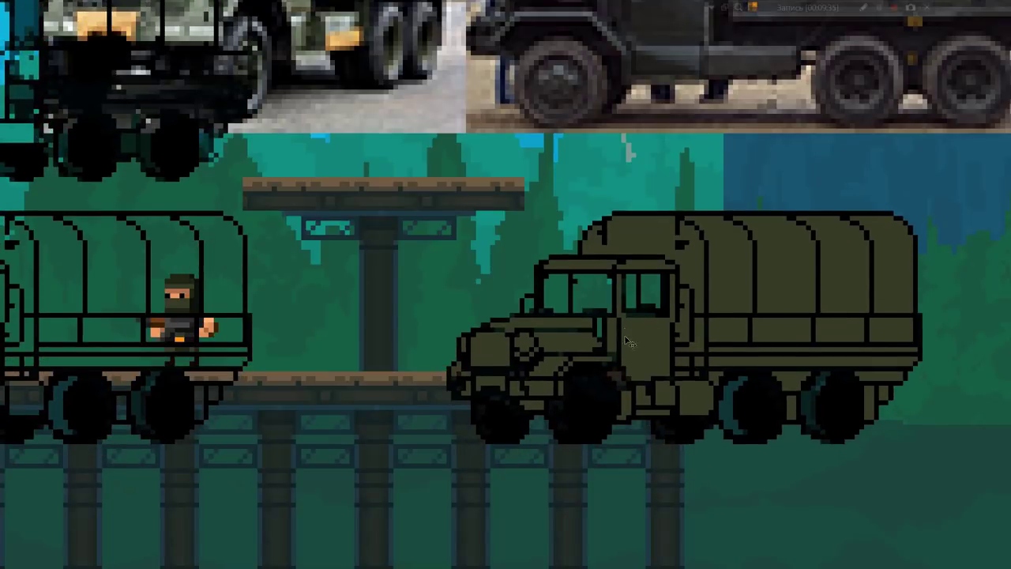
pyautogui.moveTo(628, 341); pyautogui.dragTo(420, 251)
pyautogui.scroll(2, 389, 254)
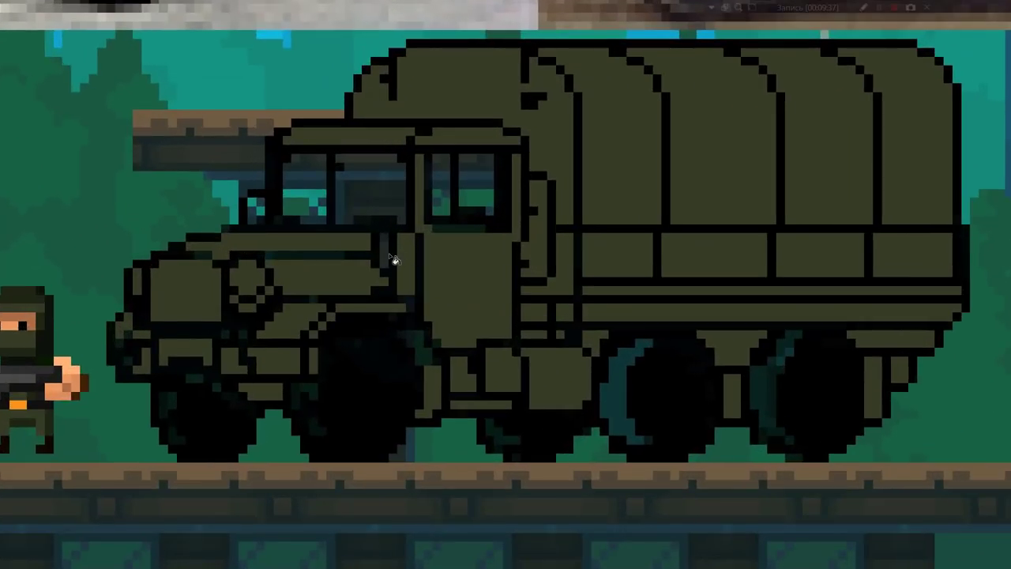
pyautogui.scroll(-3, 426, 271)
pyautogui.scroll(-2, 425, 271)
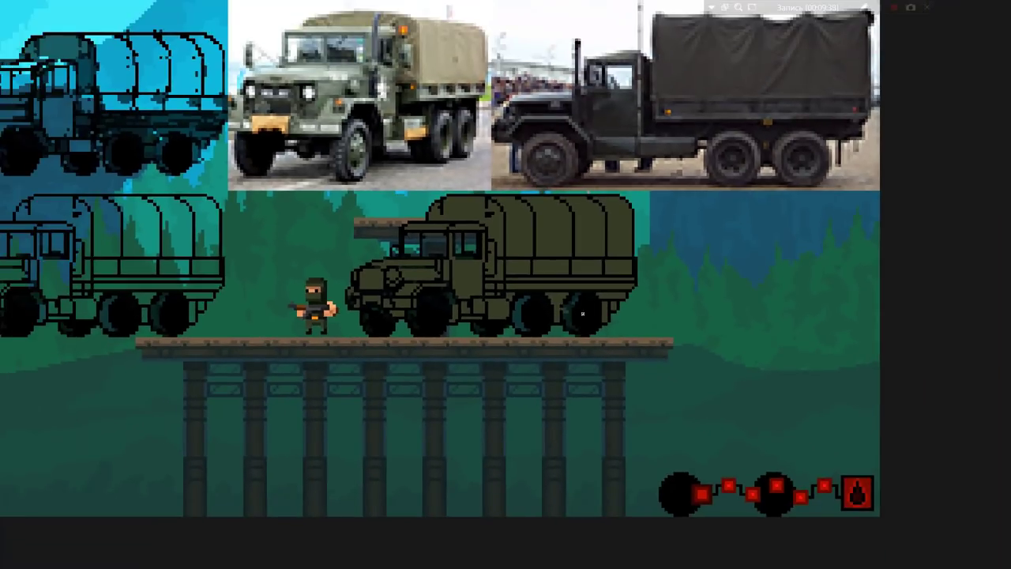
pyautogui.hotkey('ctrl', 'v')
# - Shift the truck drawings down and left over the bridge
pyautogui.moveTo(602, 320); pyautogui.dragTo(603, 438)
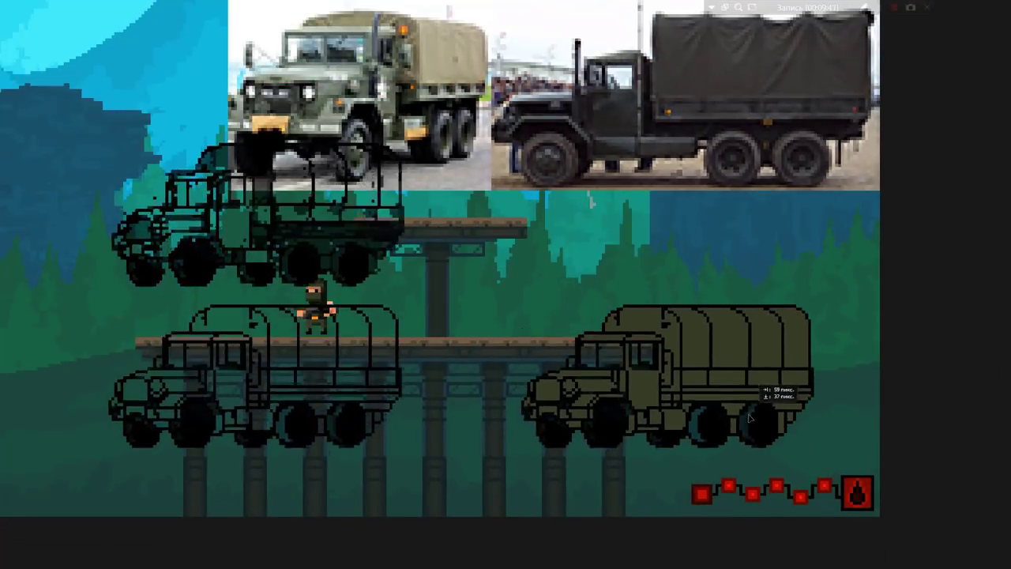
pyautogui.scroll(2, 603, 437)
pyautogui.scroll(3, 558, 418)
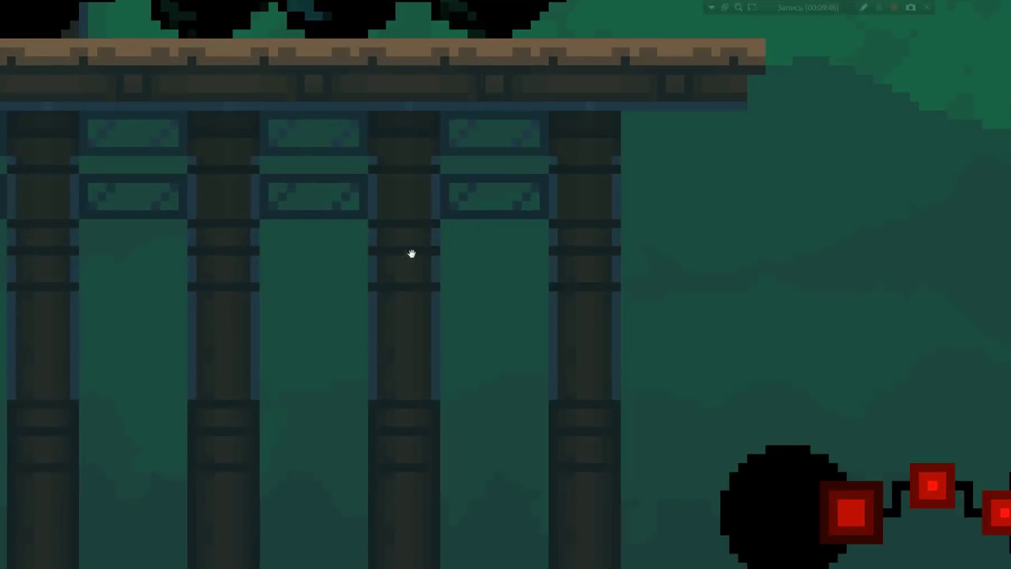
pyautogui.moveTo(410, 253)
pyautogui.mouseDown()
pyautogui.moveTo(563, 436)
pyautogui.moveTo(447, 264)
pyautogui.mouseUp()
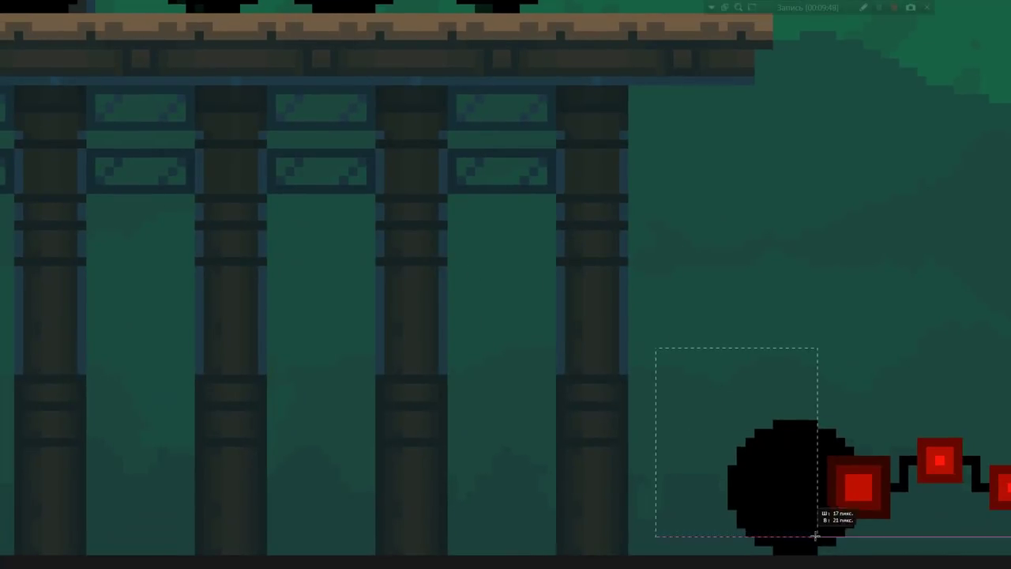
# - Copy the black disc and drop it beside the truck
pyautogui.moveTo(661, 357); pyautogui.dragTo(885, 548)
pyautogui.moveTo(799, 412)
pyautogui.mouseDown()
pyautogui.moveTo(776, 172)
pyautogui.moveTo(784, 227)
pyautogui.moveTo(557, 281)
pyautogui.mouseUp()
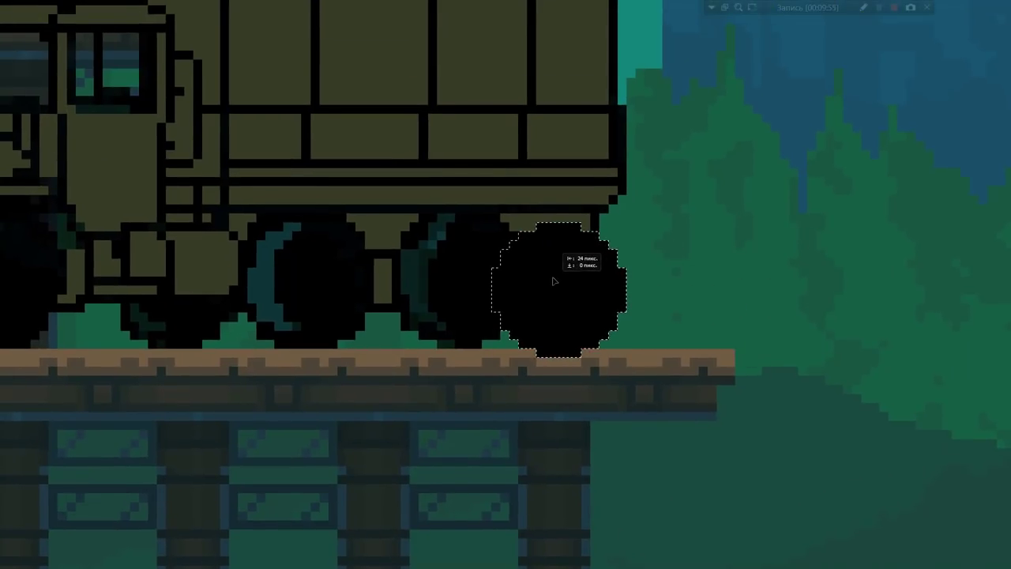
pyautogui.moveTo(556, 280)
pyautogui.mouseDown()
pyautogui.moveTo(695, 282)
pyautogui.moveTo(971, 330)
pyautogui.mouseUp()
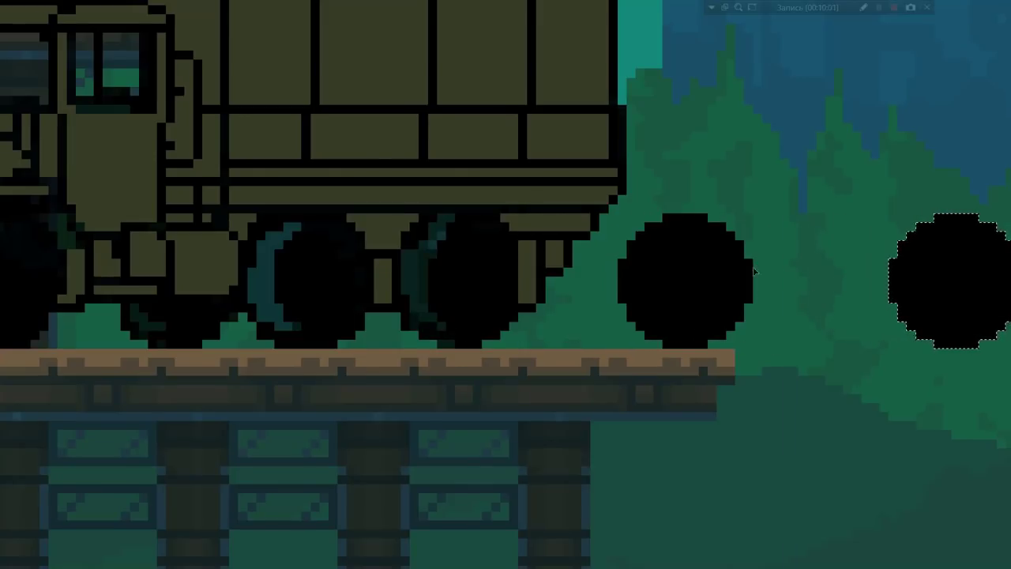
pyautogui.scroll(1, 688, 259)
pyautogui.scroll(1, 692, 244)
# - Hollow out the copied black disc into a ring
pyautogui.moveTo(593, 297)
pyautogui.mouseDown()
pyautogui.moveTo(607, 268)
pyautogui.moveTo(600, 338)
pyautogui.mouseUp()
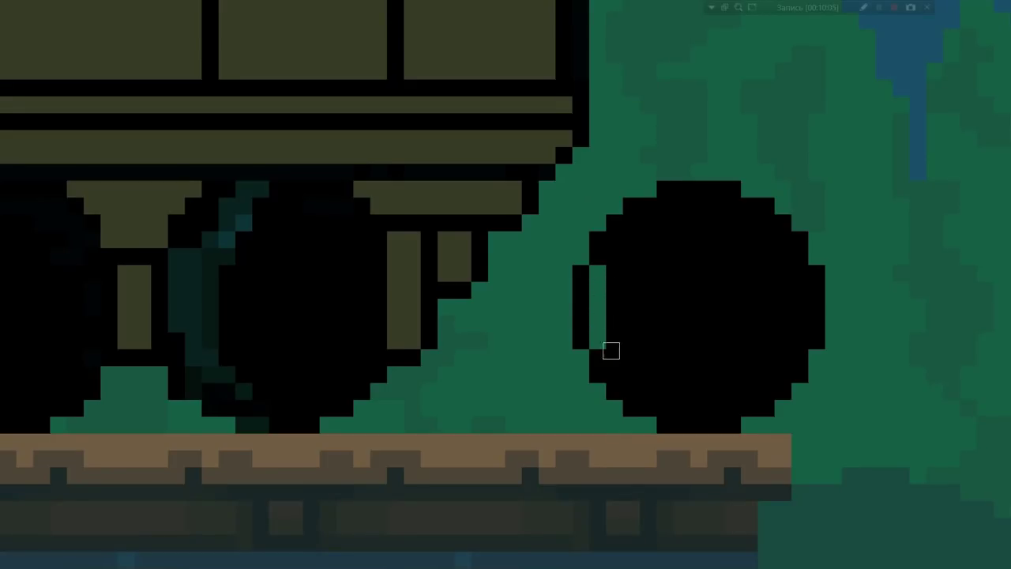
pyautogui.press('g')
pyautogui.click(714, 285)
pyautogui.scroll(-2, 744, 342)
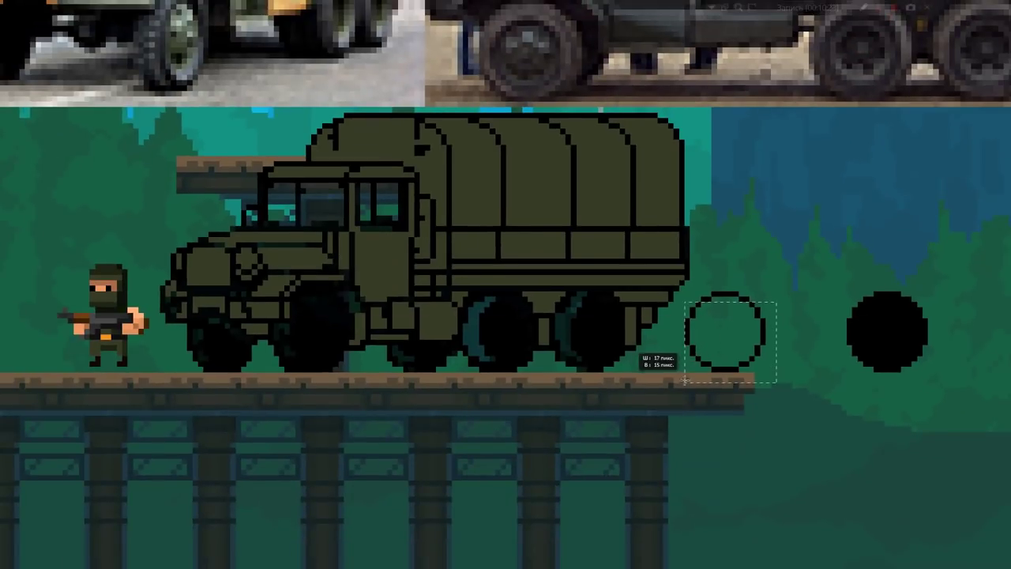
# - Copy the ring above and below, offsetting a lower copy slightly right
pyautogui.click(725, 331)
pyautogui.moveTo(737, 336)
pyautogui.mouseDown()
pyautogui.moveTo(861, 238)
pyautogui.moveTo(896, 239)
pyautogui.mouseUp()
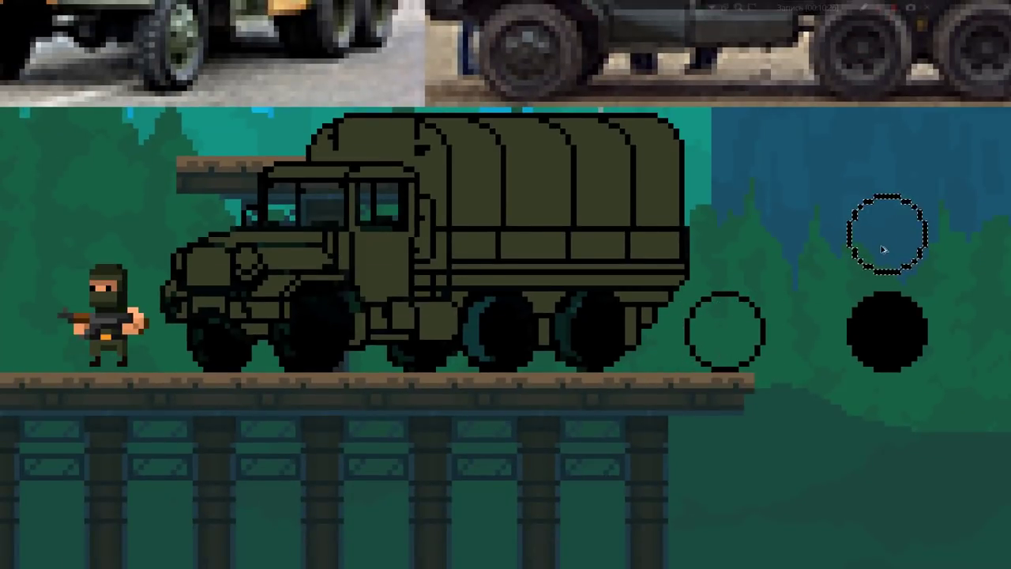
pyautogui.moveTo(819, 476); pyautogui.dragTo(748, 494)
pyautogui.scroll(1, 748, 493)
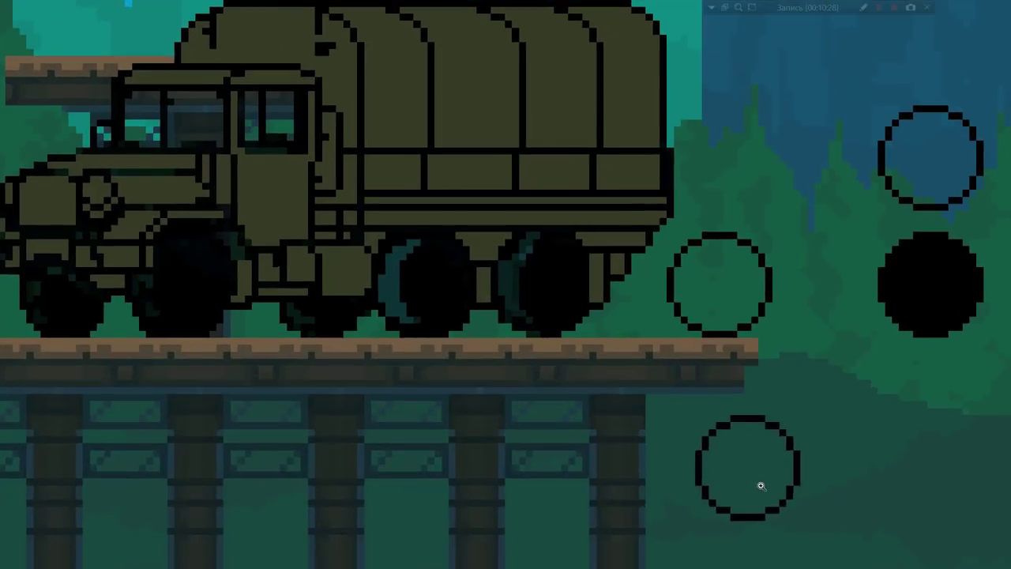
pyautogui.moveTo(720, 441)
pyautogui.mouseDown()
pyautogui.moveTo(751, 440)
pyautogui.moveTo(739, 470)
pyautogui.mouseUp()
pyautogui.hotkey('ctrl', 'd')
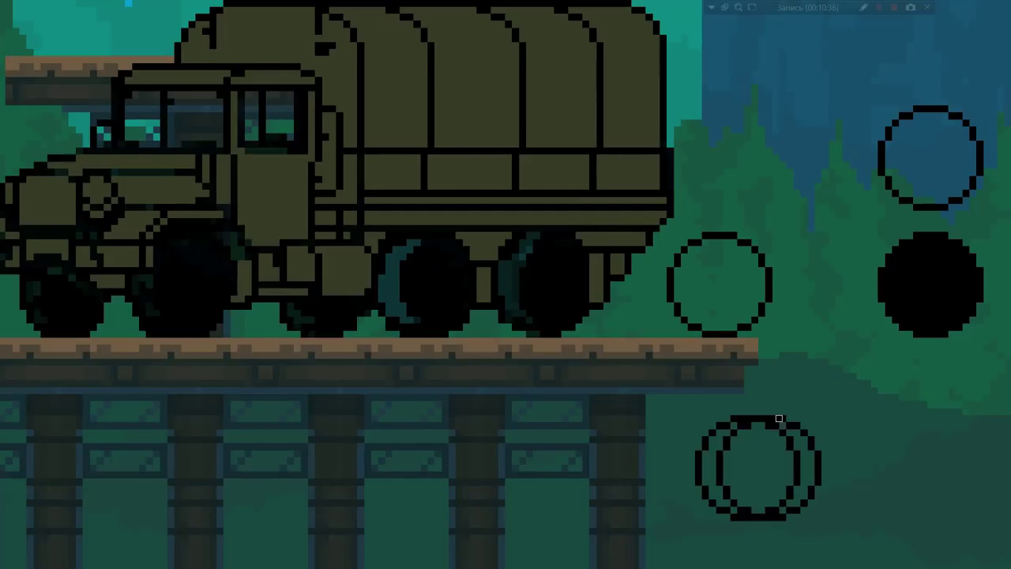
# - Erase stray outline pixels where the overlapping rings meet
pyautogui.moveTo(788, 417)
pyautogui.mouseDown()
pyautogui.moveTo(812, 437)
pyautogui.moveTo(814, 481)
pyautogui.mouseUp()
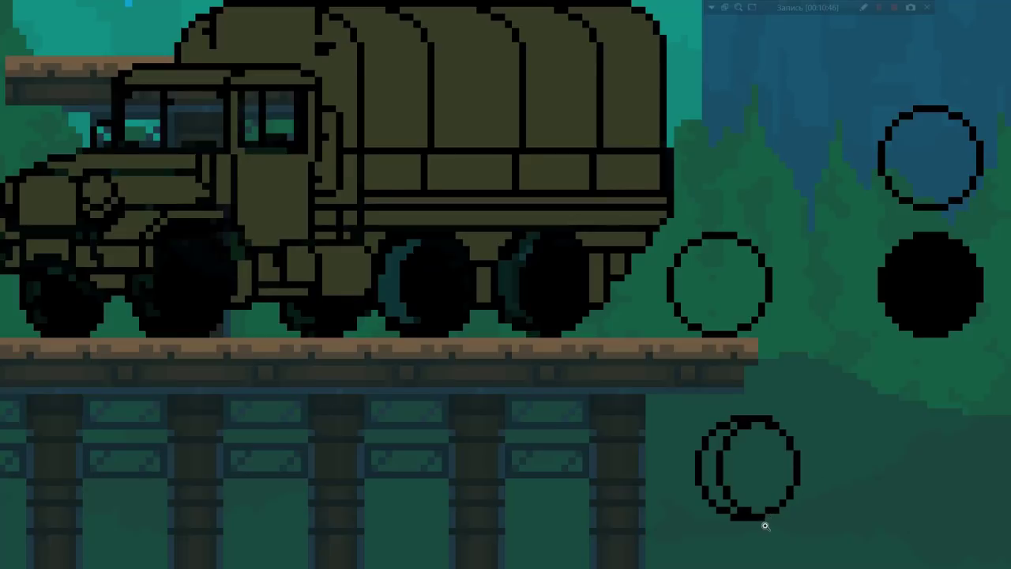
pyautogui.scroll(-3, 764, 525)
pyautogui.scroll(2, 722, 530)
pyautogui.scroll(1, 722, 529)
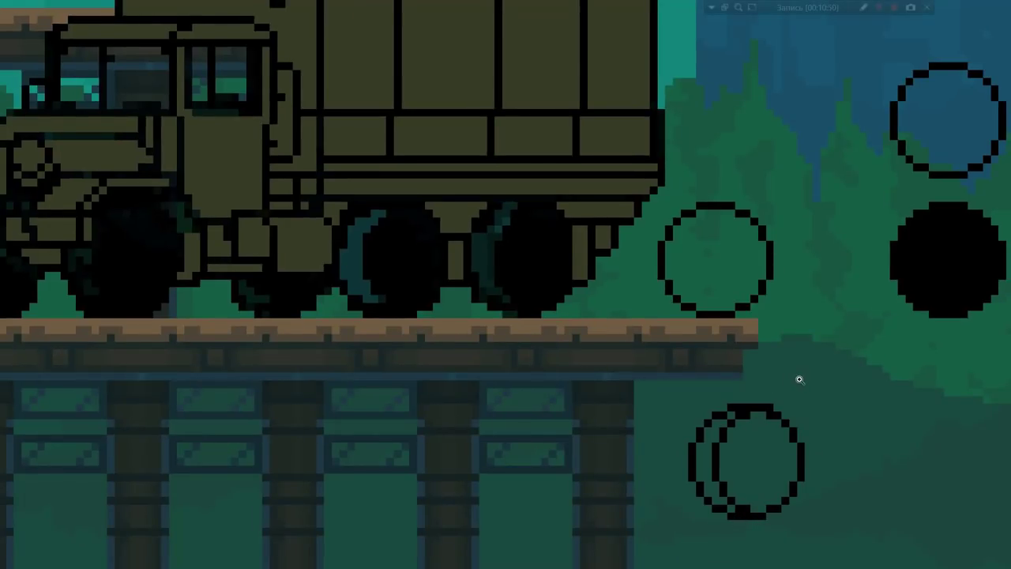
pyautogui.scroll(-3, 799, 379)
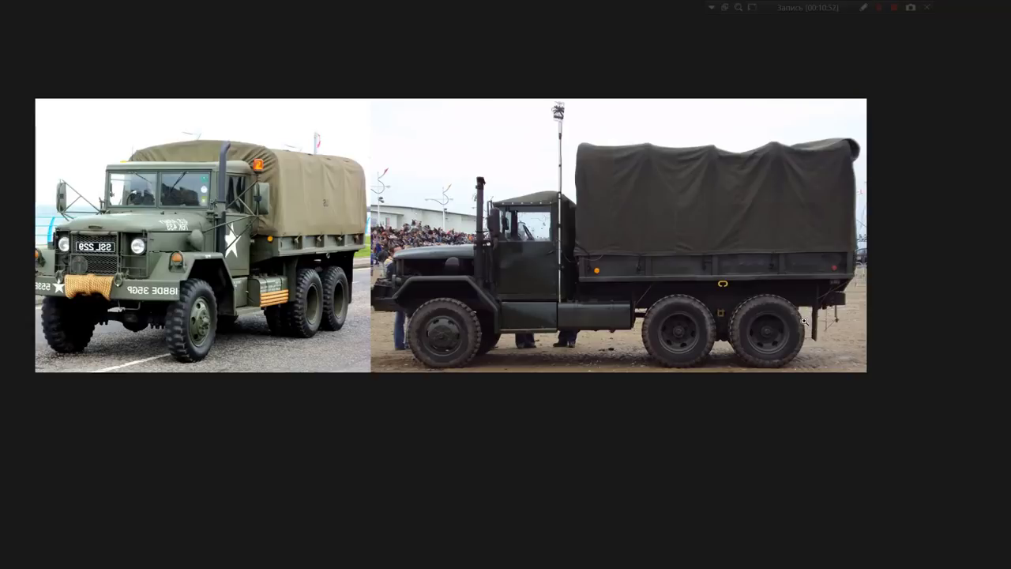
pyautogui.scroll(3, 666, 368)
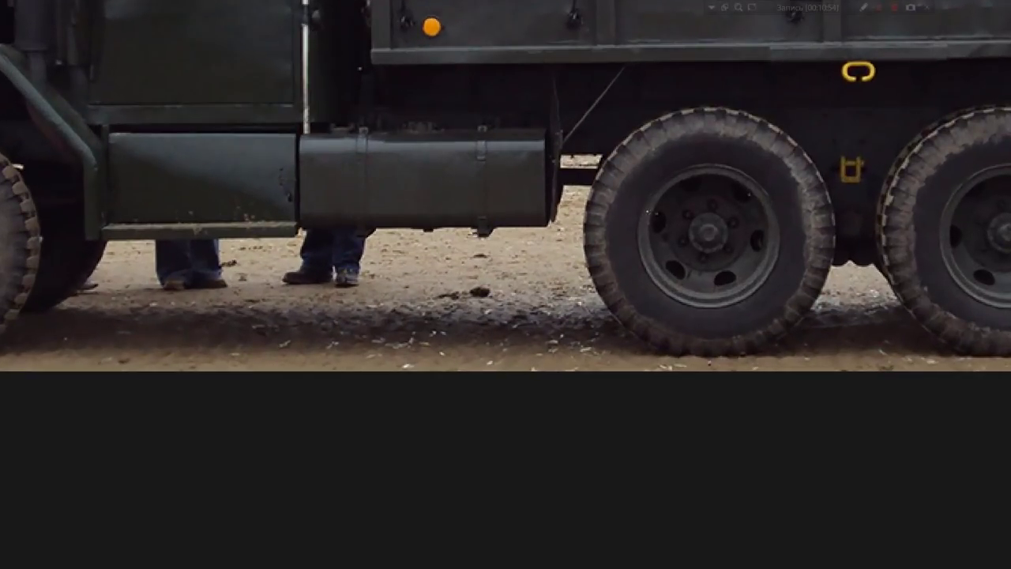
pyautogui.scroll(-3, 689, 356)
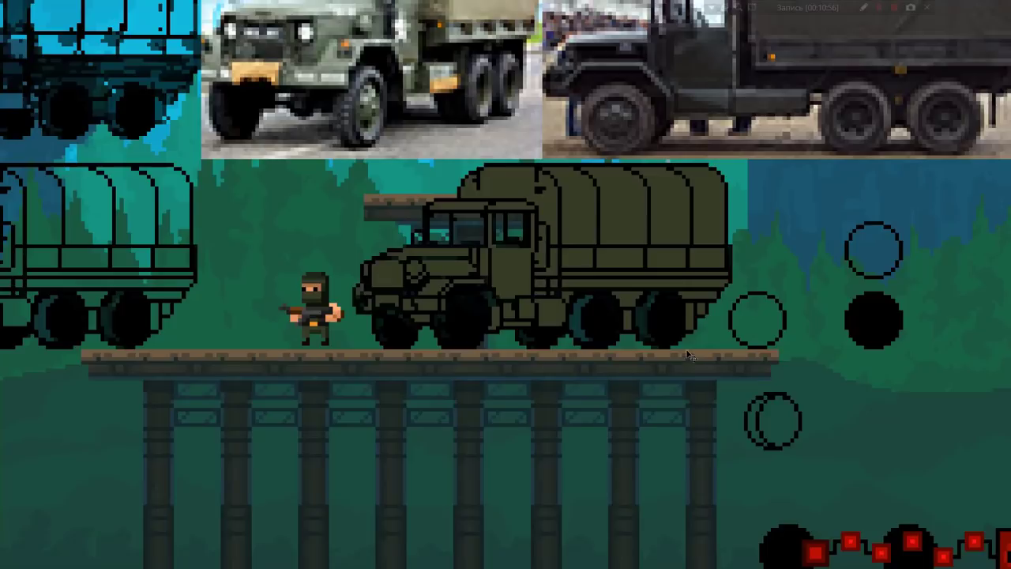
pyautogui.scroll(2, 764, 424)
pyautogui.scroll(2, 796, 421)
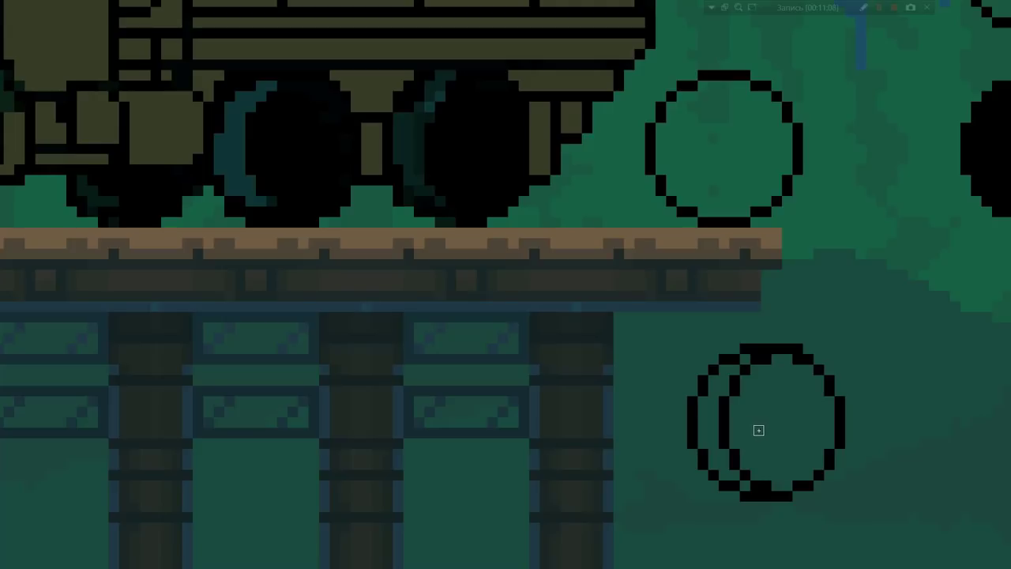
# - Sketch a white guide ellipse inside the double ring
pyautogui.moveTo(744, 436); pyautogui.dragTo(757, 382)
pyautogui.scroll(1, 757, 394)
pyautogui.moveTo(751, 391); pyautogui.dragTo(790, 357)
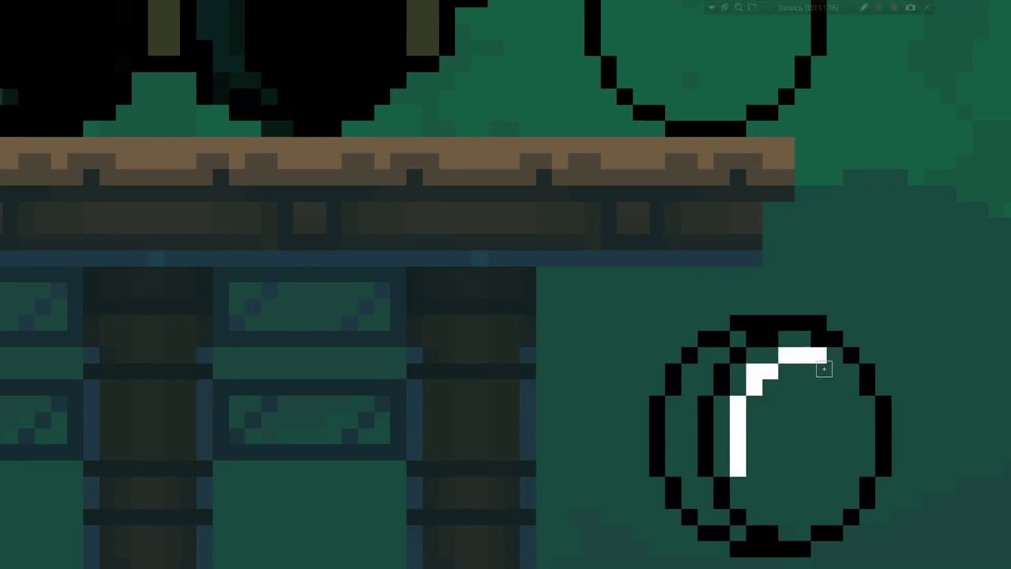
pyautogui.moveTo(799, 357)
pyautogui.mouseDown()
pyautogui.moveTo(835, 375)
pyautogui.moveTo(846, 404)
pyautogui.mouseUp()
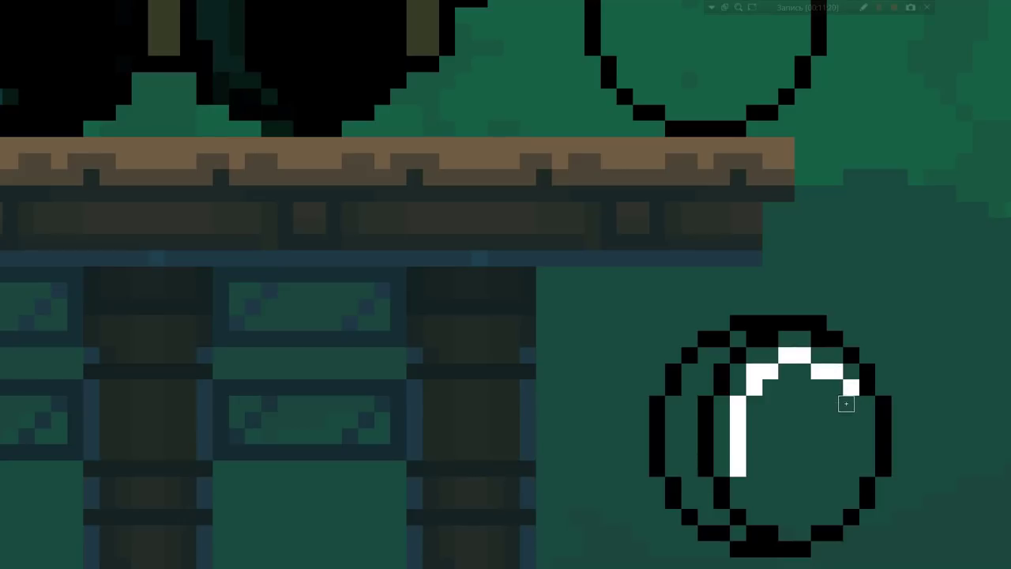
pyautogui.hotkey('ctrl', 'z')
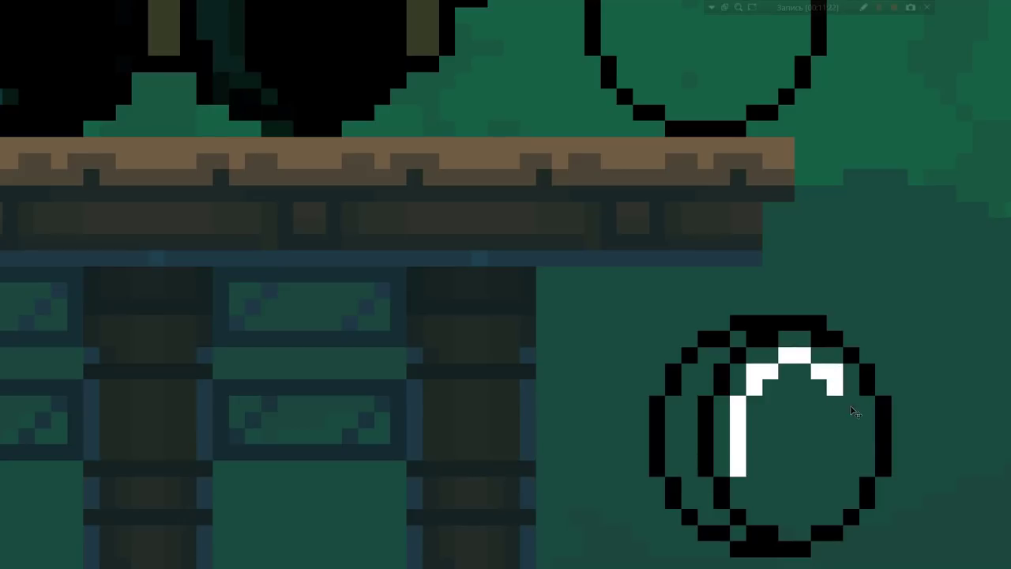
pyautogui.moveTo(850, 403)
pyautogui.mouseDown()
pyautogui.moveTo(849, 461)
pyautogui.moveTo(788, 518)
pyautogui.moveTo(746, 497)
pyautogui.moveTo(755, 484)
pyautogui.mouseUp()
pyautogui.click(834, 386)
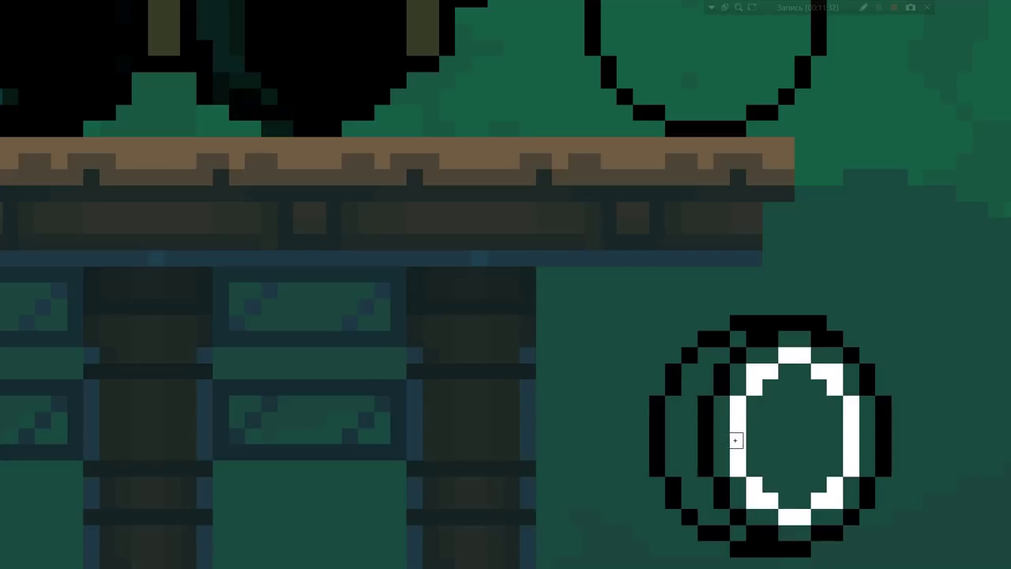
# - Trace the inner rim ellipse in black over the white guide
pyautogui.moveTo(755, 465)
pyautogui.mouseDown()
pyautogui.moveTo(815, 388)
pyautogui.moveTo(800, 495)
pyautogui.moveTo(736, 469)
pyautogui.moveTo(799, 353)
pyautogui.moveTo(829, 387)
pyautogui.moveTo(835, 379)
pyautogui.moveTo(846, 485)
pyautogui.moveTo(806, 511)
pyautogui.moveTo(767, 501)
pyautogui.mouseUp()
pyautogui.scroll(-1, 767, 486)
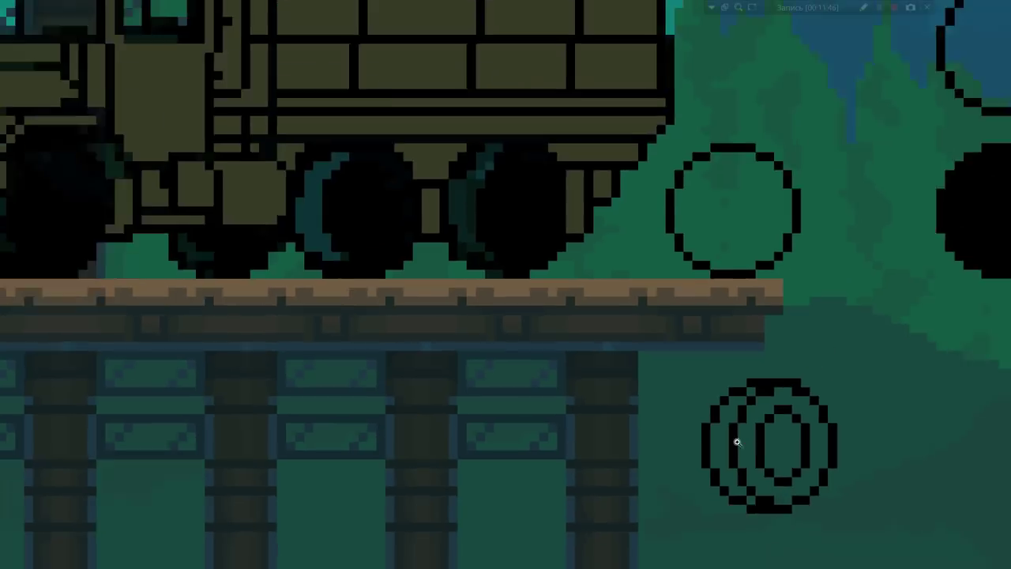
pyautogui.scroll(-1, 771, 480)
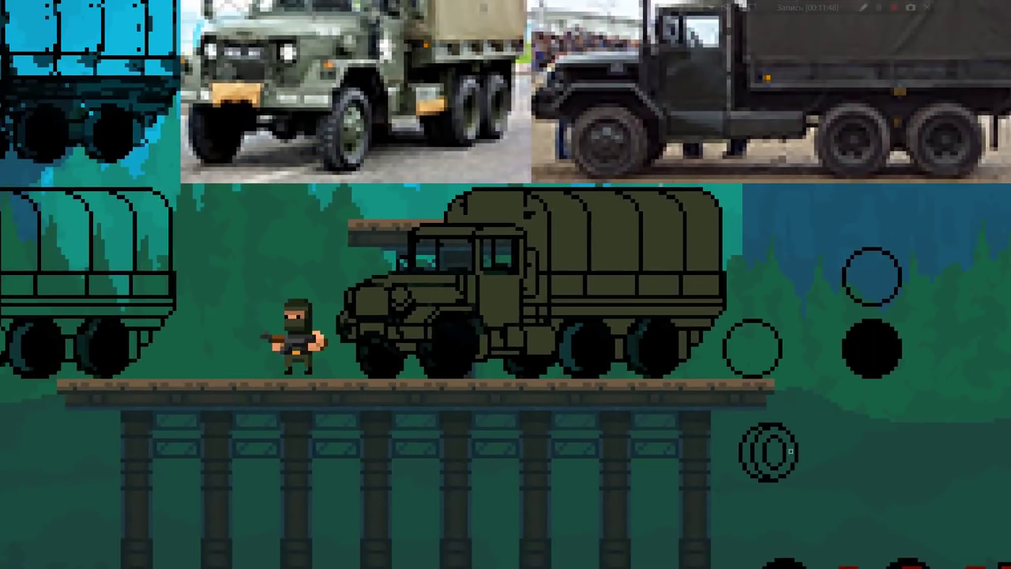
pyautogui.scroll(2, 792, 466)
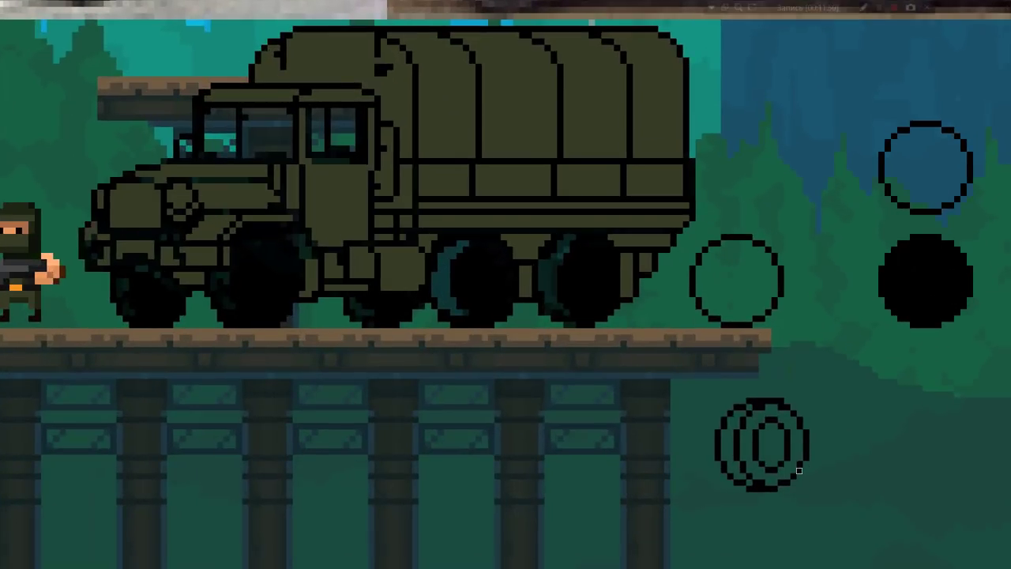
# - Alt-drag a copy of the tyre sketch a short distance to its right
pyautogui.moveTo(822, 389); pyautogui.dragTo(705, 494)
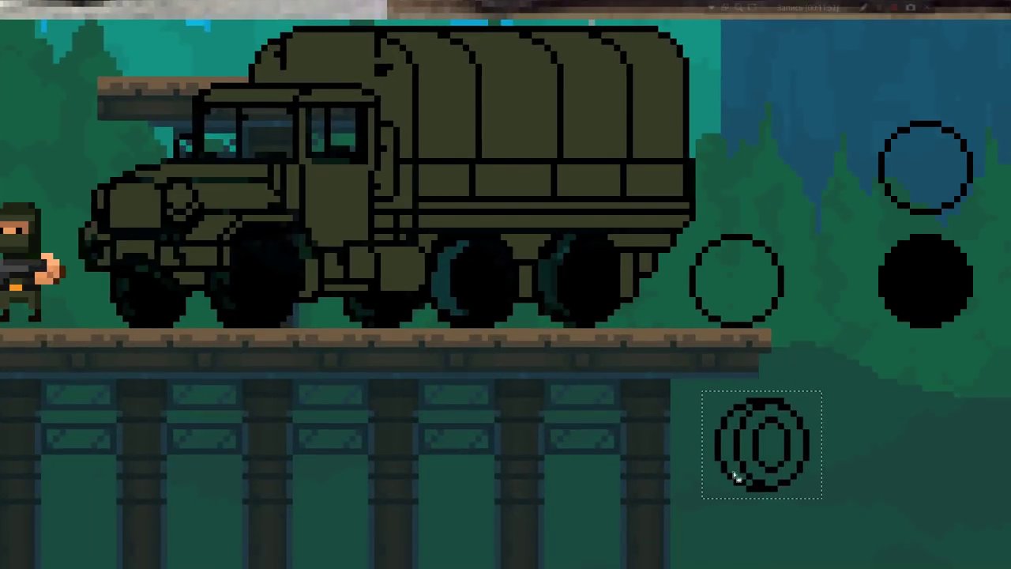
pyautogui.moveTo(789, 422); pyautogui.dragTo(875, 442)
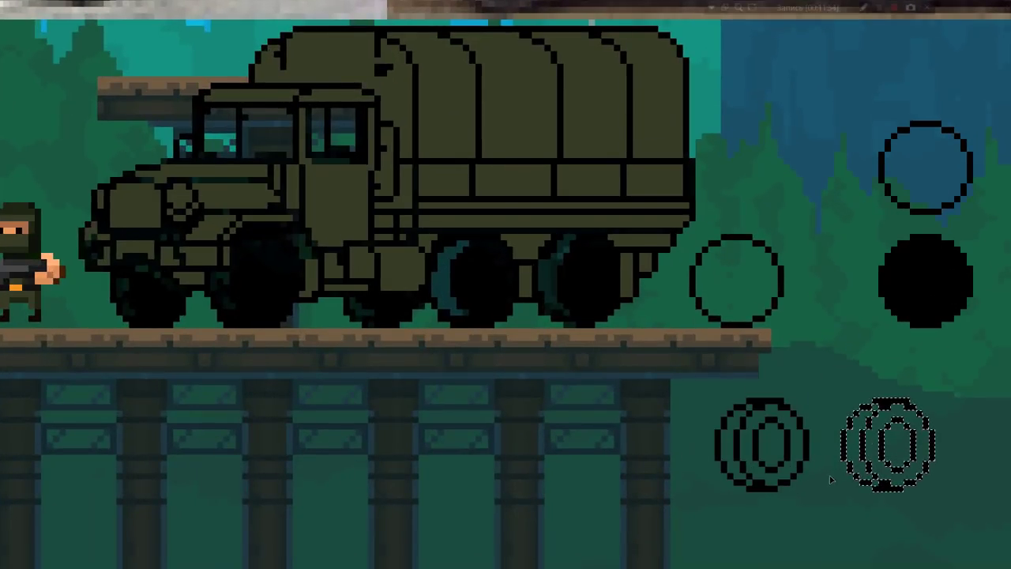
pyautogui.click(803, 484)
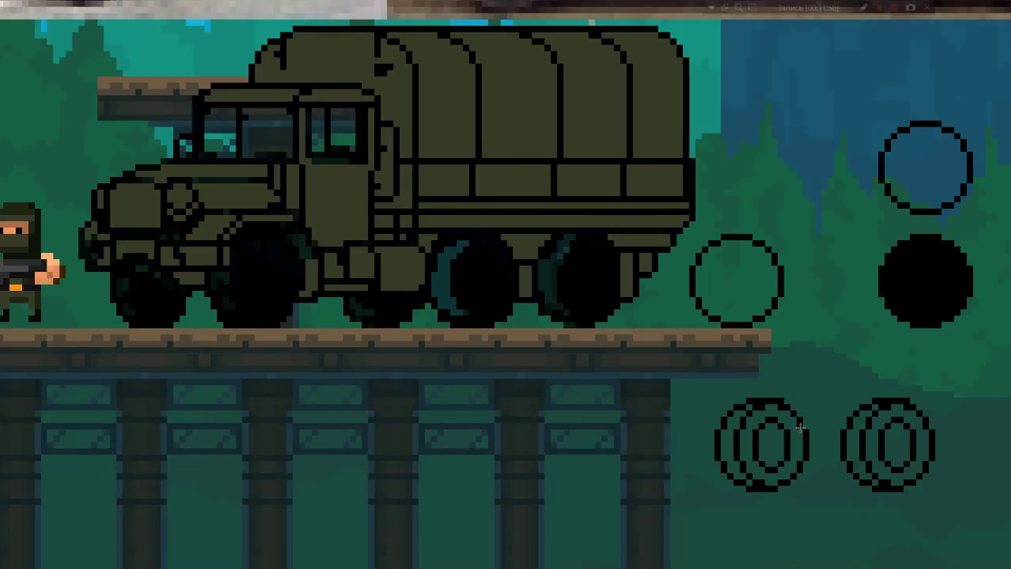
# - Study the reference truck's side and wheels, then return to the tyre sketches
pyautogui.scroll(2, 805, 454)
pyautogui.scroll(-5, 785, 418)
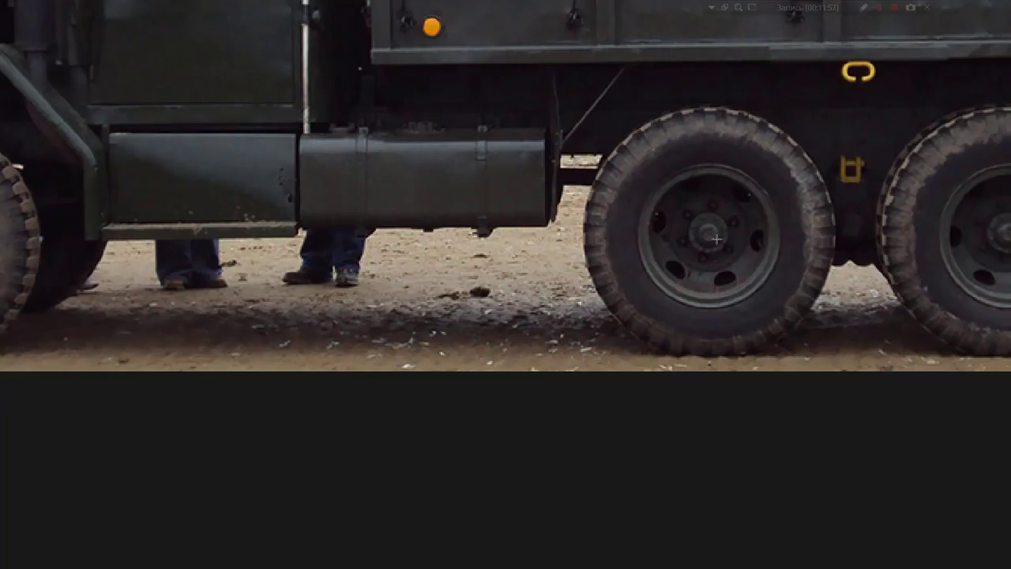
pyautogui.hscroll(-5, 720, 250)
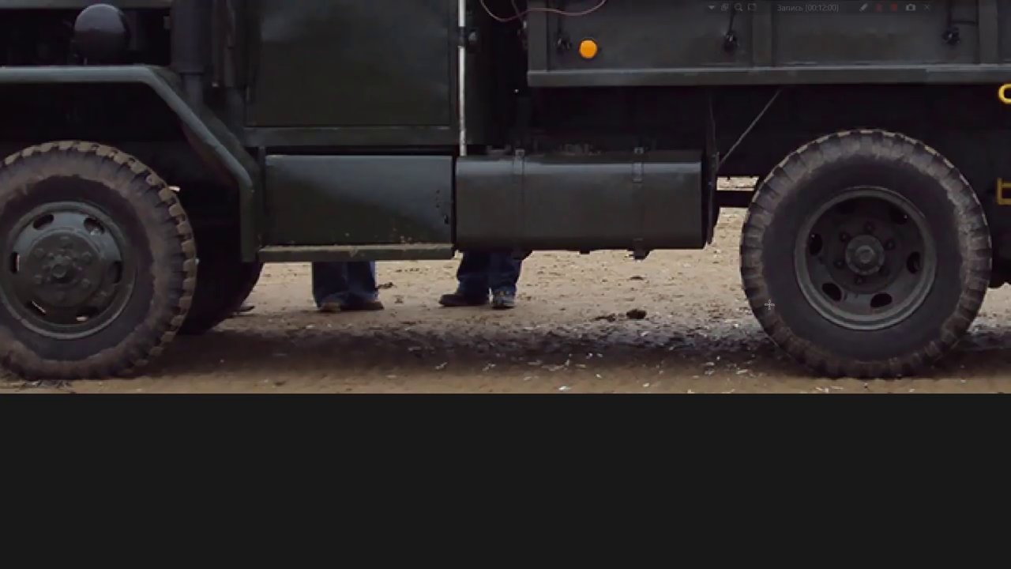
pyautogui.moveTo(872, 275); pyautogui.dragTo(754, 340)
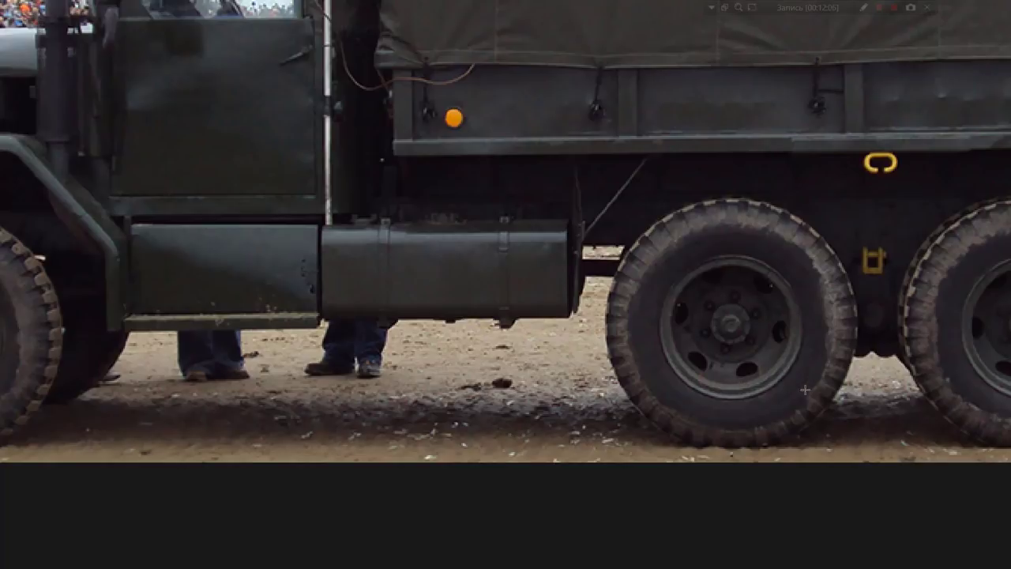
pyautogui.hotkey('ctrl', 'Tab')
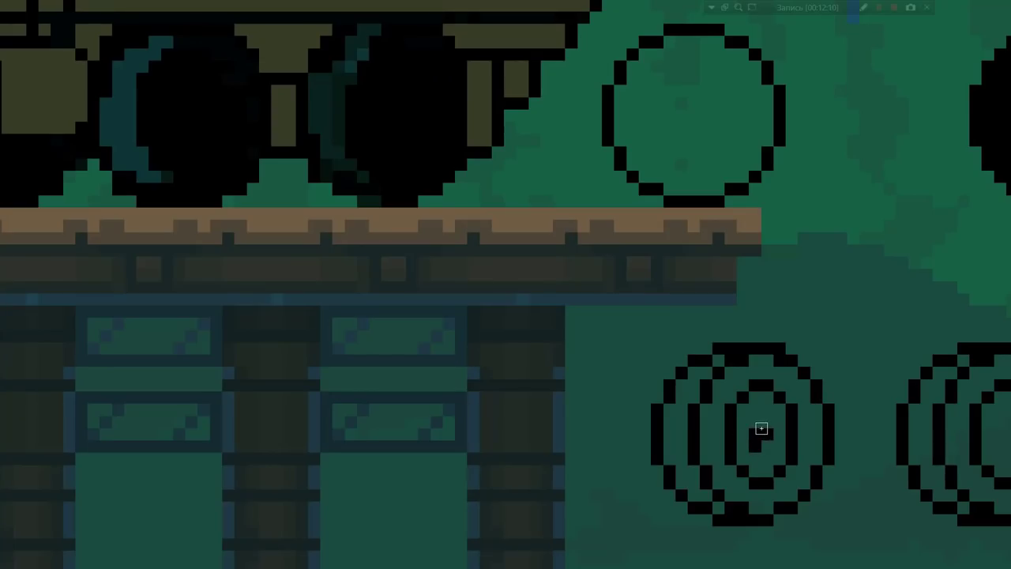
# - Clear the black mark from the ring sprite's innermost ellipse
pyautogui.moveTo(754, 418)
pyautogui.mouseDown()
pyautogui.moveTo(766, 439)
pyautogui.moveTo(763, 420)
pyautogui.moveTo(768, 430)
pyautogui.mouseUp()
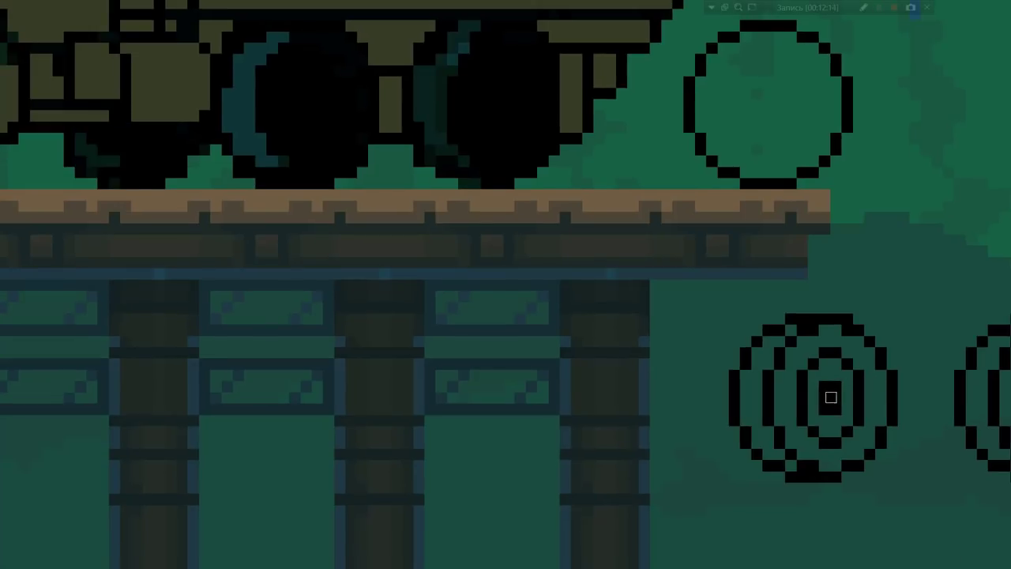
pyautogui.hotkey('ctrl', 'z')
pyautogui.hotkey('ctrl', 'z')
pyautogui.scroll(-5, 813, 419)
pyautogui.scroll(1, 799, 425)
pyautogui.scroll(3, 803, 421)
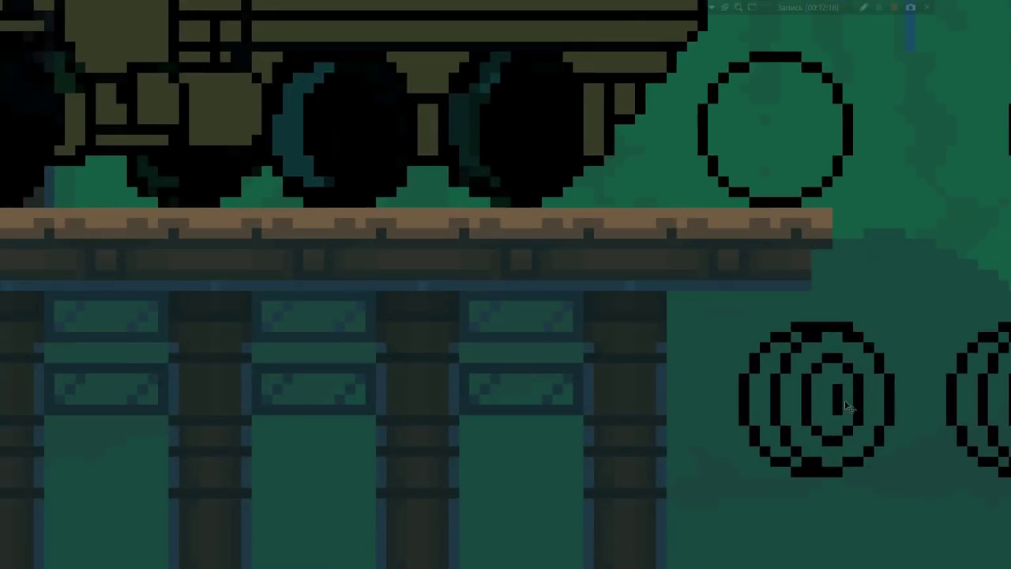
pyautogui.scroll(-1, 799, 433)
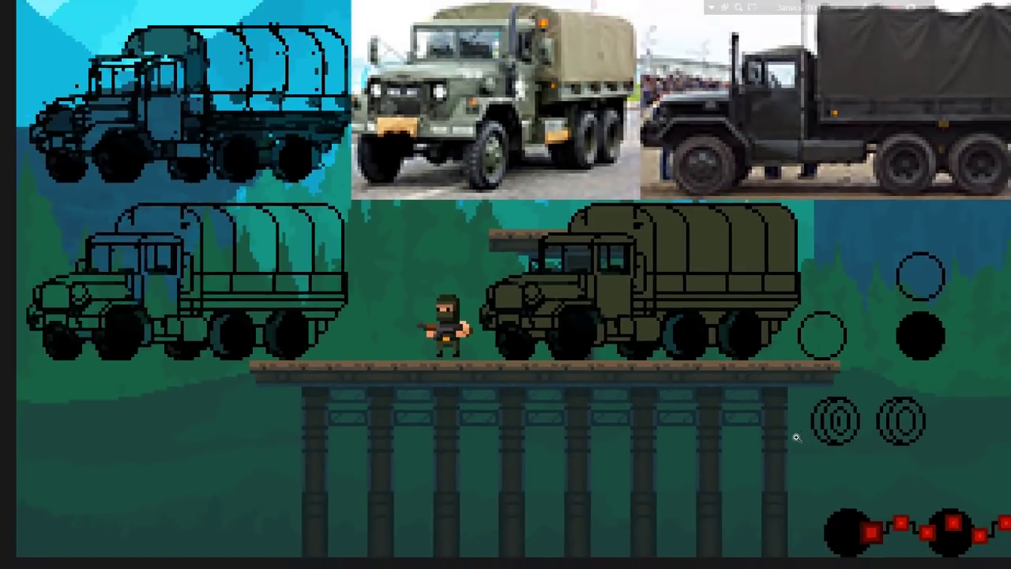
pyautogui.scroll(3, 835, 439)
pyautogui.scroll(-2, 839, 435)
# - Select the ring's left half and shift it outward to widen the ring
pyautogui.scroll(-2, 806, 458)
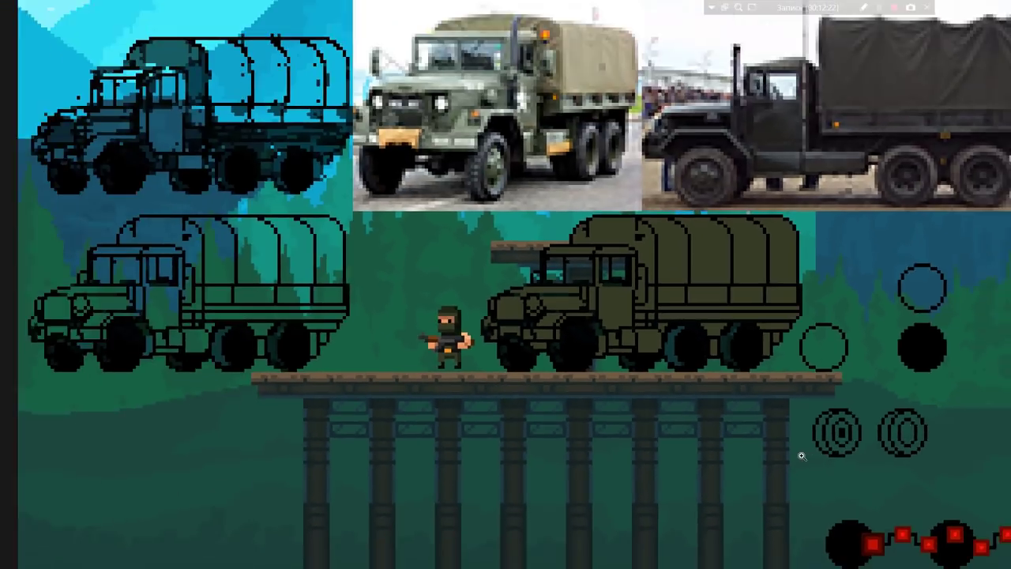
pyautogui.scroll(2, 830, 432)
pyautogui.scroll(1, 852, 425)
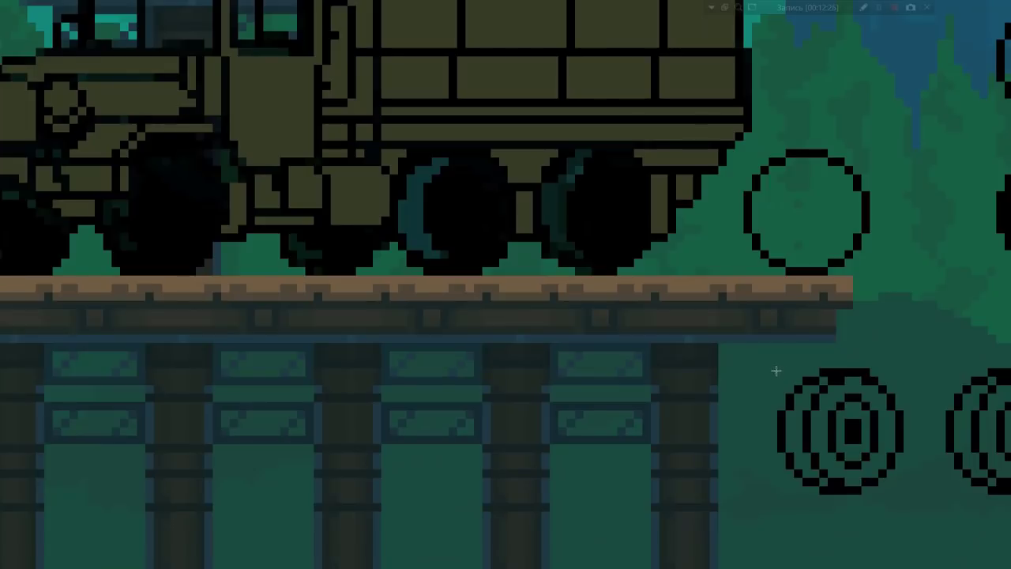
pyautogui.moveTo(761, 343); pyautogui.dragTo(844, 527)
pyautogui.moveTo(839, 458); pyautogui.dragTo(831, 449)
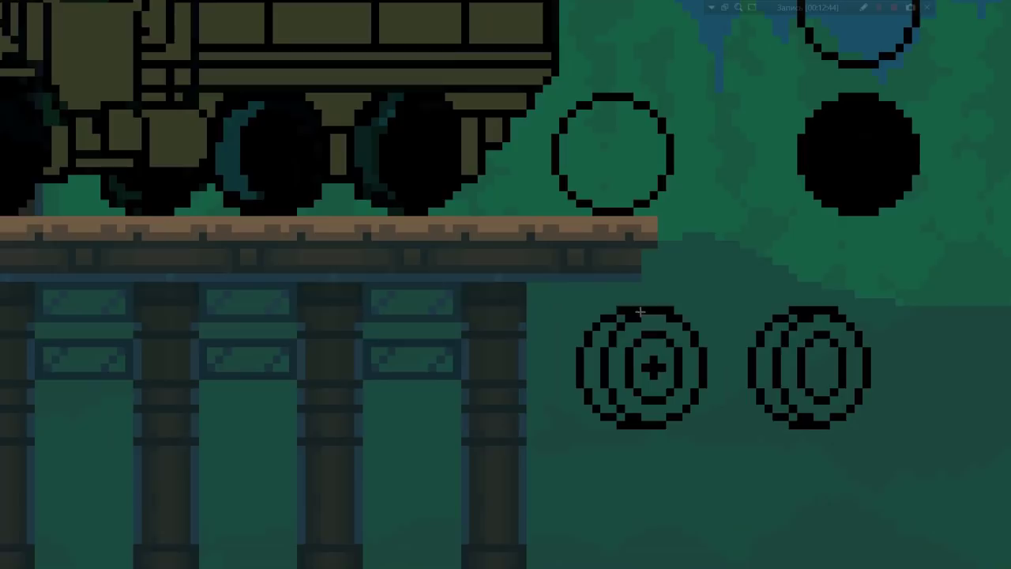
# - Place a copy of the cross-marked ring below the original and deselect it
pyautogui.moveTo(559, 289)
pyautogui.mouseDown()
pyautogui.moveTo(599, 345)
pyautogui.moveTo(702, 430)
pyautogui.moveTo(695, 369)
pyautogui.mouseUp()
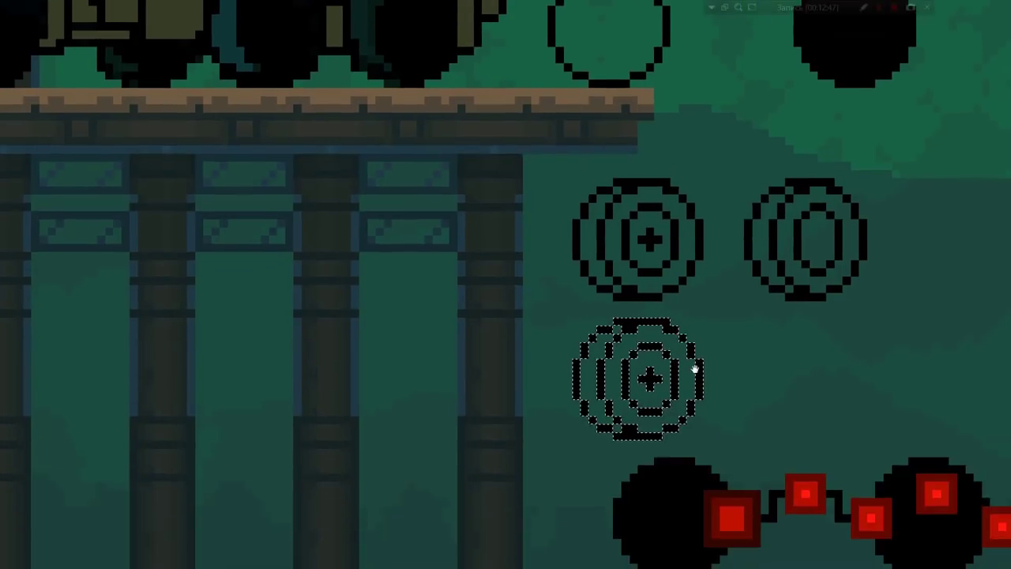
pyautogui.click(695, 369)
pyautogui.scroll(2, 695, 370)
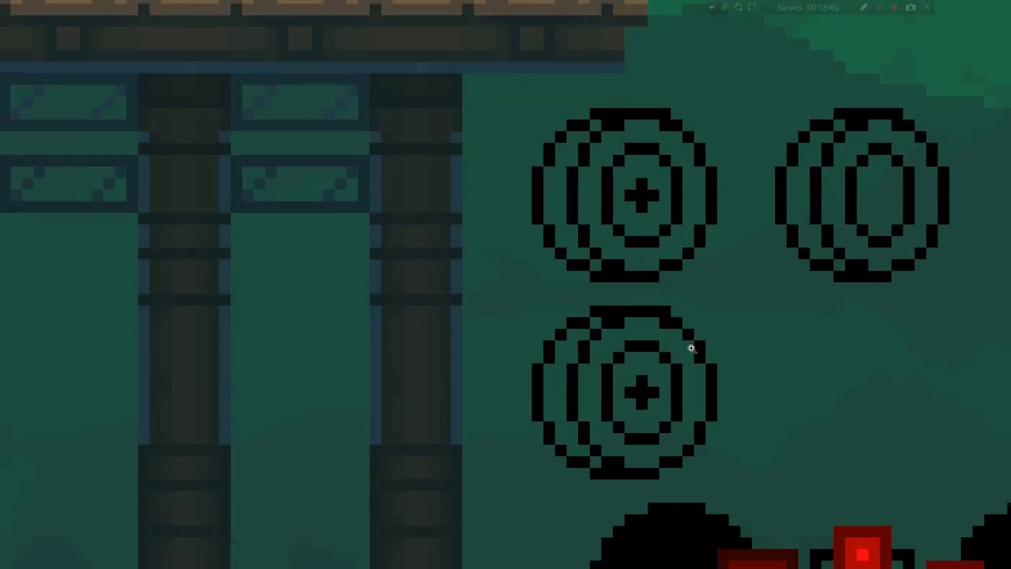
# - Pull the copied ring's right edge one pixel inward
pyautogui.moveTo(744, 290); pyautogui.dragTo(664, 494)
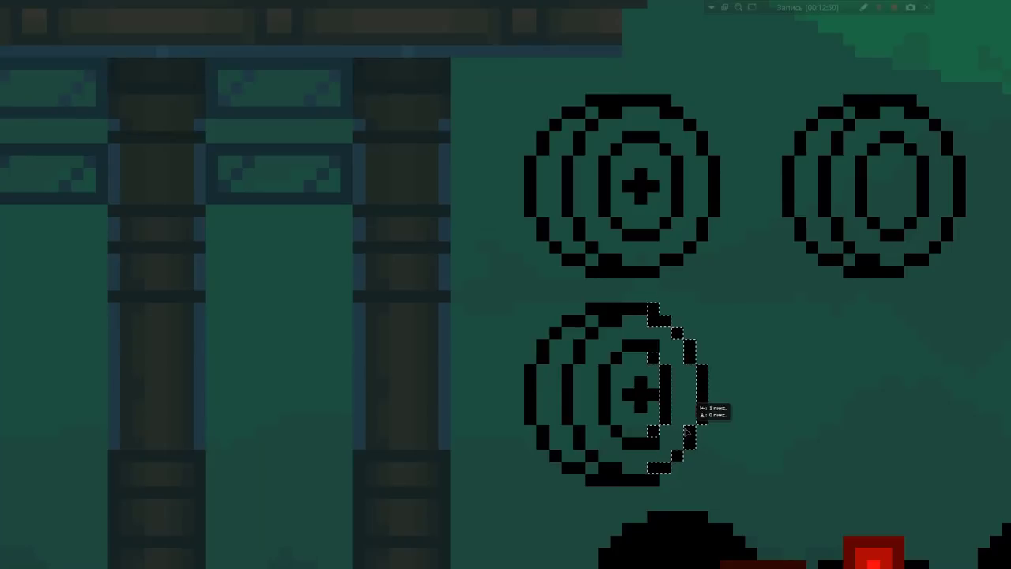
pyautogui.moveTo(770, 278); pyautogui.dragTo(684, 486)
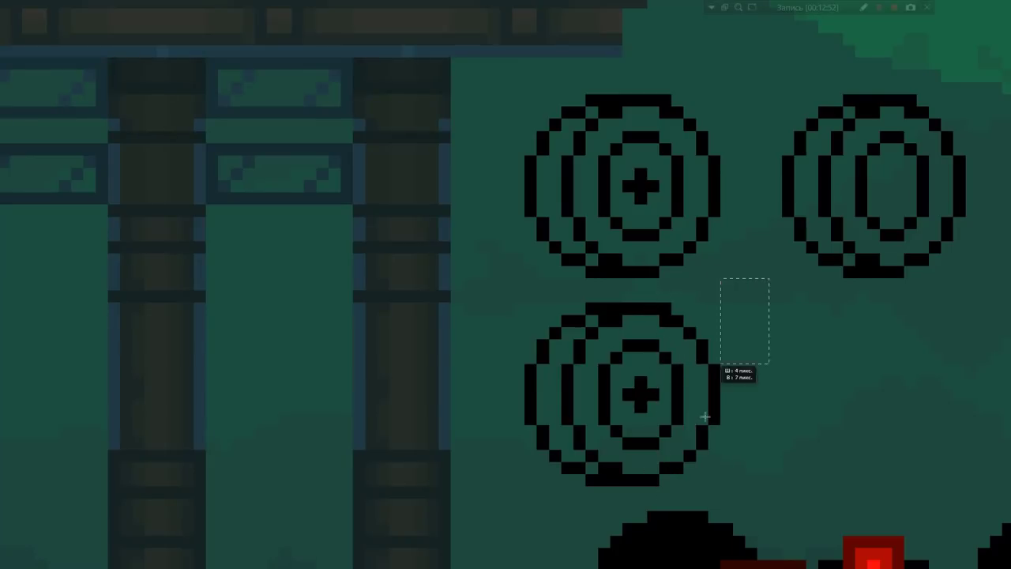
pyautogui.moveTo(713, 407); pyautogui.dragTo(701, 407)
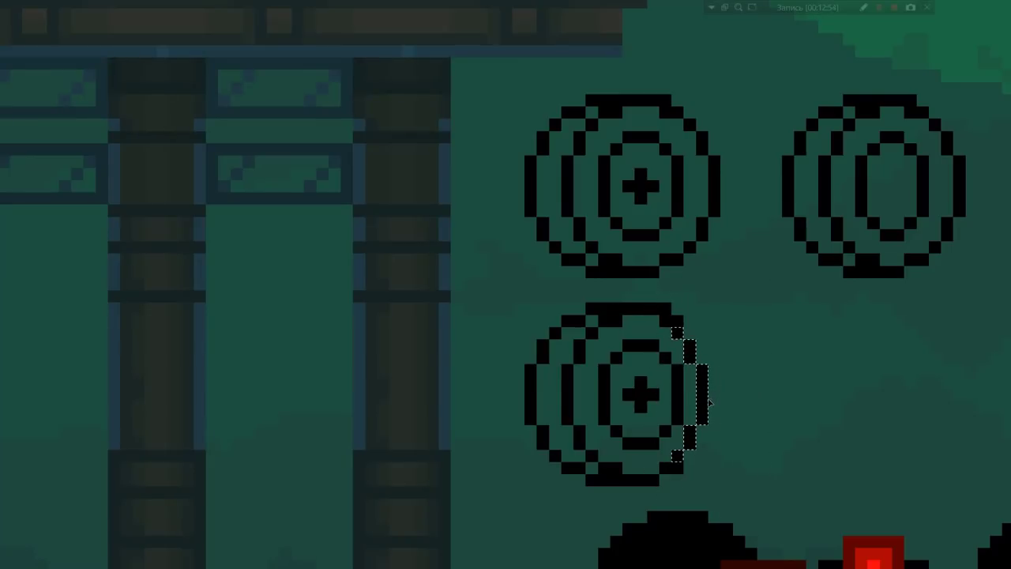
pyautogui.click(680, 471)
pyautogui.scroll(-2, 665, 302)
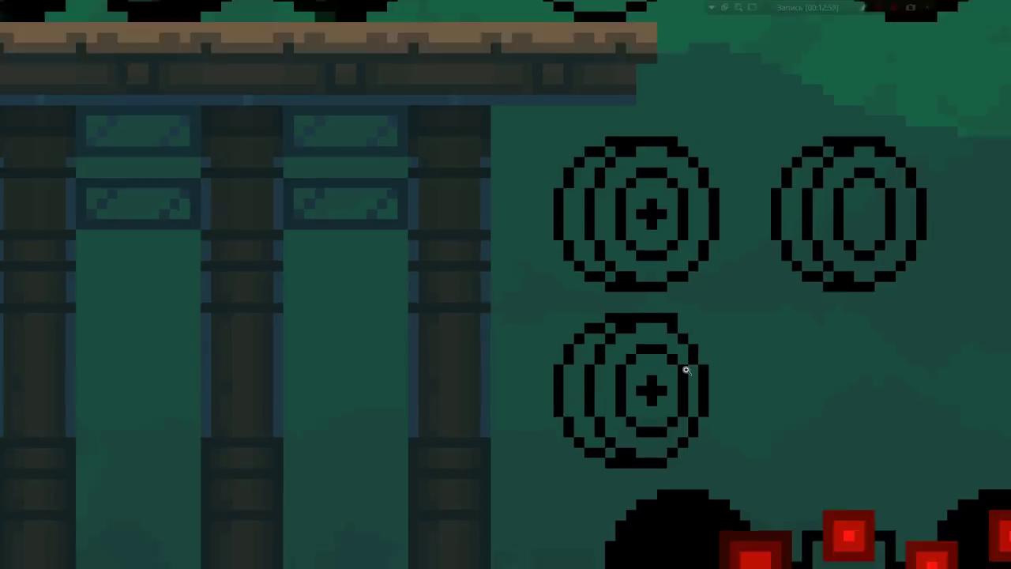
pyautogui.scroll(-3, 661, 331)
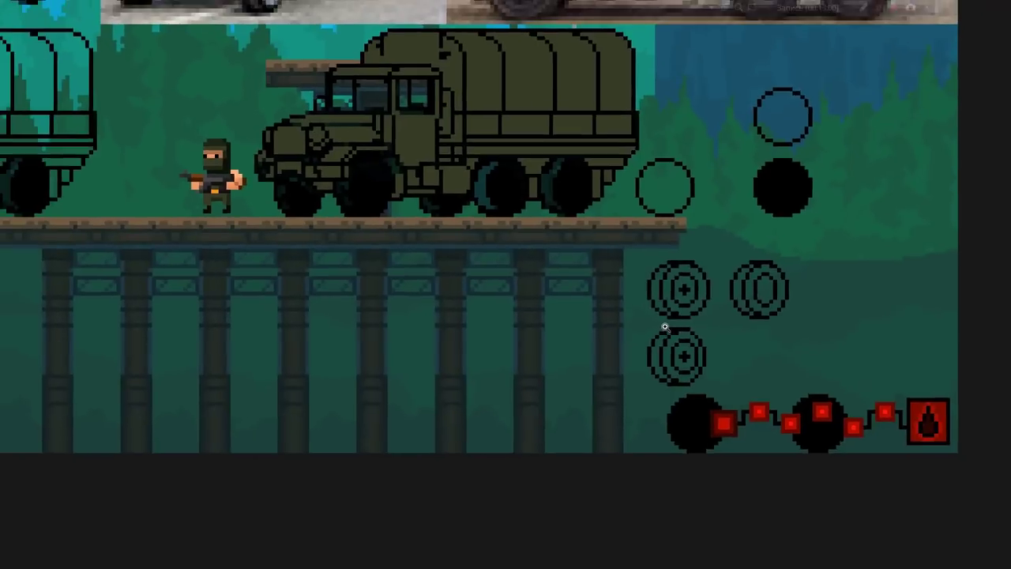
pyautogui.scroll(-1, 656, 325)
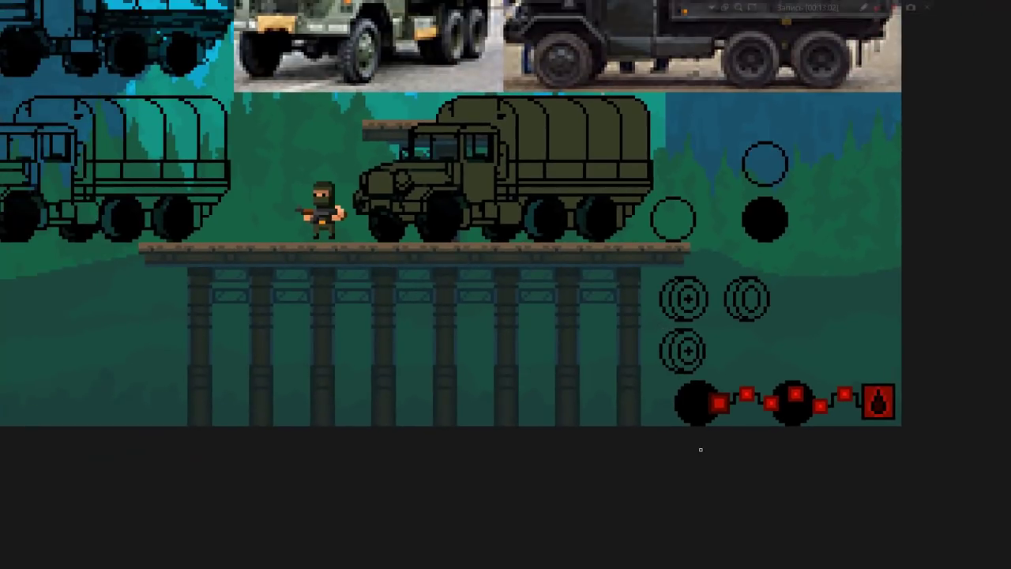
pyautogui.scroll(3, 691, 357)
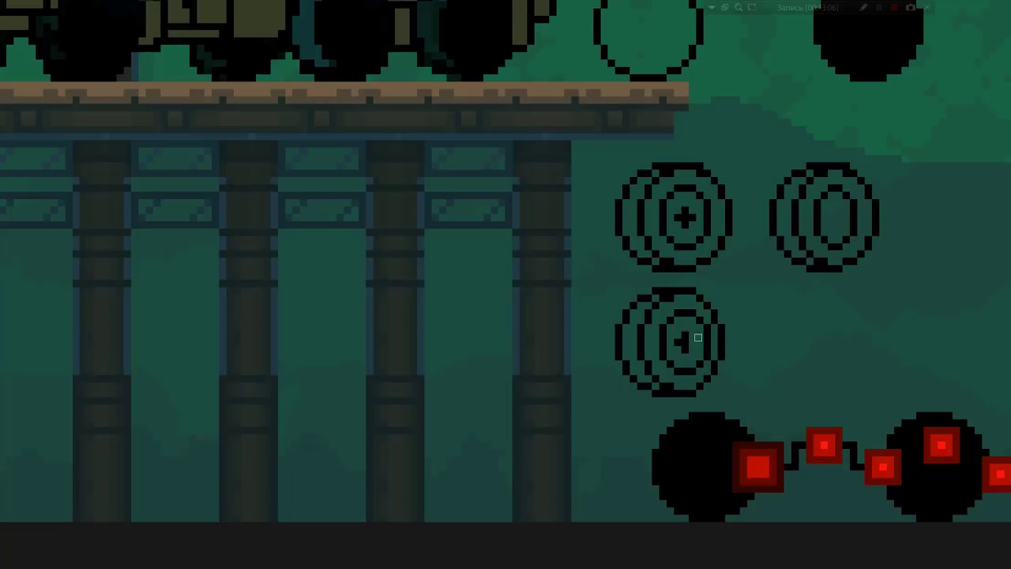
# - Redraw the mark inside the lower ring with the Pencil
pyautogui.moveTo(684, 352); pyautogui.dragTo(694, 343)
pyautogui.scroll(-3, 698, 358)
pyautogui.scroll(2, 692, 358)
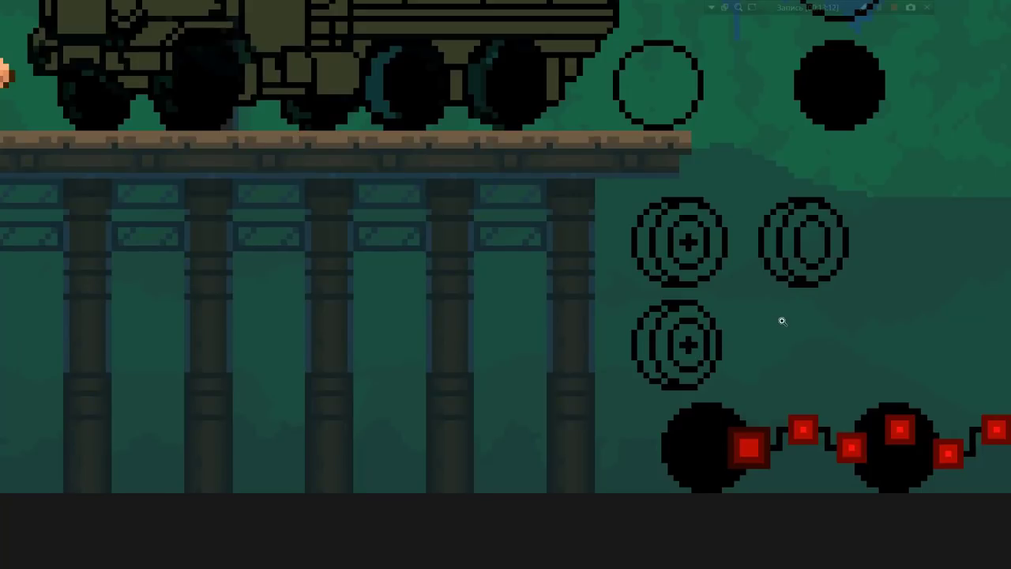
# - Sketch a tall outline beside the lower ring, redrawing it further right
pyautogui.moveTo(763, 305); pyautogui.dragTo(773, 409)
pyautogui.hotkey('ctrl', 'z')
pyautogui.moveTo(760, 310)
pyautogui.mouseDown()
pyautogui.moveTo(778, 387)
pyautogui.moveTo(795, 312)
pyautogui.moveTo(761, 295)
pyautogui.mouseUp()
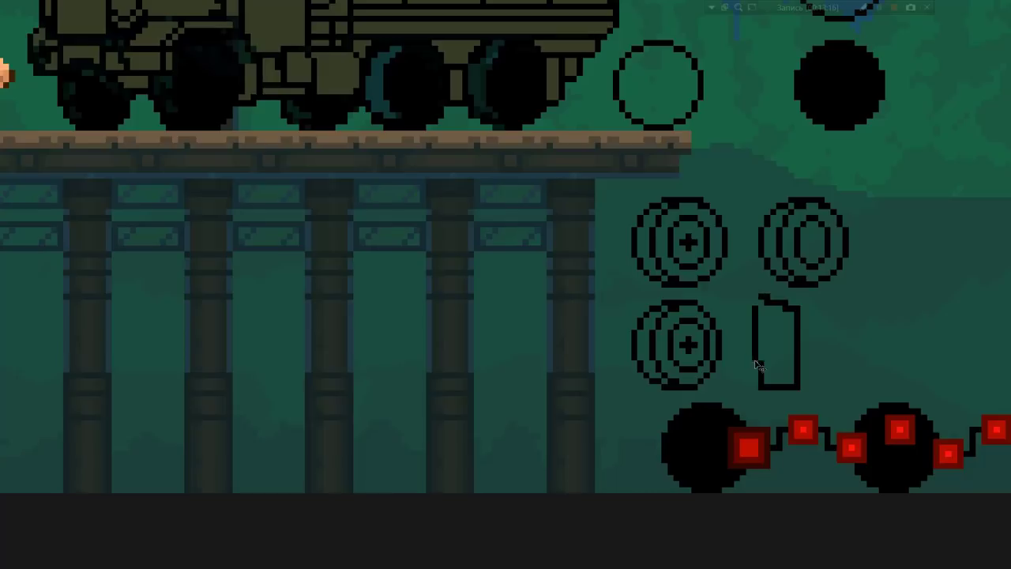
pyautogui.hotkey('ctrl', 'z')
pyautogui.hotkey('ctrl', 'z')
pyautogui.hotkey('ctrl', 'z')
pyautogui.moveTo(885, 361)
pyautogui.mouseDown()
pyautogui.moveTo(888, 247)
pyautogui.moveTo(918, 360)
pyautogui.moveTo(884, 366)
pyautogui.moveTo(887, 261)
pyautogui.moveTo(914, 371)
pyautogui.mouseUp()
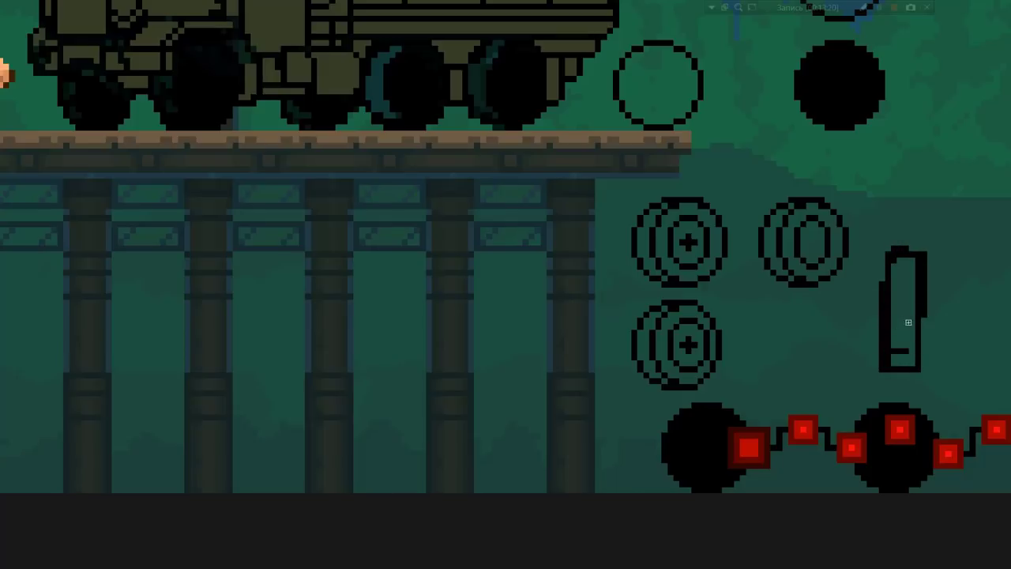
pyautogui.moveTo(913, 294)
pyautogui.mouseDown()
pyautogui.moveTo(913, 281)
pyautogui.moveTo(895, 286)
pyautogui.mouseUp()
# - Add a bulging curve and a bracket shape, then lasso the shield and hourglass sketches
pyautogui.hscroll(3, 708, 331)
pyautogui.moveTo(781, 256)
pyautogui.mouseDown()
pyautogui.moveTo(763, 332)
pyautogui.moveTo(736, 251)
pyautogui.mouseUp()
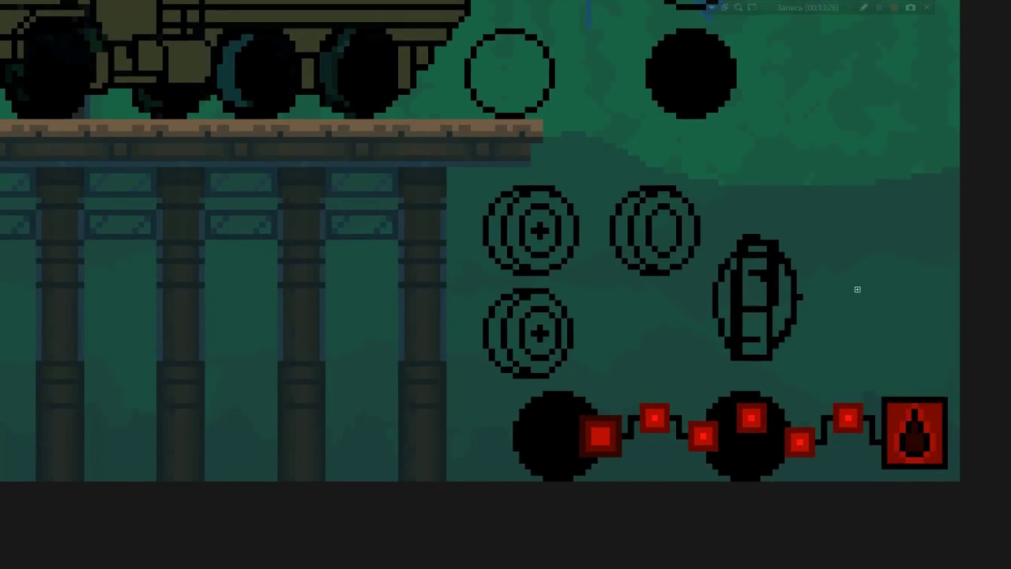
pyautogui.moveTo(835, 253)
pyautogui.mouseDown()
pyautogui.moveTo(844, 342)
pyautogui.moveTo(835, 347)
pyautogui.mouseUp()
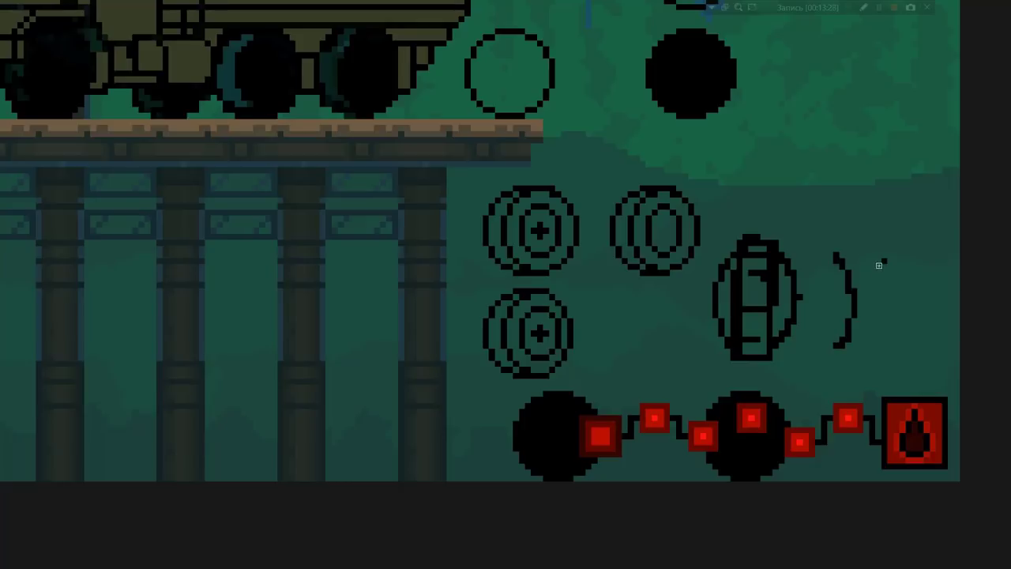
pyautogui.moveTo(880, 262); pyautogui.dragTo(878, 347)
pyautogui.moveTo(835, 249); pyautogui.dragTo(879, 259)
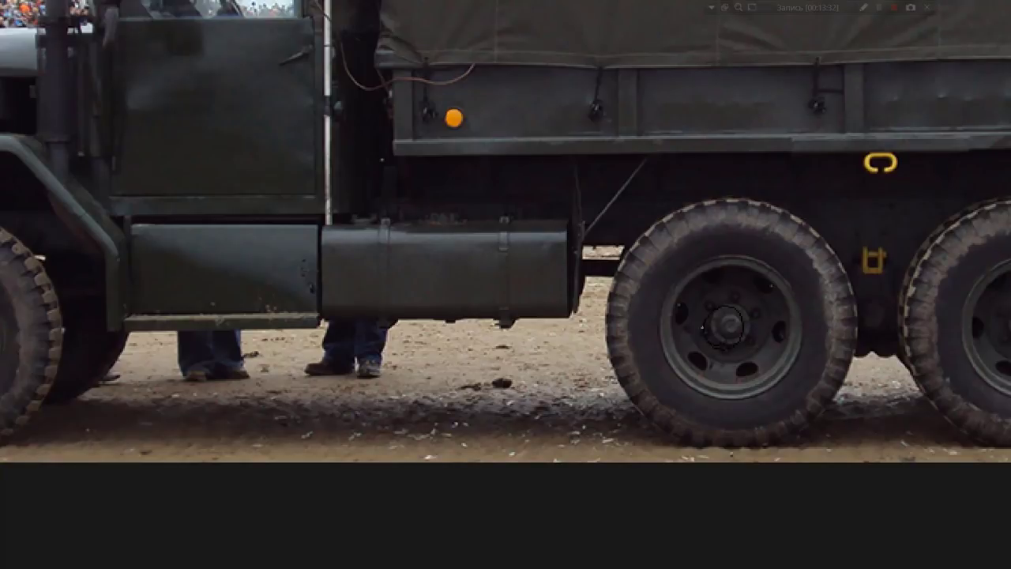
pyautogui.moveTo(724, 345); pyautogui.dragTo(720, 347)
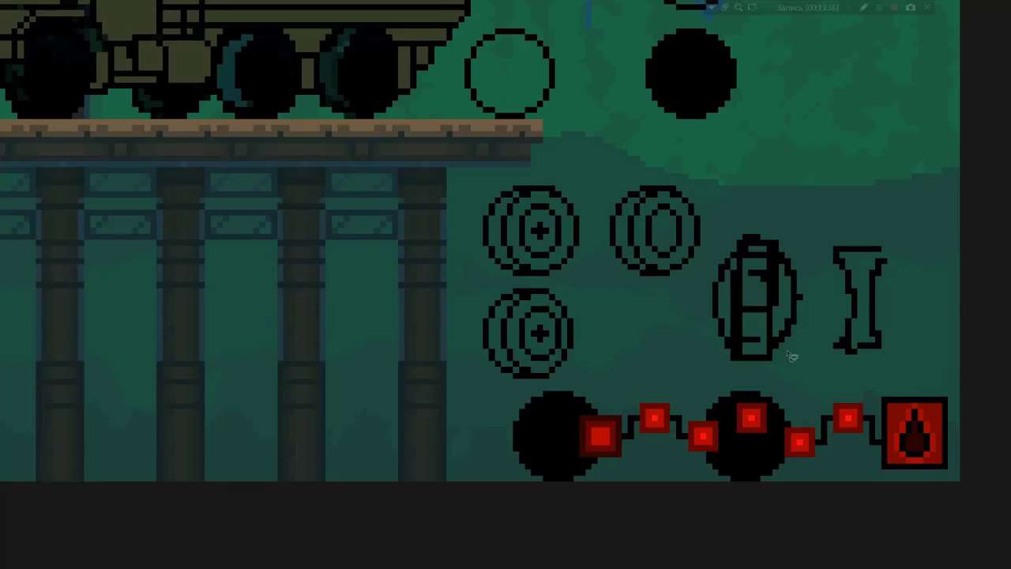
pyautogui.moveTo(734, 371); pyautogui.dragTo(778, 365)
# - Erase the lassoed shield and hourglass sketches and deselect
pyautogui.press('Delete')
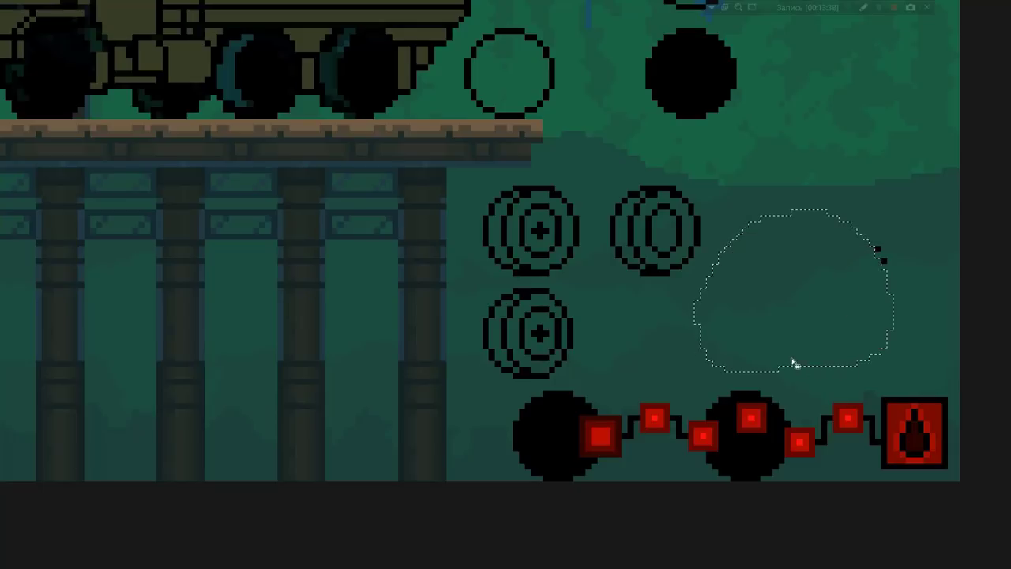
pyautogui.hotkey('ctrl', 'd')
pyautogui.scroll(-3, 592, 333)
pyautogui.scroll(4, 560, 337)
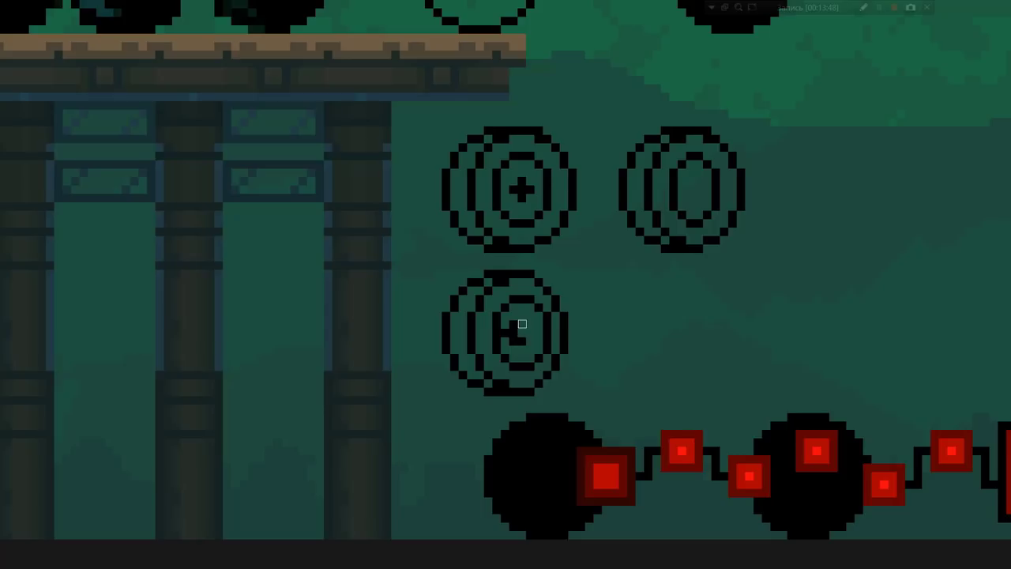
pyautogui.scroll(-2, 511, 331)
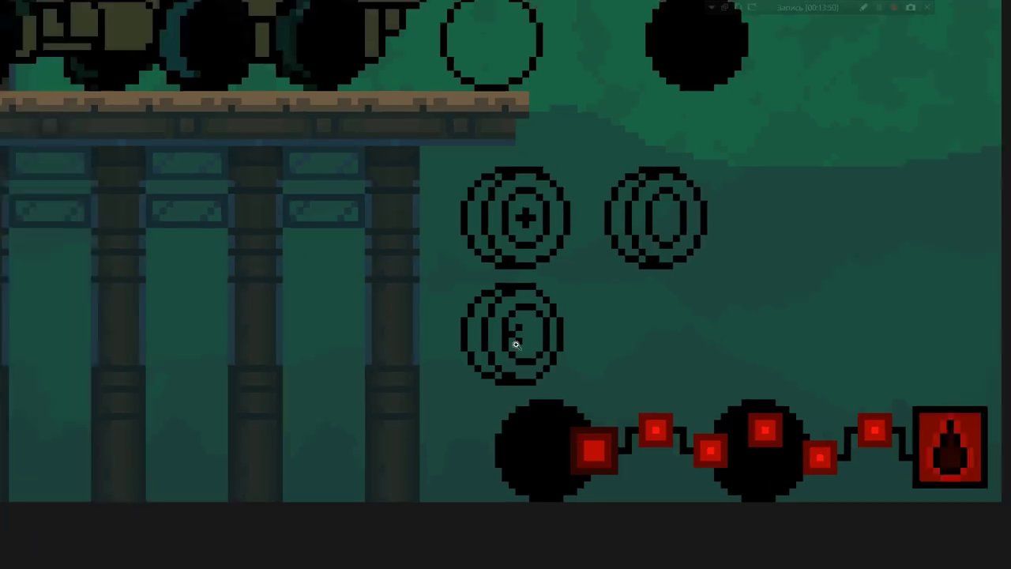
pyautogui.scroll(-2, 492, 343)
pyautogui.scroll(4, 487, 345)
pyautogui.scroll(2, 528, 341)
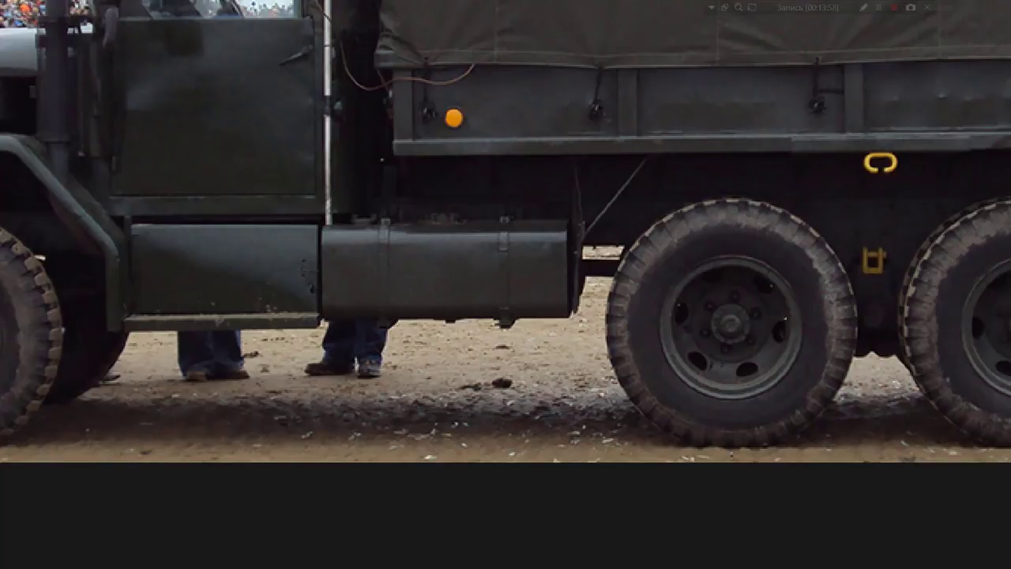
# - Trace the inner circle of the lower-left ring, adding a black pixel column
pyautogui.moveTo(770, 304); pyautogui.dragTo(788, 302)
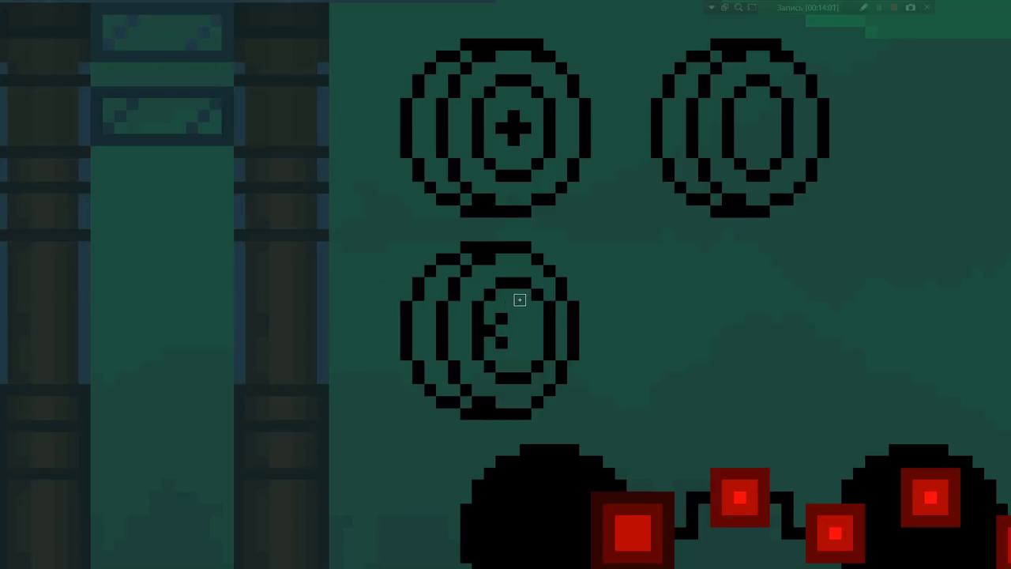
pyautogui.moveTo(503, 294); pyautogui.dragTo(526, 364)
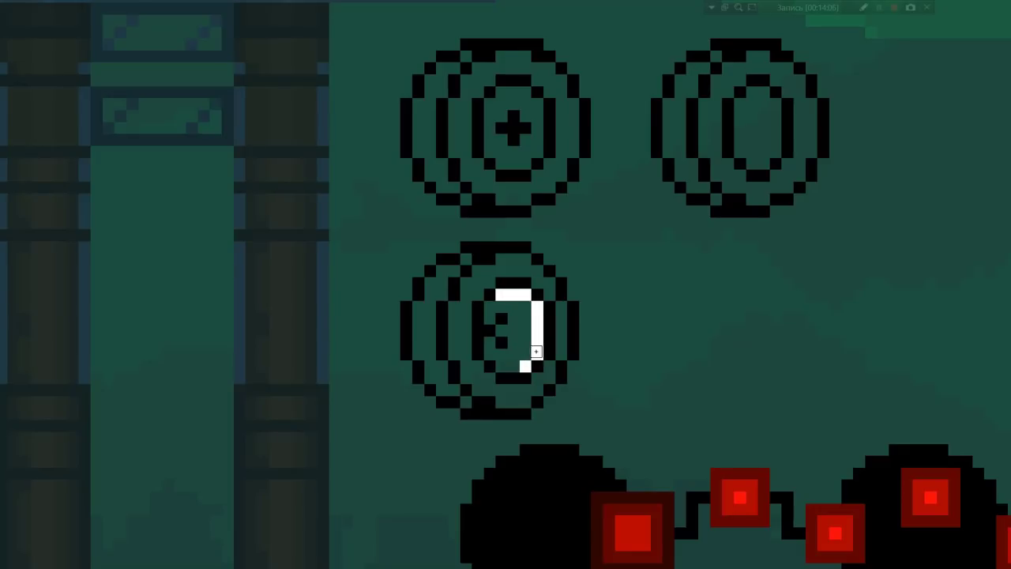
pyautogui.moveTo(524, 348)
pyautogui.mouseDown()
pyautogui.moveTo(525, 300)
pyautogui.moveTo(499, 296)
pyautogui.moveTo(529, 296)
pyautogui.moveTo(543, 331)
pyautogui.moveTo(537, 357)
pyautogui.mouseUp()
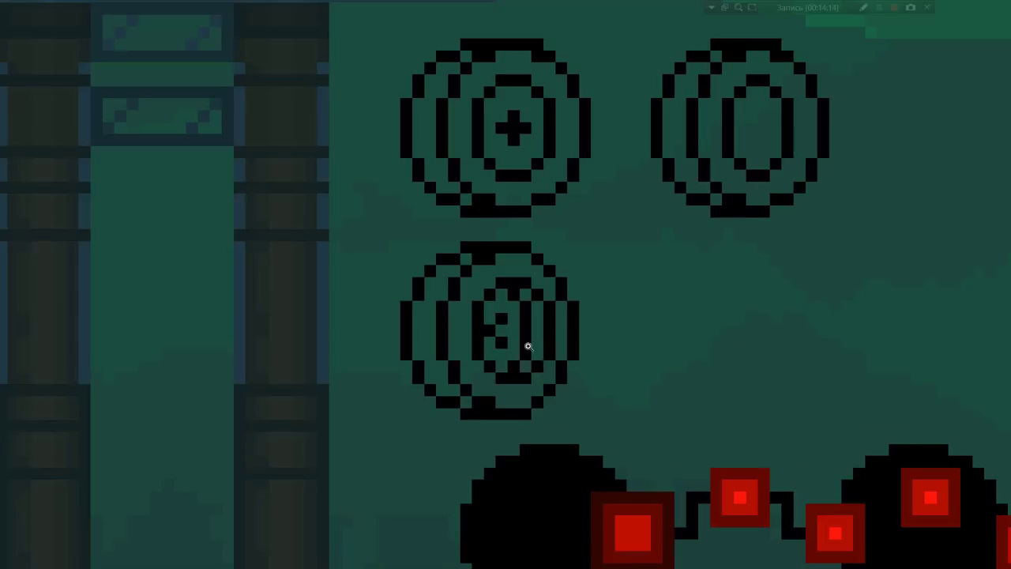
pyautogui.scroll(-3, 524, 366)
pyautogui.scroll(3, 531, 341)
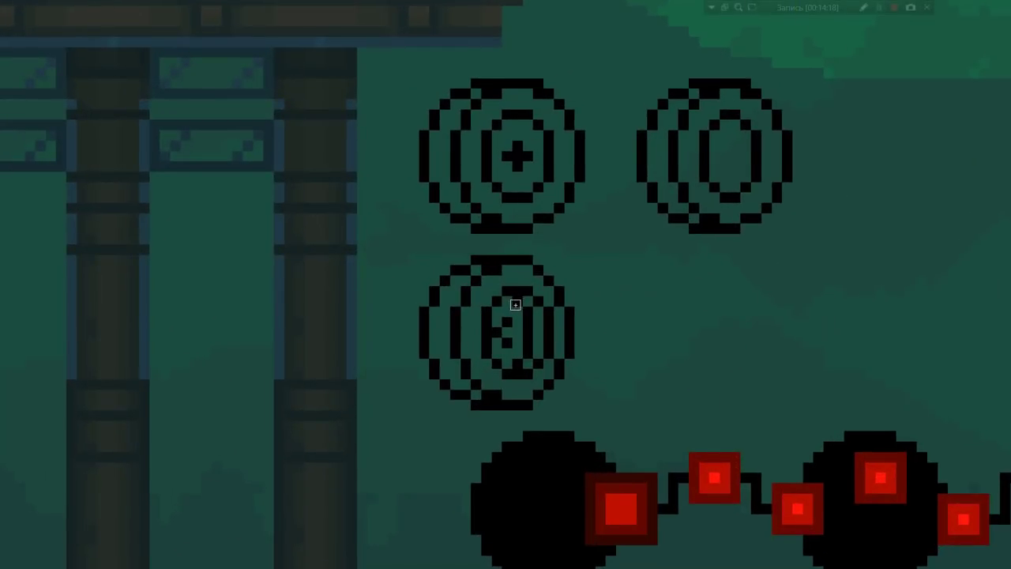
# - Redraw the lower-left ring's inner curl, undoing the shift that broke the ring
pyautogui.moveTo(515, 305); pyautogui.dragTo(509, 316)
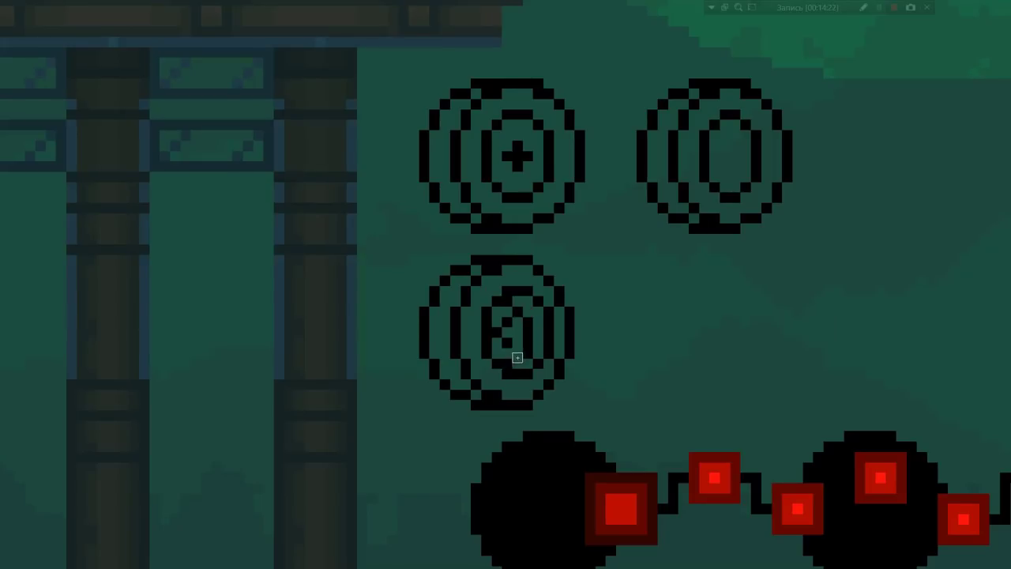
pyautogui.scroll(-4, 547, 315)
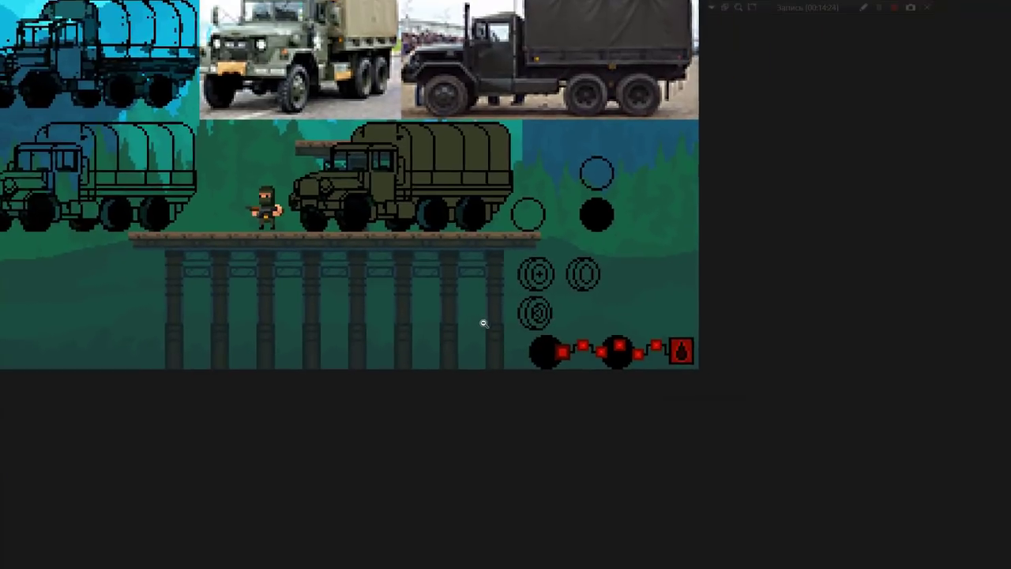
pyautogui.scroll(3, 481, 322)
pyautogui.scroll(2, 553, 318)
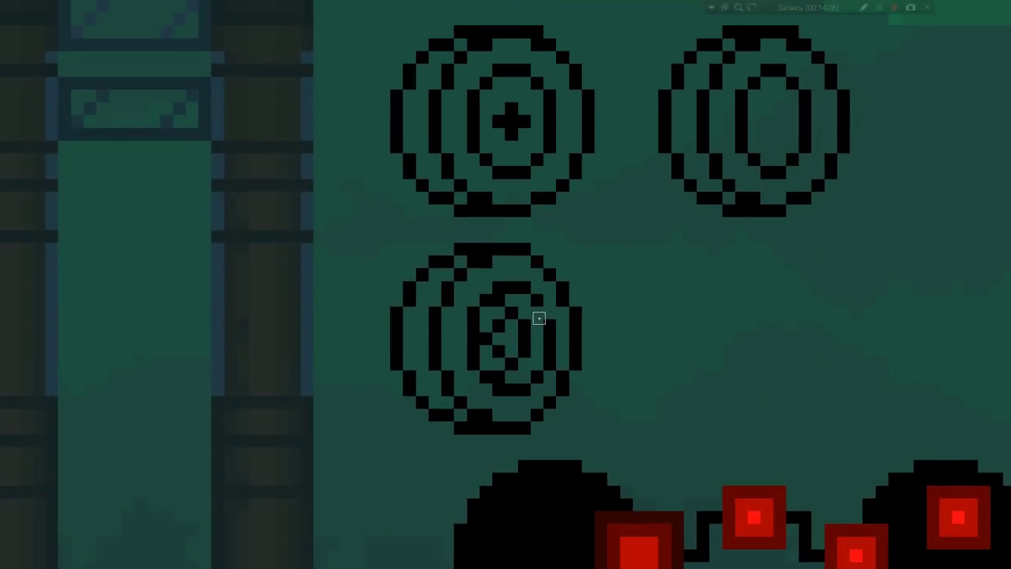
pyautogui.moveTo(534, 316); pyautogui.dragTo(548, 330)
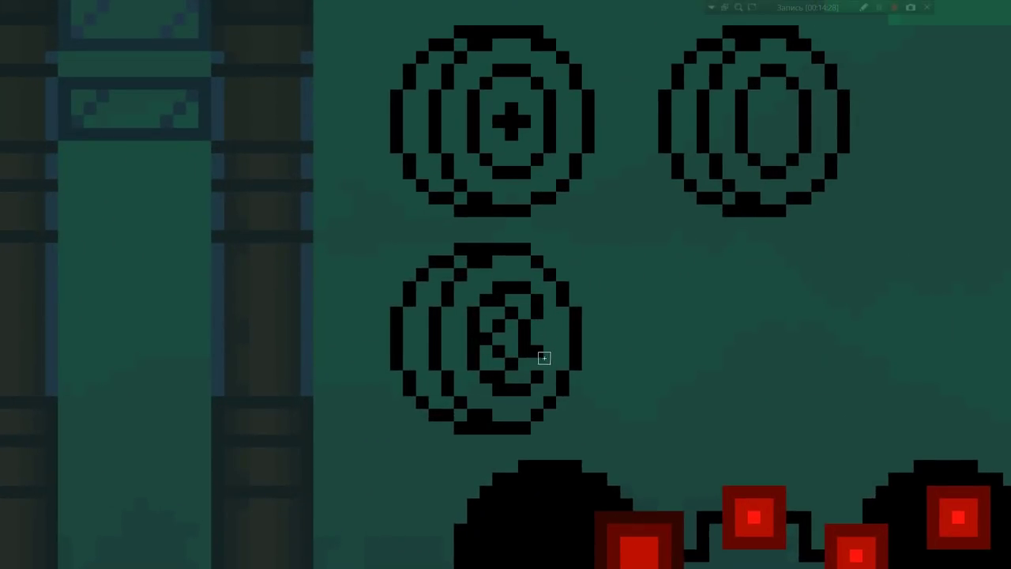
pyautogui.scroll(-4, 552, 293)
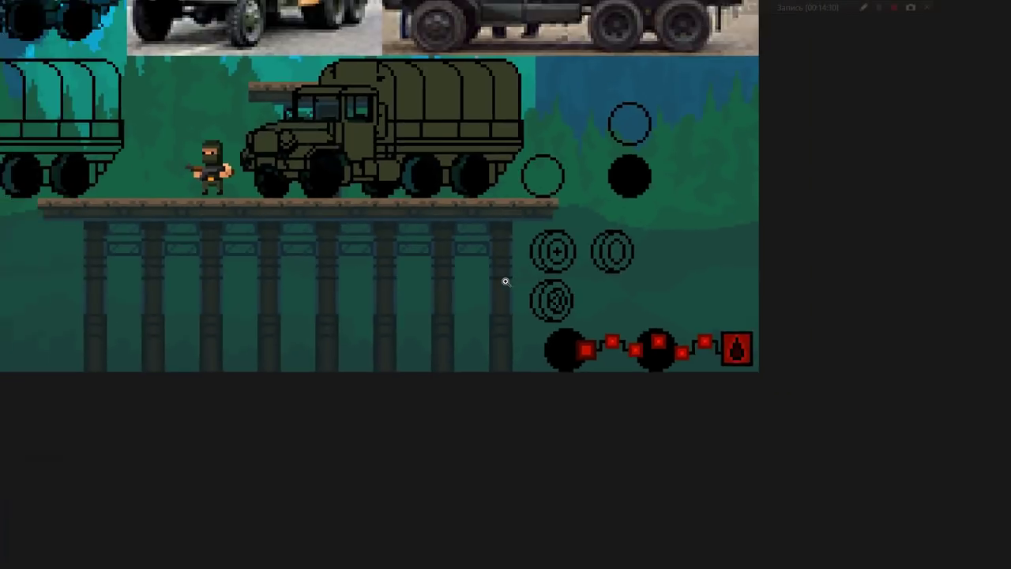
pyautogui.scroll(2, 517, 268)
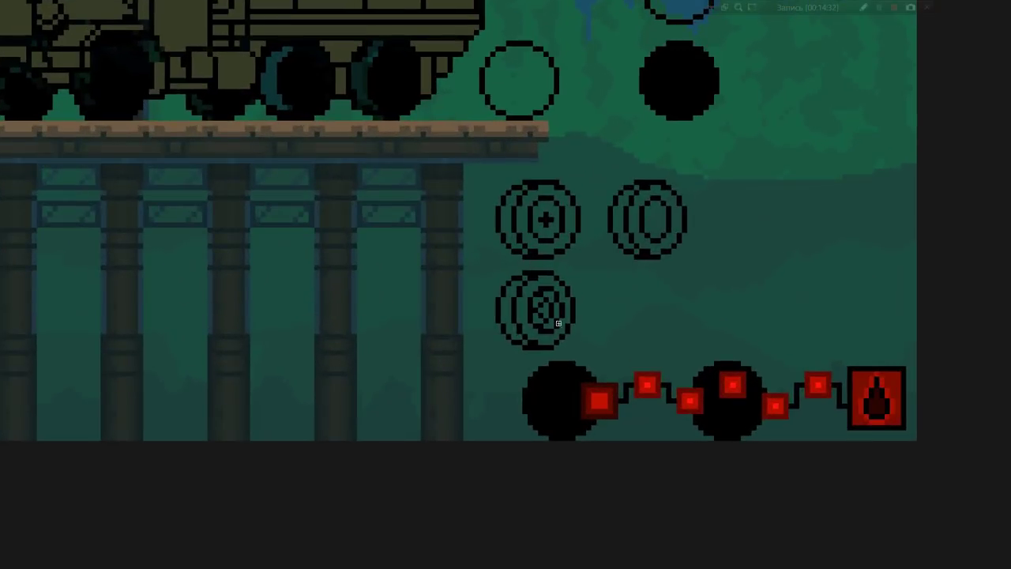
pyautogui.scroll(2, 560, 323)
pyautogui.hotkey('ctrl', 'z')
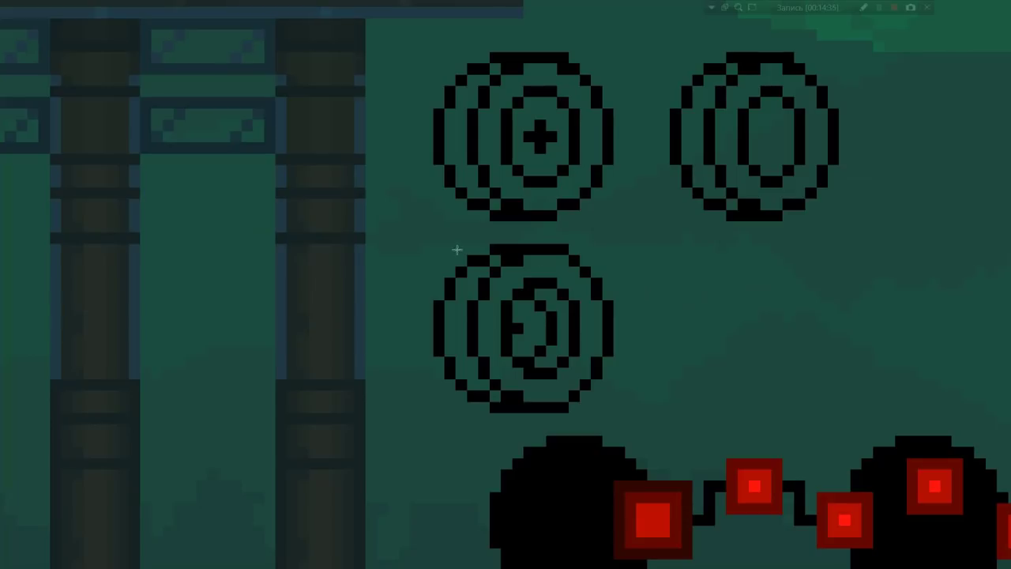
# - Copy the lower wheel sketch to its right, completing a 2×2 grid
pyautogui.moveTo(422, 232)
pyautogui.mouseDown()
pyautogui.moveTo(524, 282)
pyautogui.moveTo(693, 424)
pyautogui.mouseUp()
pyautogui.moveTo(570, 341); pyautogui.dragTo(790, 341)
pyautogui.hotkey('ctrl', 'd')
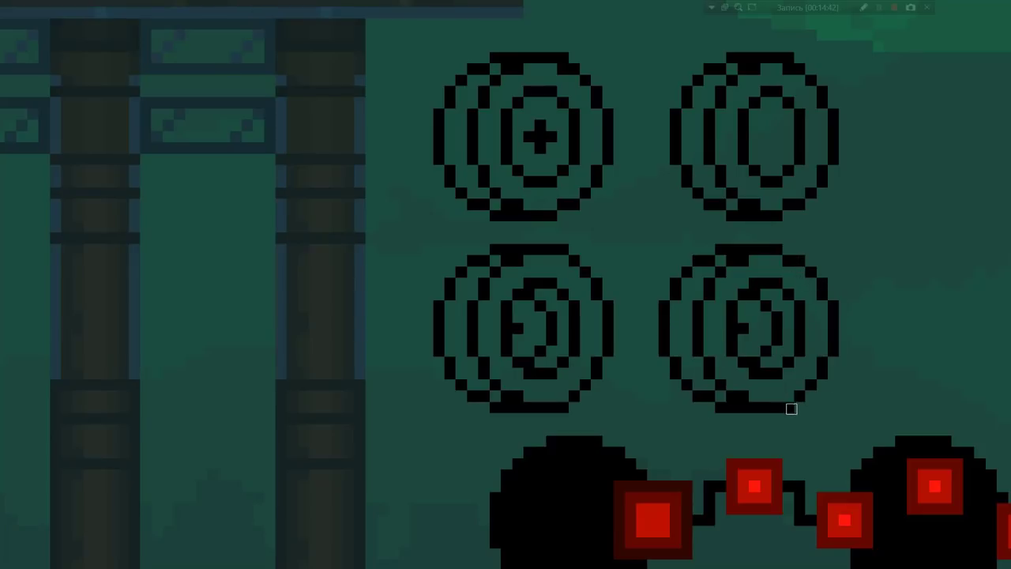
# - Move the lower-right wheel sketch up and to the right, then deselect
pyautogui.scroll(-5, 793, 293)
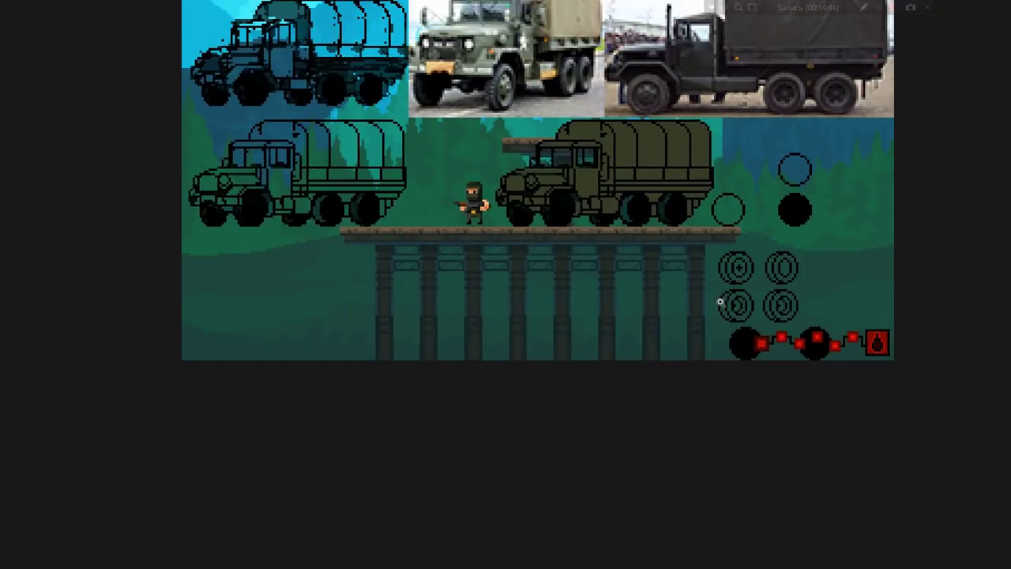
pyautogui.scroll(1, 722, 300)
pyautogui.scroll(1, 731, 300)
pyautogui.scroll(1, 735, 298)
pyautogui.scroll(1, 758, 276)
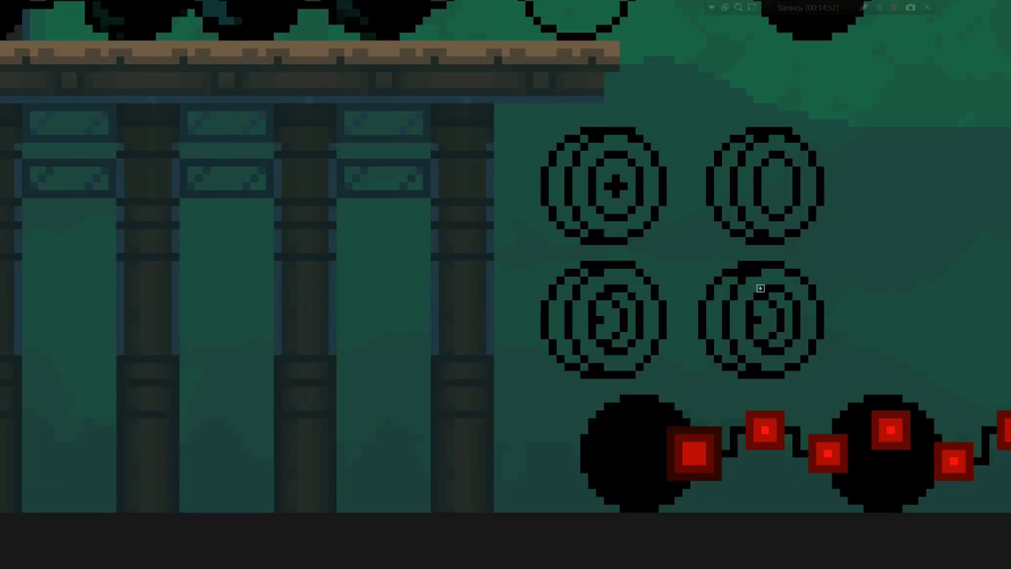
pyautogui.scroll(-3, 784, 361)
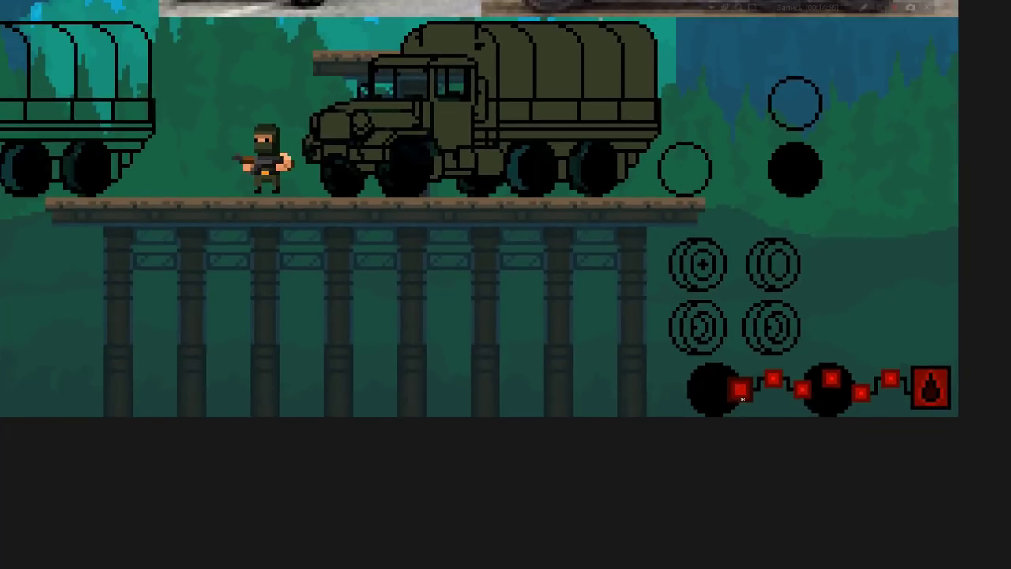
pyautogui.scroll(2, 826, 328)
pyautogui.moveTo(766, 319)
pyautogui.mouseDown()
pyautogui.moveTo(837, 318)
pyautogui.moveTo(890, 280)
pyautogui.mouseUp()
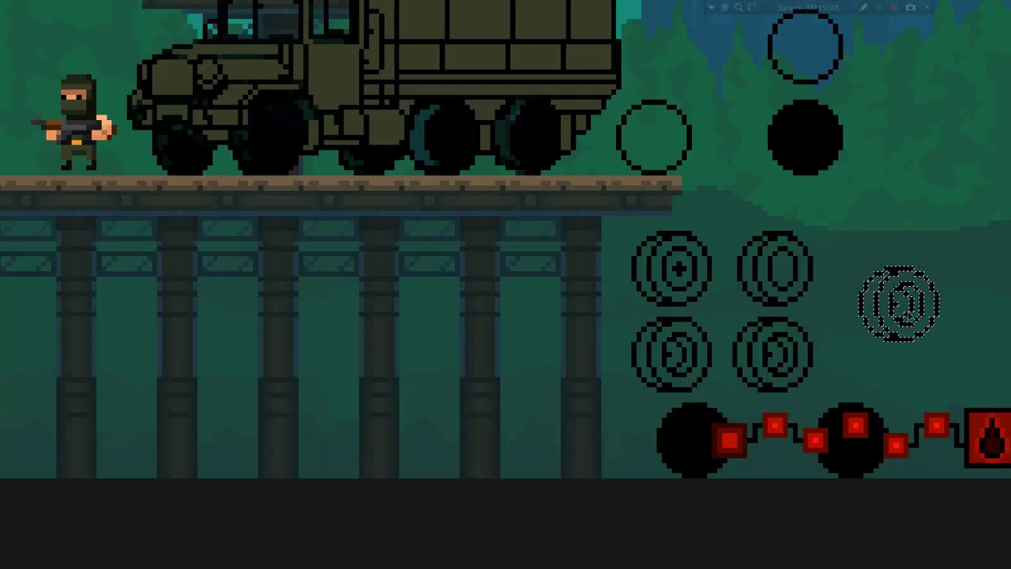
pyautogui.hotkey('ctrl', 'd')
# - Fill the wheel's rings with dark grey and a lighter grey from the Color panel
pyautogui.scroll(2, 814, 304)
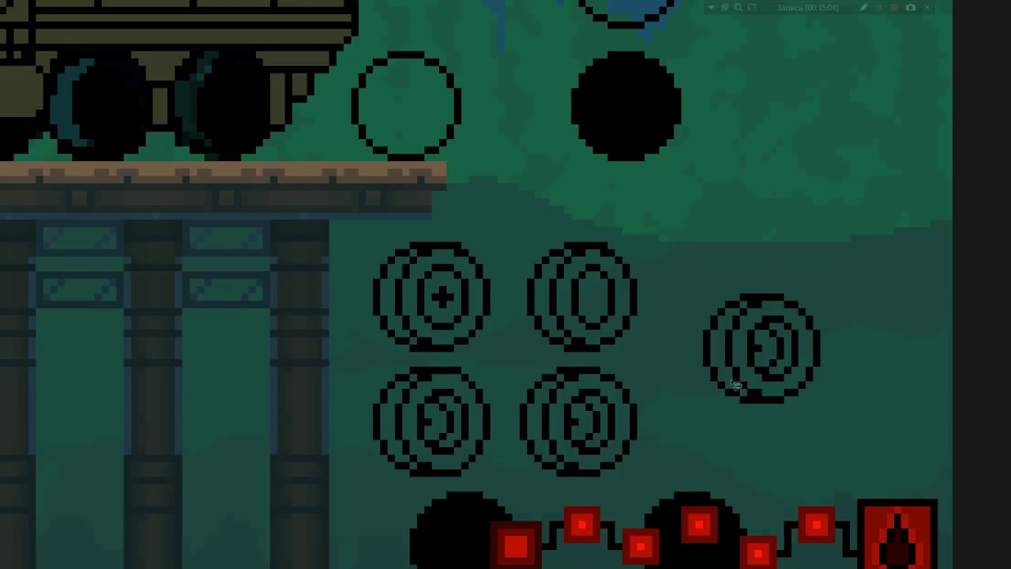
pyautogui.press('F6')
pyautogui.click(586, 206)
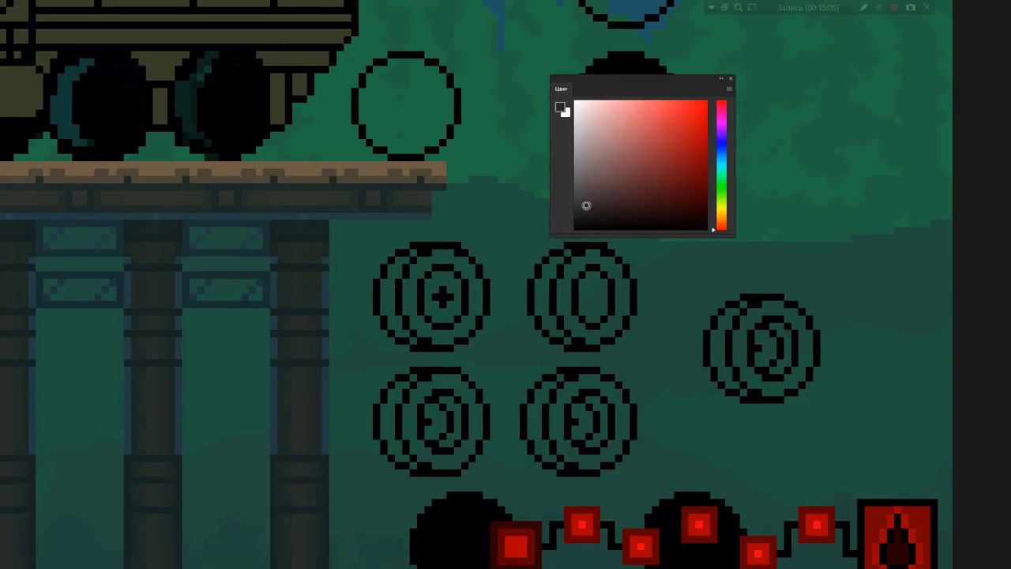
pyautogui.click(719, 349)
pyautogui.click(721, 142)
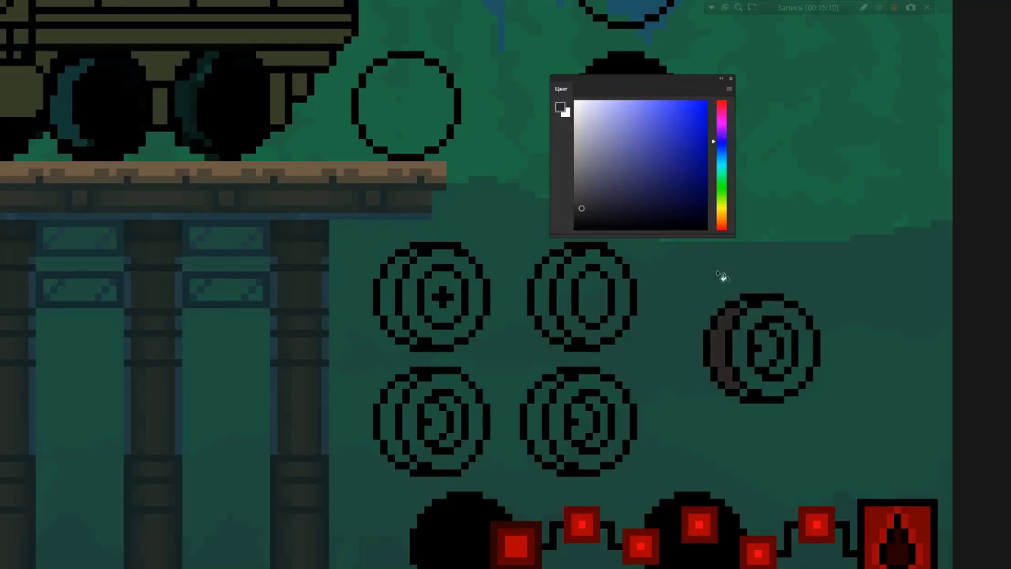
pyautogui.click(597, 208)
pyautogui.click(780, 317)
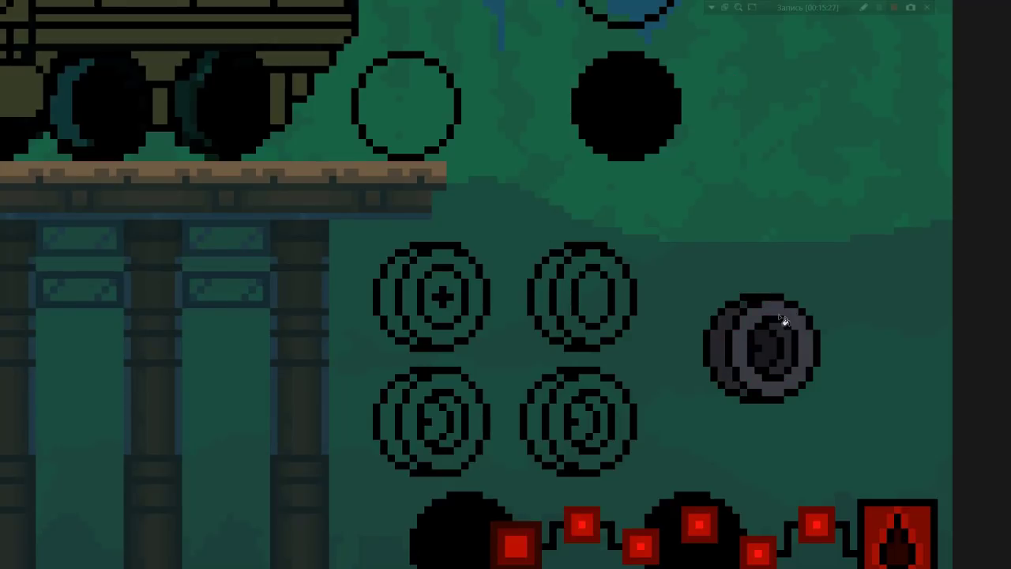
# - Place a copy of the grey tire above the original
pyautogui.moveTo(824, 278); pyautogui.dragTo(681, 424)
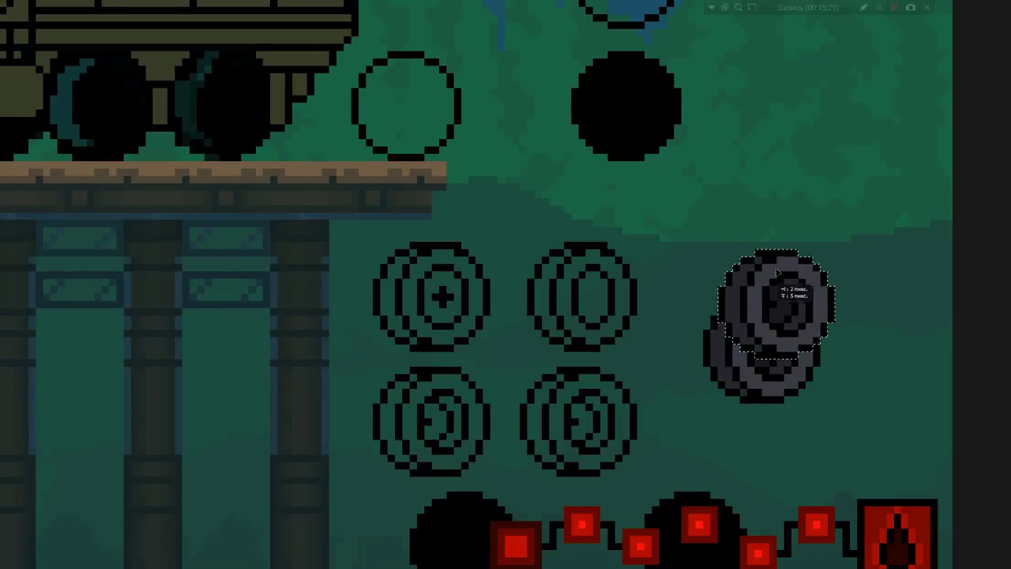
pyautogui.moveTo(759, 347); pyautogui.dragTo(798, 169)
pyautogui.scroll(-2, 739, 260)
pyautogui.scroll(3, 739, 260)
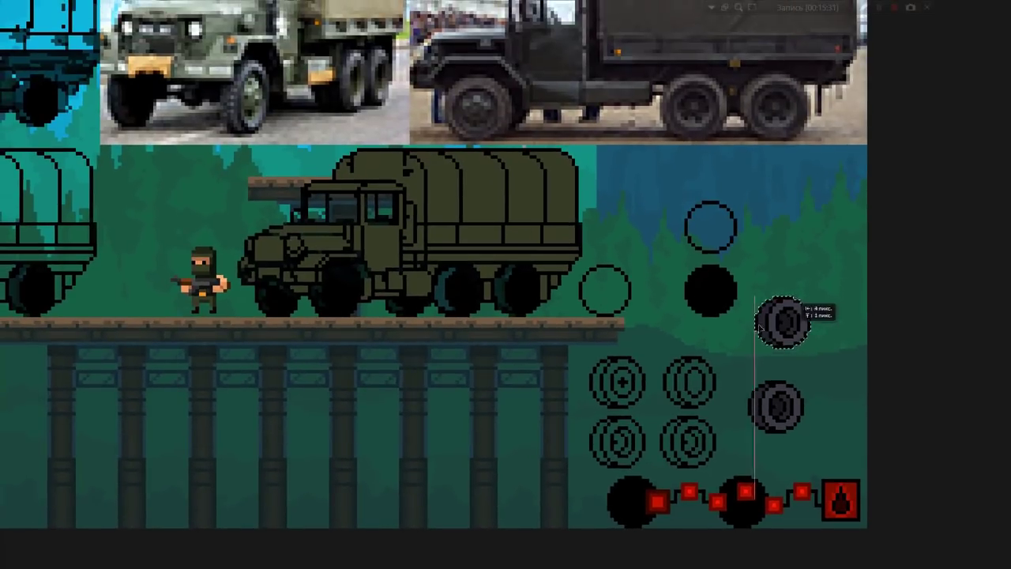
# - Put grey tire copies over the truck's wheels and select the patch beneath the middle wheel
pyautogui.moveTo(785, 322)
pyautogui.mouseDown()
pyautogui.moveTo(525, 299)
pyautogui.moveTo(548, 294)
pyautogui.moveTo(412, 295)
pyautogui.moveTo(497, 353)
pyautogui.moveTo(301, 362)
pyautogui.mouseUp()
pyautogui.scroll(3, 525, 299)
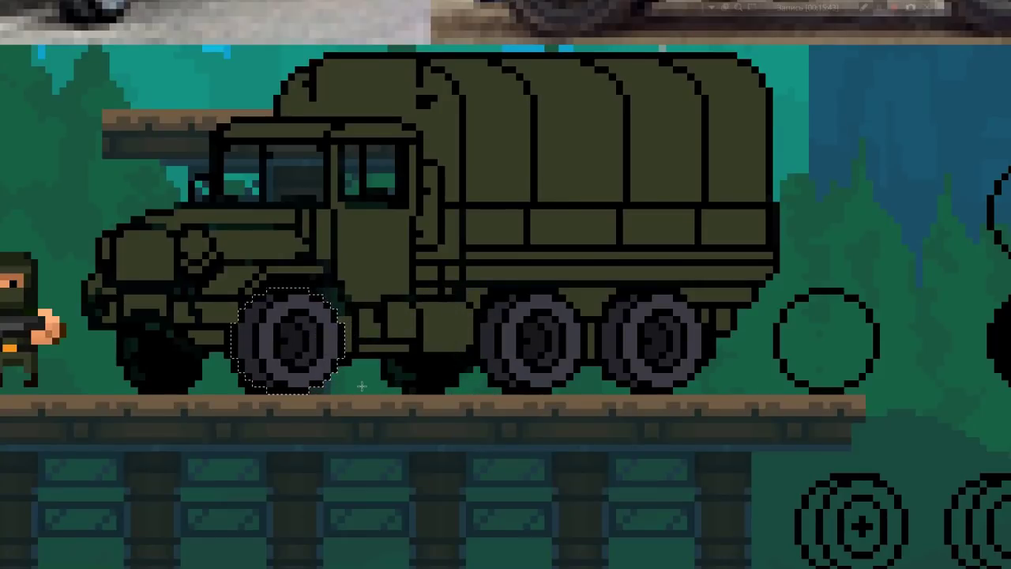
pyautogui.hotkey('ctrl', 'd')
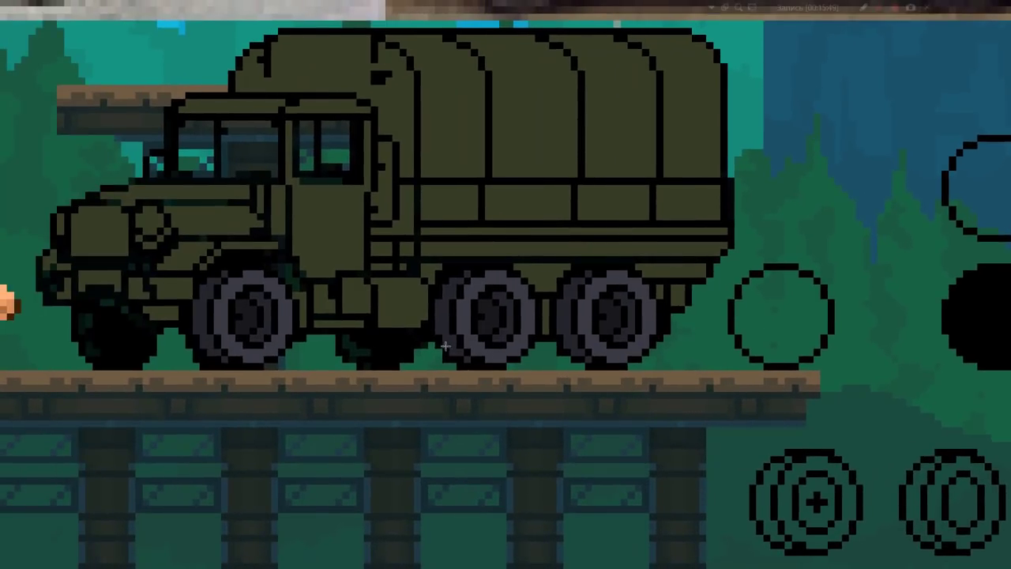
pyautogui.moveTo(435, 334)
pyautogui.mouseDown()
pyautogui.moveTo(542, 376)
pyautogui.moveTo(410, 374)
pyautogui.mouseUp()
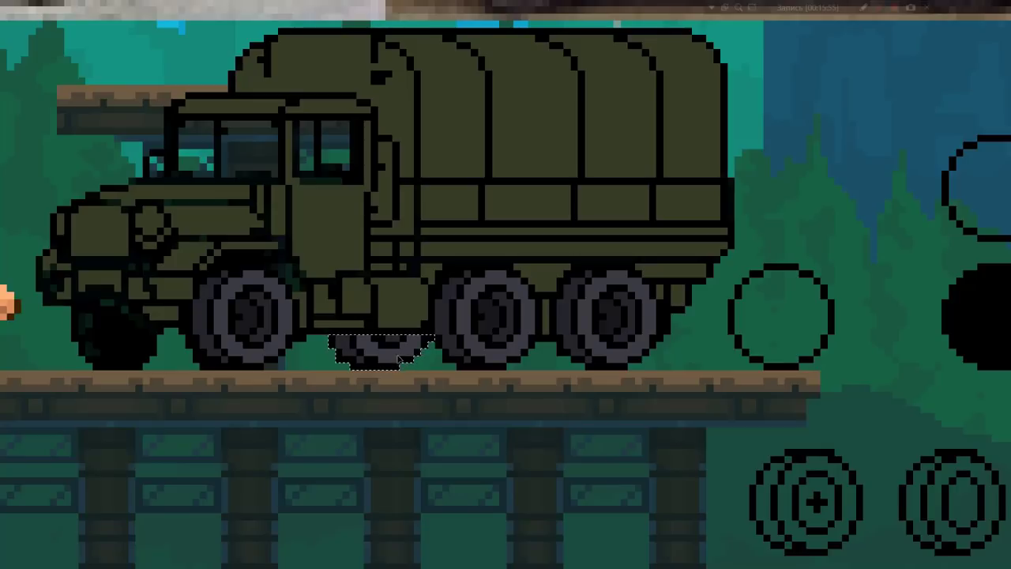
# - Darken the under-chassis patch to Lightness -59 and move it beneath the truck's front
pyautogui.hotkey('ctrl', 'u')
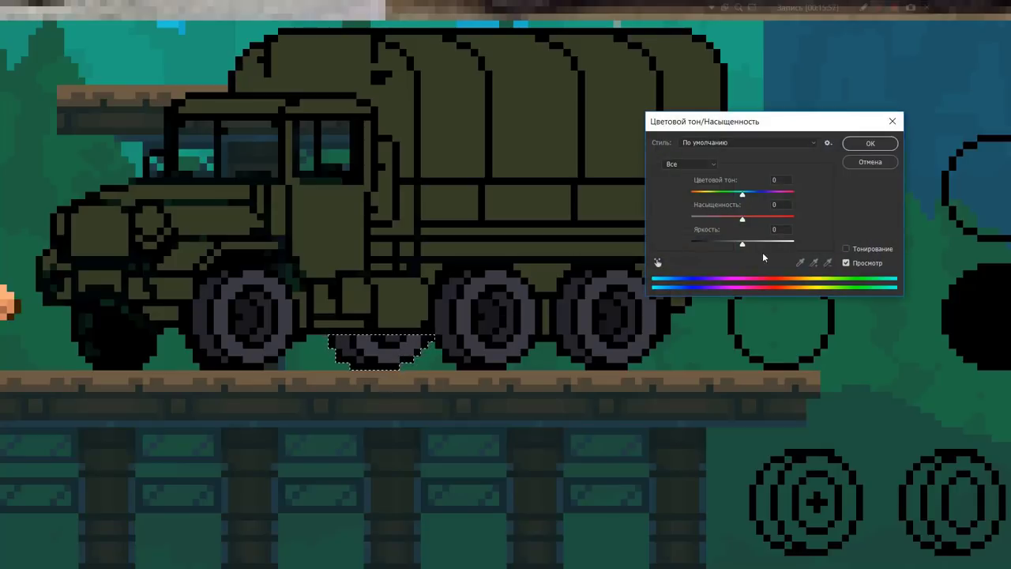
pyautogui.moveTo(740, 244); pyautogui.dragTo(711, 246)
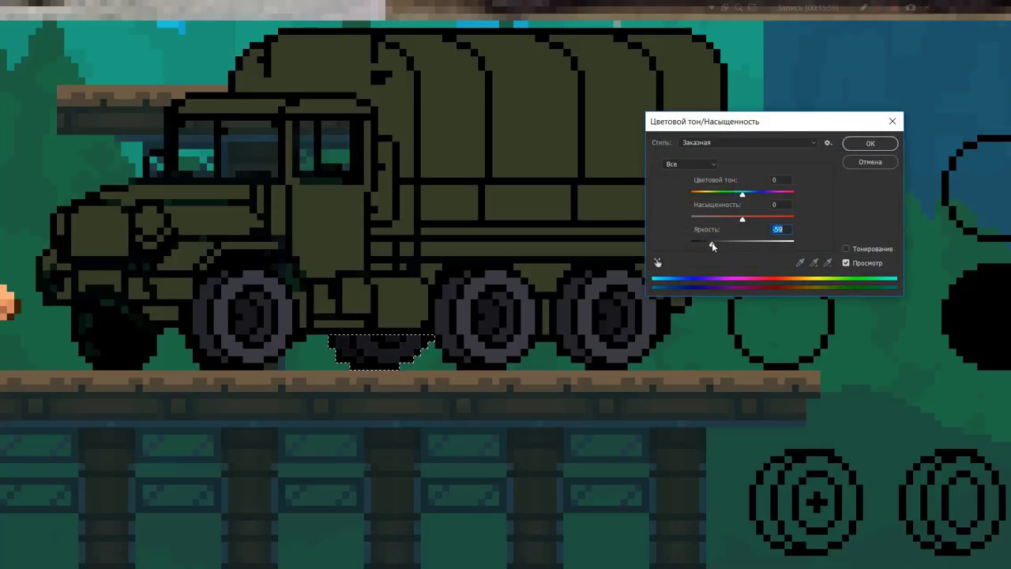
pyautogui.click(852, 146)
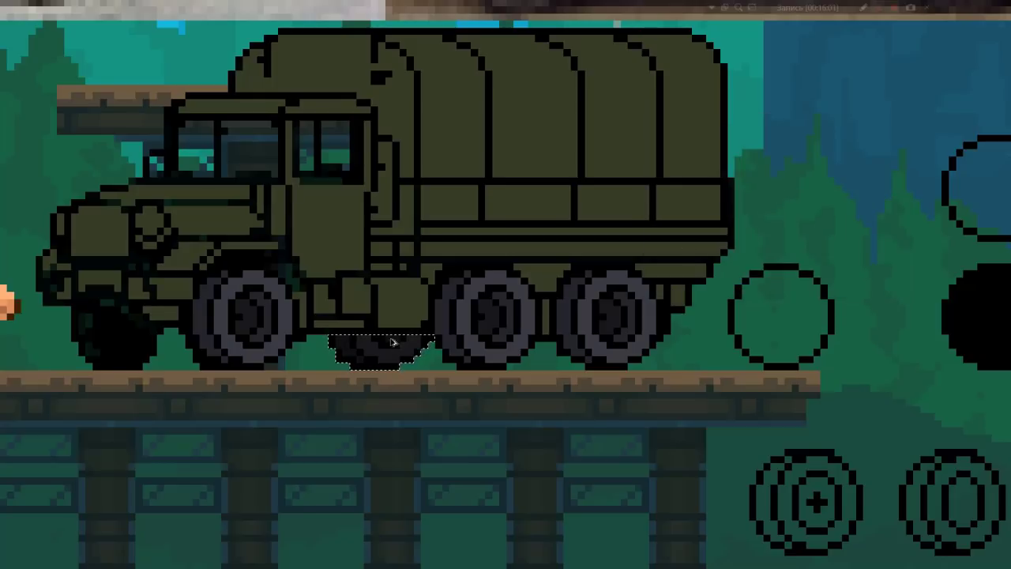
pyautogui.moveTo(379, 357); pyautogui.dragTo(174, 357)
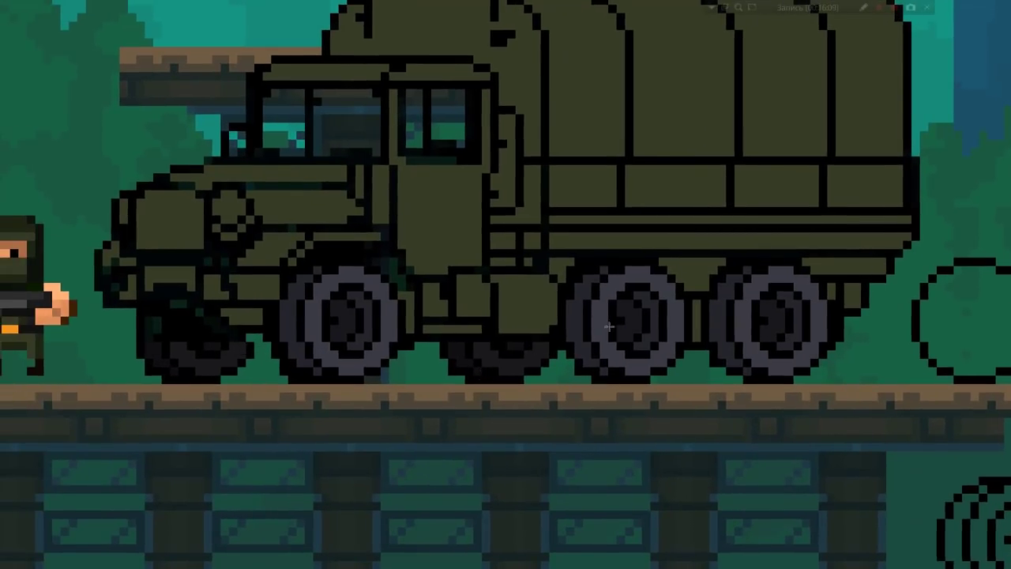
# - Copy the middle grey wheel and position the copy over the truck's front wheel
pyautogui.click(341, 347)
pyautogui.moveTo(274, 324); pyautogui.dragTo(406, 384)
pyautogui.moveTo(558, 308)
pyautogui.mouseDown()
pyautogui.moveTo(682, 378)
pyautogui.moveTo(231, 371)
pyautogui.mouseUp()
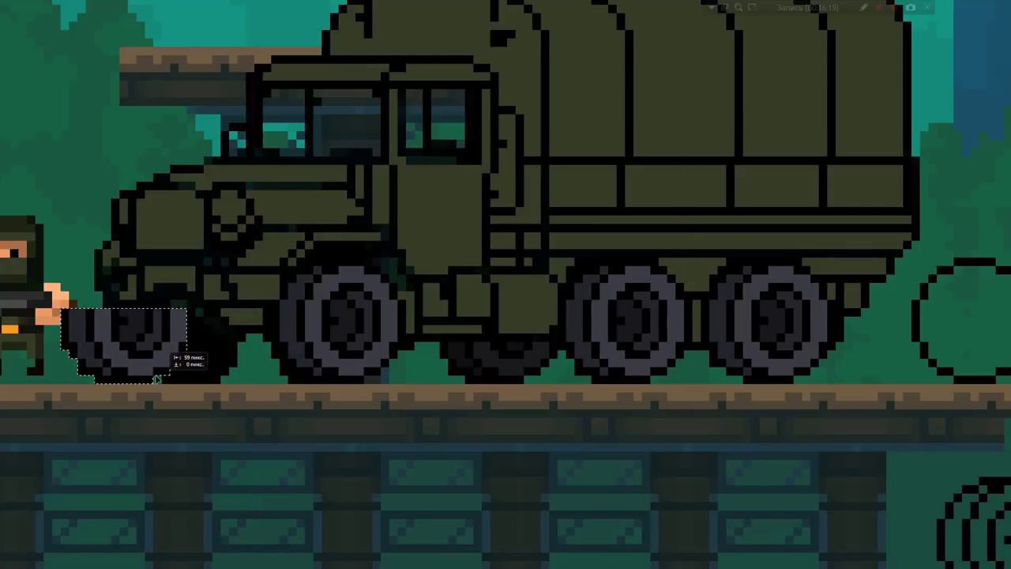
pyautogui.moveTo(232, 371); pyautogui.dragTo(93, 372)
pyautogui.scroll(-1, 219, 375)
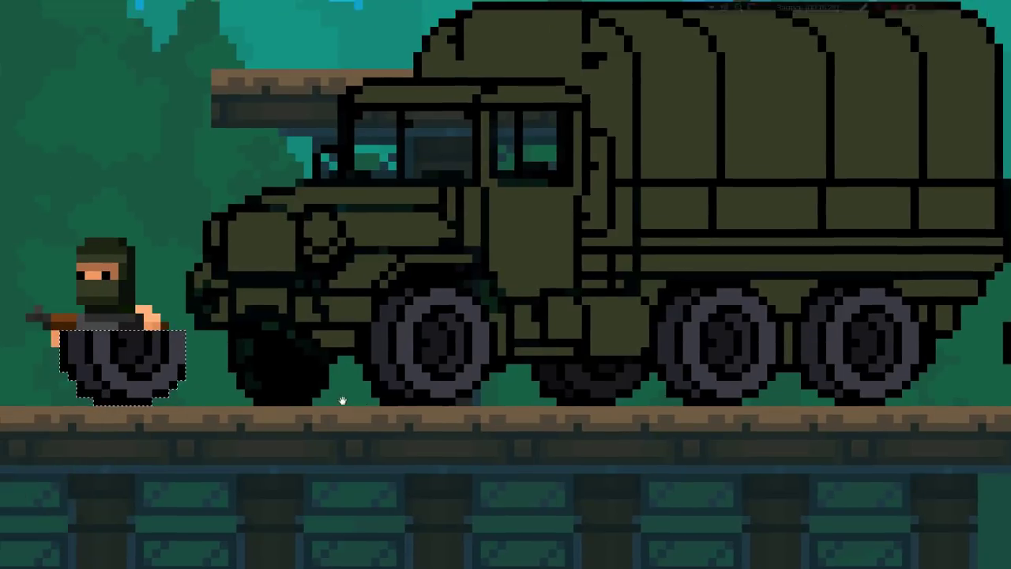
pyautogui.scroll(1, 330, 341)
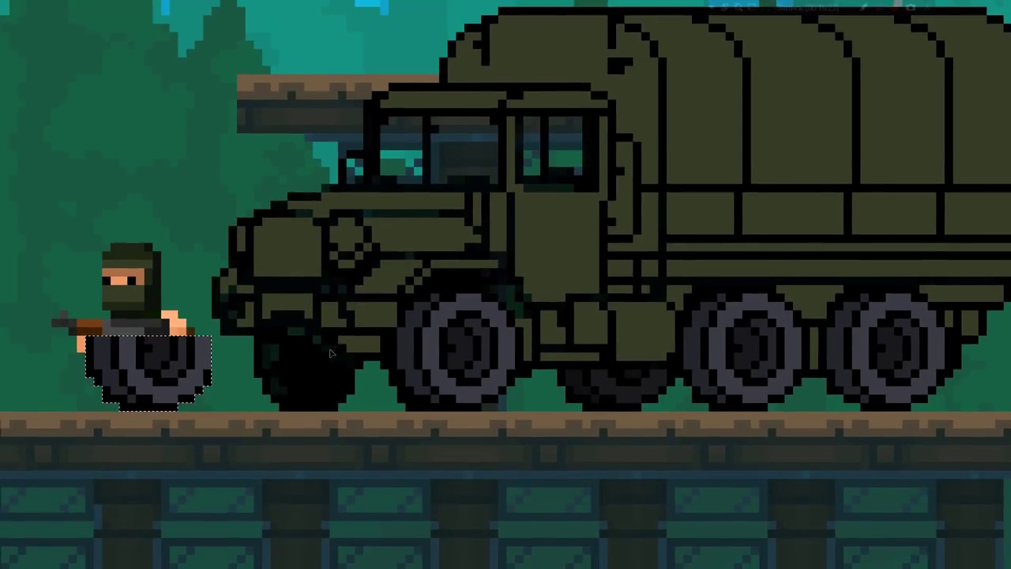
pyautogui.hotkey('ctrl', 'z')
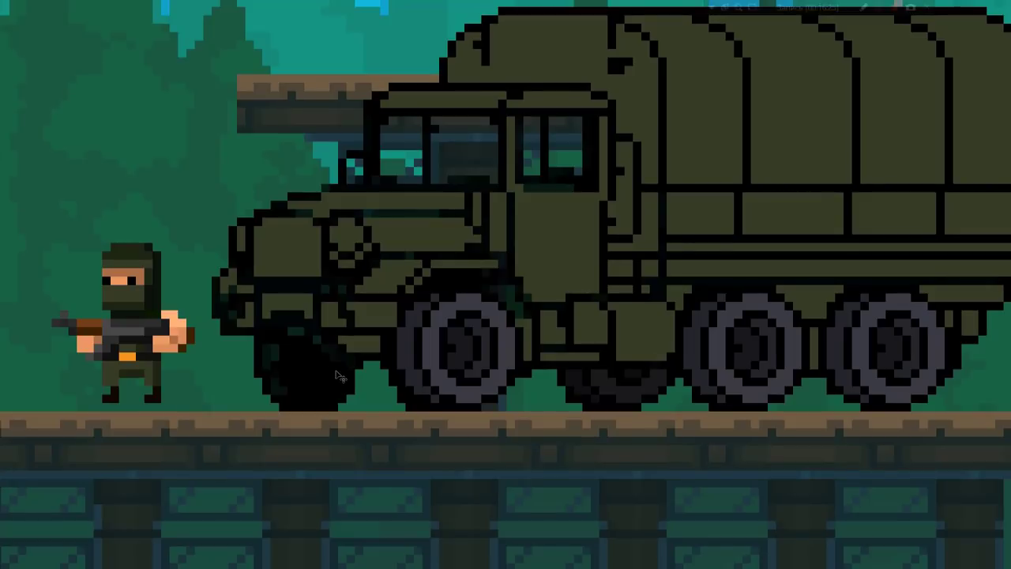
pyautogui.hotkey('ctrl', 'v')
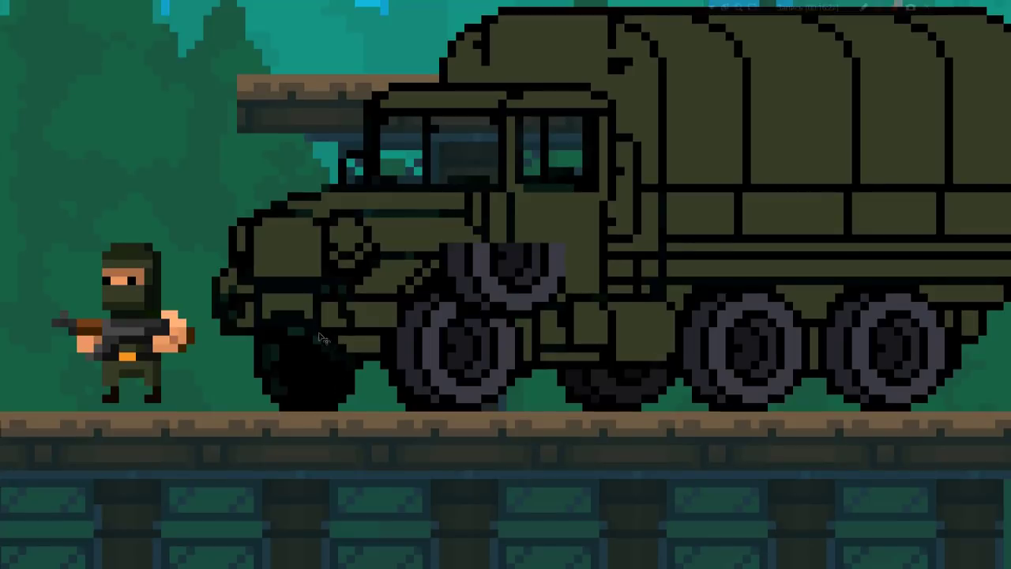
pyautogui.moveTo(466, 294); pyautogui.dragTo(314, 380)
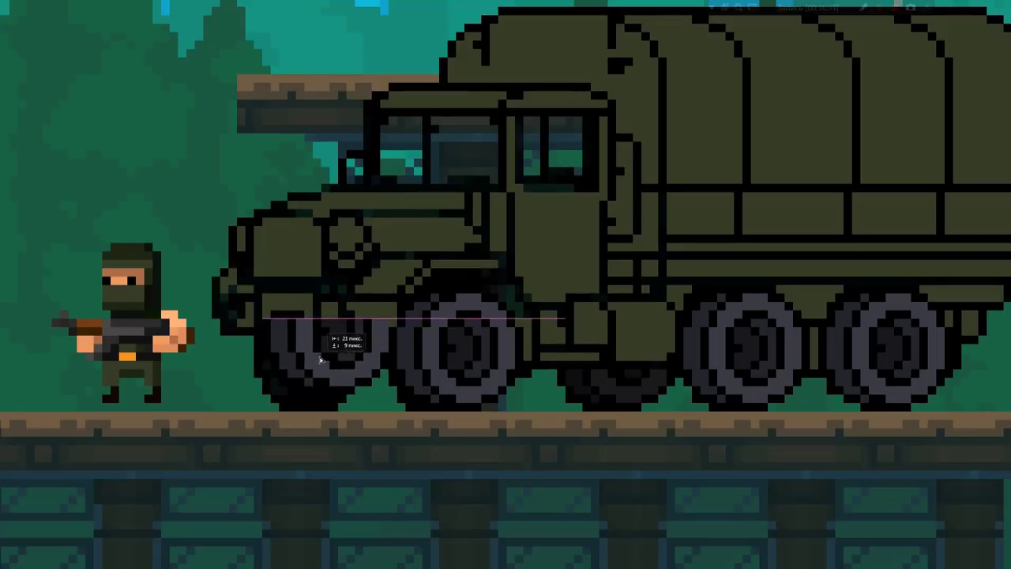
pyautogui.moveTo(314, 380); pyautogui.dragTo(308, 381)
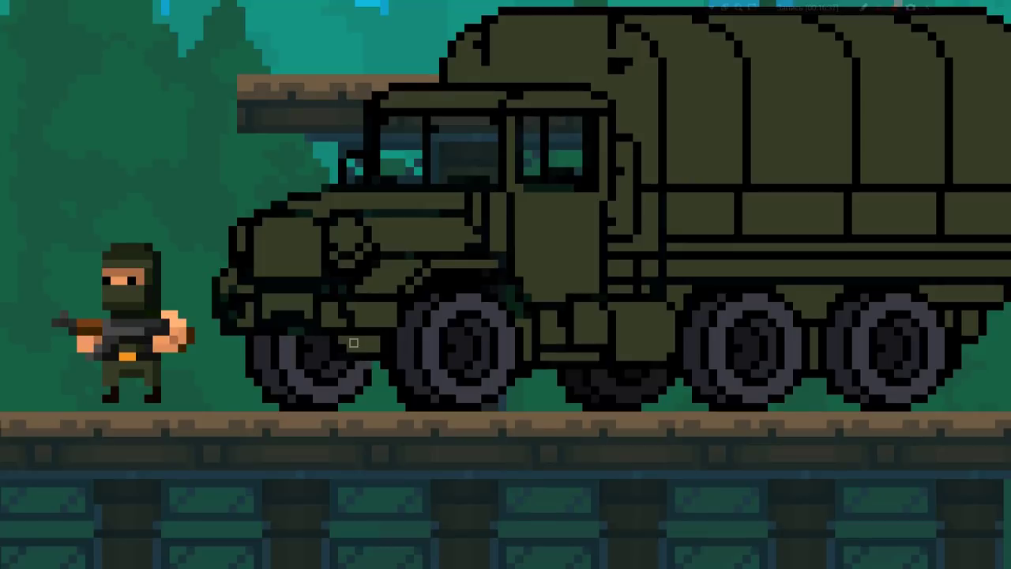
pyautogui.scroll(1, 374, 365)
# - Darken the front tyre to Lightness -54 with Hue/Saturation
pyautogui.hotkey('ctrl', 'u')
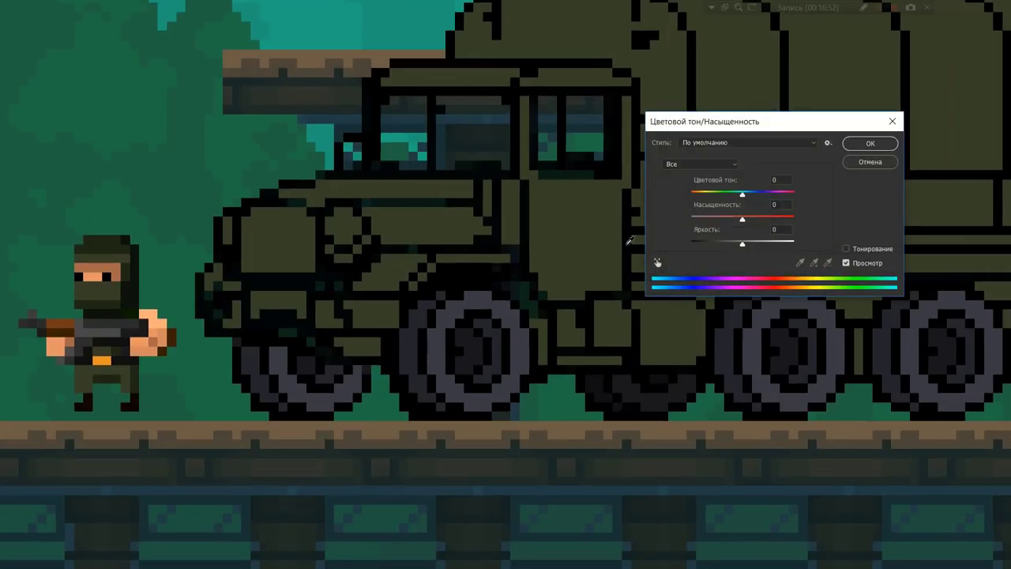
pyautogui.moveTo(748, 243); pyautogui.dragTo(714, 245)
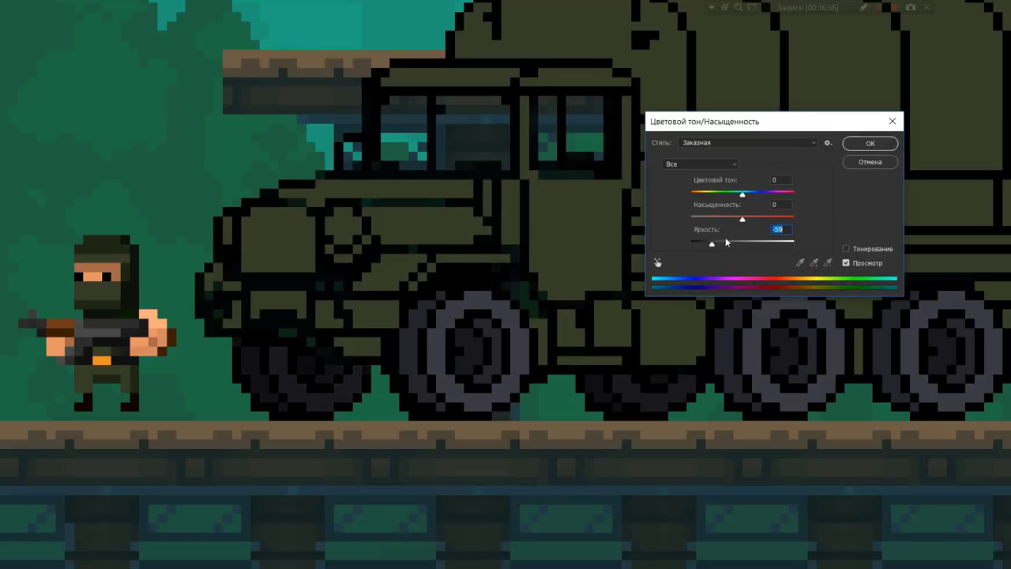
pyautogui.click(870, 143)
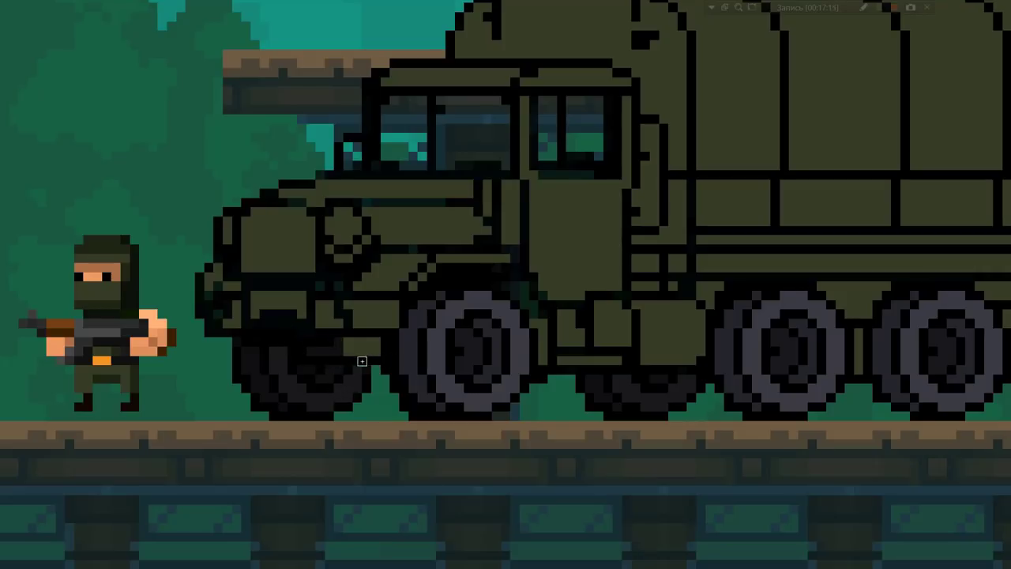
# - Draw a short near-black shading stroke across the truck's lower front
pyautogui.moveTo(315, 349); pyautogui.dragTo(377, 348)
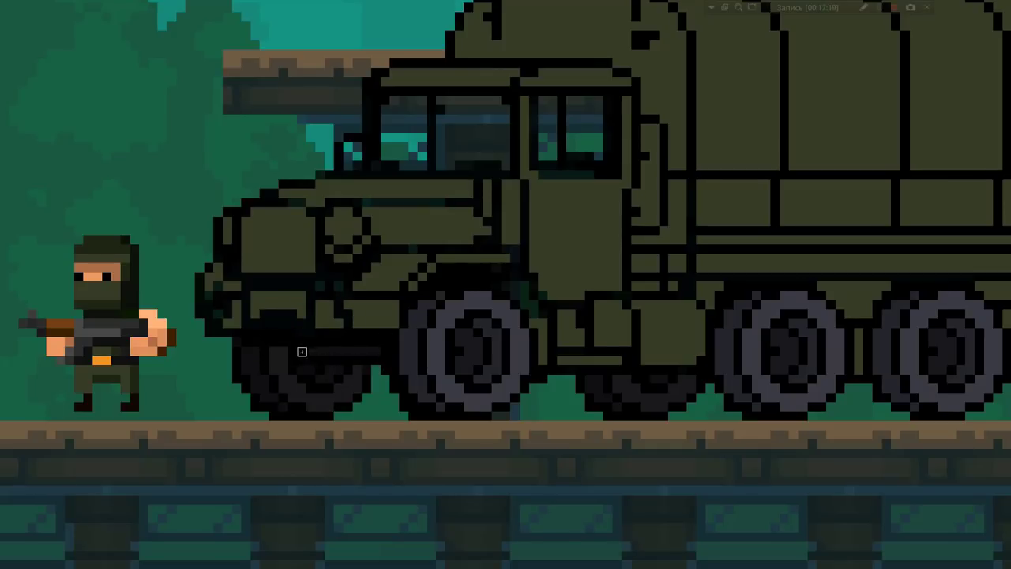
pyautogui.scroll(-3, 368, 363)
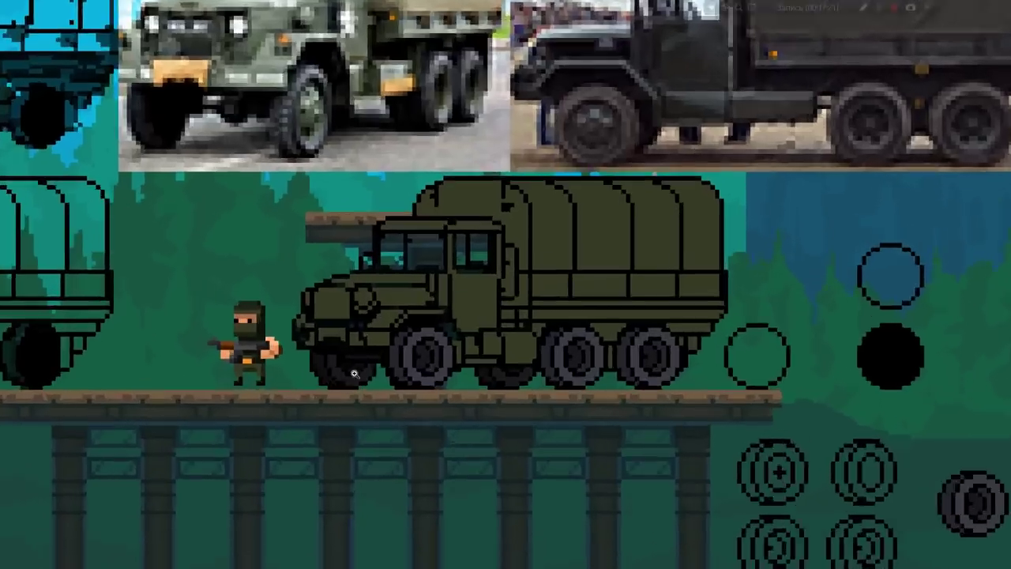
pyautogui.scroll(3, 300, 344)
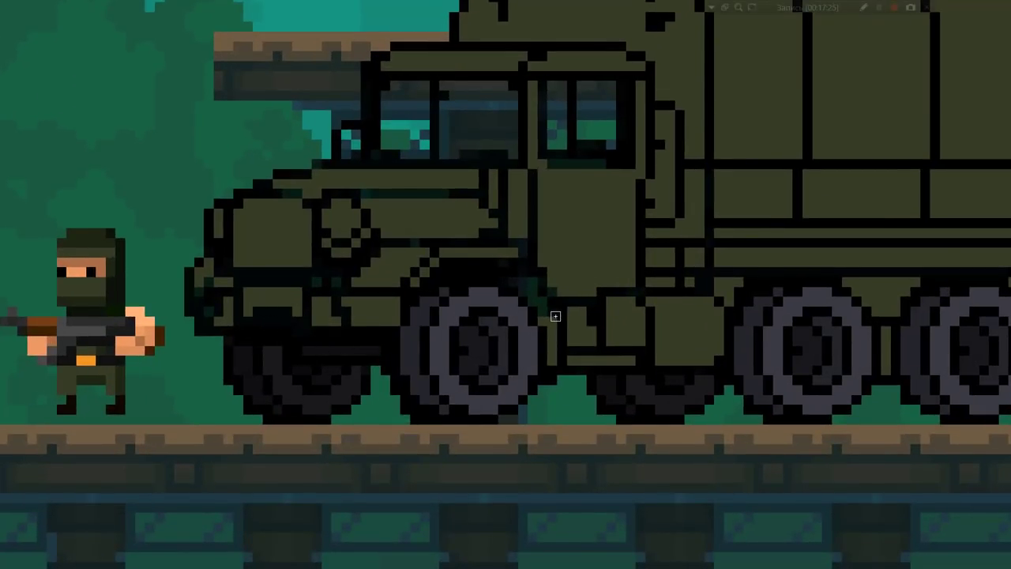
# - Check the stray top layer Слой 40 and delete it
pyautogui.press('F7')
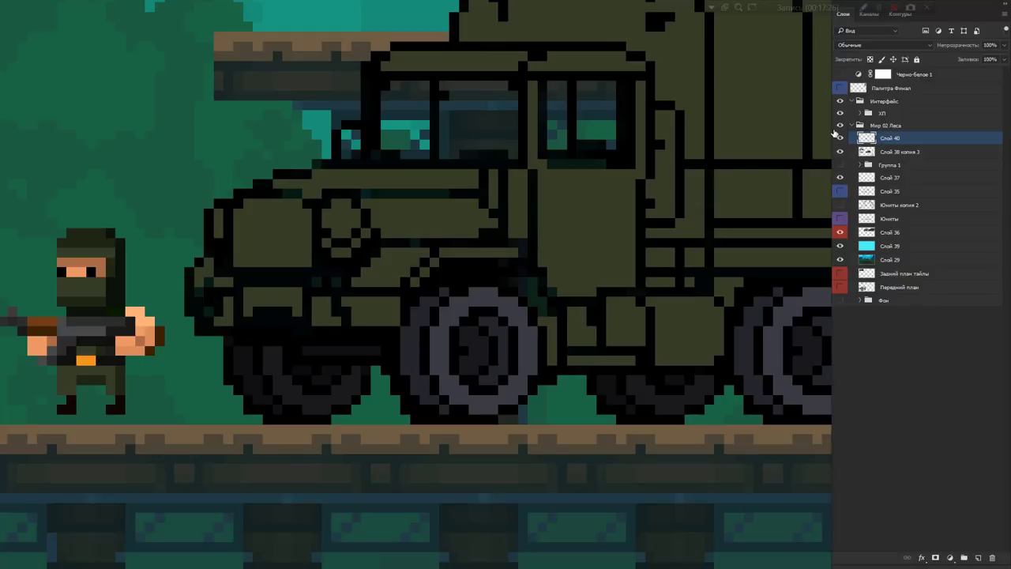
pyautogui.click(840, 139)
pyautogui.click(839, 150)
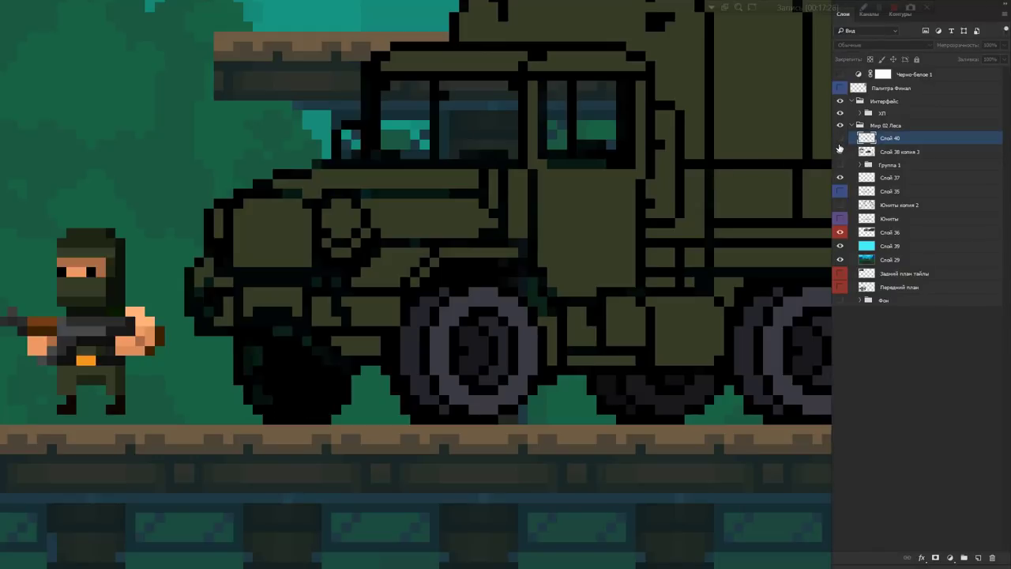
pyautogui.press('Delete')
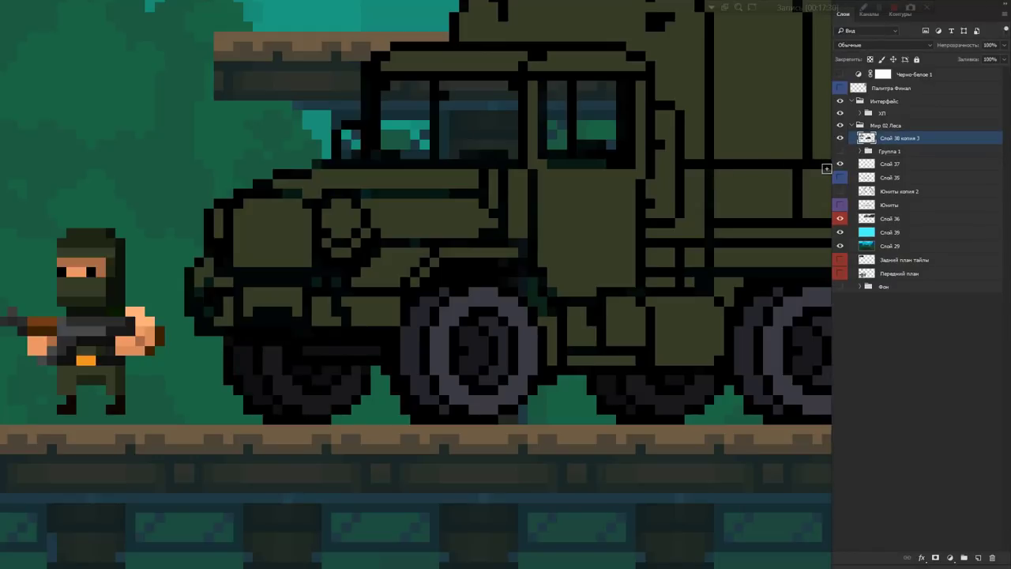
# - Duplicate truck layer Слой 38 копия 3 four times with Ctrl+J and hide the original
pyautogui.hotkey('ctrl', 'j')
pyautogui.click(839, 151)
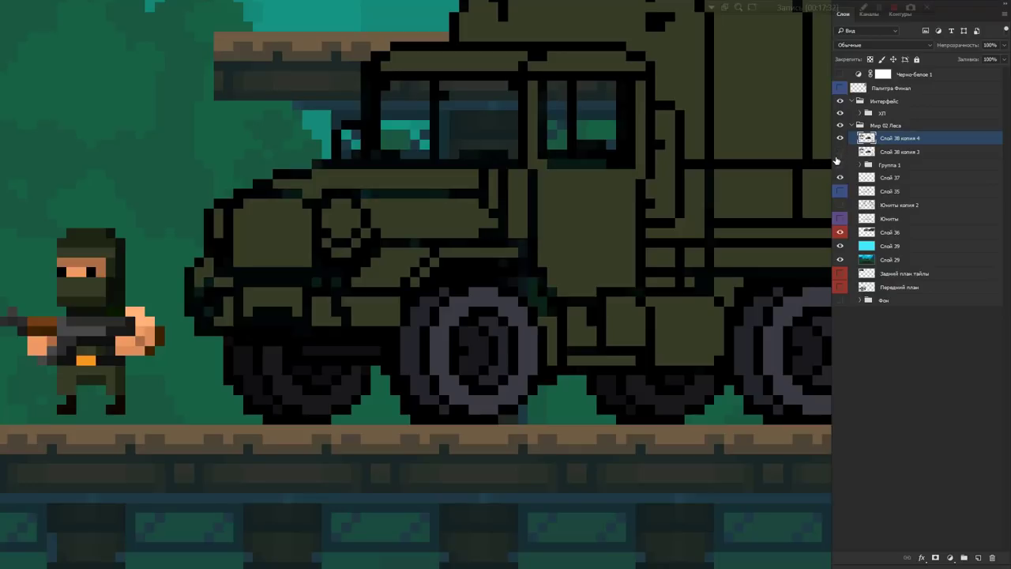
pyautogui.scroll(-5, 740, 185)
pyautogui.scroll(3, 548, 264)
pyautogui.scroll(2, 708, 208)
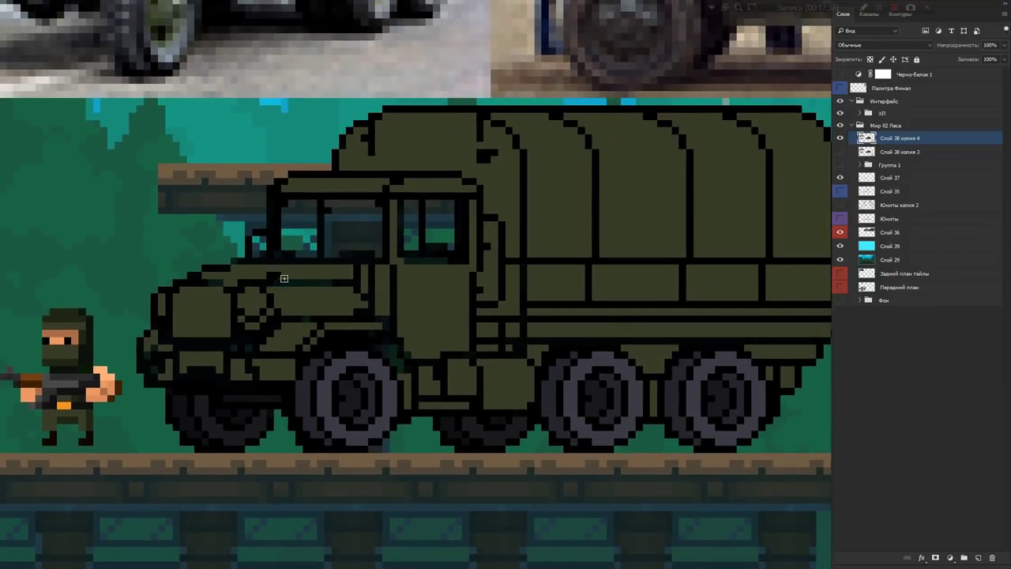
pyautogui.scroll(3, 288, 281)
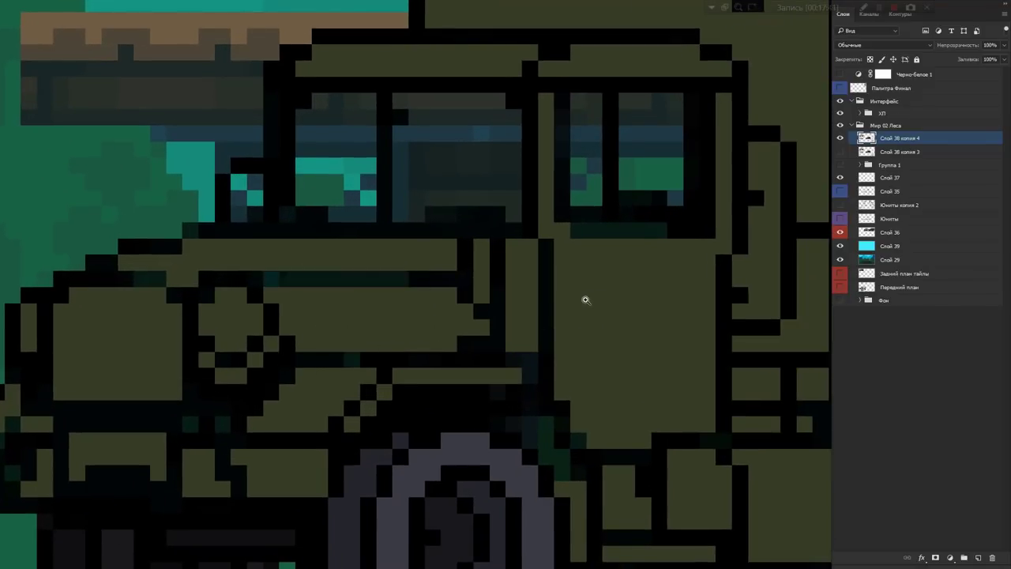
pyautogui.scroll(-3, 585, 297)
pyautogui.hotkey('ctrl', 'j')
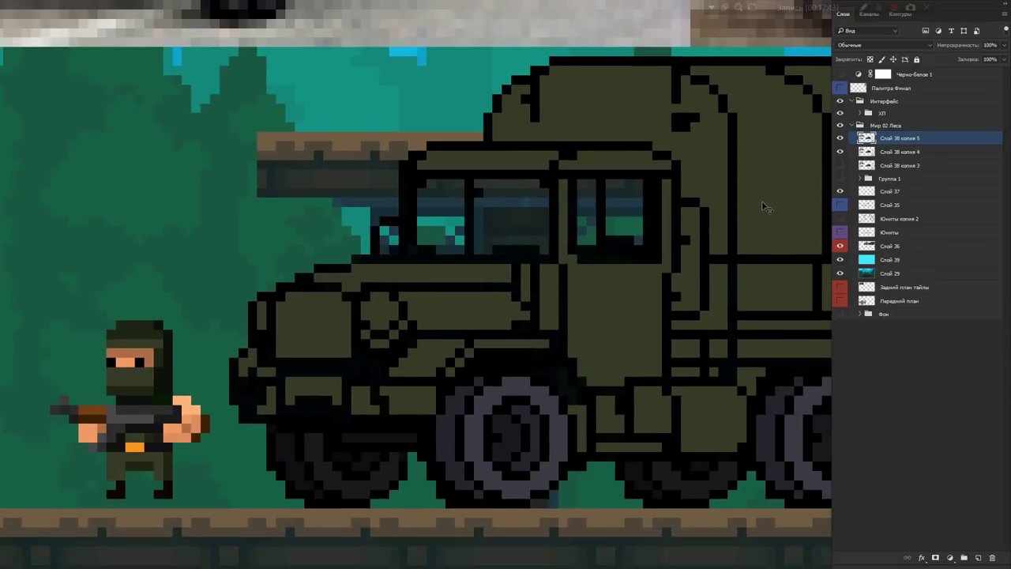
pyautogui.hotkey('ctrl', 'j')
pyautogui.hotkey('ctrl', 'j')
pyautogui.hotkey('ctrl', 'j')
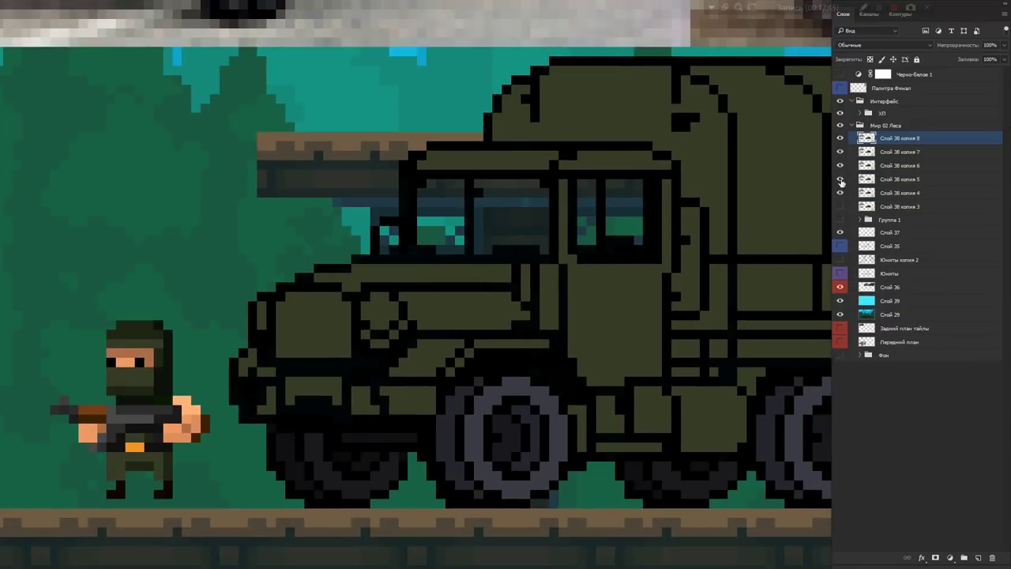
pyautogui.hotkey('ctrl', 'j')
pyautogui.hotkey('ctrl', 'j')
pyautogui.hotkey('ctrl', 'j')
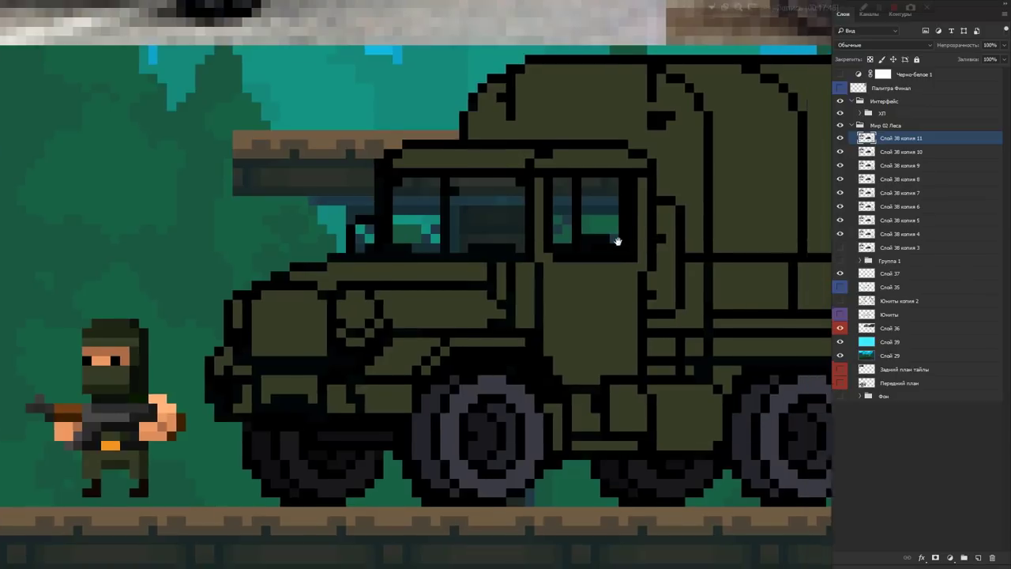
# - Compare the stacked truck copies at the front wheel, then merge them into one layer
pyautogui.moveTo(614, 237); pyautogui.dragTo(501, 262)
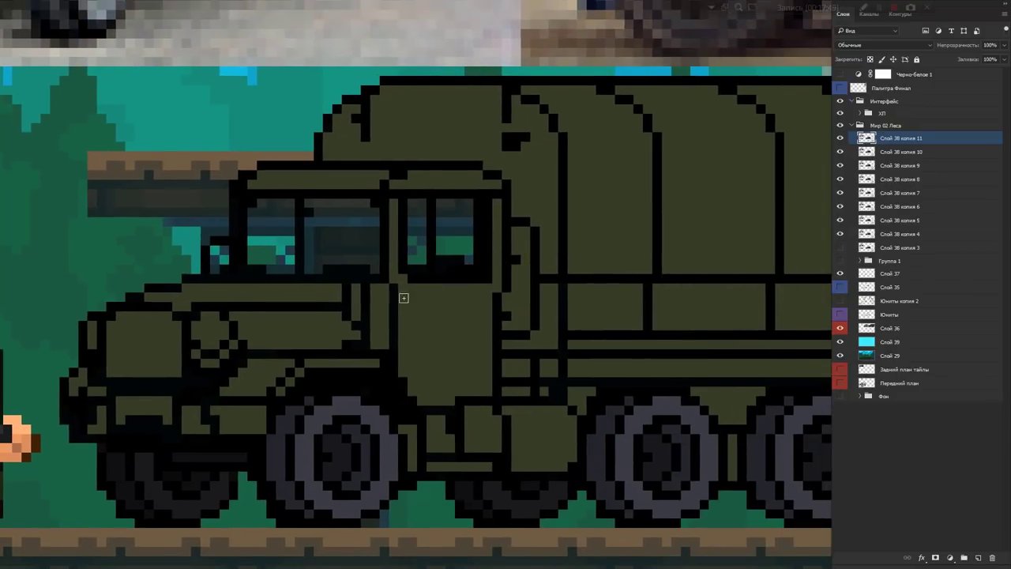
pyautogui.moveTo(341, 406); pyautogui.dragTo(411, 397)
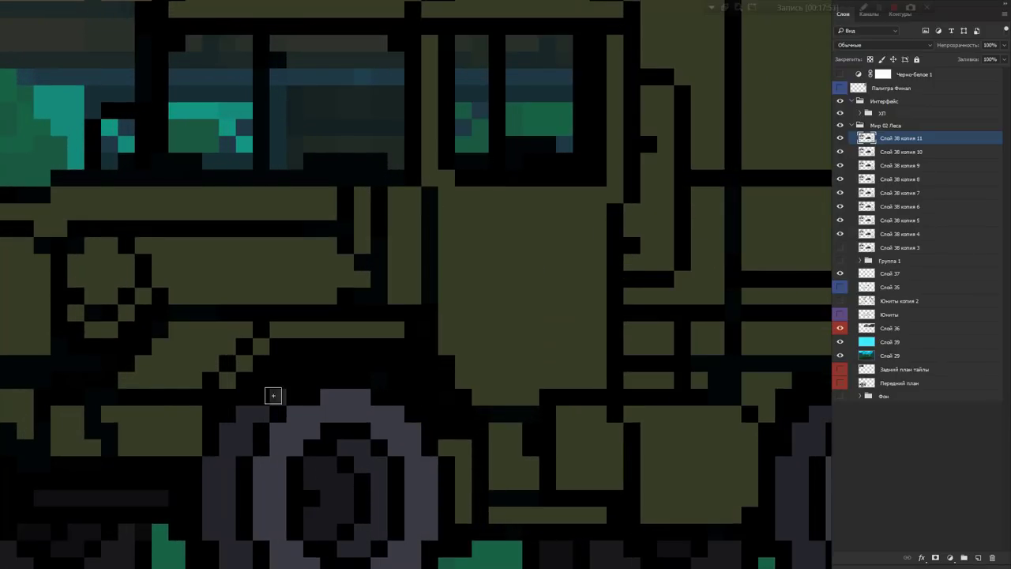
pyautogui.moveTo(270, 395); pyautogui.dragTo(369, 361)
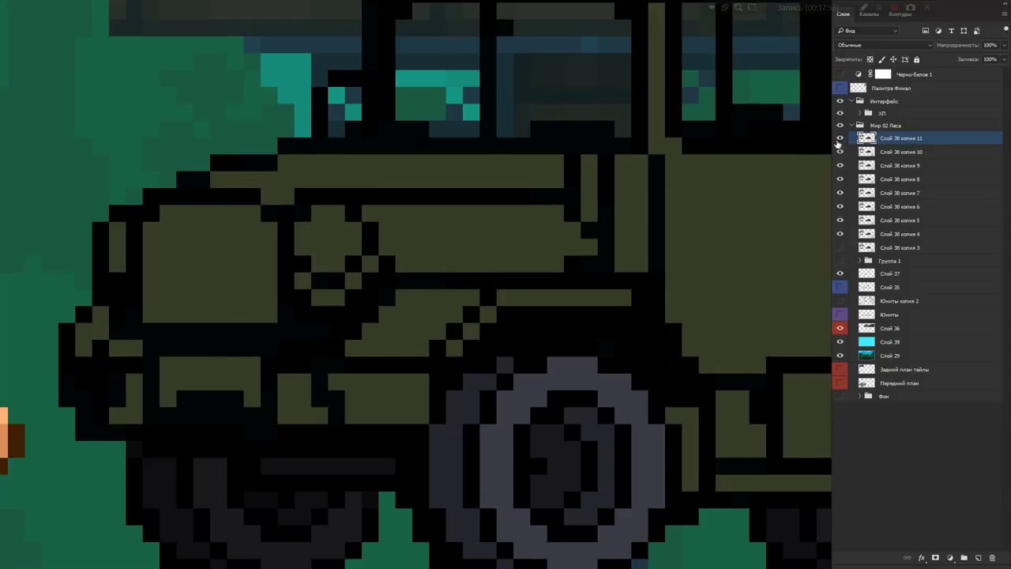
pyautogui.moveTo(841, 138)
pyautogui.mouseDown()
pyautogui.moveTo(840, 194)
pyautogui.moveTo(844, 148)
pyautogui.mouseUp()
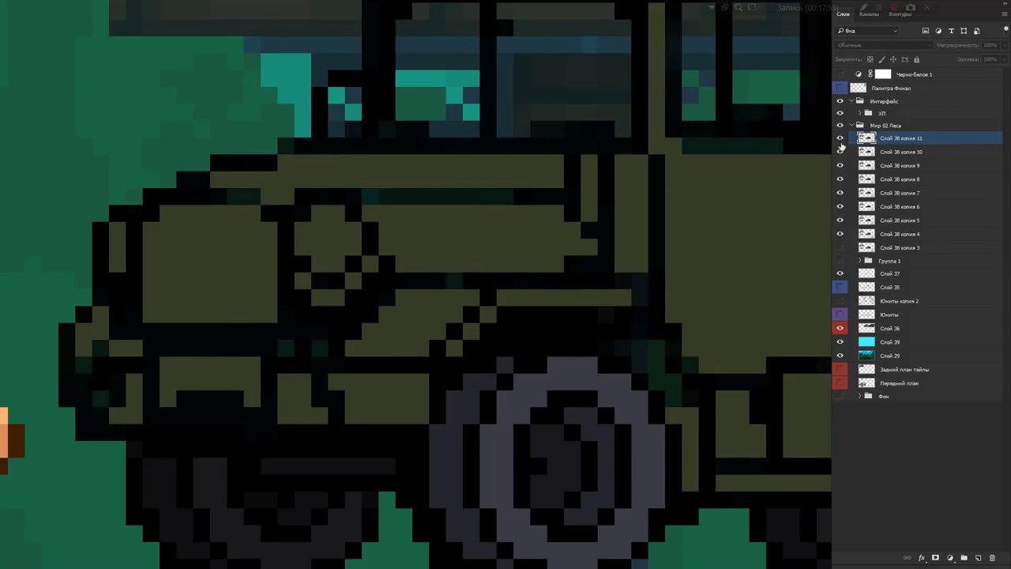
pyautogui.keyDown('shift'); pyautogui.click(881, 235); pyautogui.keyUp('shift')
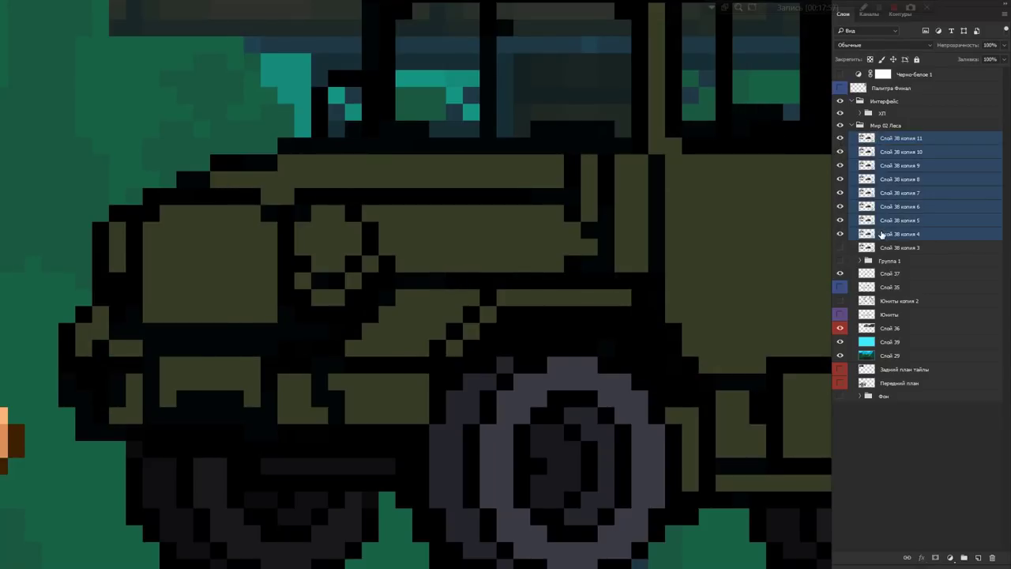
pyautogui.hotkey('ctrl', 'e')
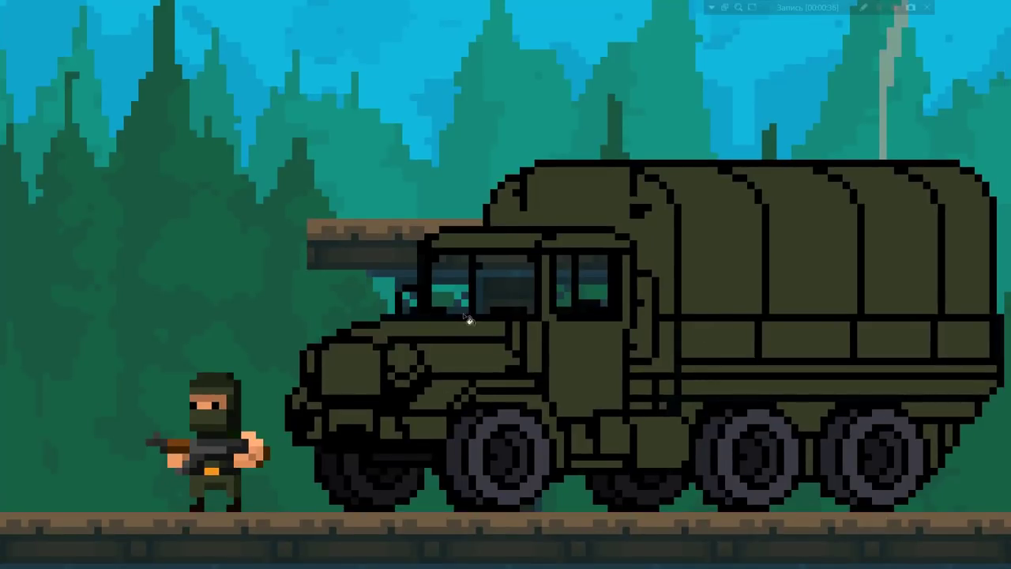
# - Pick a slightly brighter, more yellowish olive in the Color panel
pyautogui.click(214, 383)
pyautogui.click(218, 418)
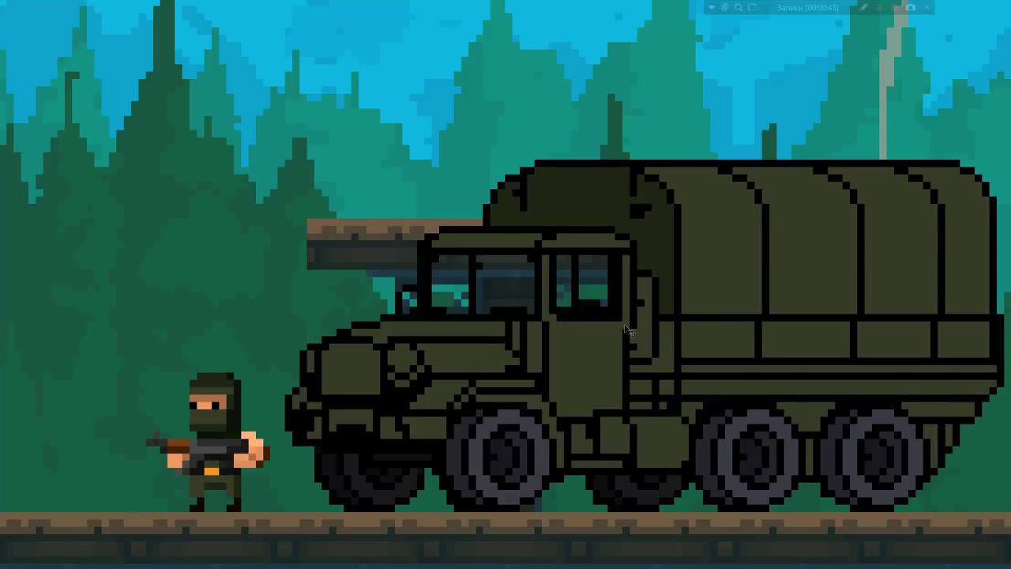
pyautogui.click(712, 265)
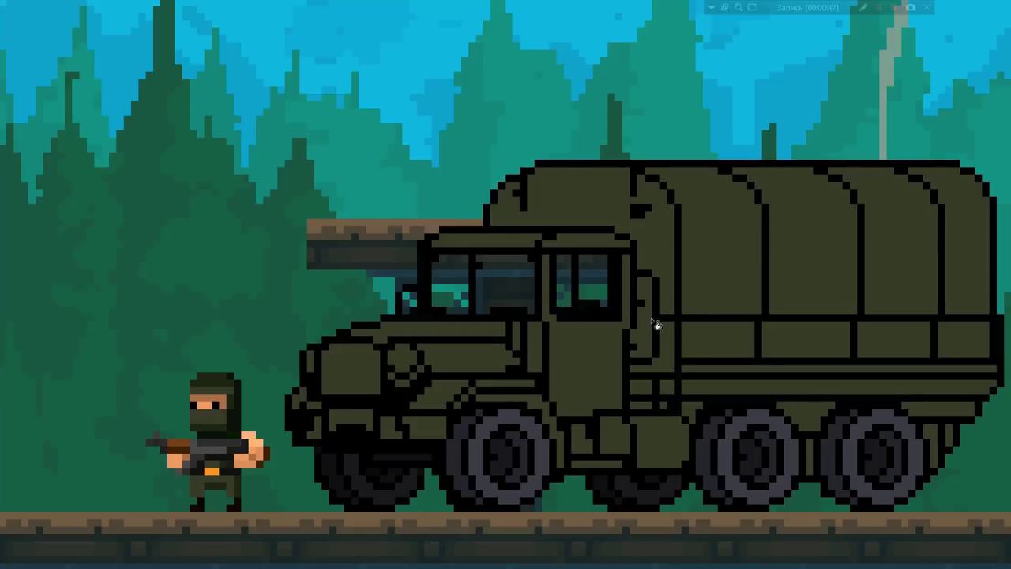
pyautogui.press('F6')
pyautogui.moveTo(716, 203); pyautogui.dragTo(716, 206)
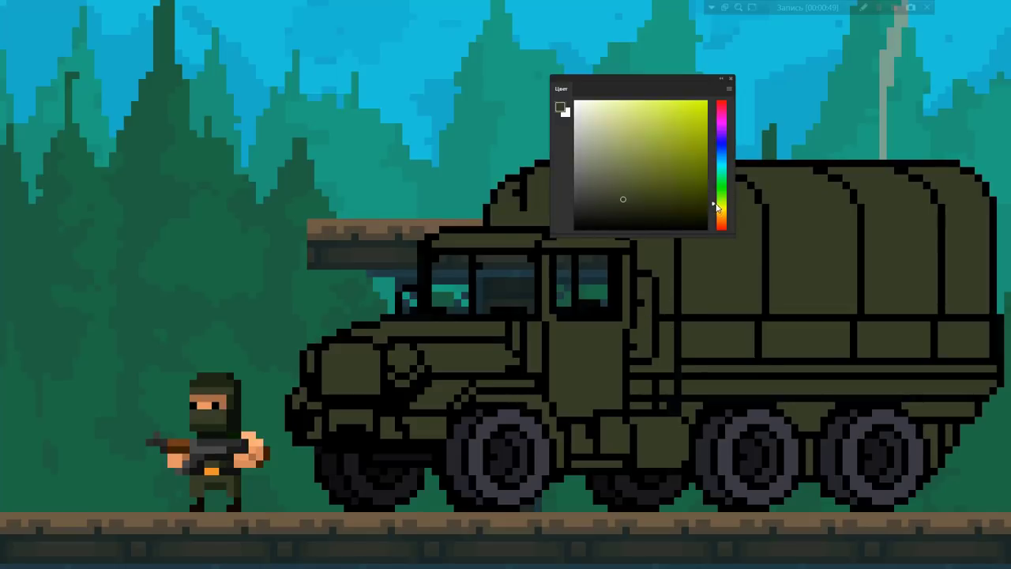
pyautogui.moveTo(625, 195); pyautogui.dragTo(624, 192)
# - Paint-bucket the five tarp sections with the lighter olive
pyautogui.click(727, 292)
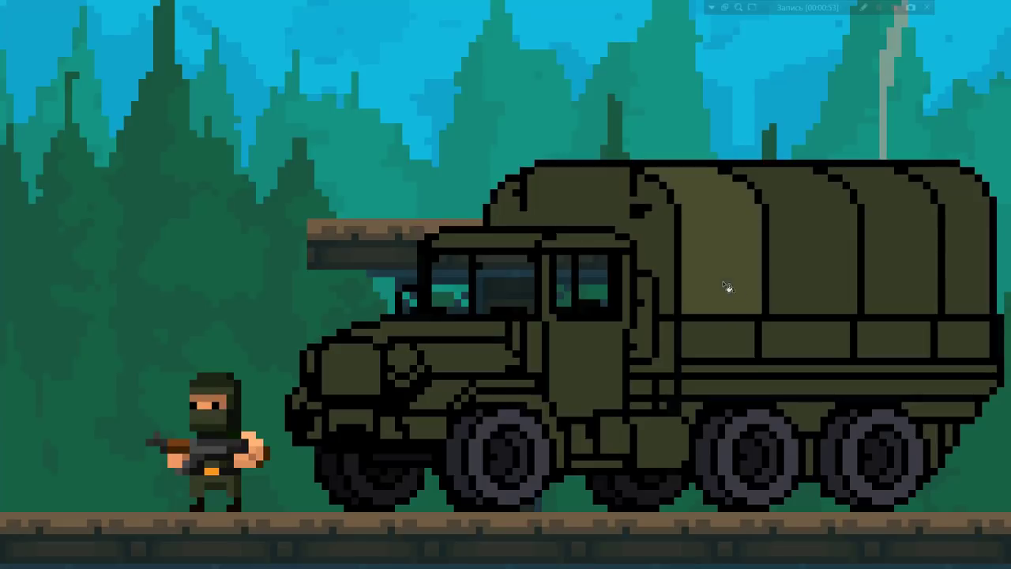
pyautogui.click(813, 265)
pyautogui.click(883, 263)
pyautogui.click(960, 240)
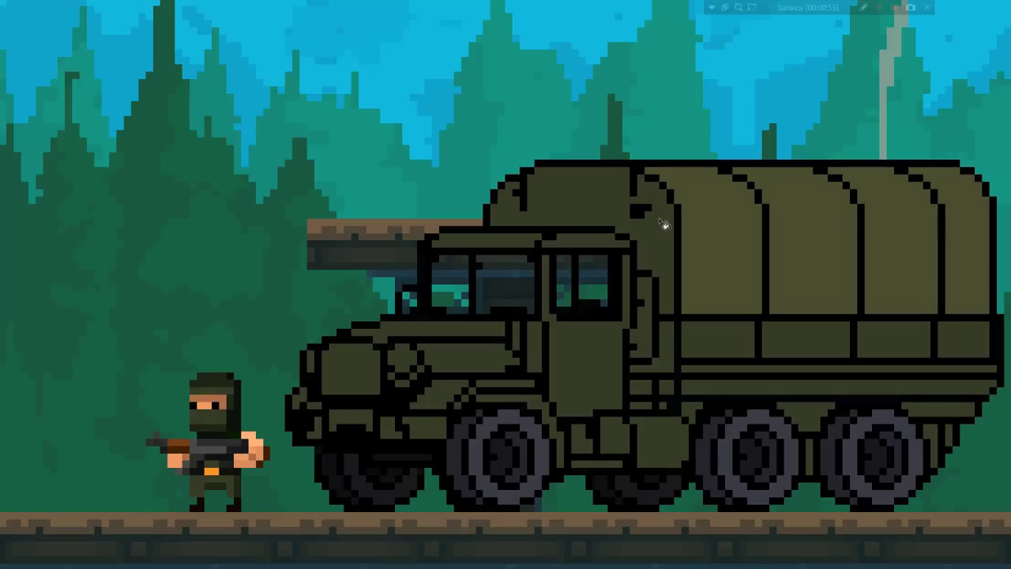
pyautogui.click(667, 241)
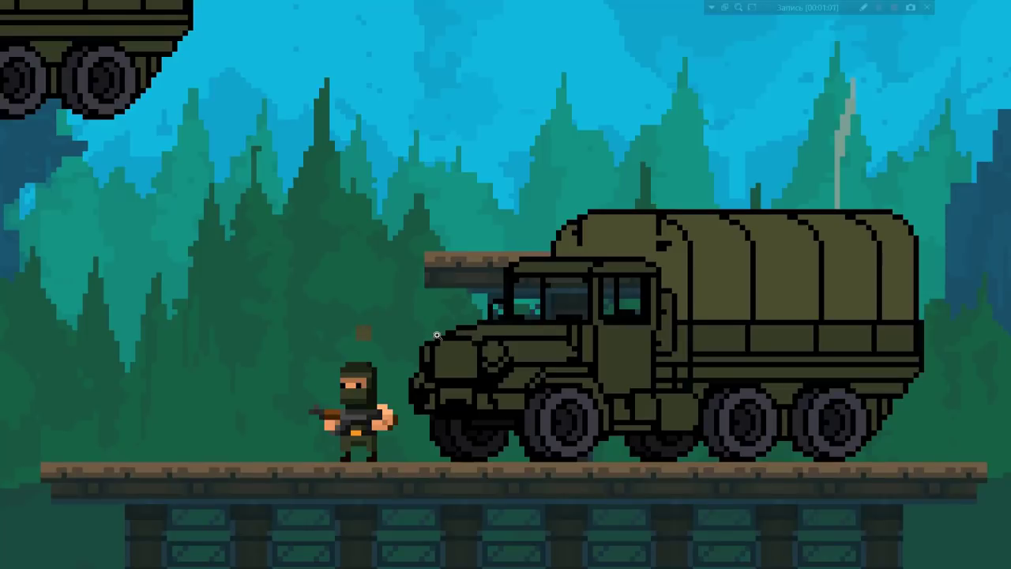
# - Drop a dark-brown colour sample pixel beside the truck and pan the view slightly
pyautogui.scroll(3, 437, 335)
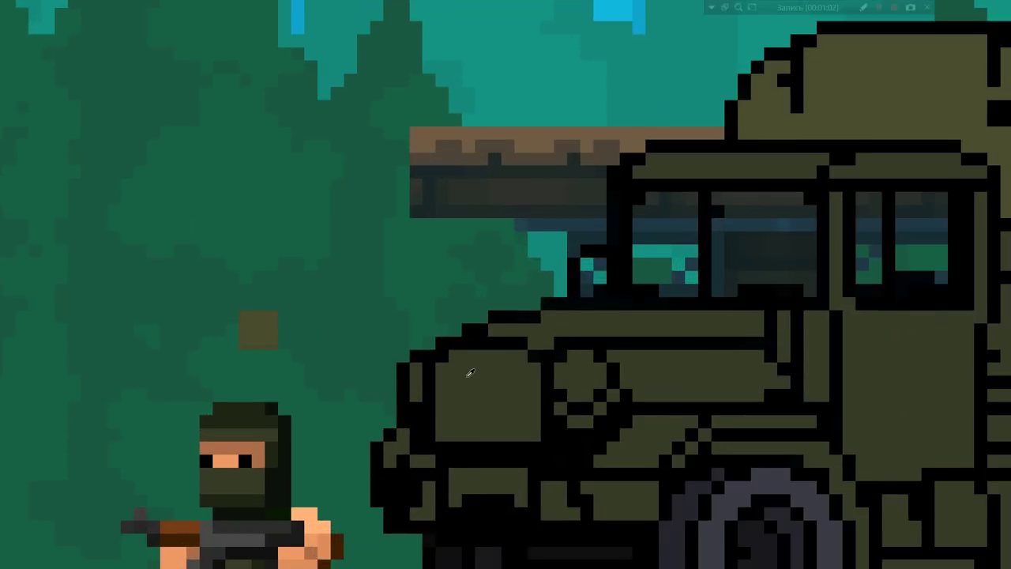
pyautogui.click(244, 281)
pyautogui.scroll(-3, 323, 327)
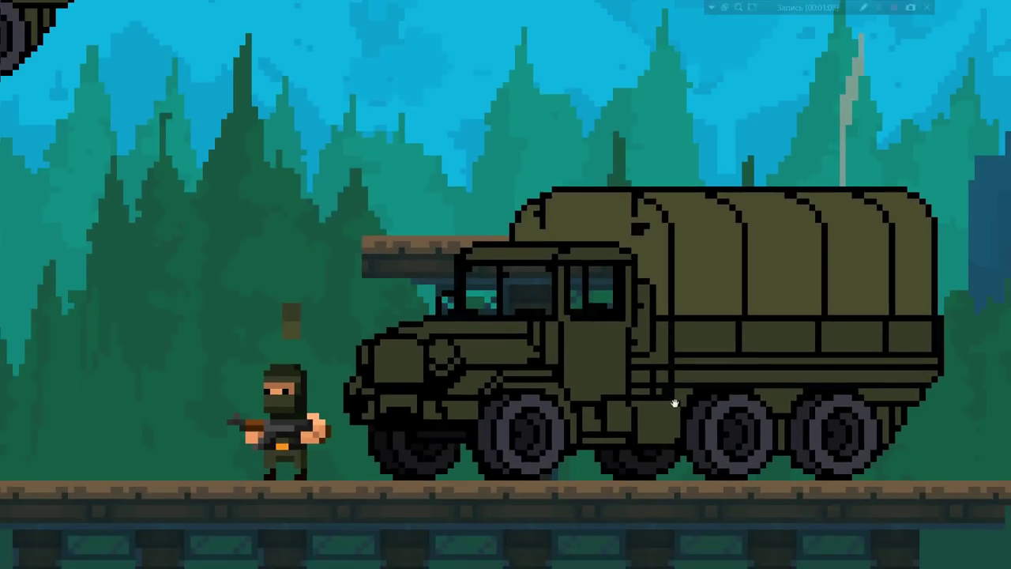
pyautogui.moveTo(674, 403); pyautogui.dragTo(622, 417)
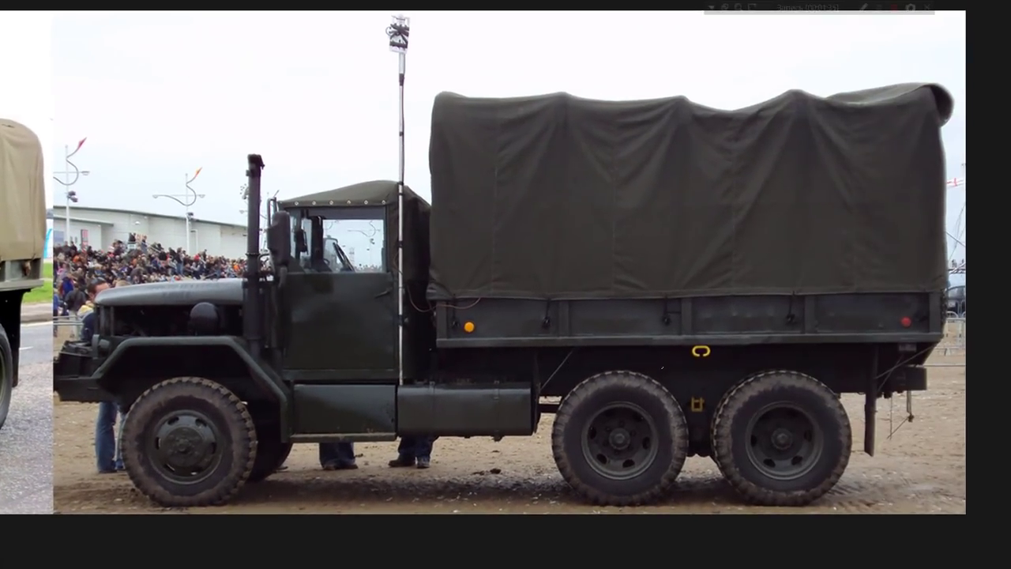
# - Circle the orange marker light on the reference truck photo
pyautogui.moveTo(469, 318); pyautogui.dragTo(475, 325)
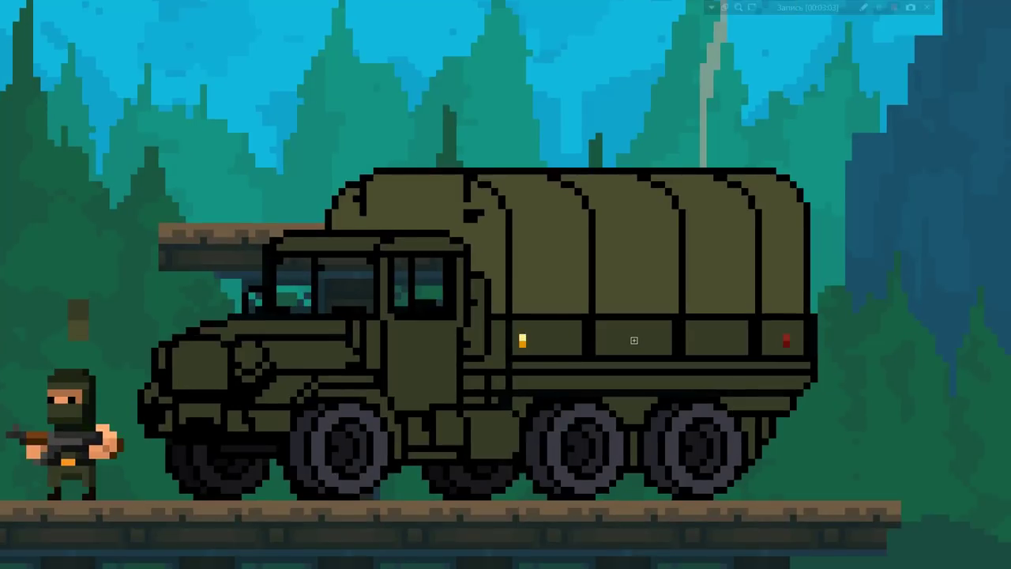
# - Add a new empty layer above the merged truck layer and keep it selected
pyautogui.hotkey('ctrl', 'shift', 'n')
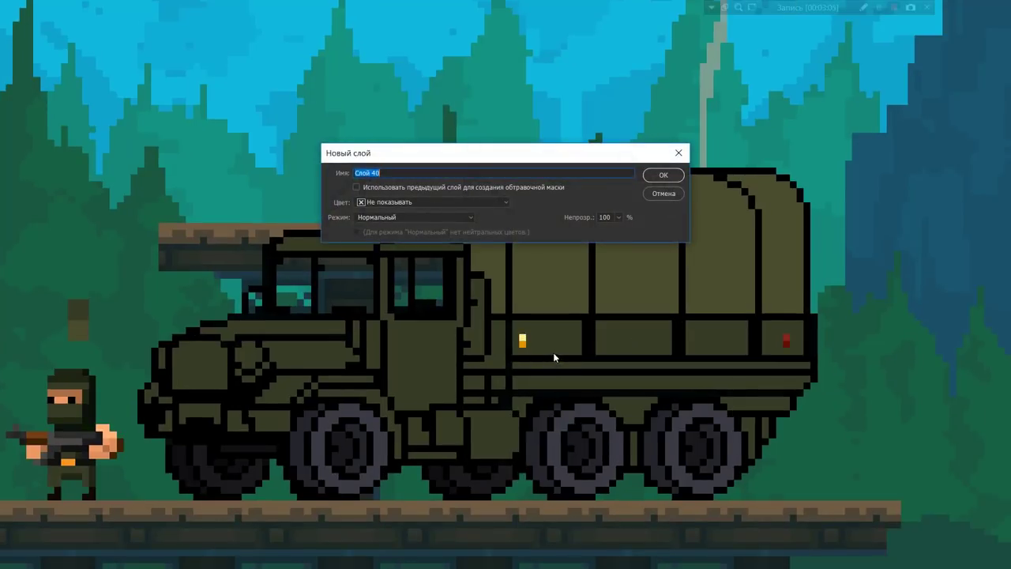
pyautogui.press('Return')
pyautogui.press('F7')
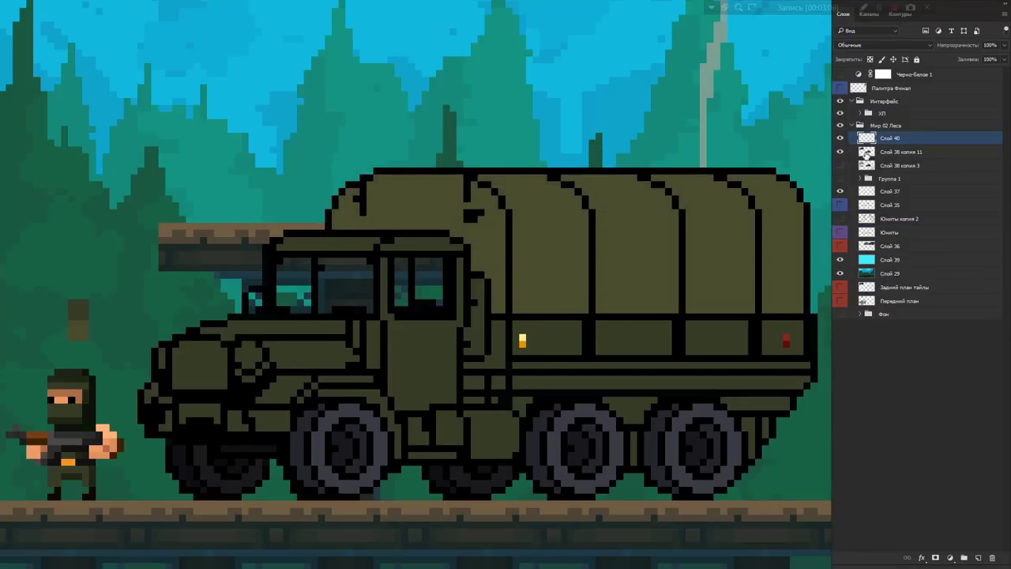
pyautogui.click(864, 152)
pyautogui.click(839, 151)
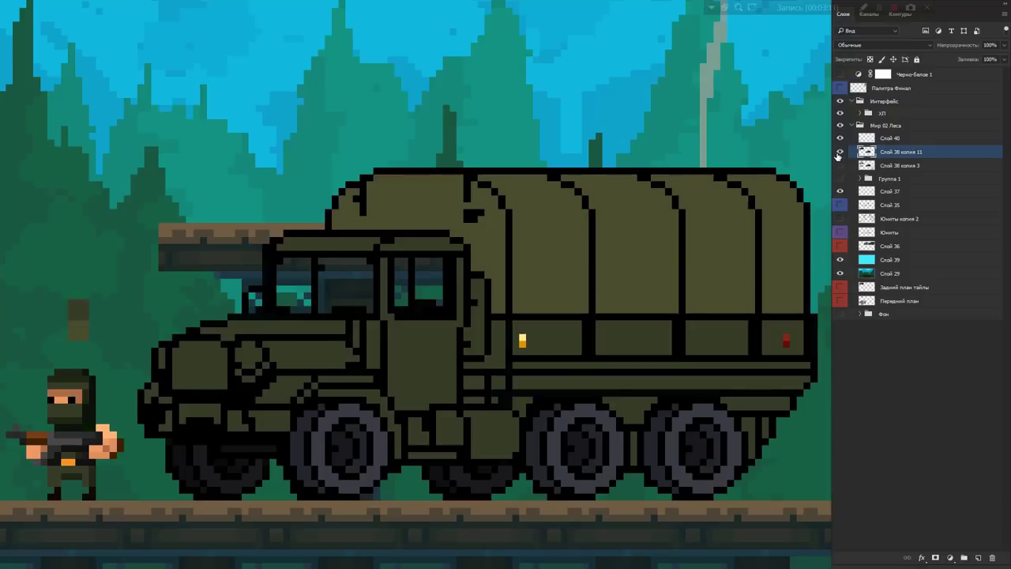
pyautogui.click(839, 152)
pyautogui.click(861, 140)
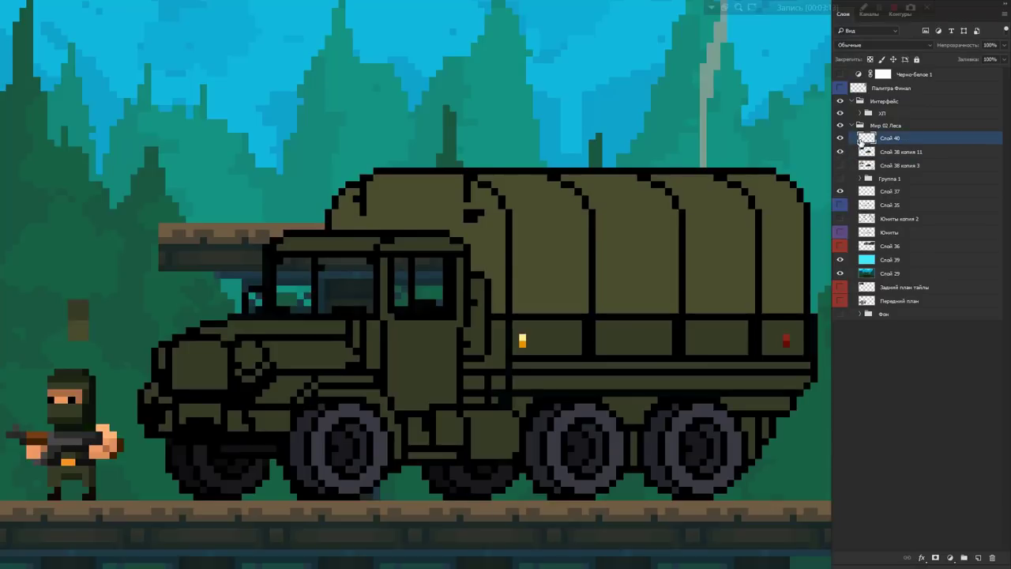
# - Paint dark fold strokes on the tarp, with the layer set to Multiply at about 51% opacity
pyautogui.click(870, 46)
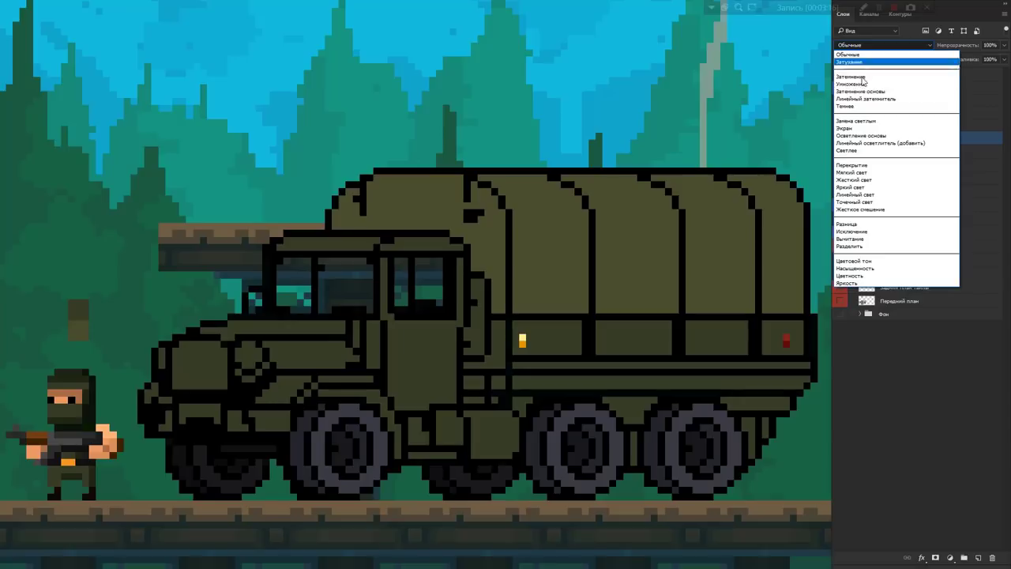
pyautogui.click(851, 165)
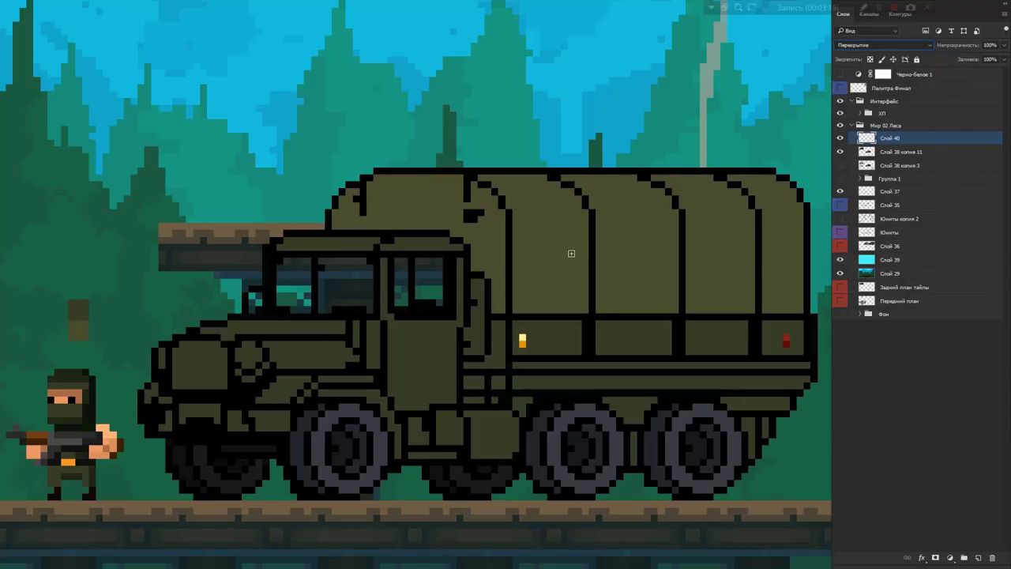
pyautogui.moveTo(556, 237)
pyautogui.mouseDown()
pyautogui.moveTo(567, 284)
pyautogui.moveTo(555, 332)
pyautogui.mouseUp()
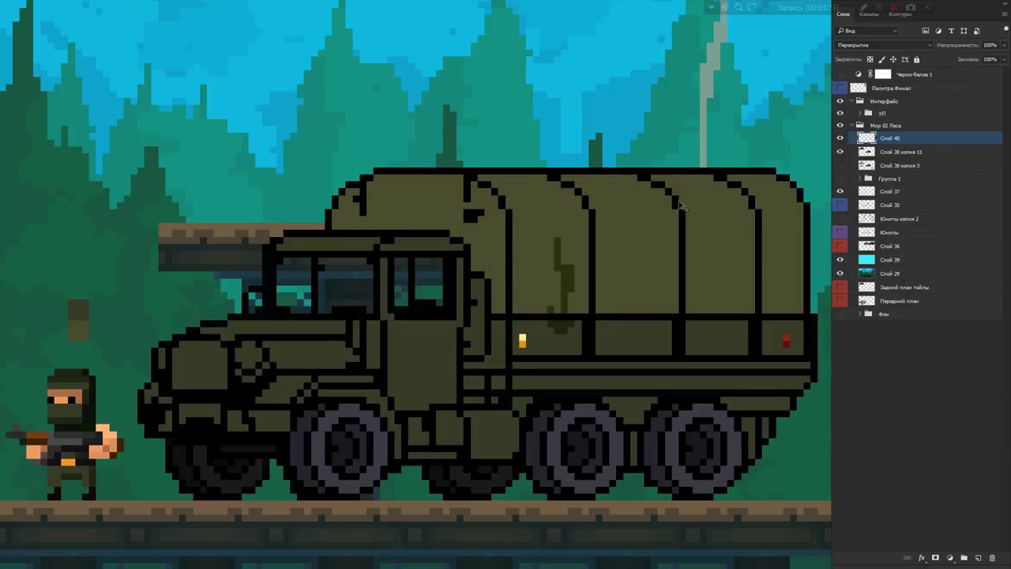
pyautogui.click(886, 47)
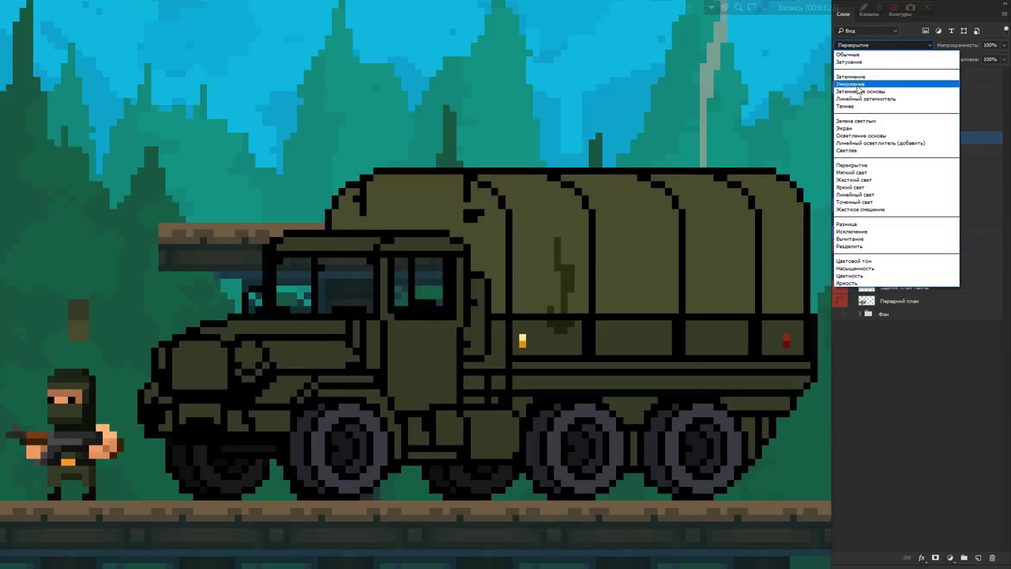
pyautogui.click(856, 86)
pyautogui.click(1003, 45)
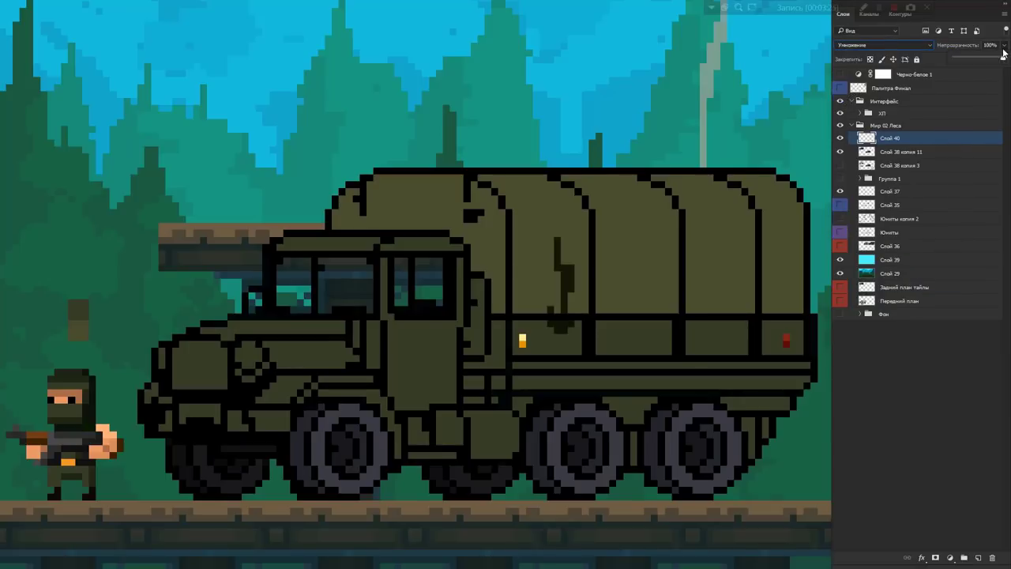
pyautogui.moveTo(995, 60); pyautogui.dragTo(986, 63)
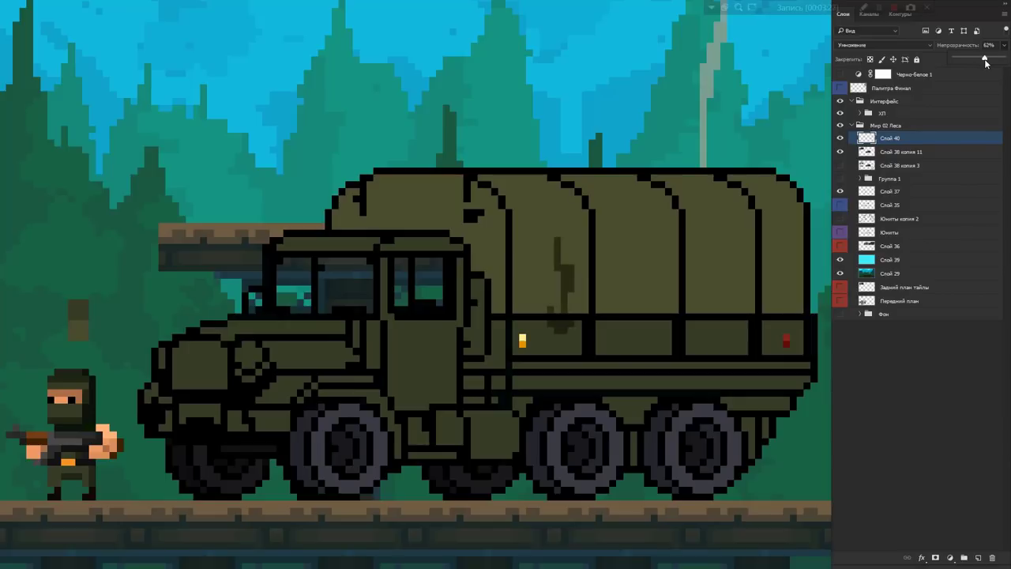
pyautogui.click(940, 94)
pyautogui.scroll(1, 552, 300)
pyautogui.moveTo(473, 244)
pyautogui.mouseDown()
pyautogui.moveTo(458, 237)
pyautogui.moveTo(472, 254)
pyautogui.moveTo(481, 207)
pyautogui.moveTo(483, 226)
pyautogui.mouseUp()
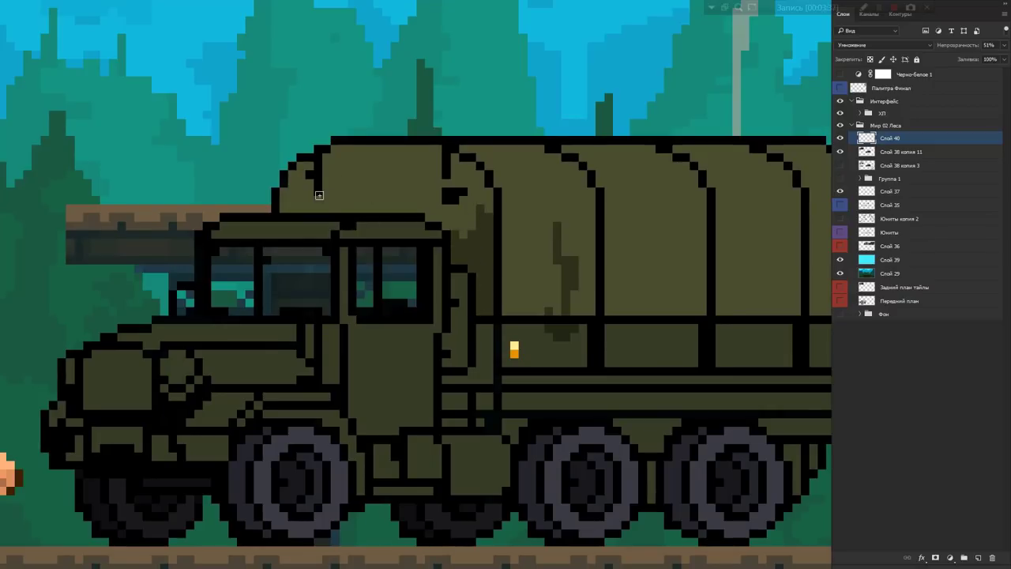
# - Restore the Multiply 51% shading and add a brown pixel block on layer Слой 38 копия 11
pyautogui.hotkey('ctrl', 'z')
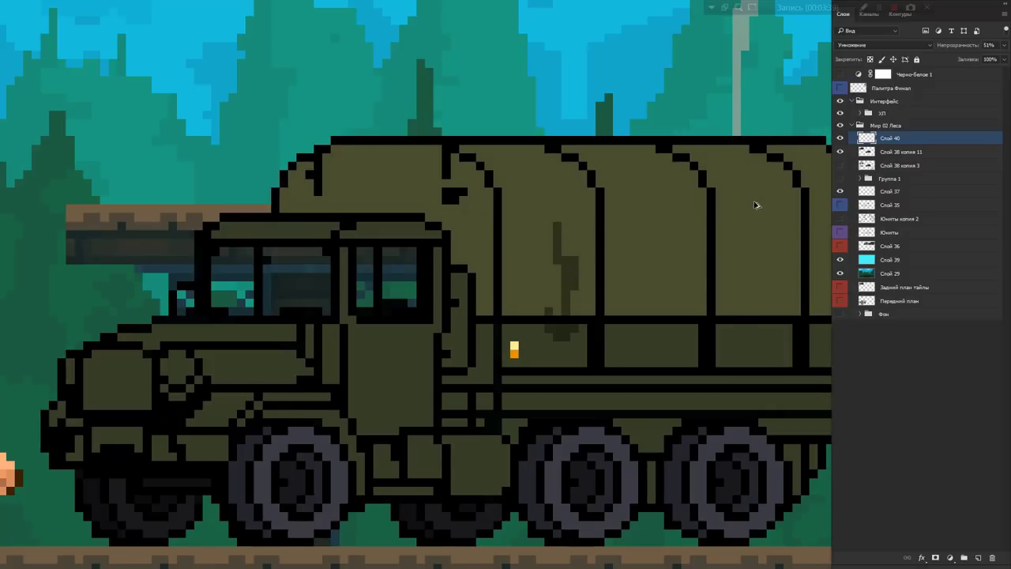
pyautogui.press('0')
pyautogui.hotkey('shift', 'alt', 'o')
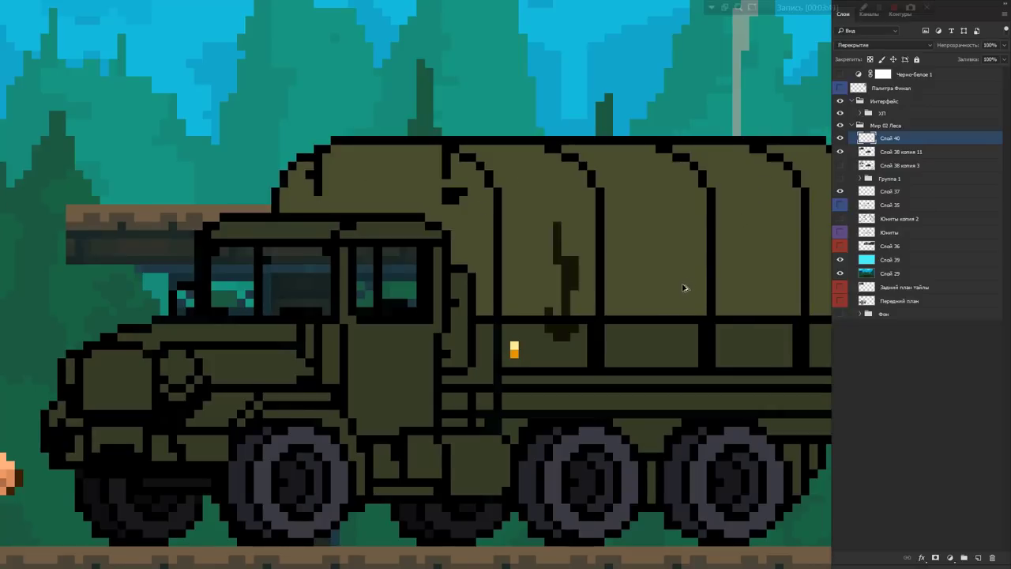
pyautogui.hotkey('ctrl', 'alt', 'z')
pyautogui.hotkey('ctrl', 'alt', 'z')
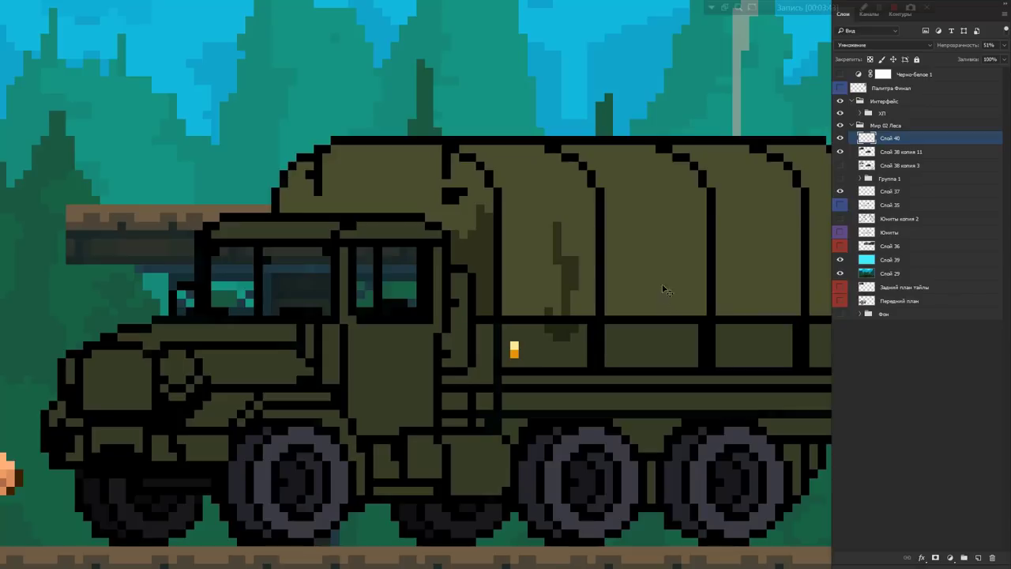
pyautogui.click(465, 248)
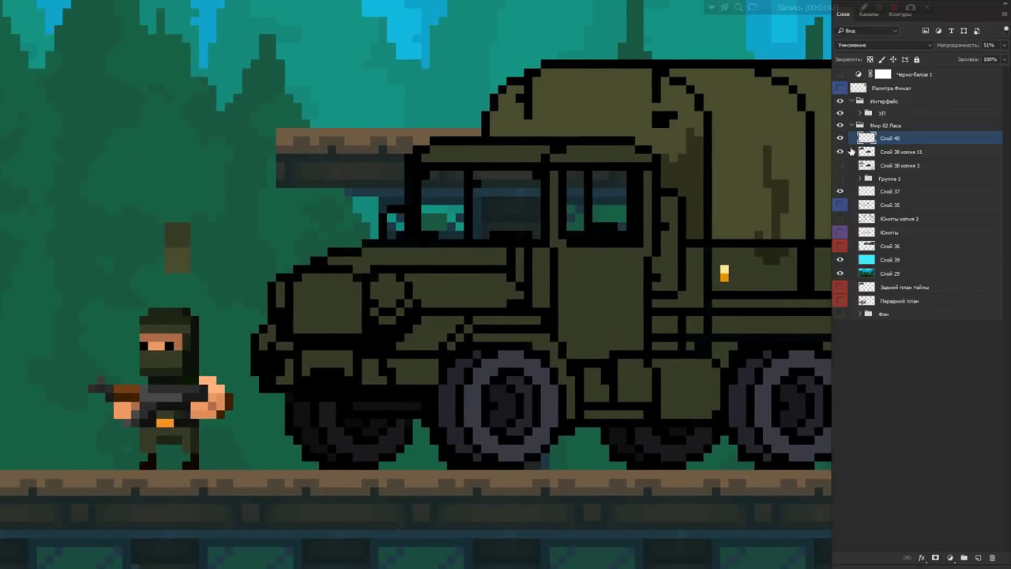
pyautogui.click(875, 152)
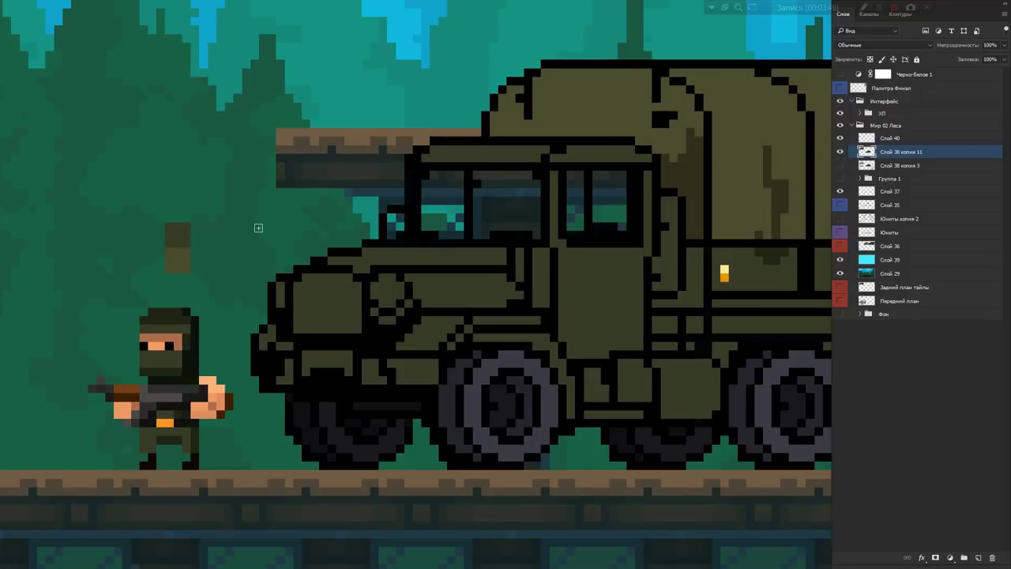
pyautogui.click(198, 237)
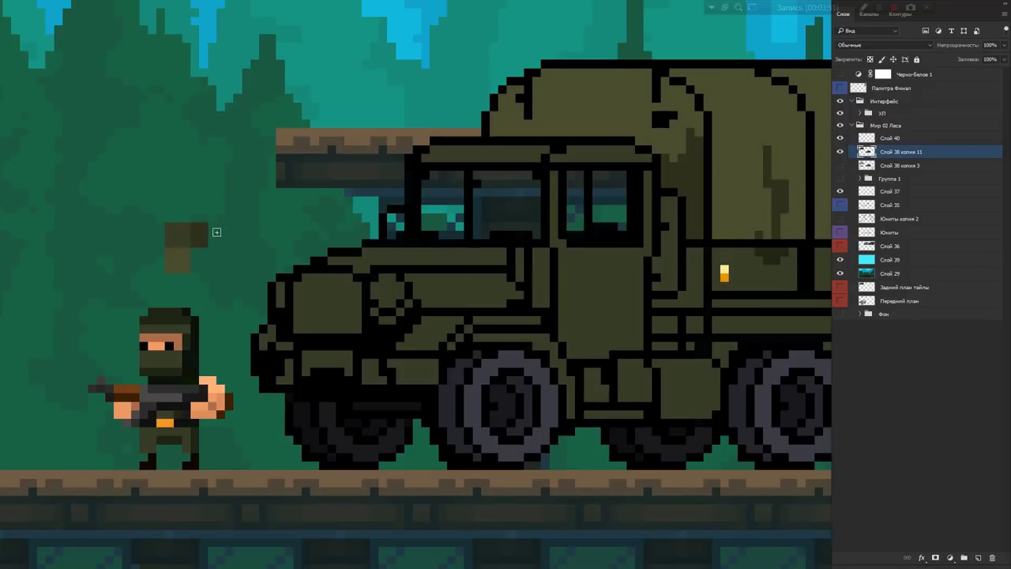
pyautogui.moveTo(568, 249); pyautogui.dragTo(426, 320)
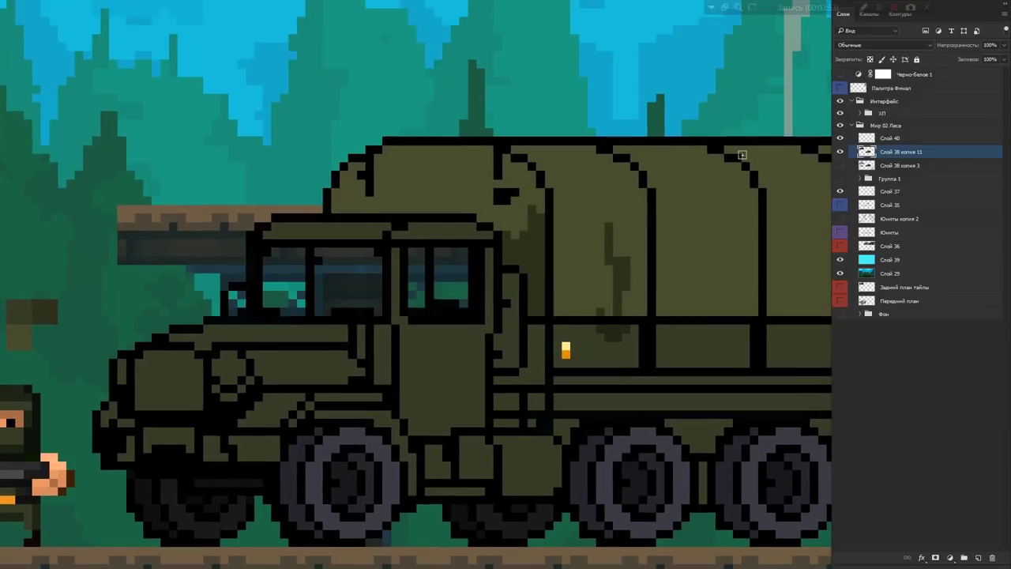
# - Raise shading layer Слой 40's opacity to 82%
pyautogui.click(1002, 46)
pyautogui.click(924, 138)
pyautogui.click(1002, 45)
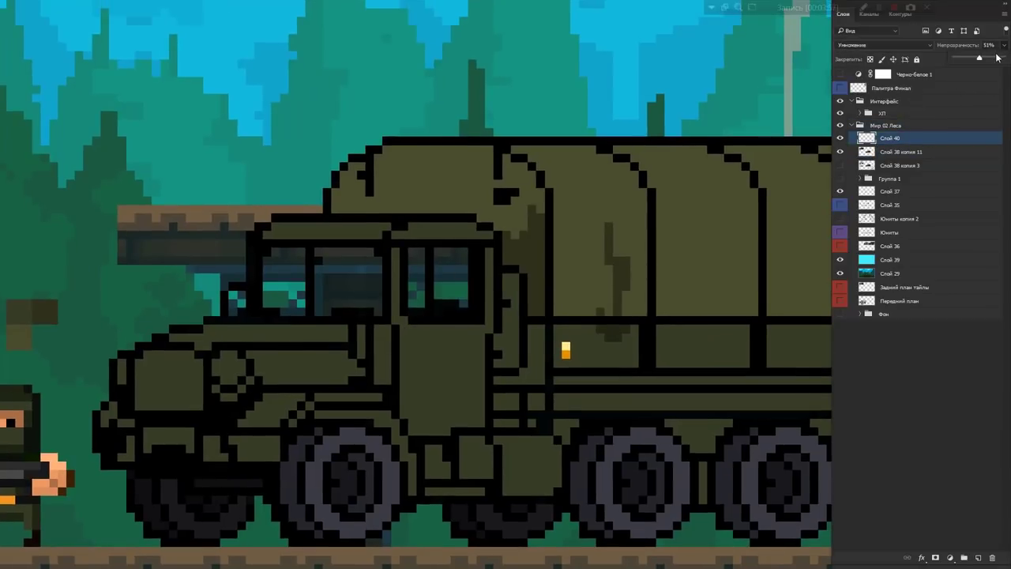
pyautogui.moveTo(995, 61); pyautogui.dragTo(1000, 60)
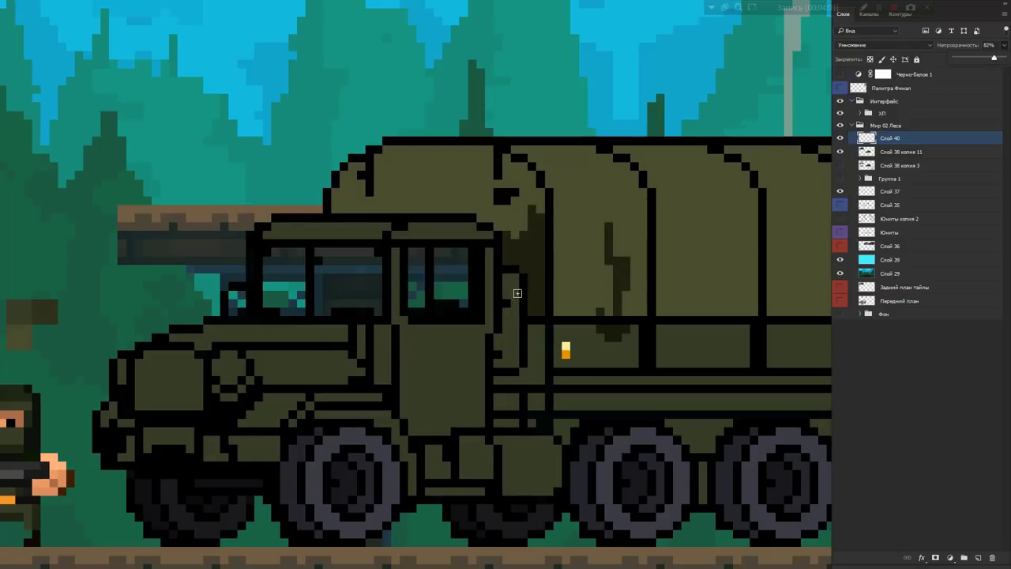
# - Shade along the cargo bed's lower rail, undoing a stray diagonal stroke on the tarp
pyautogui.moveTo(605, 329); pyautogui.dragTo(584, 351)
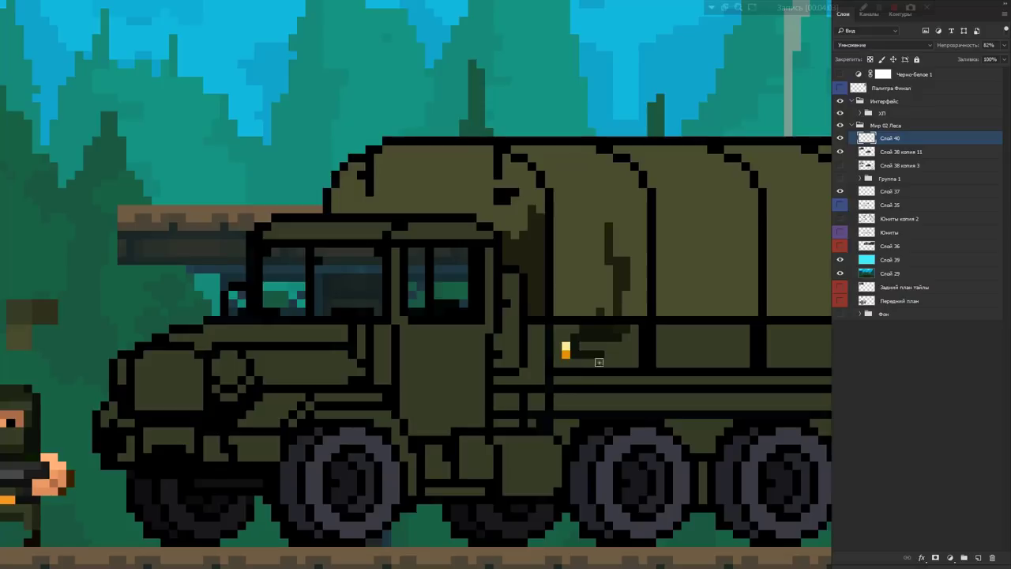
pyautogui.keyDown('alt'); pyautogui.click(616, 350); pyautogui.keyUp('alt')
pyautogui.moveTo(657, 360); pyautogui.dragTo(741, 361)
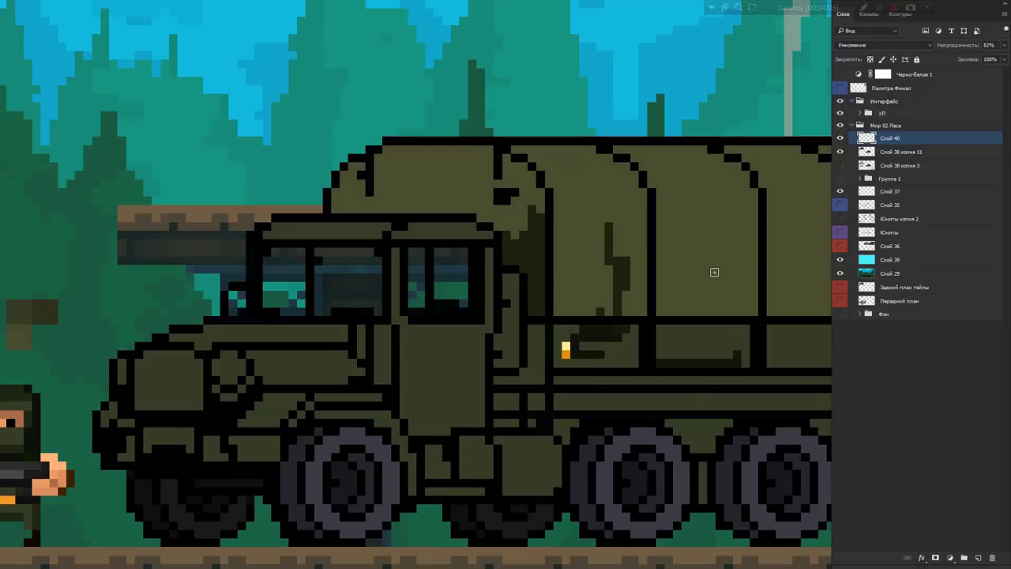
pyautogui.moveTo(730, 261); pyautogui.dragTo(703, 294)
pyautogui.hotkey('ctrl', 'z')
pyautogui.moveTo(738, 353); pyautogui.dragTo(691, 356)
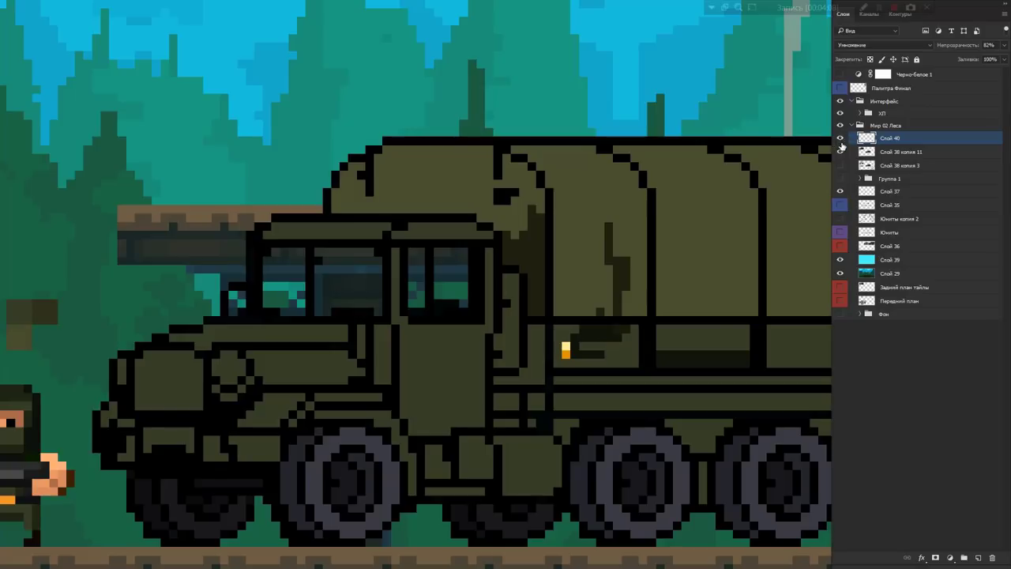
# - Switch the shading layer's blend mode back to Overlay
pyautogui.click(905, 44)
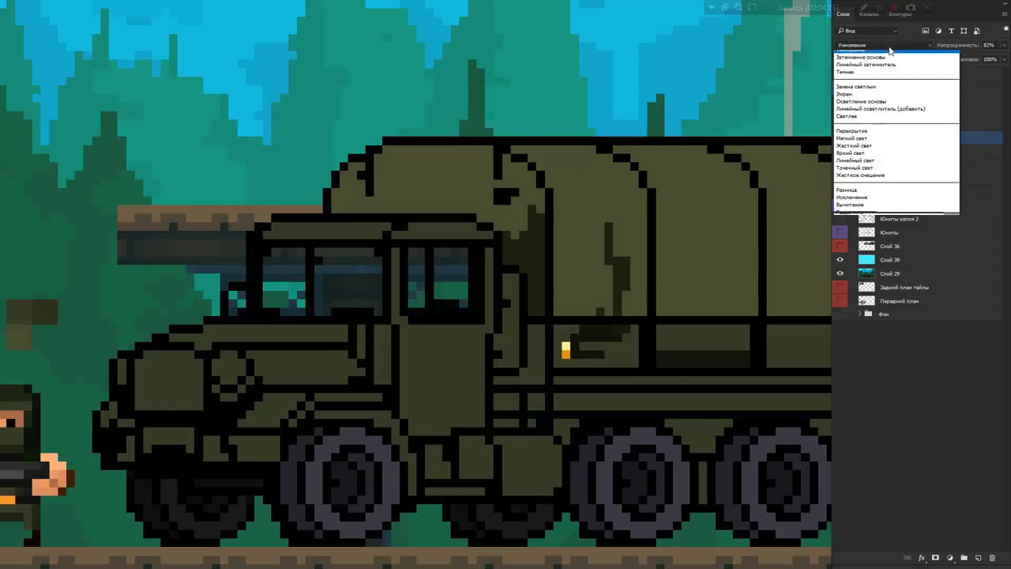
pyautogui.click(848, 174)
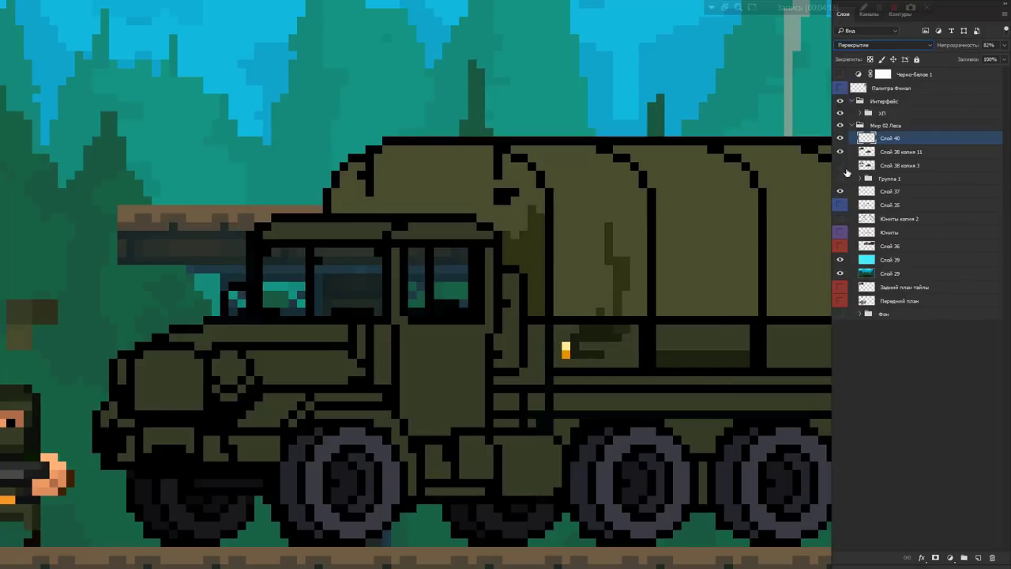
pyautogui.keyDown('alt'); pyautogui.click(702, 360); pyautogui.keyUp('alt')
# - Widen the dark-brown block beside the soldier on the truck artwork layer
pyautogui.moveTo(187, 368); pyautogui.dragTo(264, 360)
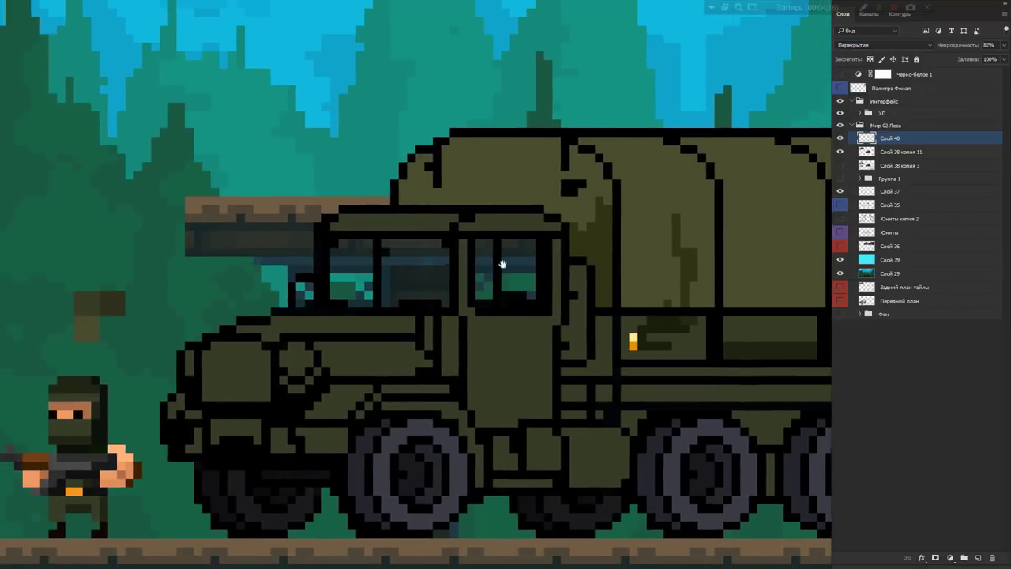
pyautogui.hotkey('alt', '[')
pyautogui.moveTo(137, 306)
pyautogui.mouseDown()
pyautogui.moveTo(145, 314)
pyautogui.moveTo(157, 306)
pyautogui.mouseUp()
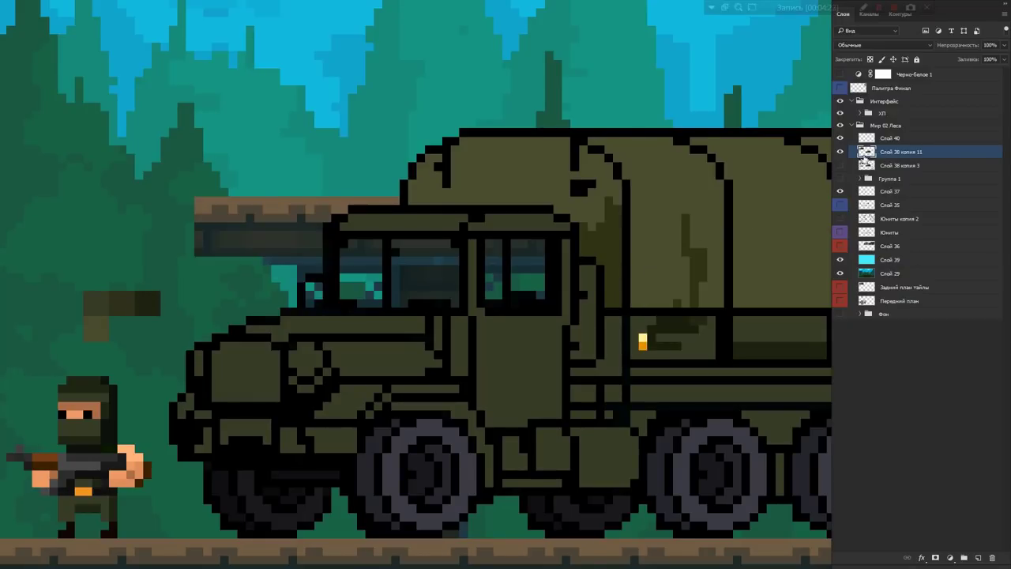
# - Delete tarp shading layer Слой 40 and duplicate the truck artwork layer
pyautogui.click(889, 139)
pyautogui.press('Delete')
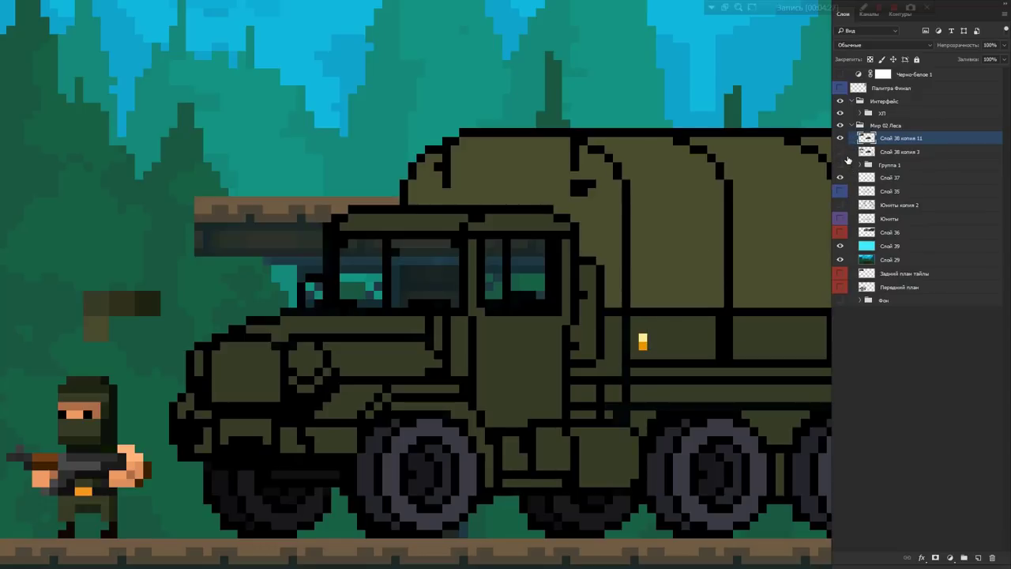
pyautogui.hotkey('ctrl', 'j')
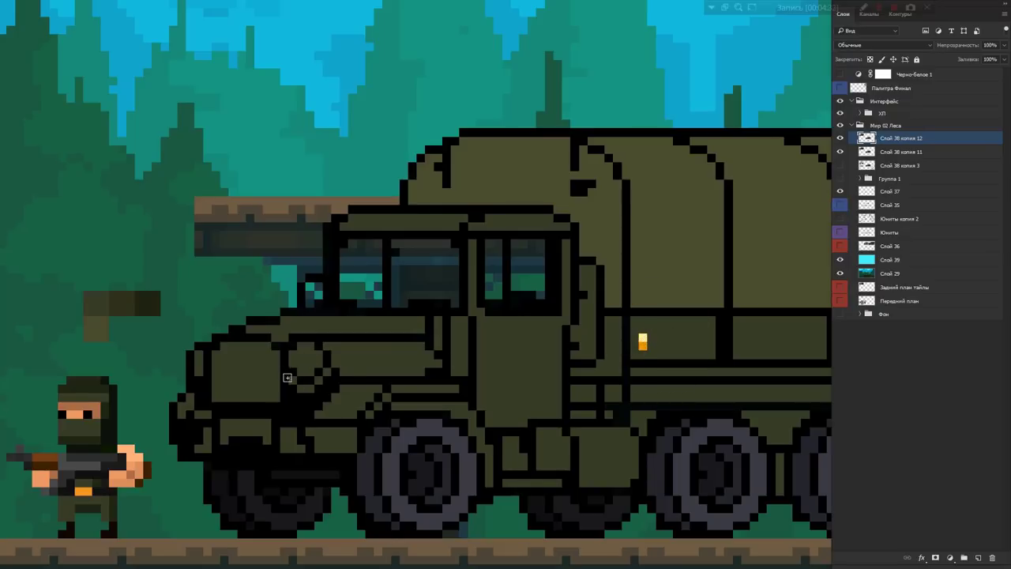
# - Paint a round pale-yellow headlight and a small front marker light on the truck's nose
pyautogui.click(305, 359)
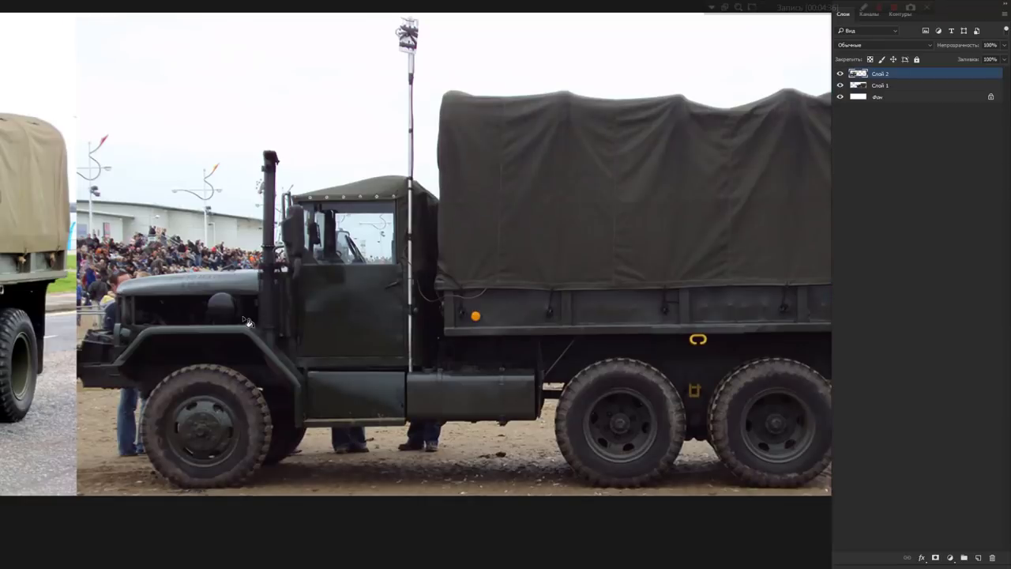
pyautogui.moveTo(229, 311)
pyautogui.mouseDown()
pyautogui.moveTo(416, 315)
pyautogui.moveTo(390, 326)
pyautogui.mouseUp()
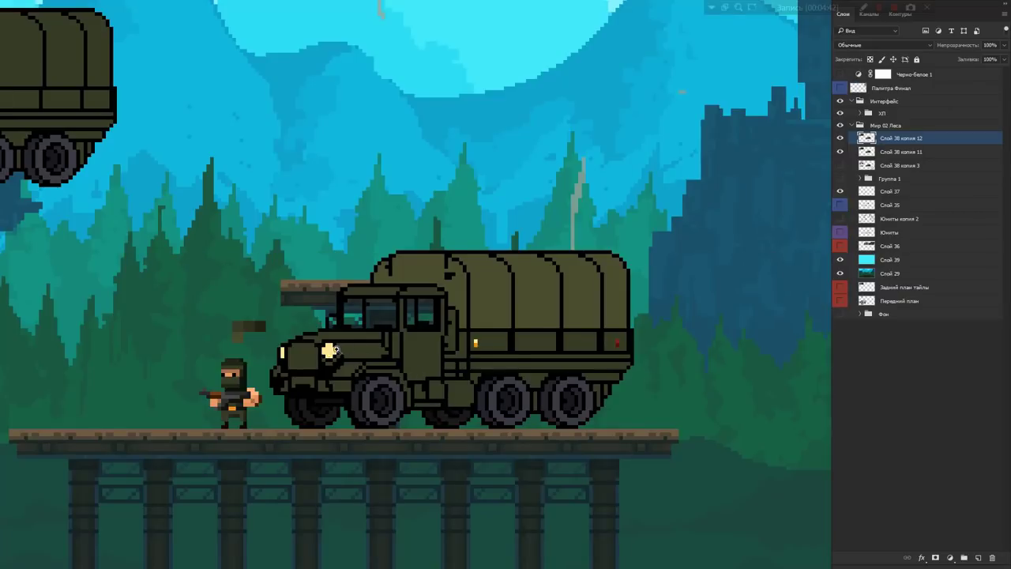
pyautogui.scroll(3, 336, 351)
pyautogui.click(353, 351)
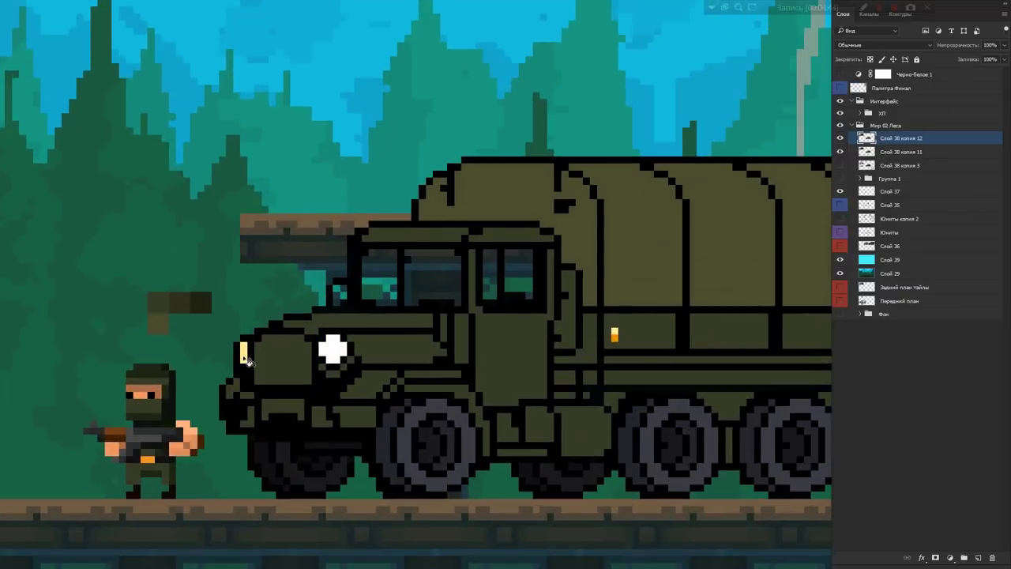
pyautogui.scroll(-3, 371, 379)
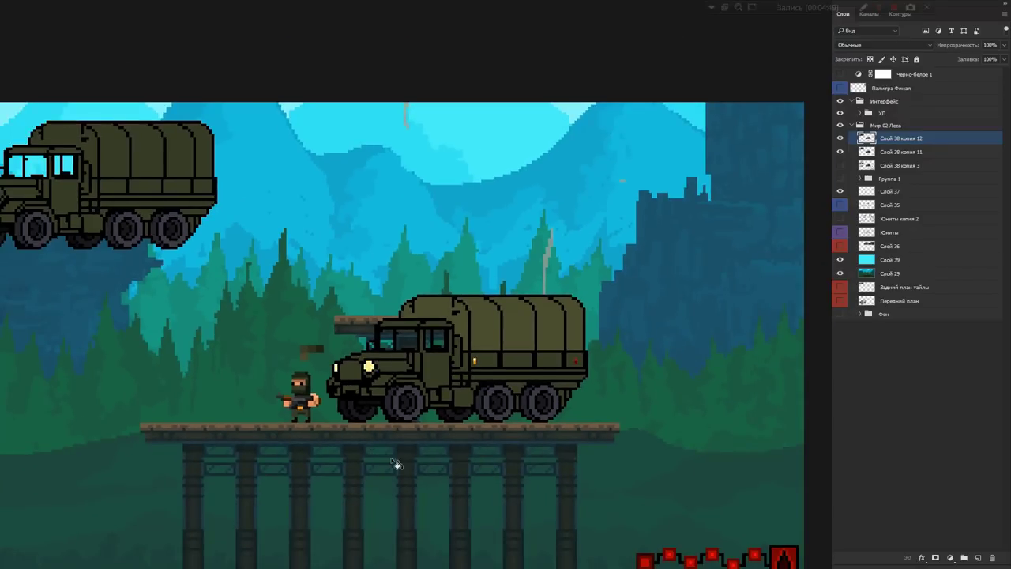
pyautogui.scroll(1, 419, 382)
pyautogui.scroll(2, 419, 382)
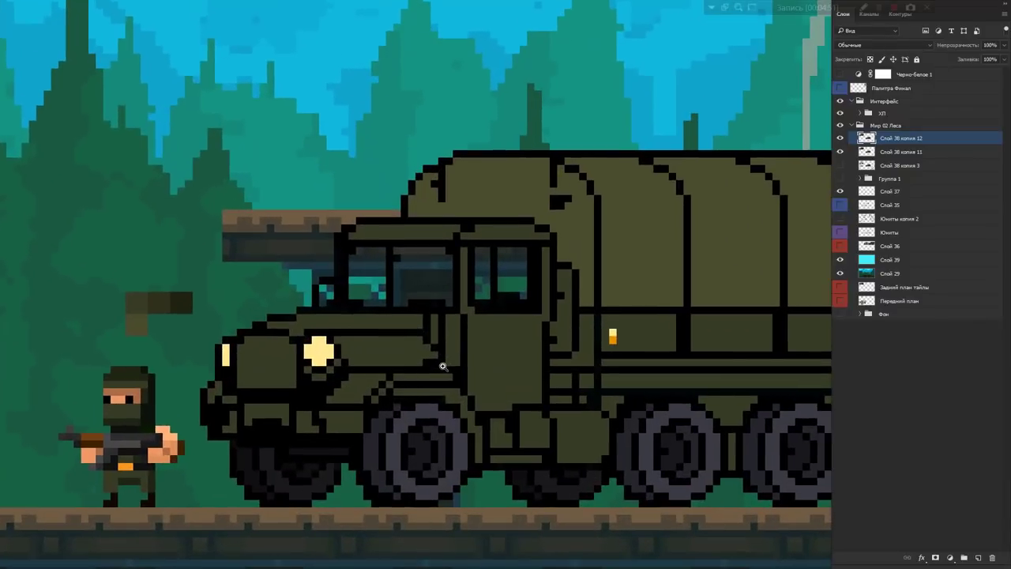
# - Darken a small strip behind the cab, undoing an oversized first fill
pyautogui.press('Tab')
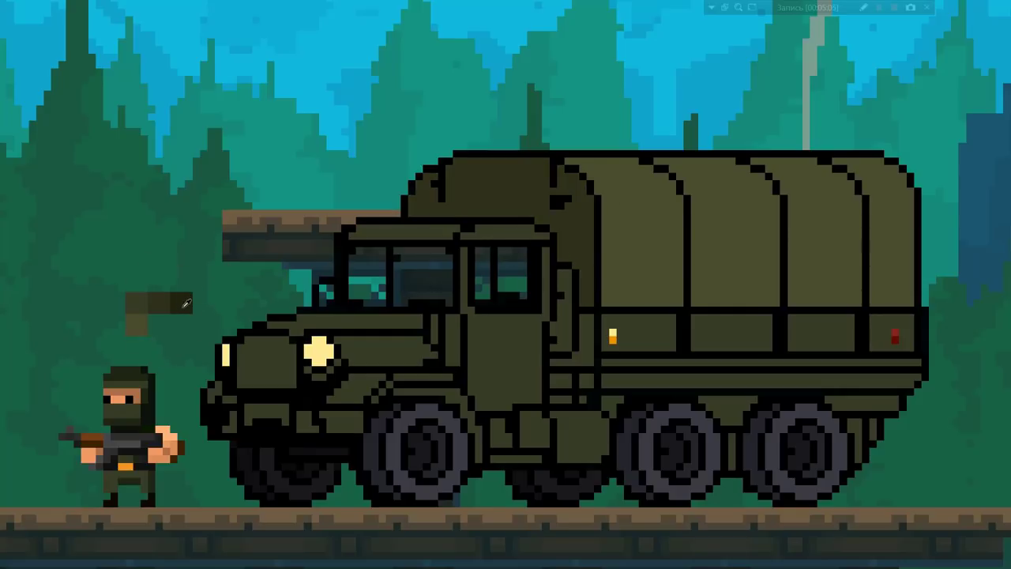
pyautogui.click(560, 250)
pyautogui.hotkey('ctrl', 'z')
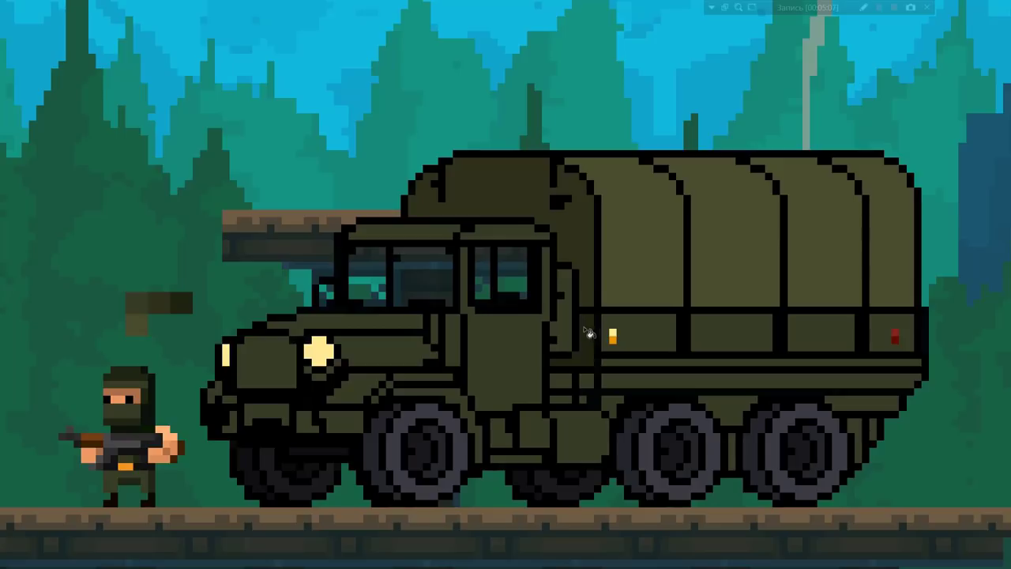
pyautogui.click(574, 336)
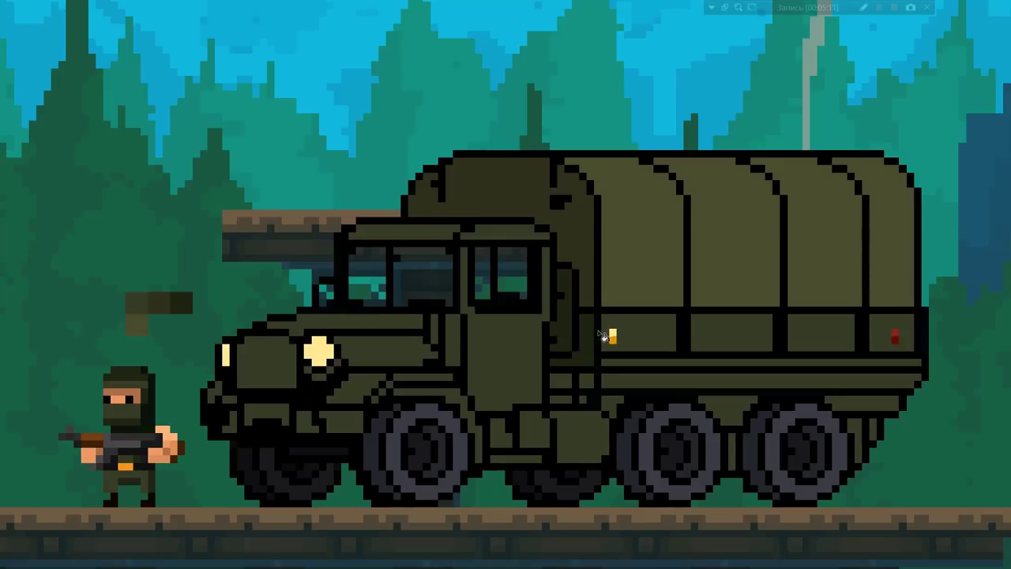
pyautogui.scroll(1, 596, 335)
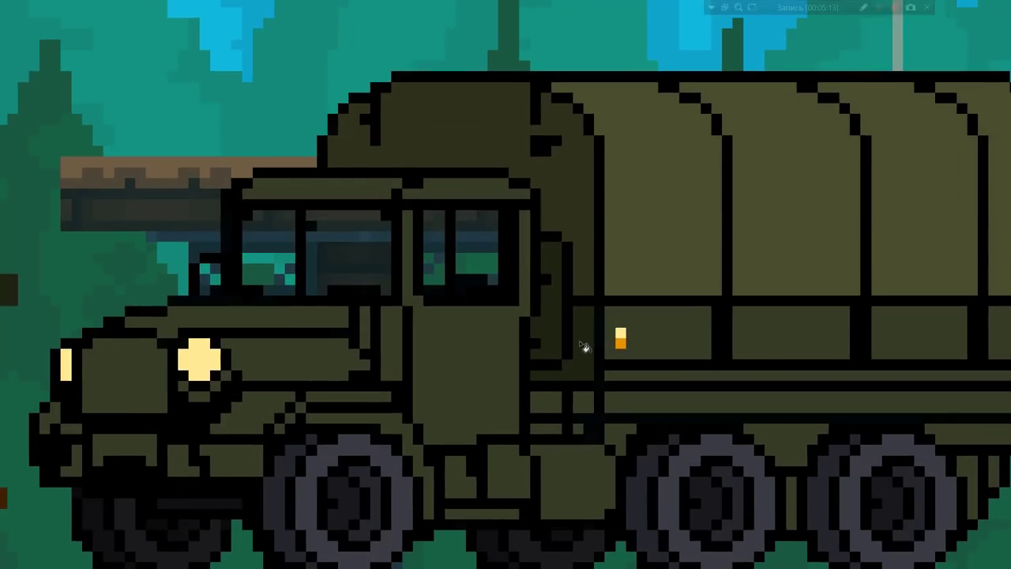
pyautogui.moveTo(620, 337); pyautogui.dragTo(589, 345)
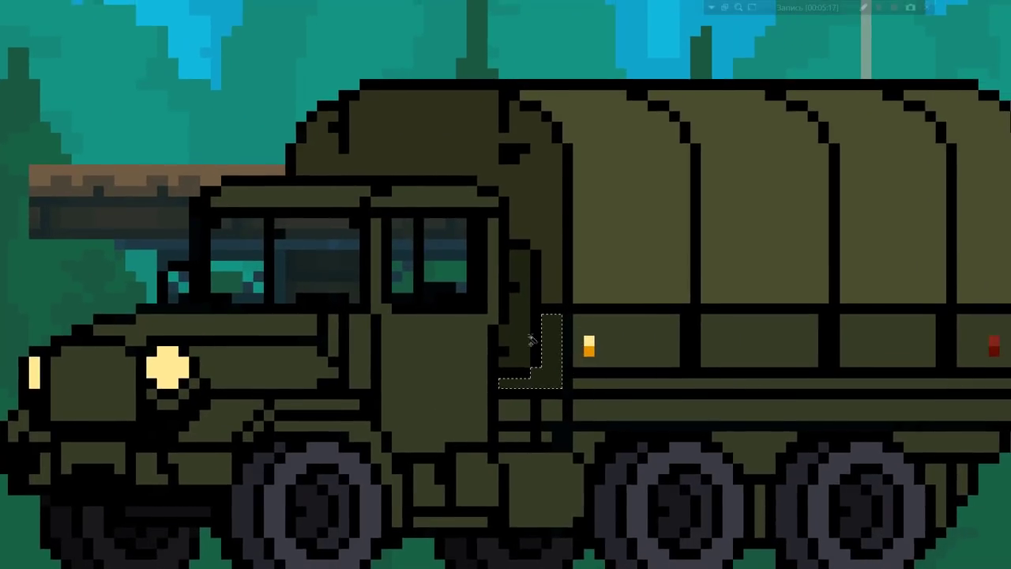
# - Magic-wand the dark strip beside the cab and lower its saturation to -28
pyautogui.click(543, 356)
pyautogui.hotkey('ctrl', 'u')
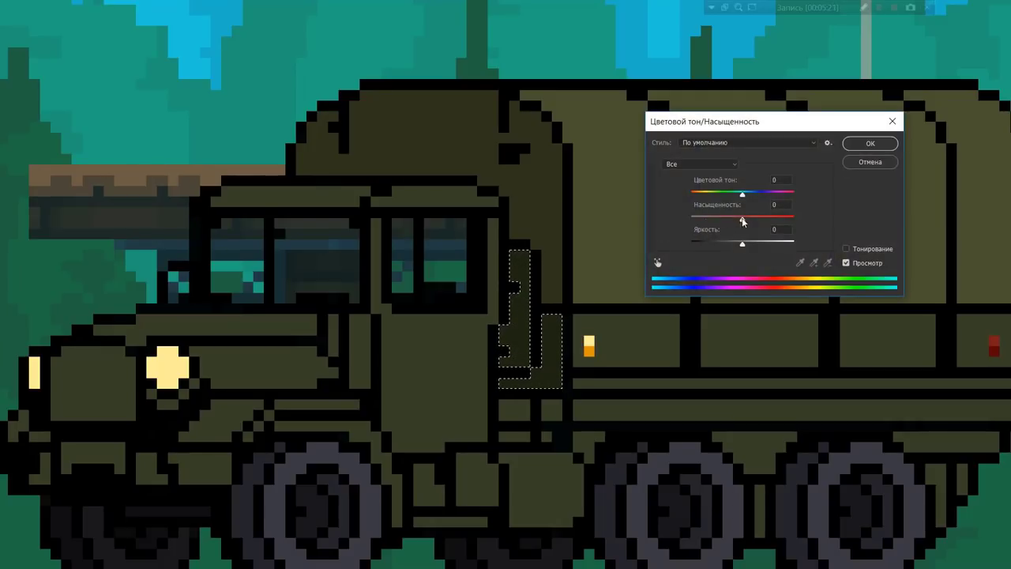
pyautogui.moveTo(742, 219); pyautogui.dragTo(727, 219)
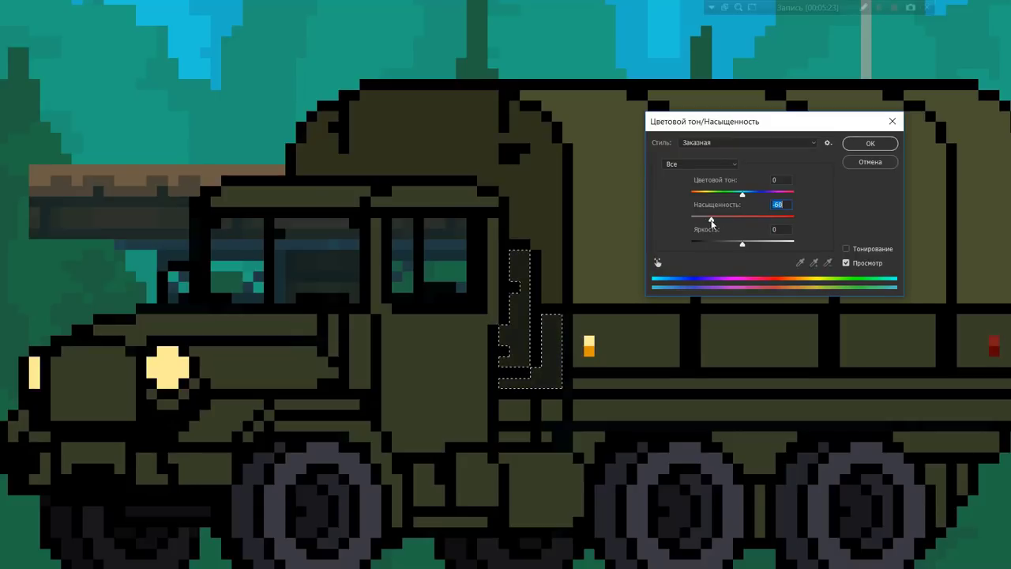
pyautogui.click(867, 144)
pyautogui.hotkey('ctrl', 'd')
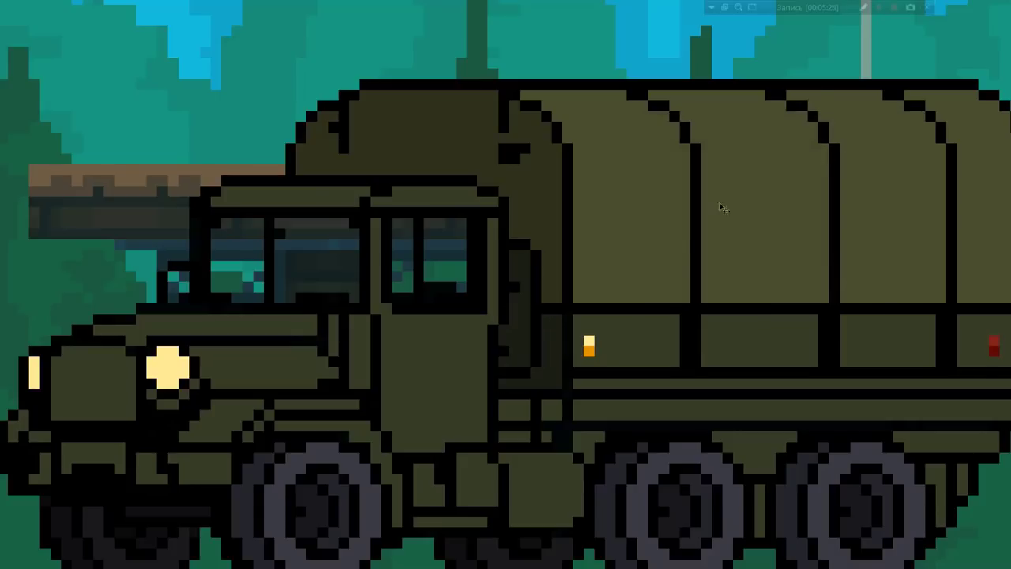
# - Nudge the strip's Yellow–Blue colour balance slightly
pyautogui.scroll(-3, 843, 148)
pyautogui.scroll(3, 655, 277)
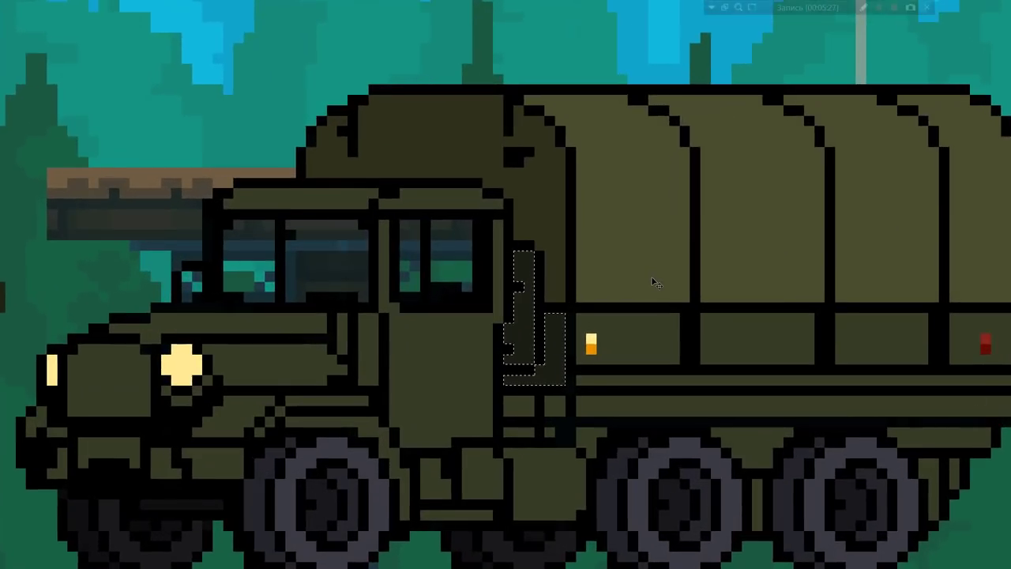
pyautogui.hotkey('ctrl', 'b')
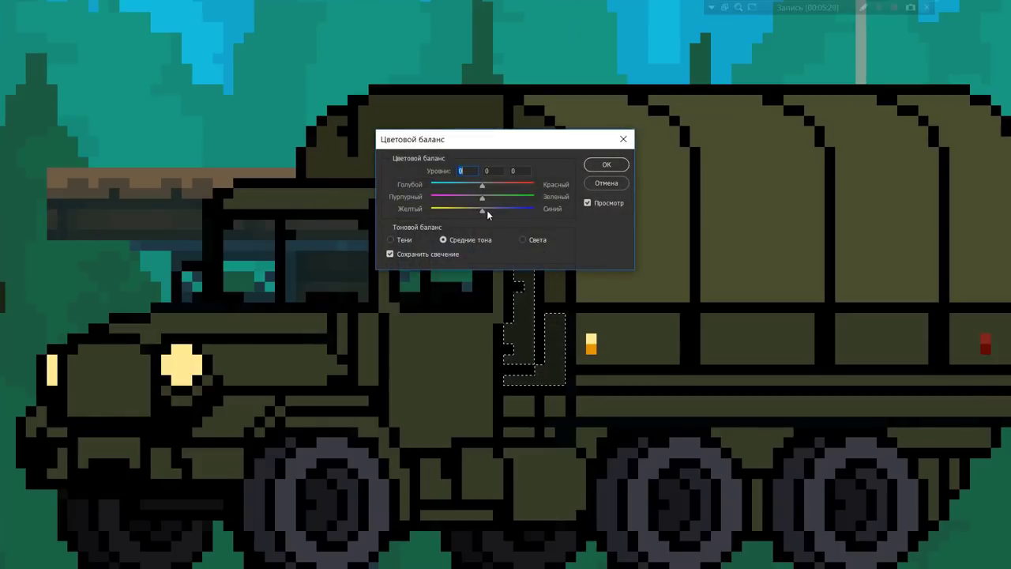
pyautogui.moveTo(487, 210); pyautogui.dragTo(492, 210)
pyautogui.click(606, 164)
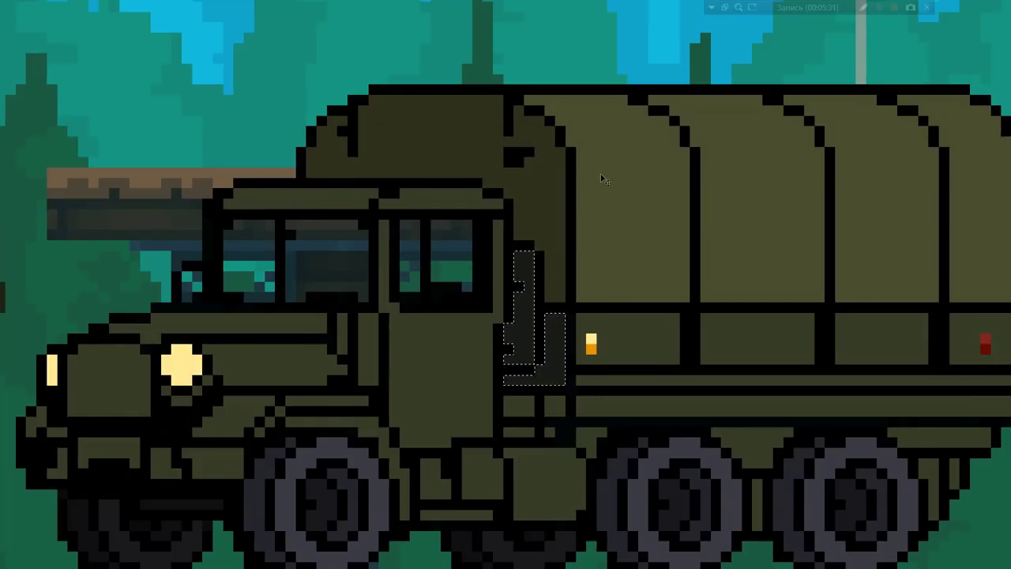
pyautogui.scroll(-3, 581, 251)
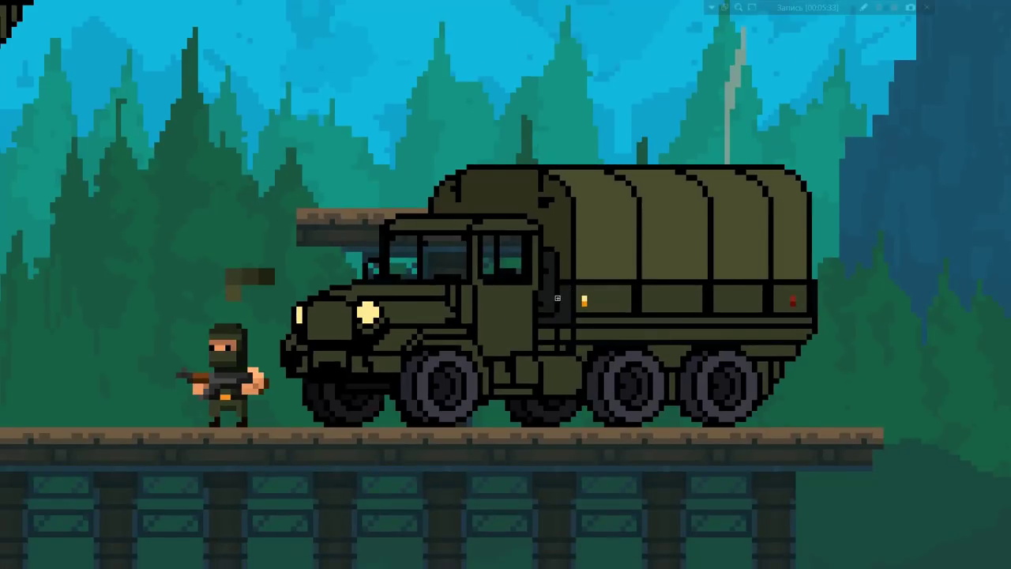
# - Paint a new darker swatch and set a slightly adjusted dark olive as the colour
pyautogui.scroll(3, 291, 284)
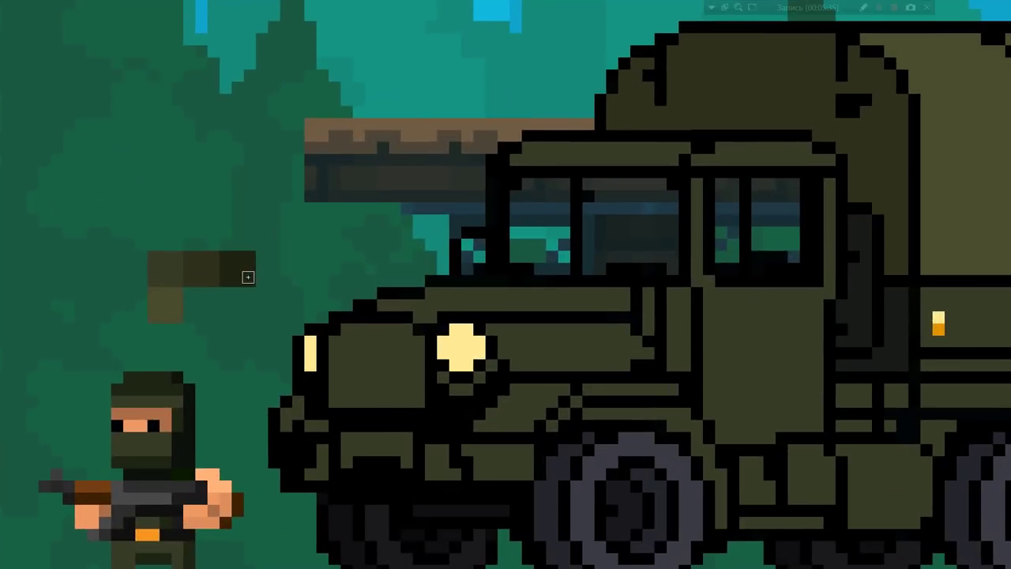
pyautogui.moveTo(261, 263)
pyautogui.mouseDown()
pyautogui.moveTo(273, 279)
pyautogui.moveTo(286, 255)
pyautogui.mouseUp()
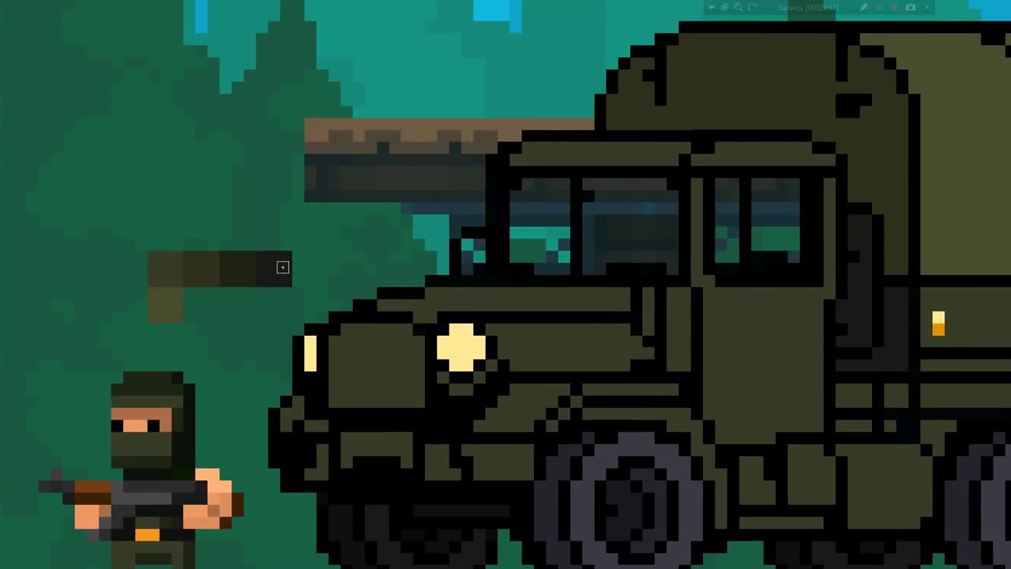
pyautogui.press('F5')
pyautogui.press('F5')
pyautogui.press('F6')
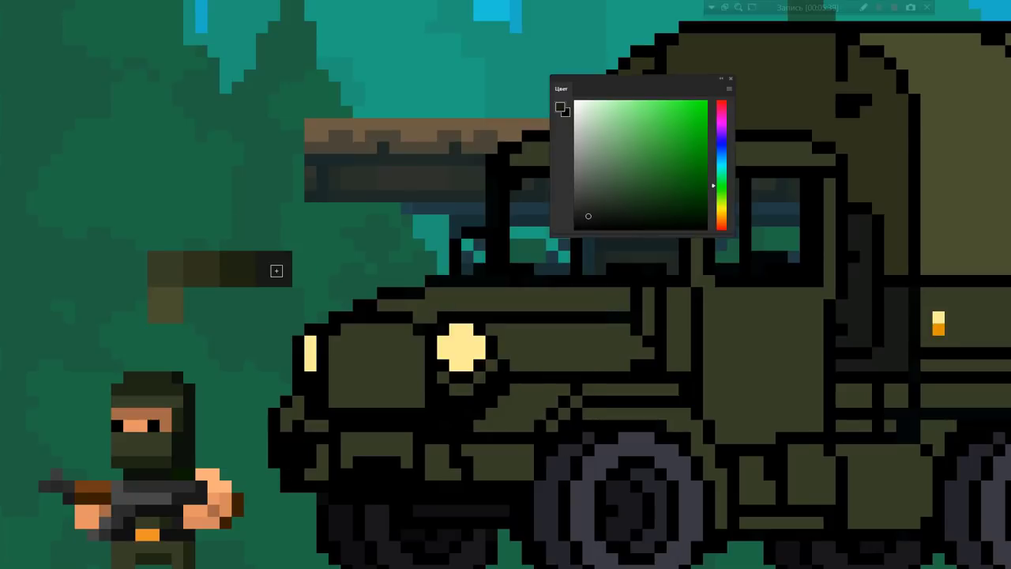
pyautogui.keyDown('alt'); pyautogui.click(242, 266); pyautogui.keyUp('alt')
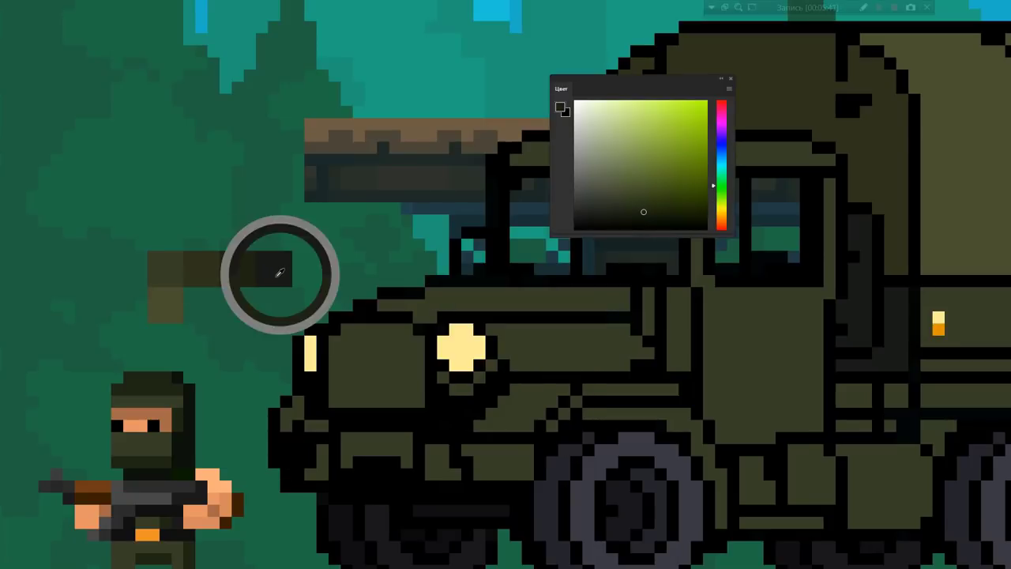
pyautogui.keyDown('alt'); pyautogui.click(313, 272); pyautogui.keyUp('alt')
pyautogui.keyDown('alt'); pyautogui.click(252, 267); pyautogui.keyUp('alt')
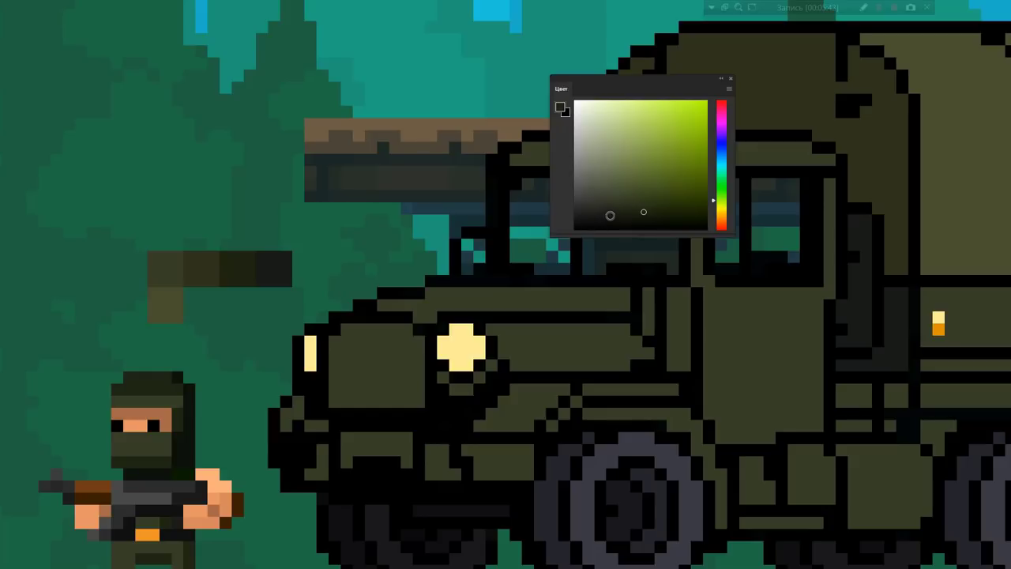
pyautogui.click(607, 214)
# - Paint-bucket the cargo bed's rear side panels and lower stripe dark olive, then view the reference photos
pyautogui.press('g')
pyautogui.scroll(-2, 885, 362)
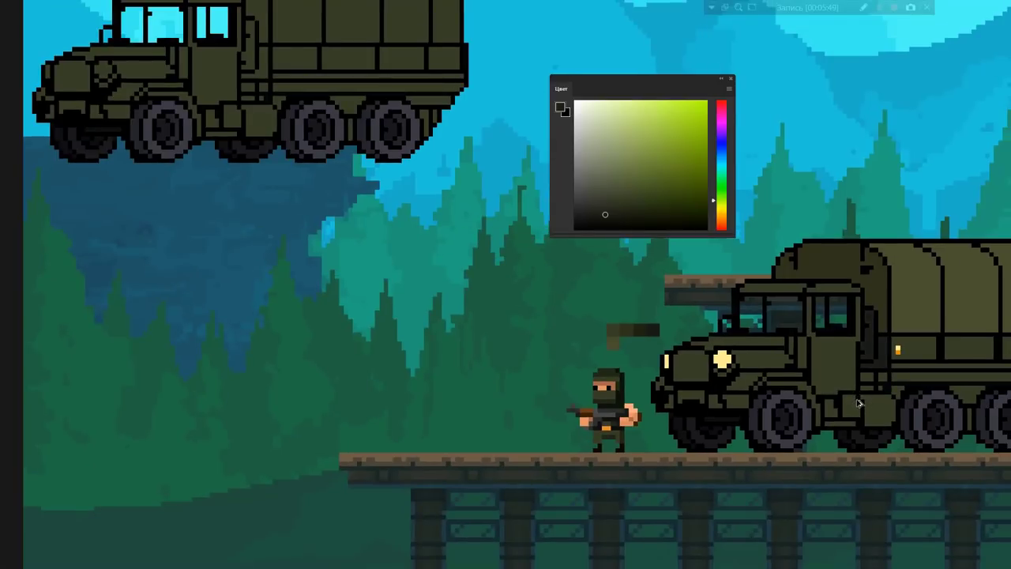
pyautogui.scroll(2, 850, 346)
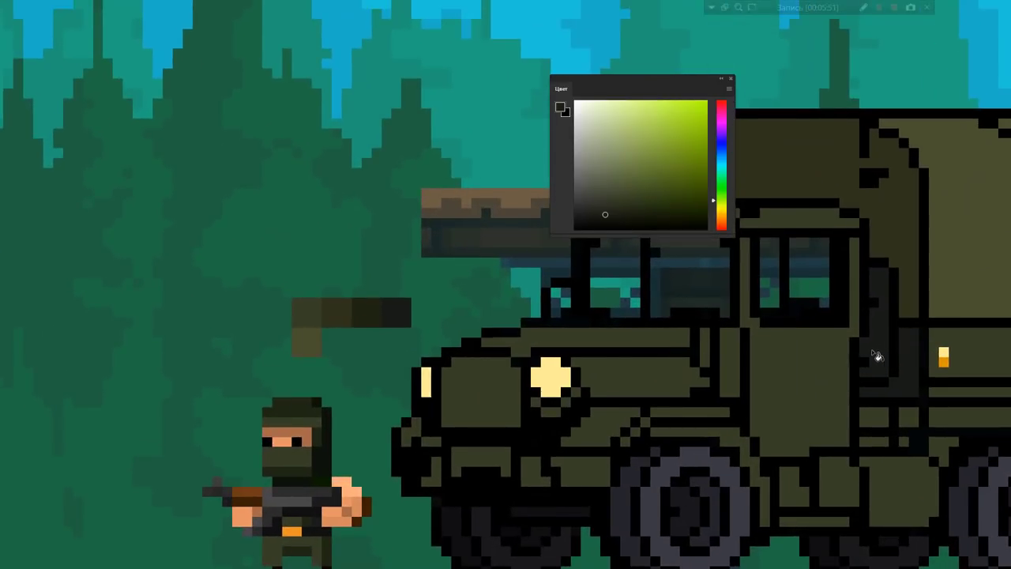
pyautogui.click(872, 358)
pyautogui.hscroll(5, 710, 347)
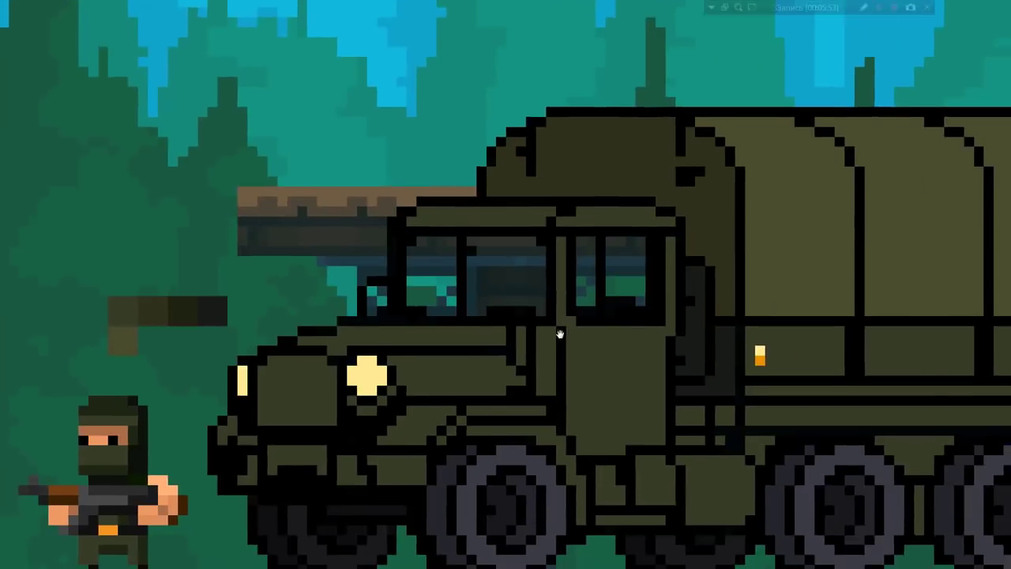
pyautogui.moveTo(645, 352); pyautogui.dragTo(372, 290)
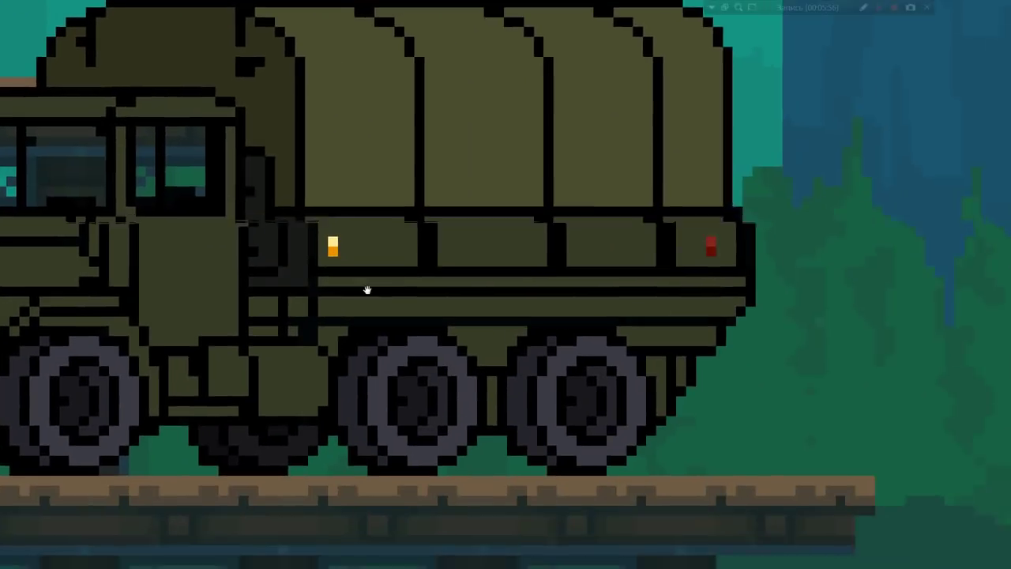
pyautogui.click(596, 261)
pyautogui.click(698, 260)
pyautogui.click(643, 311)
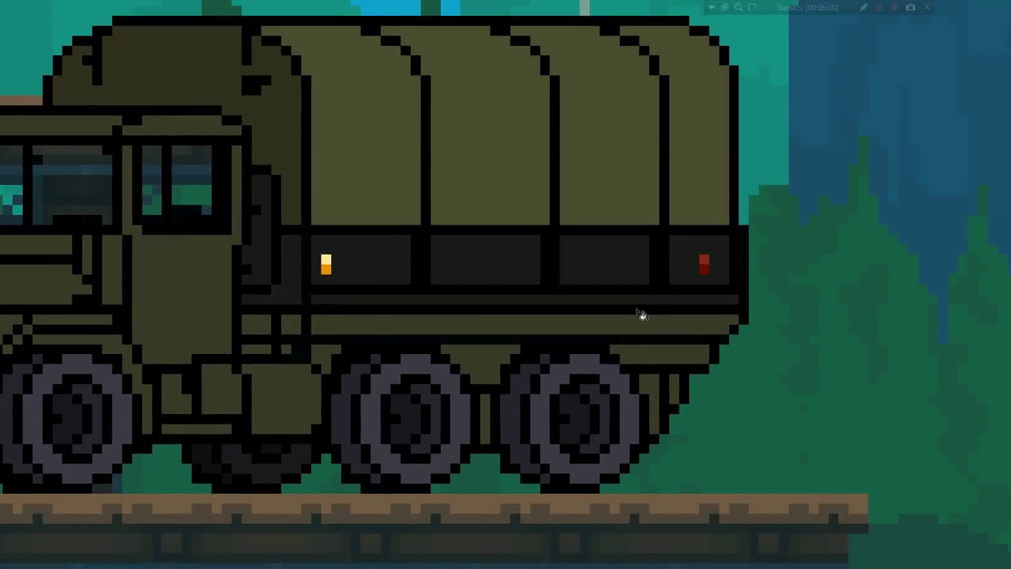
pyautogui.scroll(-3, 567, 320)
pyautogui.hotkey('alt', 'Tab')
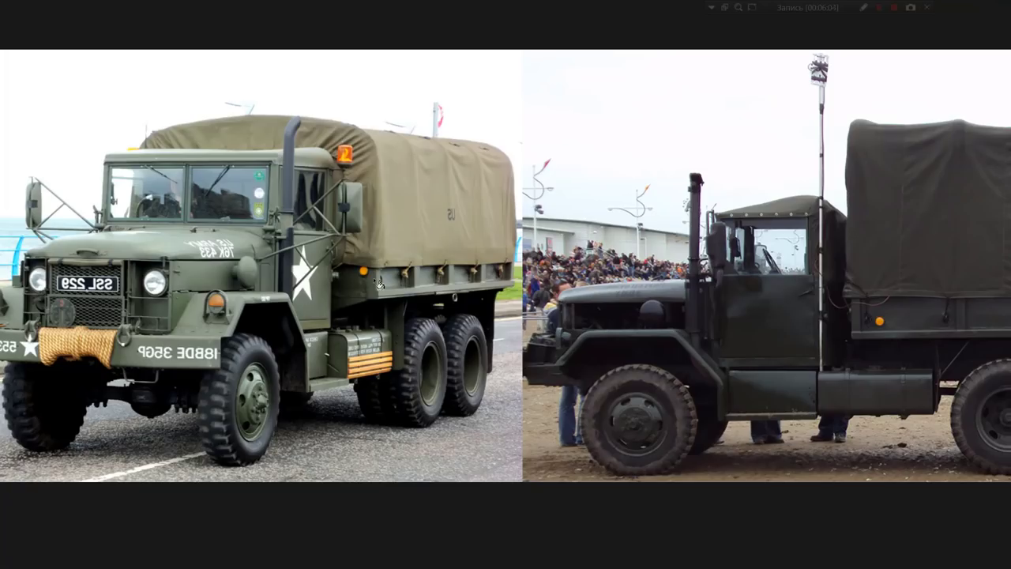
# - Back on the canvas, erase the orange and red side marker lights
pyautogui.hotkey('alt', 'Tab')
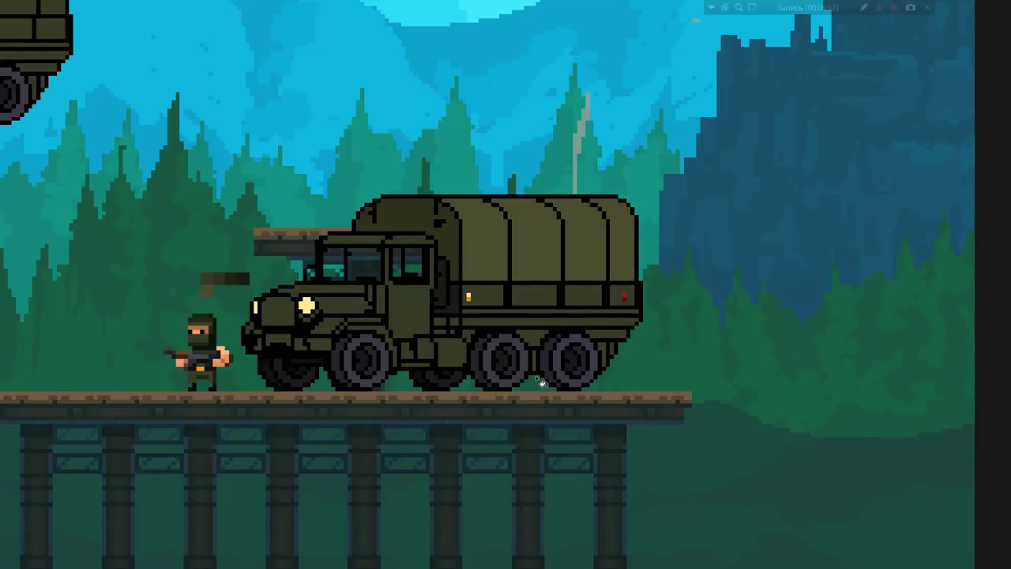
pyautogui.scroll(1, 488, 324)
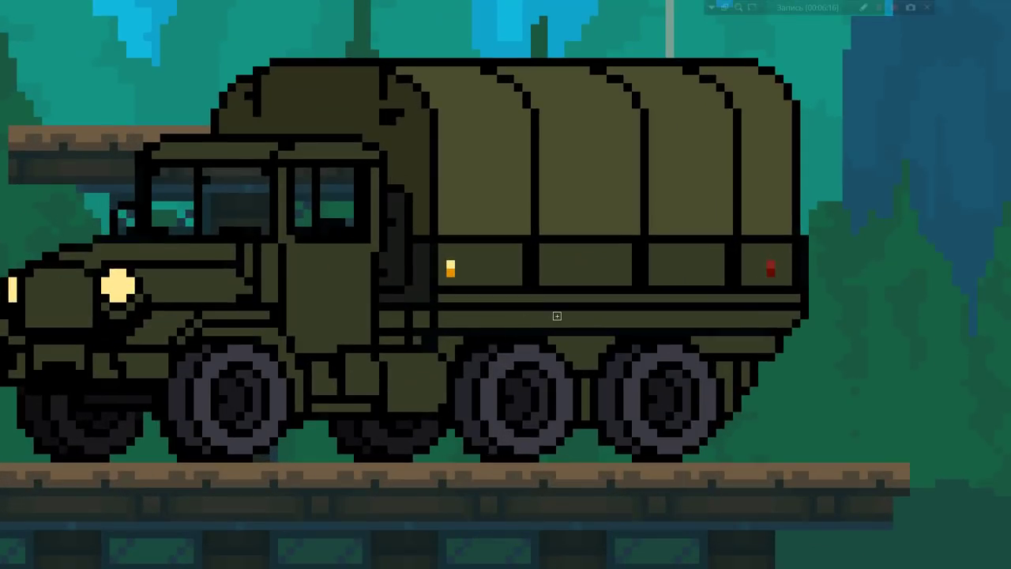
pyautogui.click(450, 269)
pyautogui.click(770, 268)
# - Select the dark front tarp section and lower its saturation to -18 and lightness to -8
pyautogui.click(322, 125)
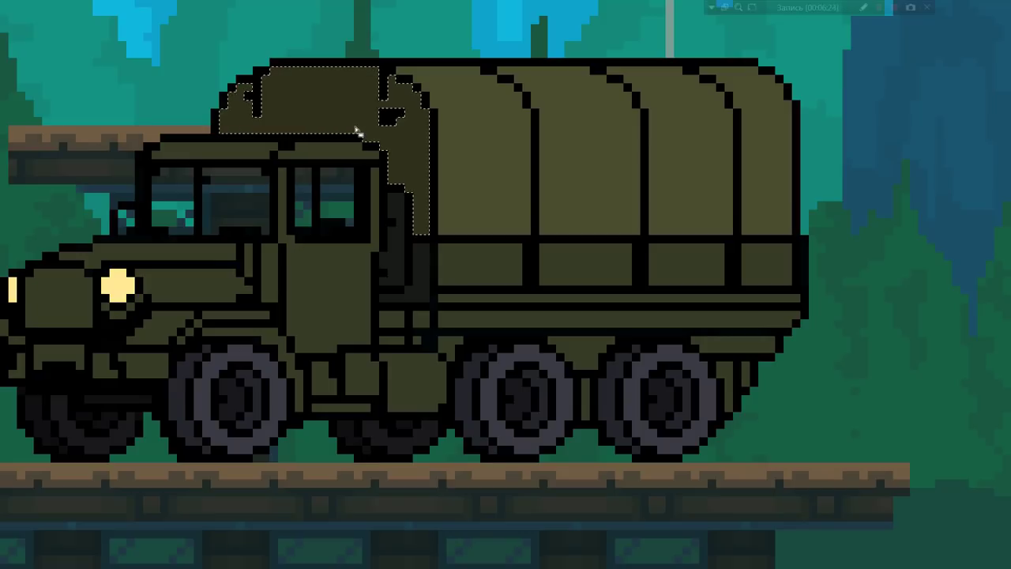
pyautogui.hotkey('ctrl', 'u')
pyautogui.moveTo(741, 219)
pyautogui.mouseDown()
pyautogui.moveTo(732, 219)
pyautogui.moveTo(737, 243)
pyautogui.mouseUp()
pyautogui.scroll(-3, 636, 241)
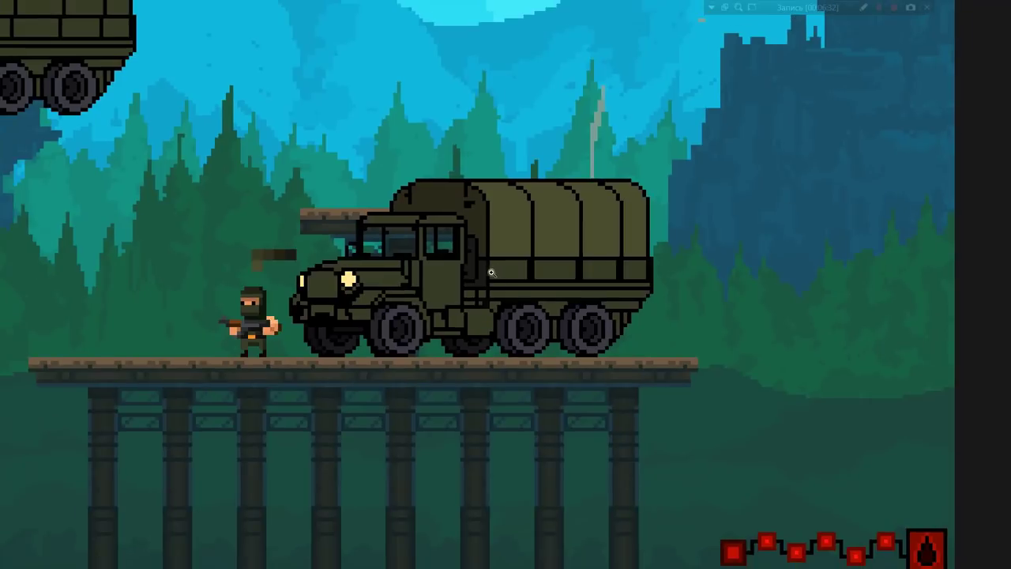
pyautogui.scroll(3, 498, 272)
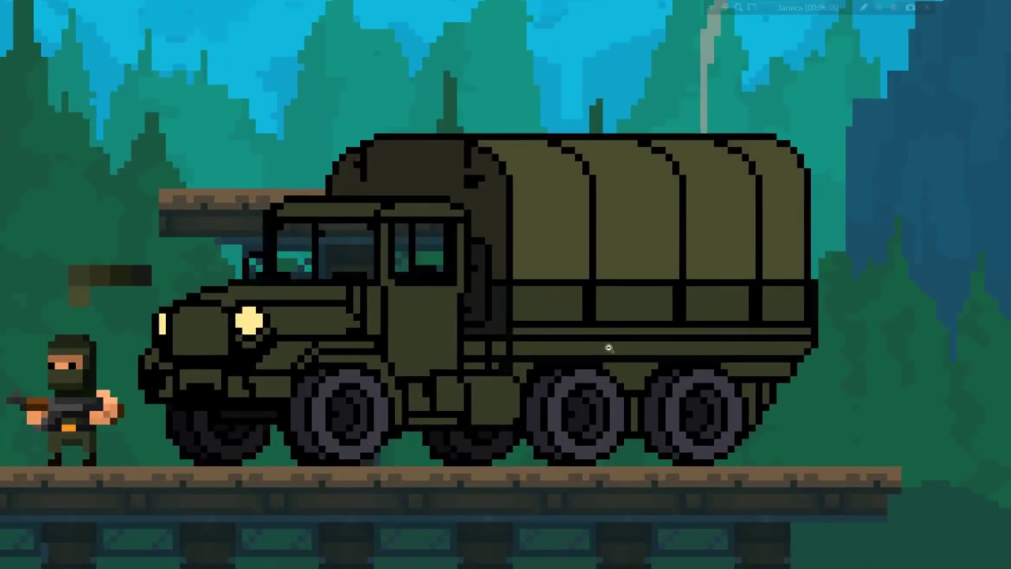
pyautogui.scroll(-3, 576, 356)
pyautogui.scroll(3, 480, 286)
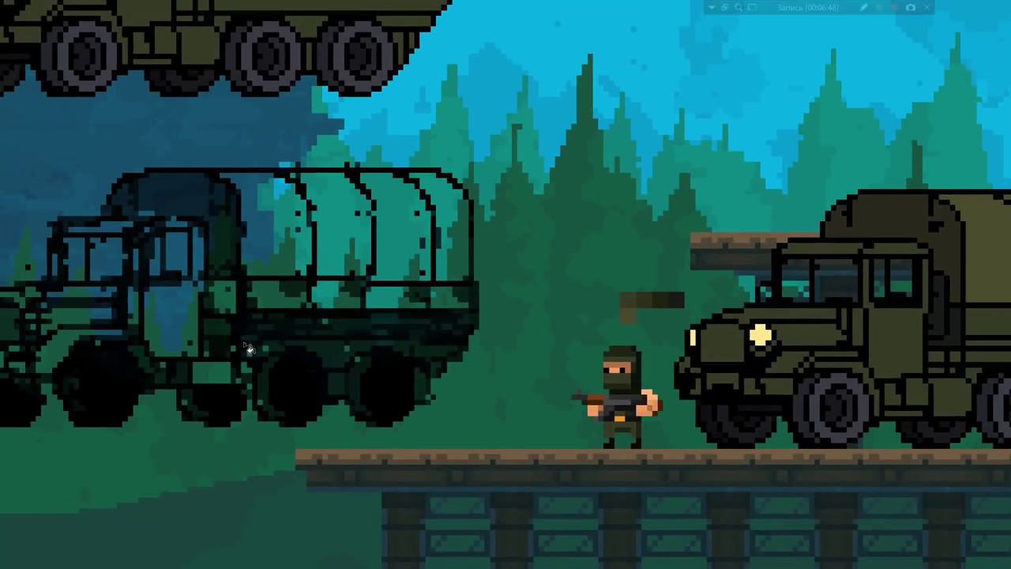
pyautogui.hscroll(5, 451, 341)
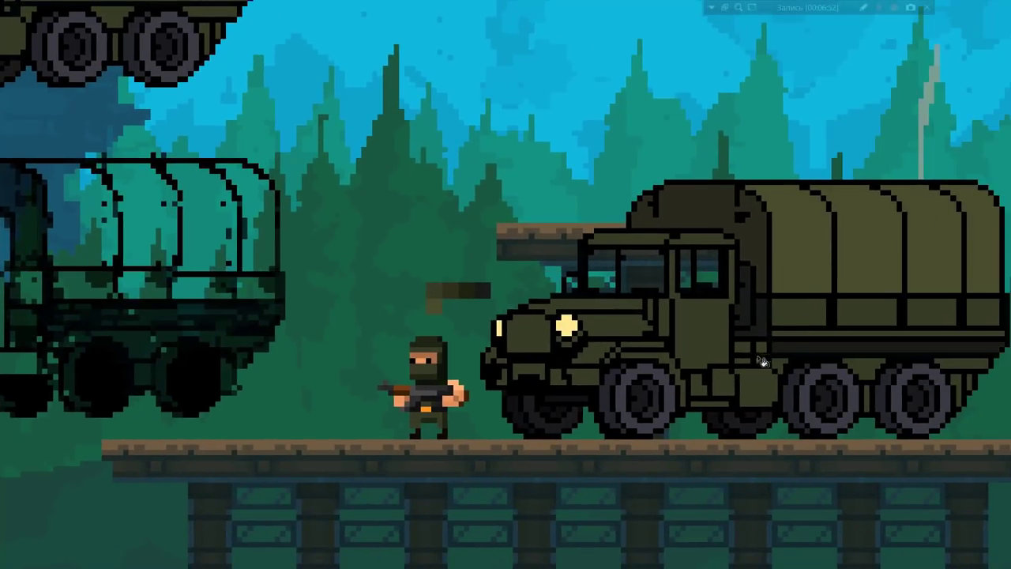
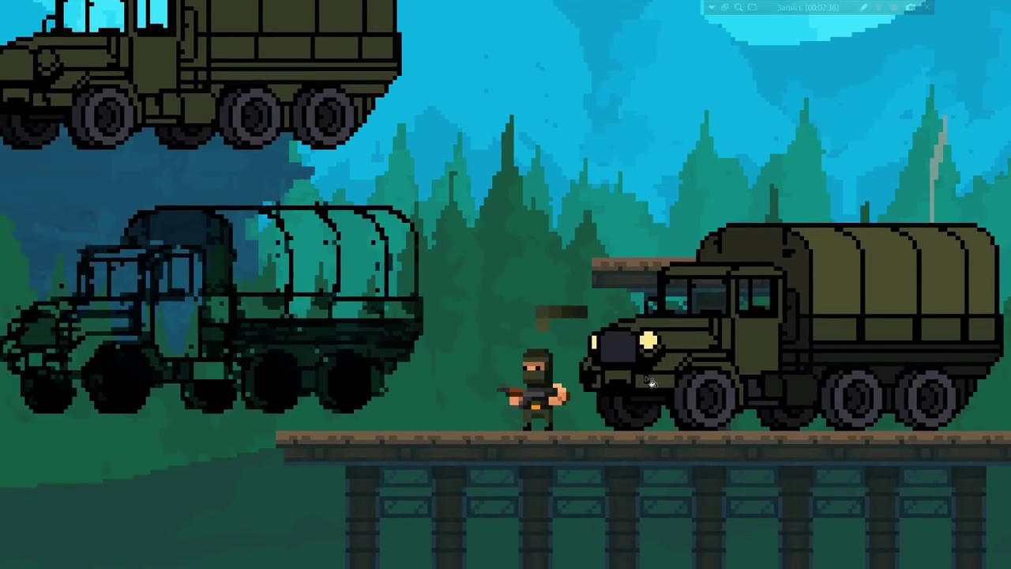
# - Choose a grey tone in the Color panel for the bumper
pyautogui.press('F6')
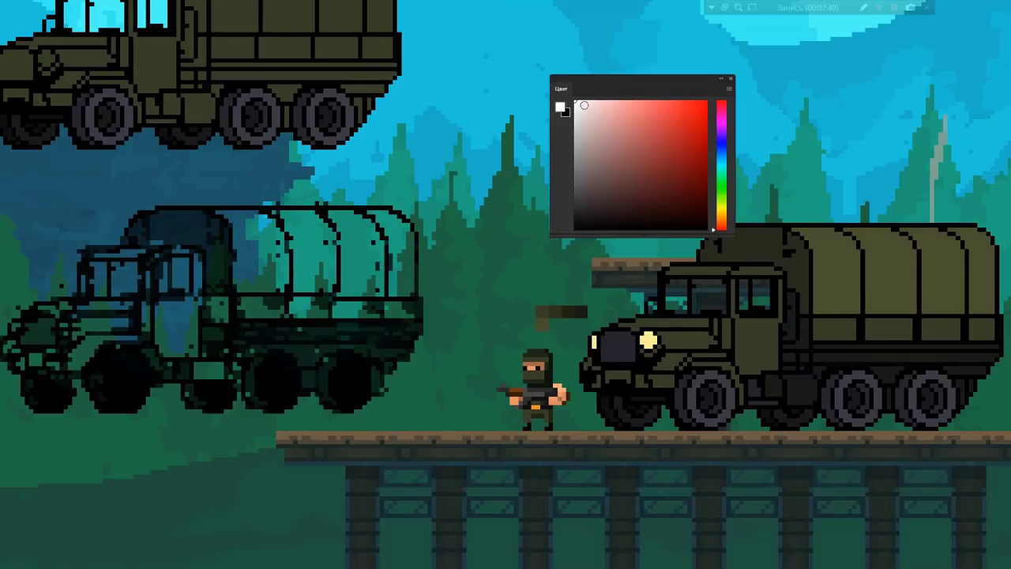
pyautogui.click(582, 148)
pyautogui.moveTo(608, 377); pyautogui.dragTo(630, 381)
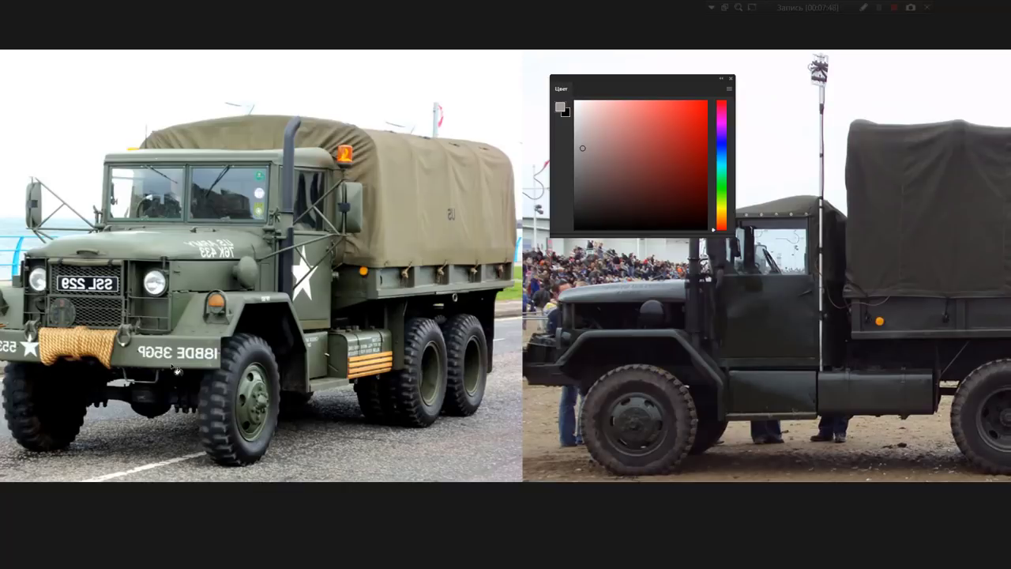
pyautogui.press('F6')
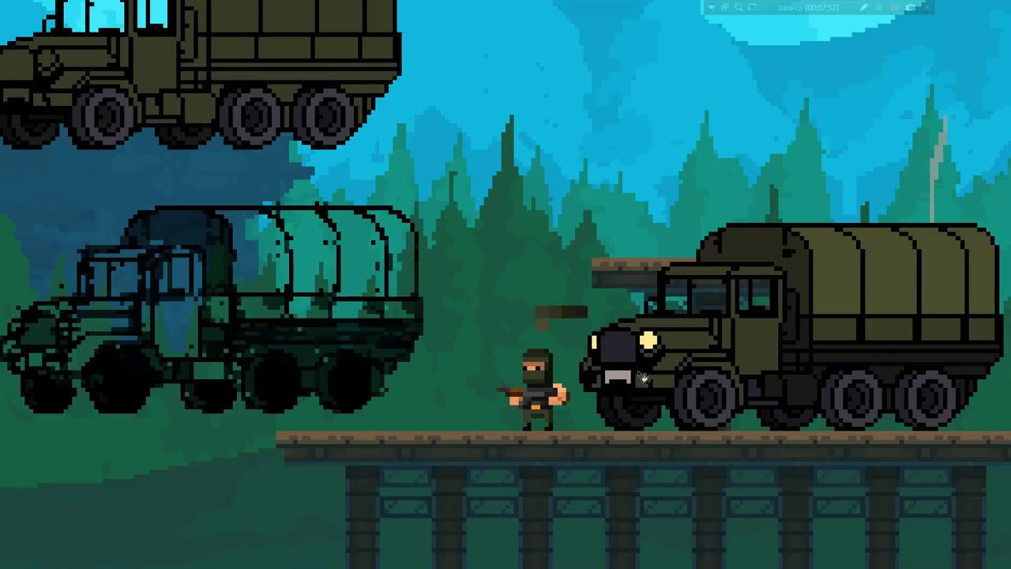
# - Paint the grey bumper piece beneath the truck's dark grille
pyautogui.scroll(1, 644, 379)
pyautogui.scroll(2, 643, 379)
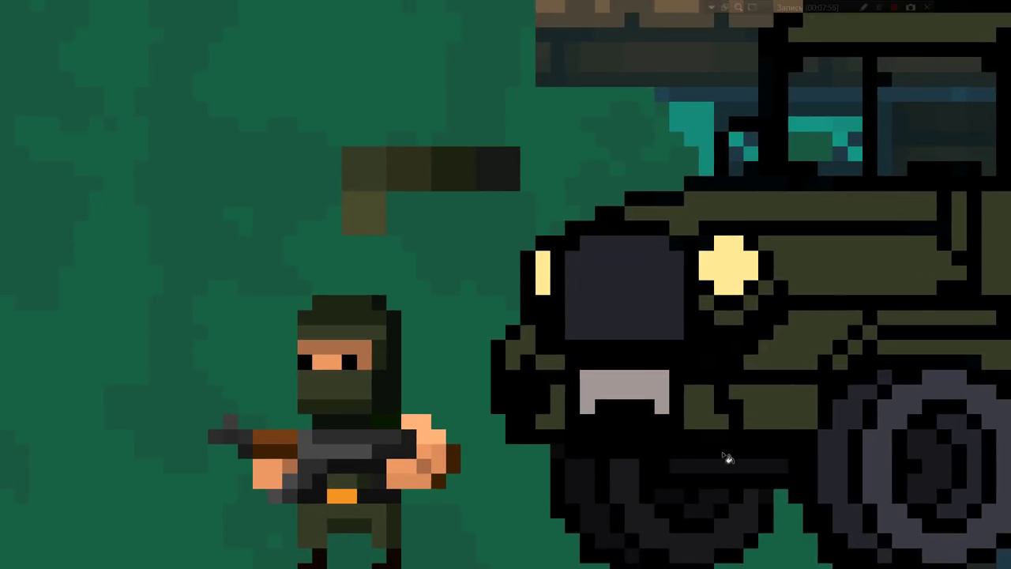
pyautogui.scroll(-3, 727, 458)
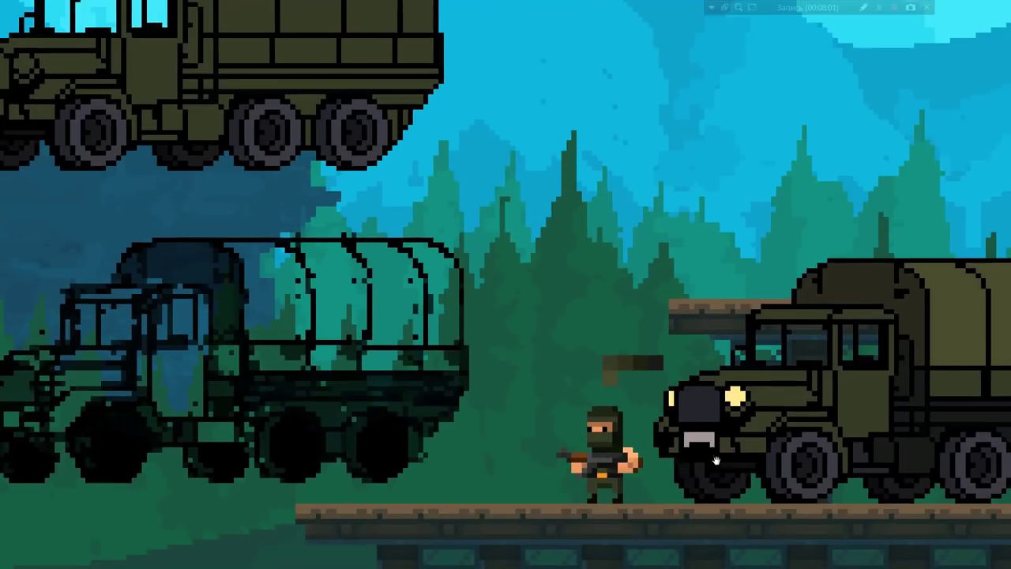
pyautogui.hscroll(2, 716, 460)
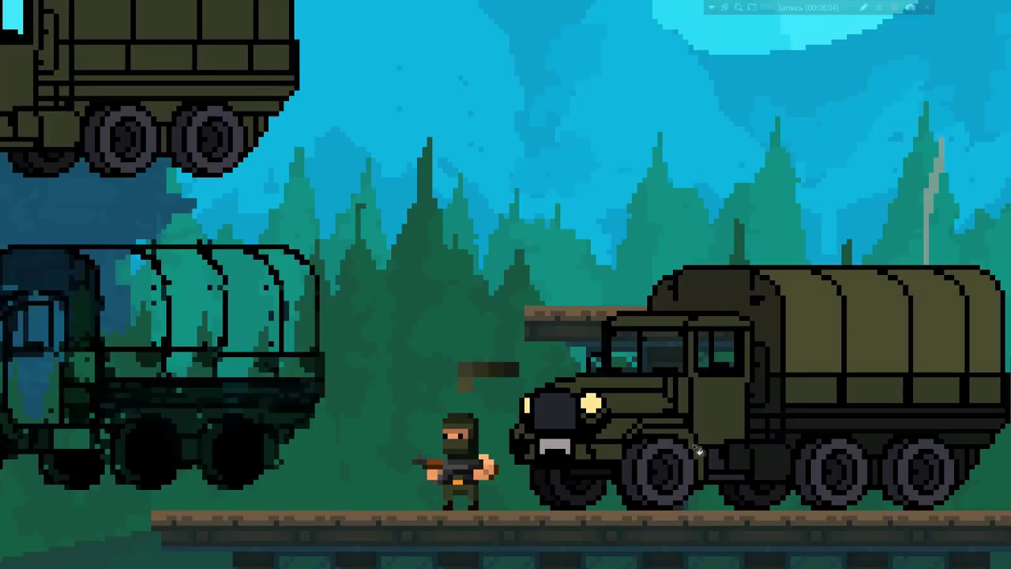
pyautogui.scroll(1, 663, 453)
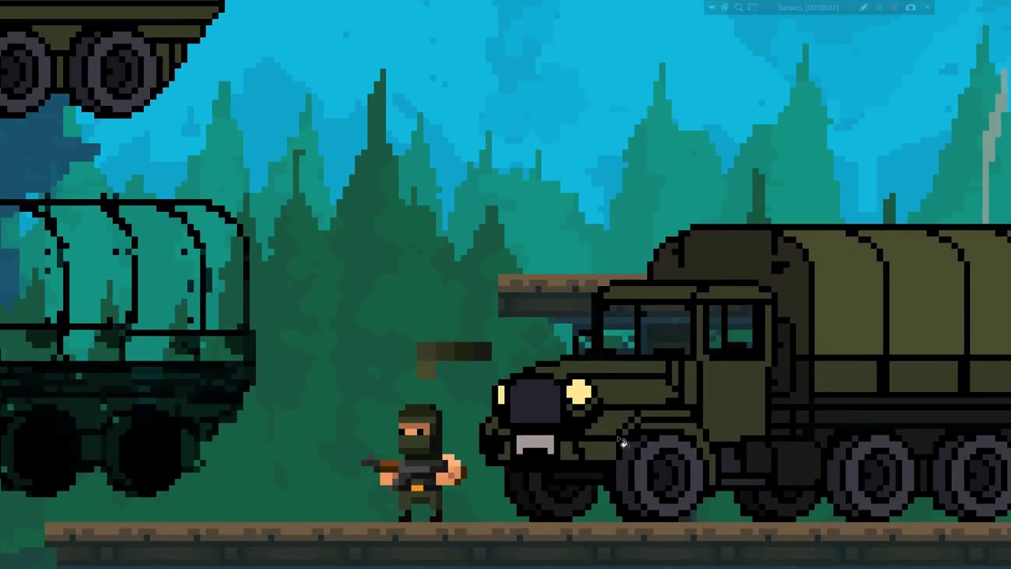
pyautogui.click(632, 385)
# - Create layer Слой 40 and set its blend mode to Linear Dodge (Add)
pyautogui.hotkey('ctrl', 'shift', 'n')
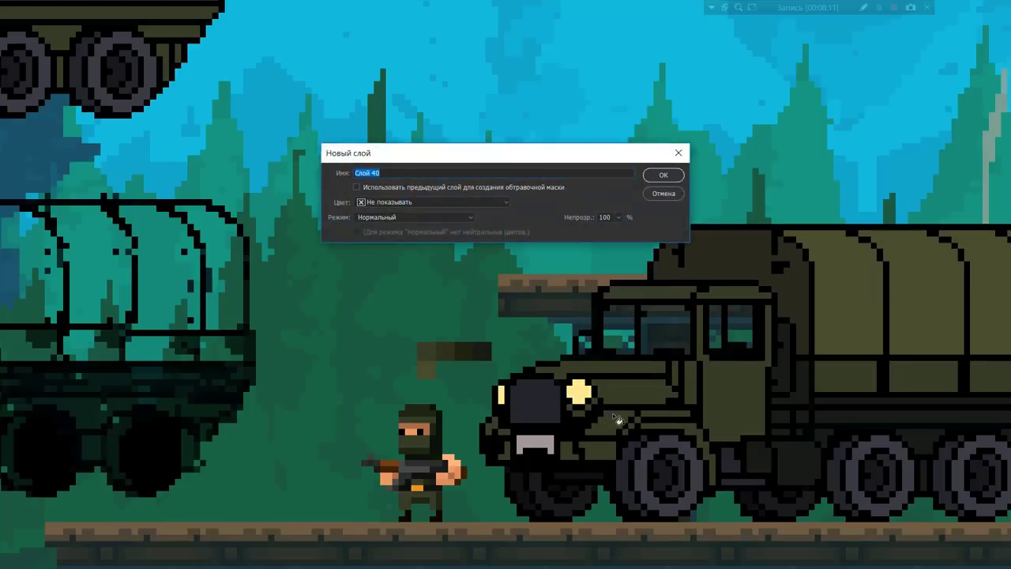
pyautogui.press('Return')
pyautogui.press('F7')
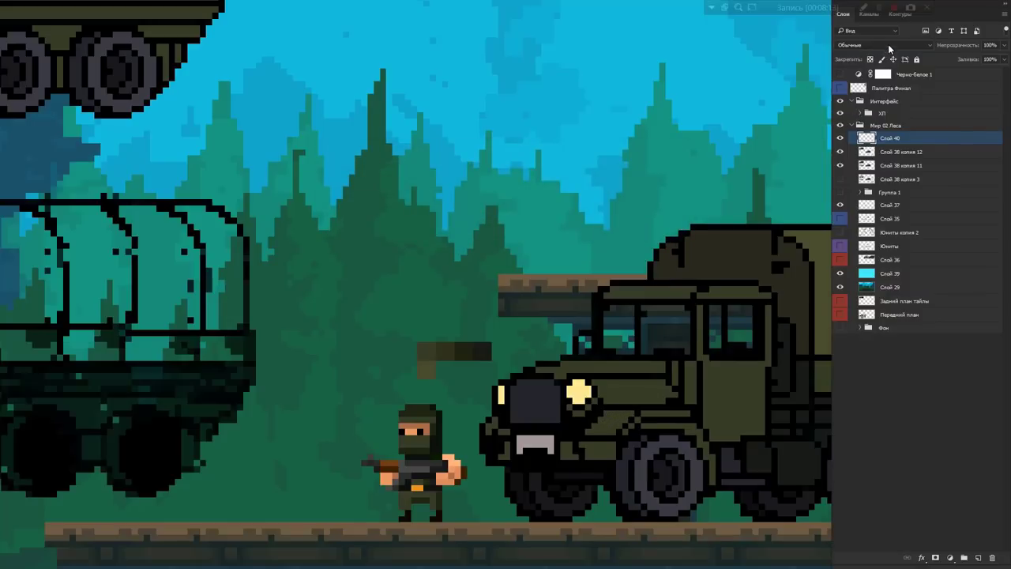
pyautogui.click(887, 45)
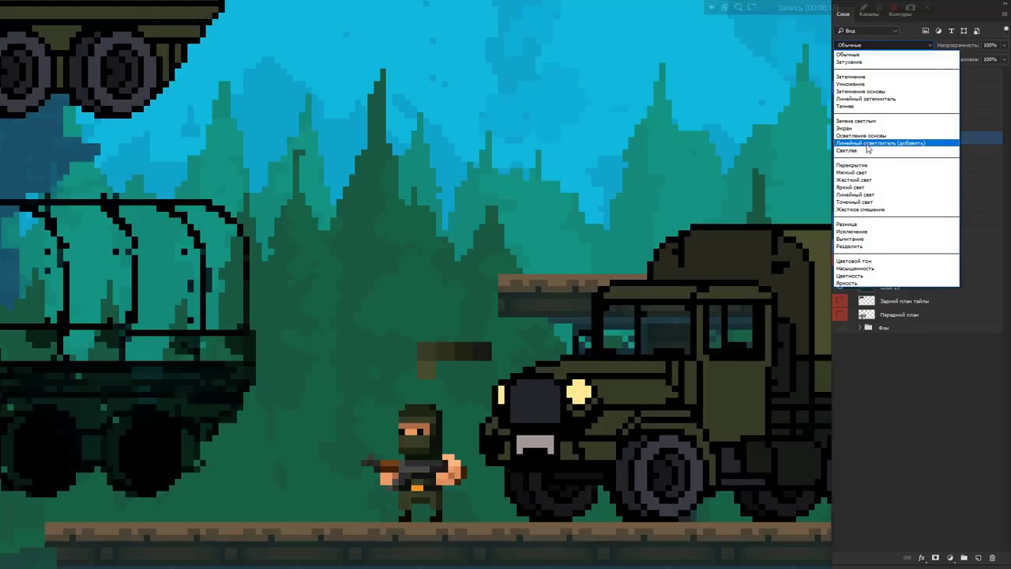
pyautogui.click(867, 143)
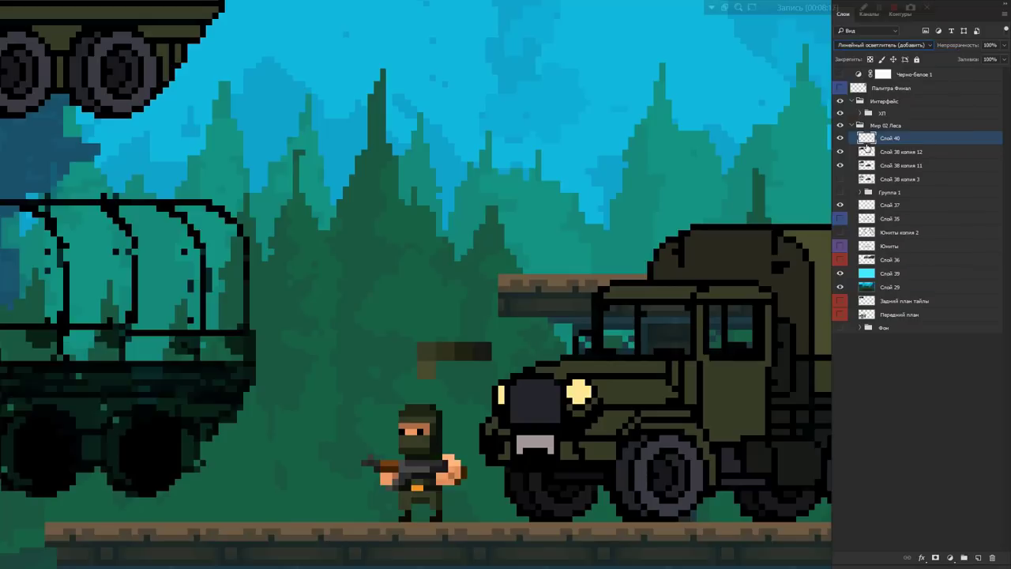
pyautogui.click(608, 430)
# - Paint a light olive highlight along the top of the truck's hood
pyautogui.scroll(1, 631, 416)
pyautogui.scroll(1, 569, 395)
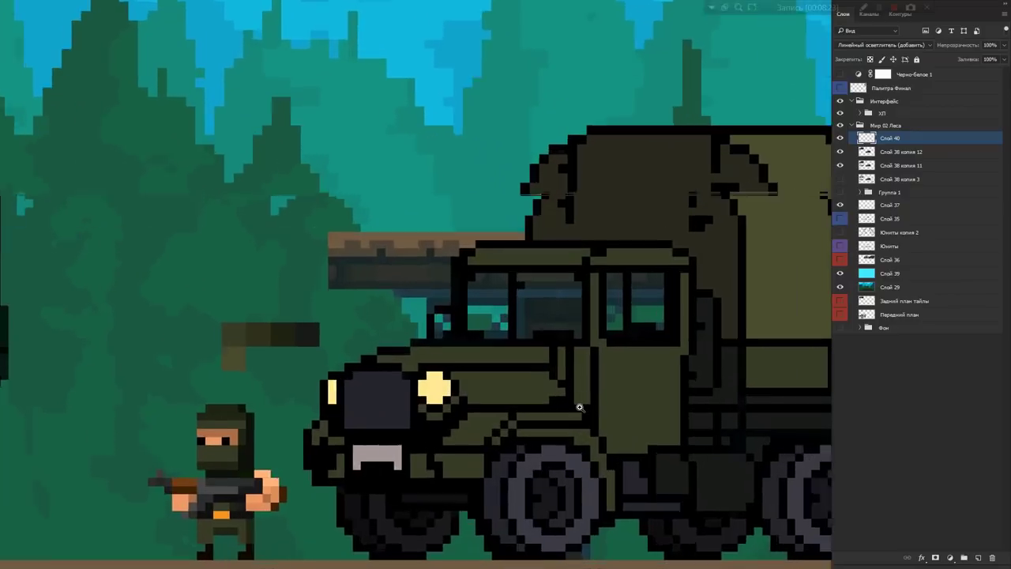
pyautogui.scroll(1, 494, 354)
pyautogui.moveTo(421, 356); pyautogui.dragTo(545, 356)
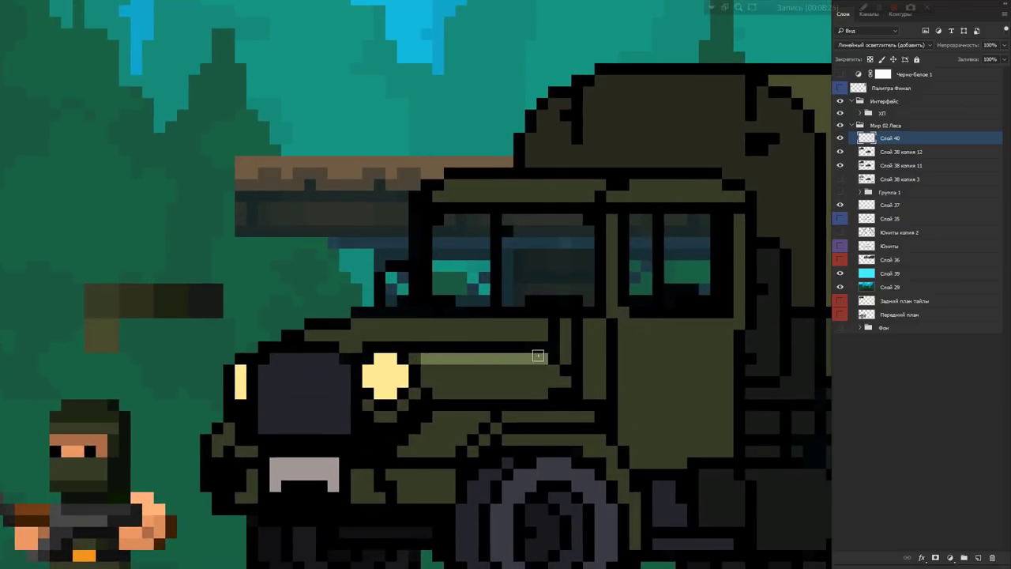
pyautogui.moveTo(426, 366)
pyautogui.mouseDown()
pyautogui.moveTo(548, 366)
pyautogui.moveTo(477, 370)
pyautogui.mouseUp()
pyautogui.scroll(-4, 516, 364)
pyautogui.scroll(1, 545, 377)
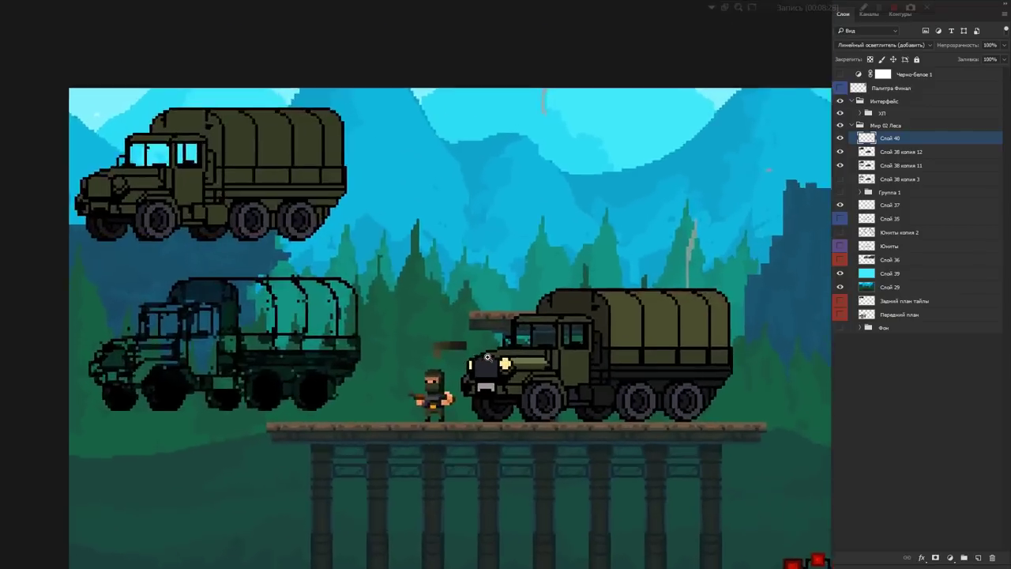
pyautogui.scroll(2, 589, 405)
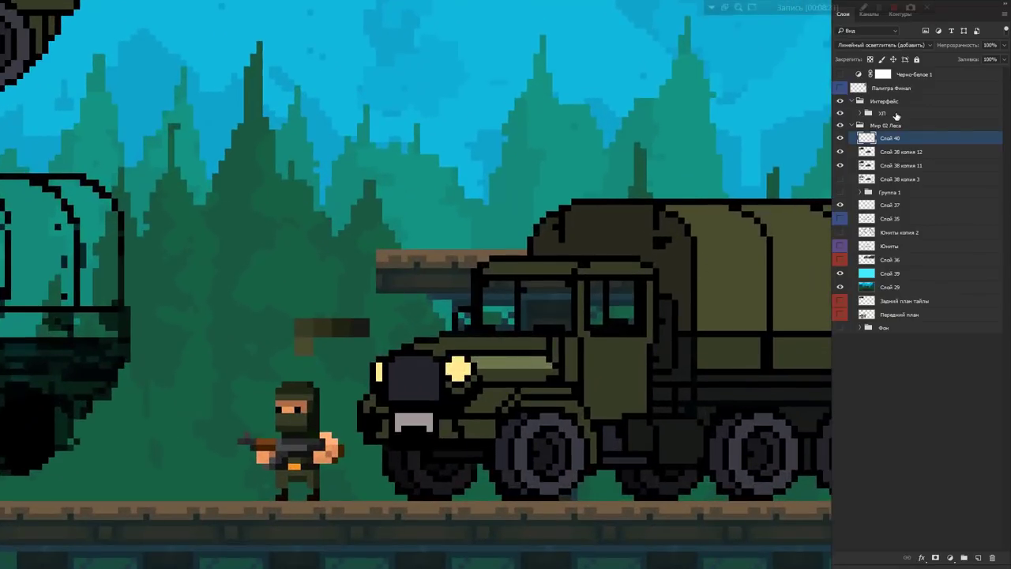
# - Add a lighter olive pixel under the brown bar and set Слой 40 opacity to about 37%
pyautogui.click(886, 153)
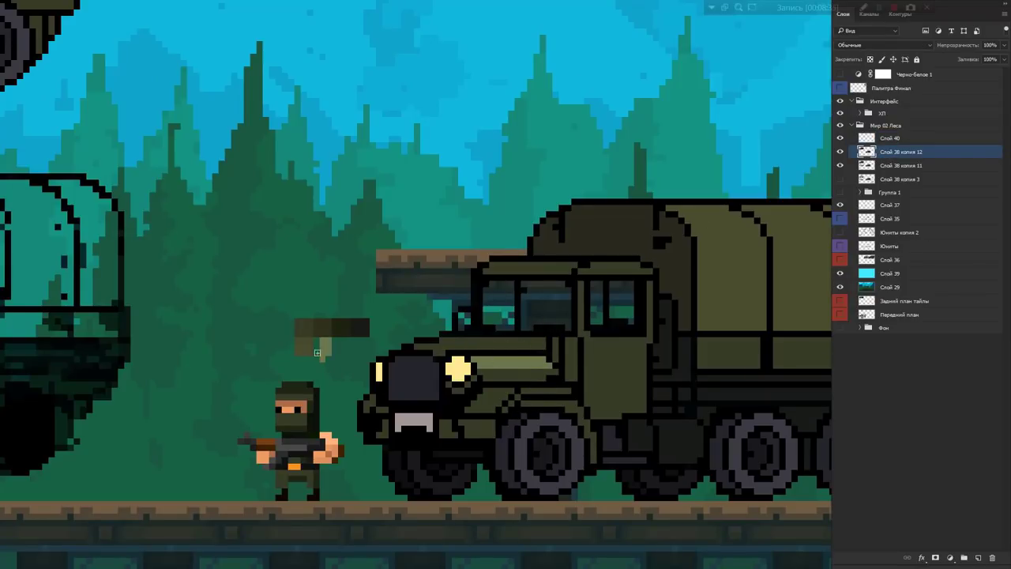
pyautogui.click(318, 349)
pyautogui.click(893, 138)
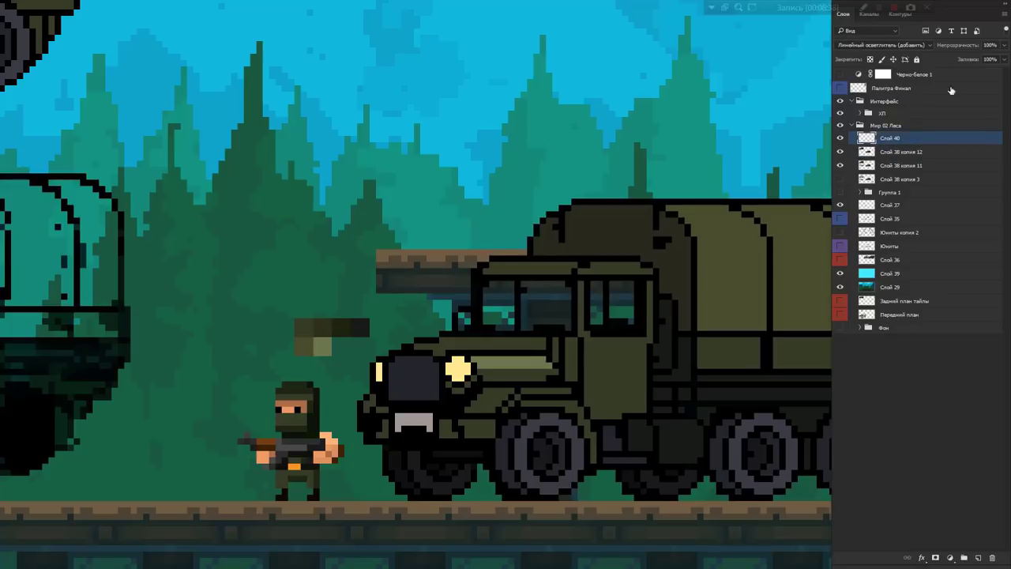
pyautogui.click(1005, 46)
pyautogui.moveTo(981, 60); pyautogui.dragTo(974, 59)
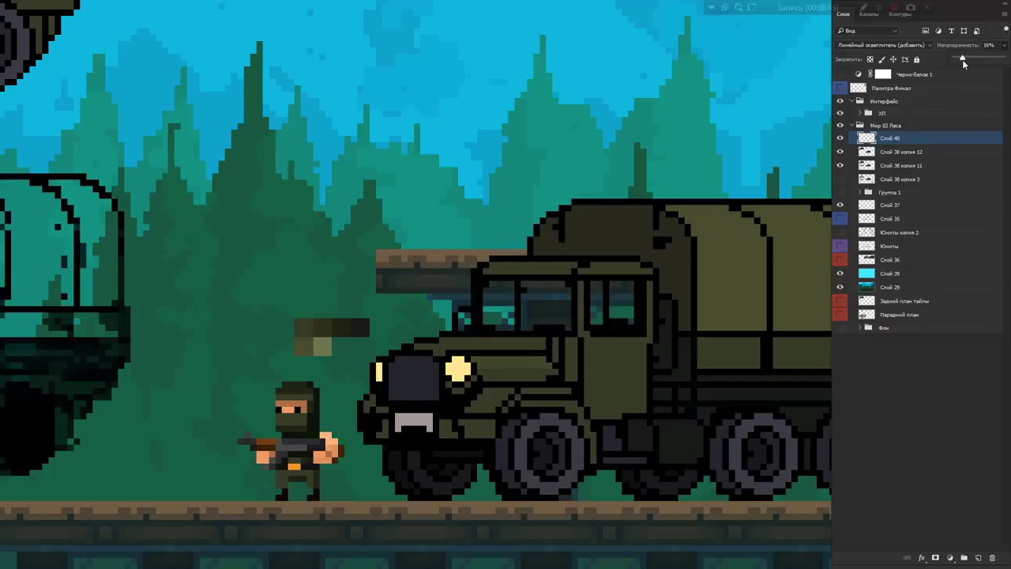
pyautogui.moveTo(962, 59); pyautogui.dragTo(976, 62)
# - Brush a highlight onto the tarp's front top and raise Слой 40 to 100% opacity
pyautogui.click(519, 361)
pyautogui.click(503, 222)
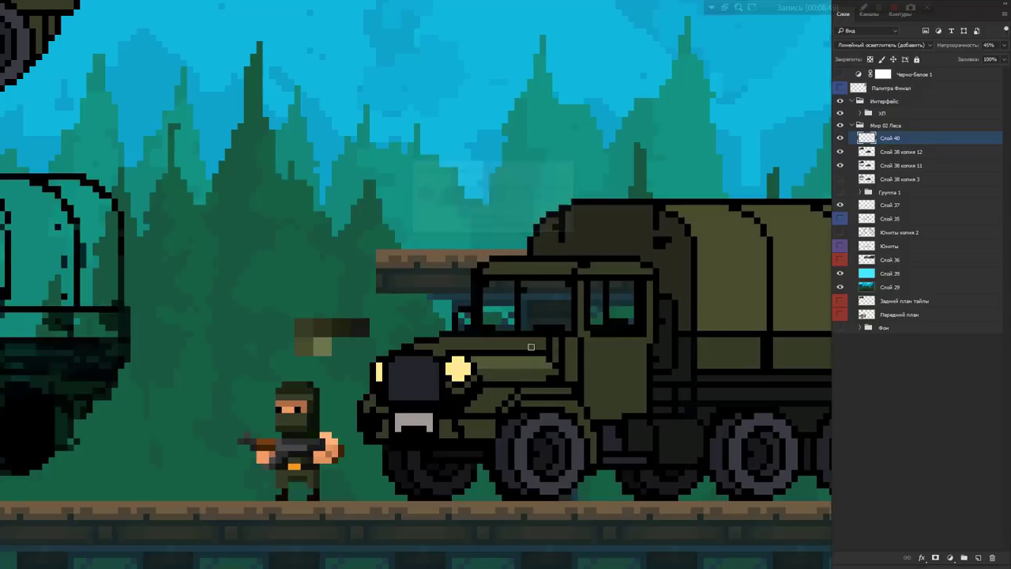
pyautogui.click(884, 165)
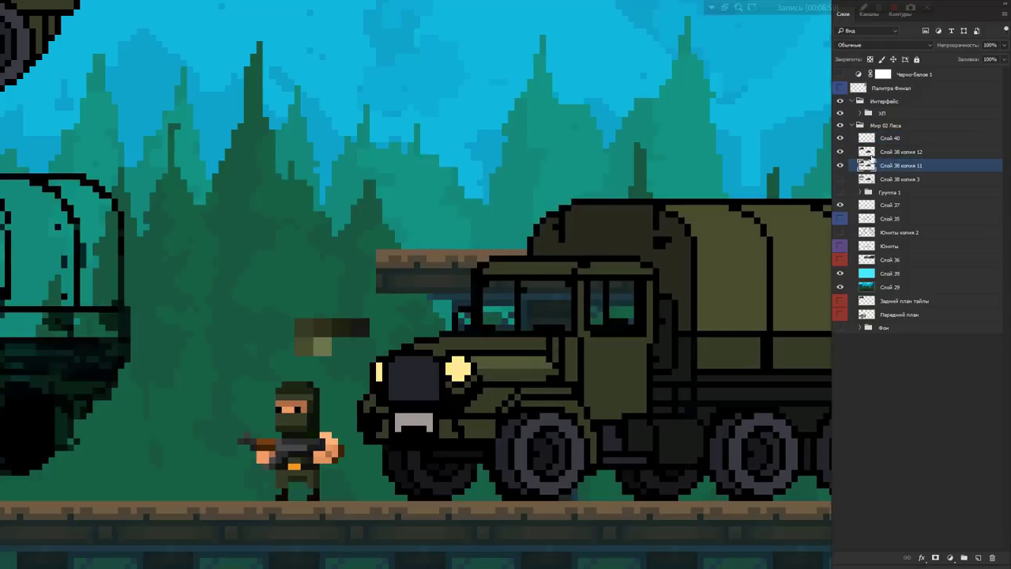
pyautogui.click(447, 361)
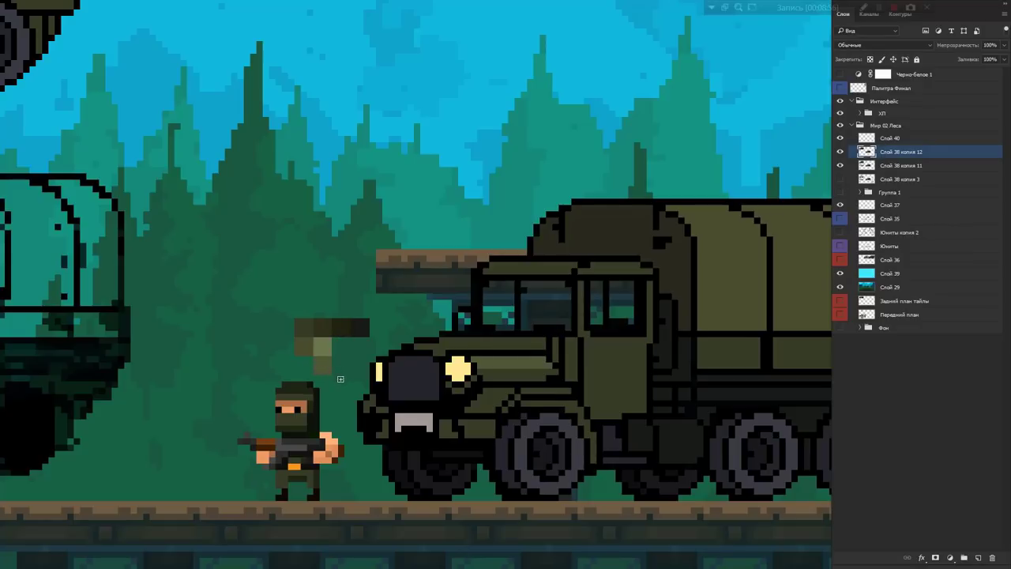
pyautogui.keyDown('ctrl'); pyautogui.click(720, 235); pyautogui.keyUp('ctrl')
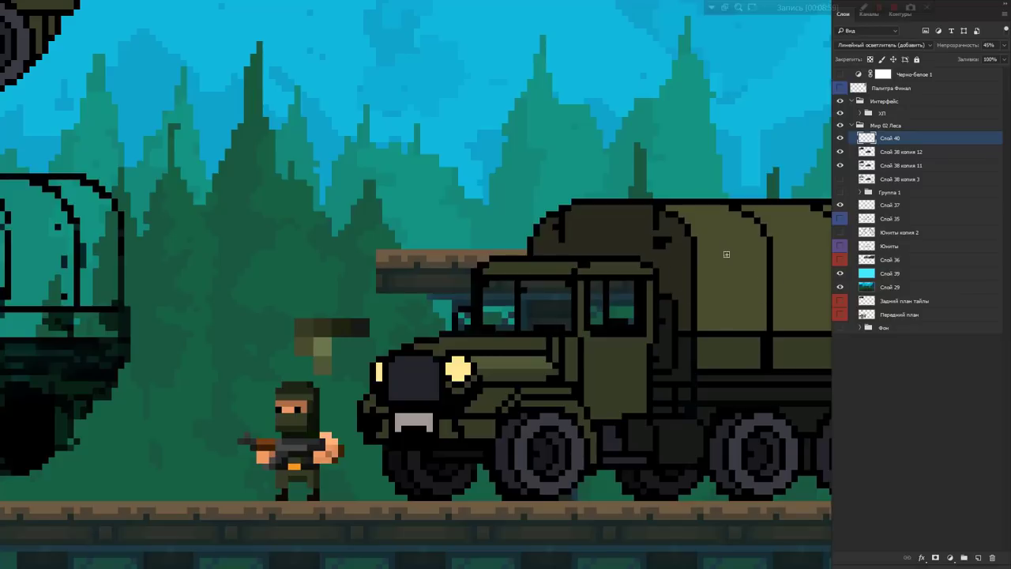
pyautogui.moveTo(716, 226)
pyautogui.mouseDown()
pyautogui.moveTo(707, 224)
pyautogui.moveTo(754, 233)
pyautogui.mouseUp()
pyautogui.hscroll(3, 687, 229)
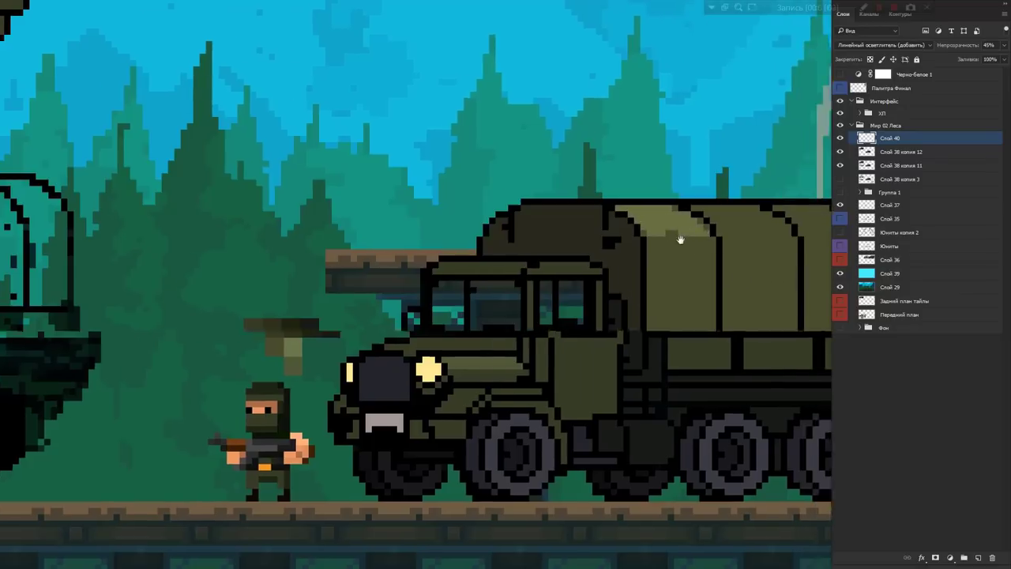
pyautogui.moveTo(1003, 45); pyautogui.dragTo(1004, 58)
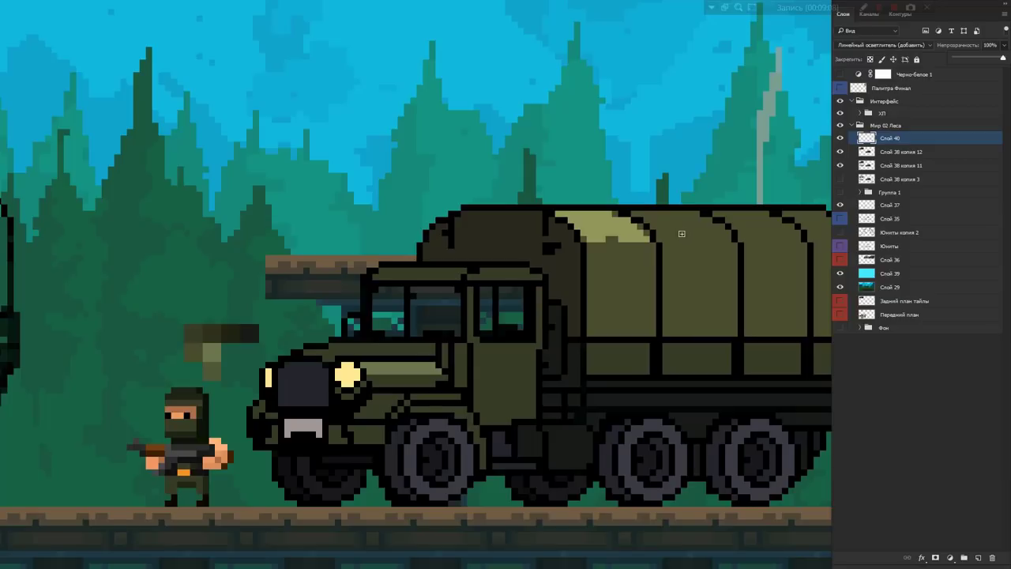
# - Mute the Слой 40 highlights with Hue -4, Saturation -24, Lightness +14
pyautogui.hotkey('ctrl', 'u')
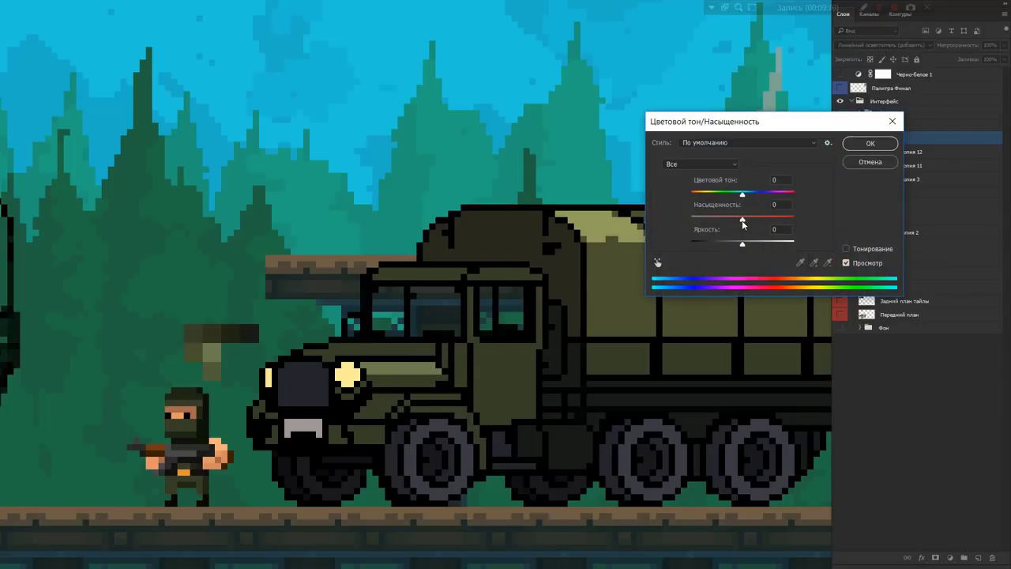
pyautogui.moveTo(742, 220)
pyautogui.mouseDown()
pyautogui.moveTo(724, 192)
pyautogui.moveTo(740, 193)
pyautogui.mouseUp()
pyautogui.moveTo(743, 245)
pyautogui.mouseDown()
pyautogui.moveTo(754, 246)
pyautogui.moveTo(733, 220)
pyautogui.mouseUp()
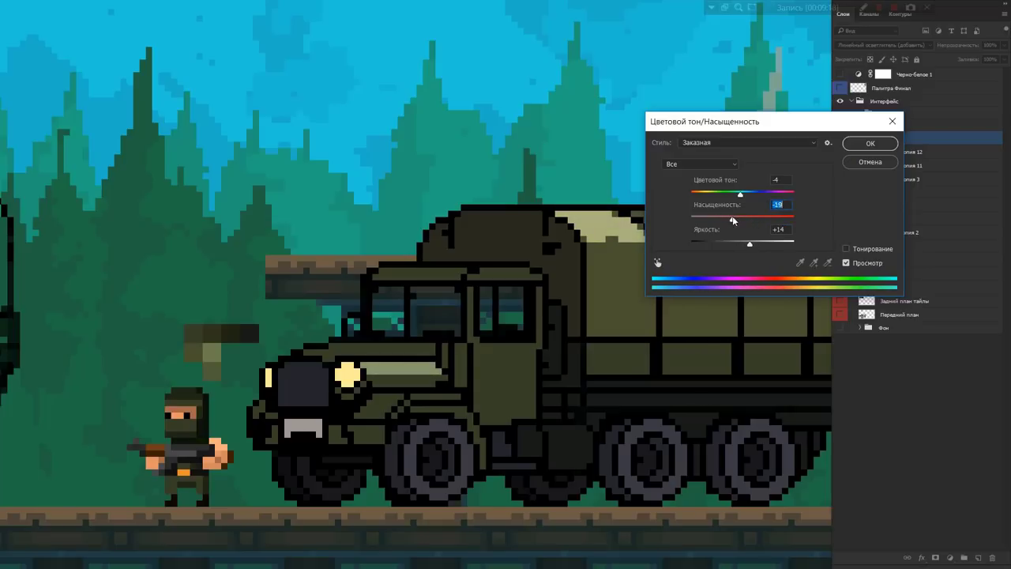
pyautogui.click(855, 145)
pyautogui.click(873, 153)
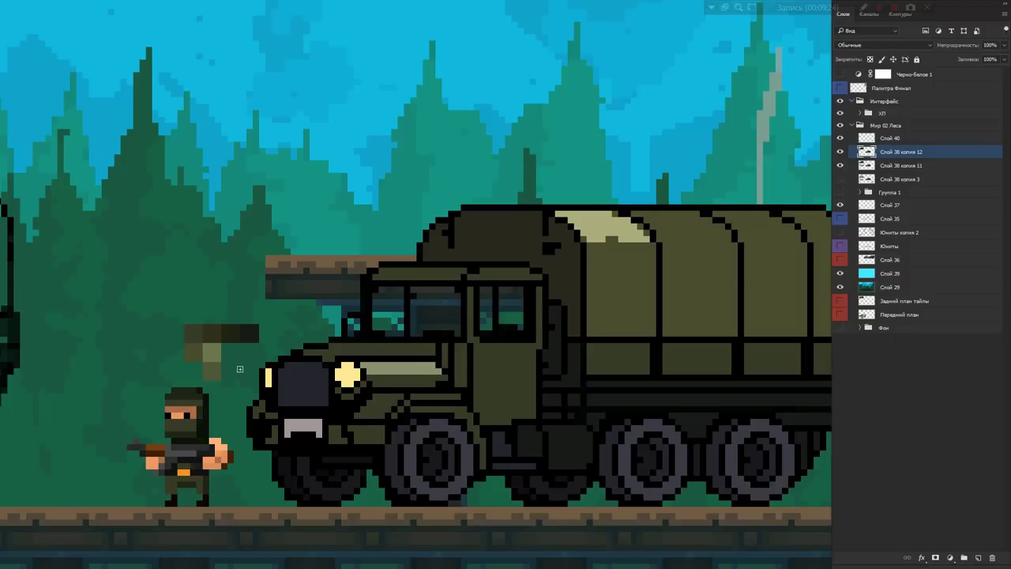
# - Extend the pale green pixels under the brown bar, then paint the windshield cyan in Normal mode
pyautogui.moveTo(229, 378); pyautogui.dragTo(234, 377)
pyautogui.click(876, 139)
pyautogui.moveTo(660, 310); pyautogui.dragTo(553, 293)
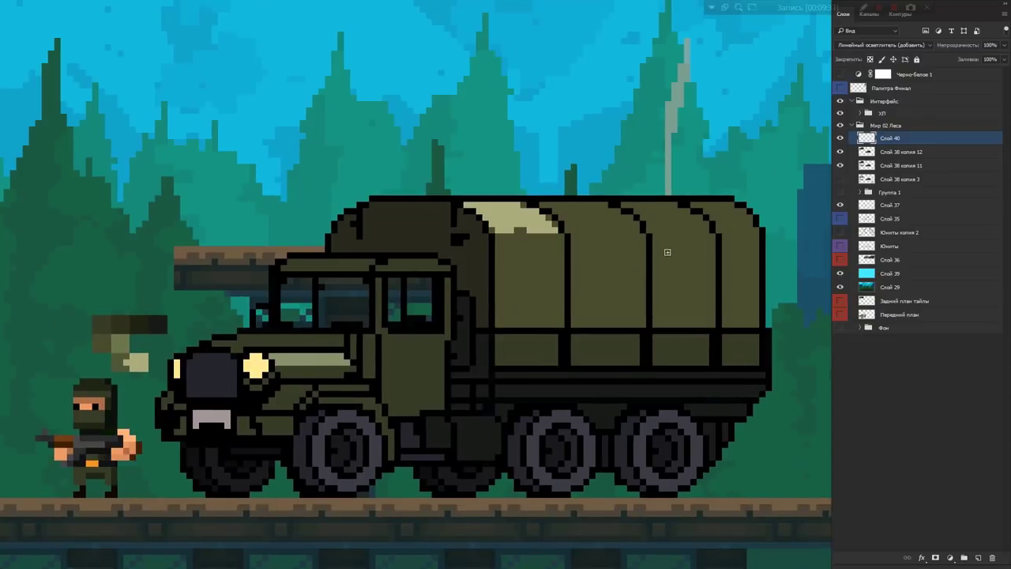
pyautogui.click(862, 47)
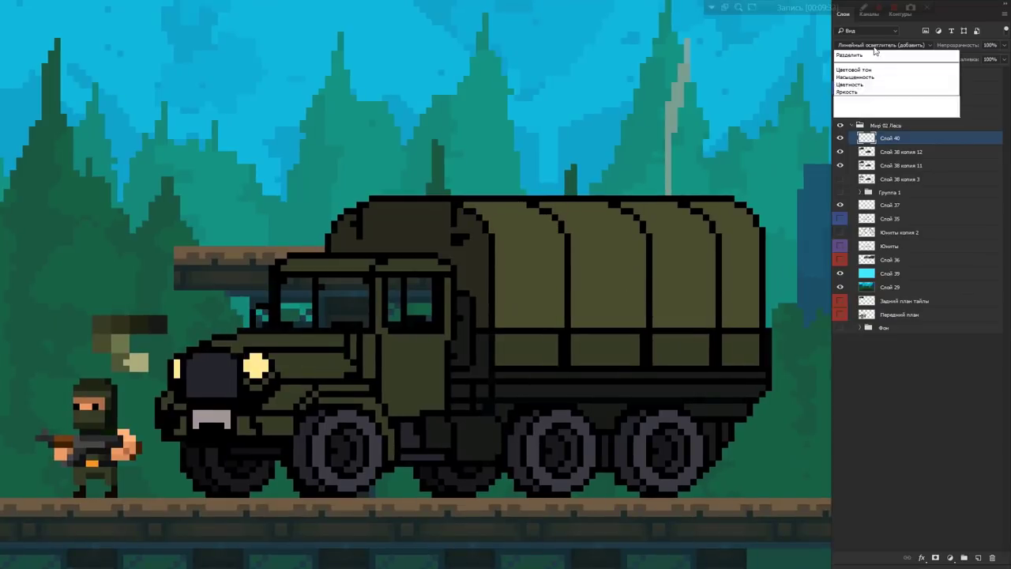
pyautogui.click(850, 55)
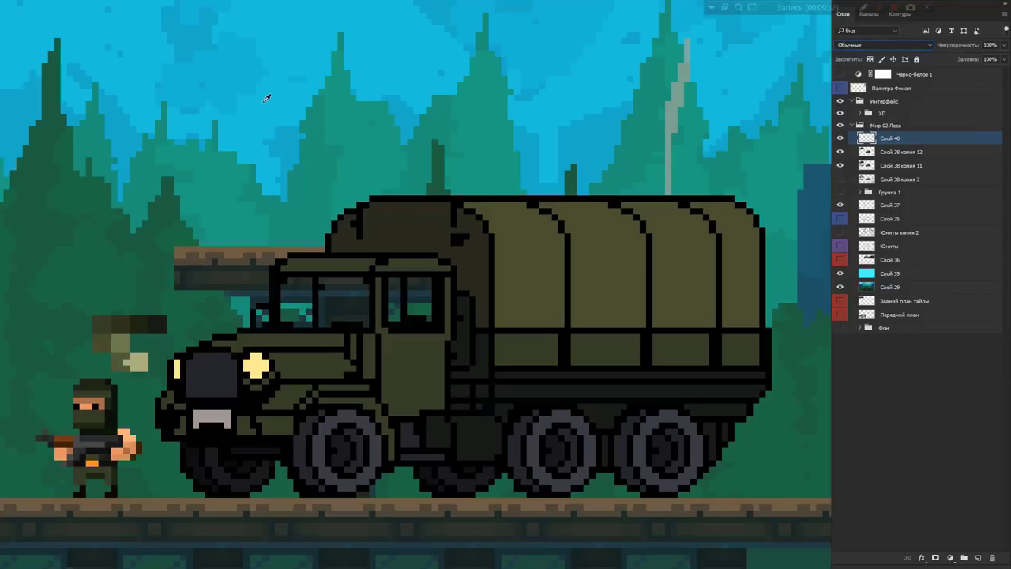
pyautogui.moveTo(285, 317)
pyautogui.mouseDown()
pyautogui.moveTo(285, 286)
pyautogui.moveTo(340, 277)
pyautogui.moveTo(302, 274)
pyautogui.moveTo(341, 272)
pyautogui.moveTo(366, 294)
pyautogui.moveTo(315, 324)
pyautogui.moveTo(294, 324)
pyautogui.moveTo(289, 300)
pyautogui.moveTo(302, 297)
pyautogui.moveTo(314, 316)
pyautogui.moveTo(340, 286)
pyautogui.moveTo(356, 316)
pyautogui.moveTo(328, 290)
pyautogui.moveTo(353, 289)
pyautogui.mouseUp()
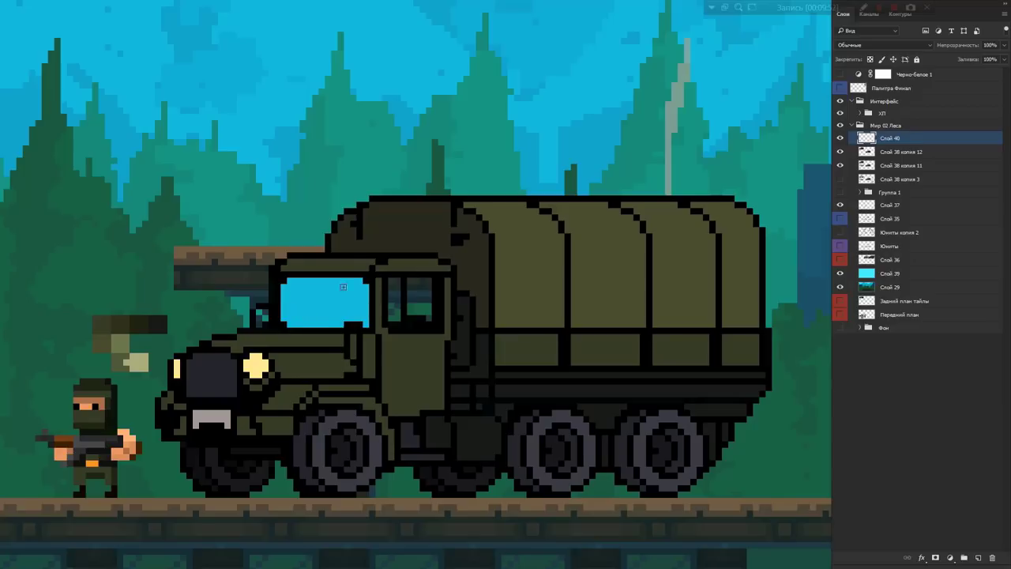
# - Paint the side cab window cyan and pick a brighter cyan for glare
pyautogui.moveTo(394, 316)
pyautogui.mouseDown()
pyautogui.moveTo(390, 285)
pyautogui.moveTo(400, 280)
pyautogui.moveTo(403, 313)
pyautogui.moveTo(404, 281)
pyautogui.moveTo(411, 296)
pyautogui.moveTo(425, 285)
pyautogui.moveTo(411, 313)
pyautogui.moveTo(428, 313)
pyautogui.mouseUp()
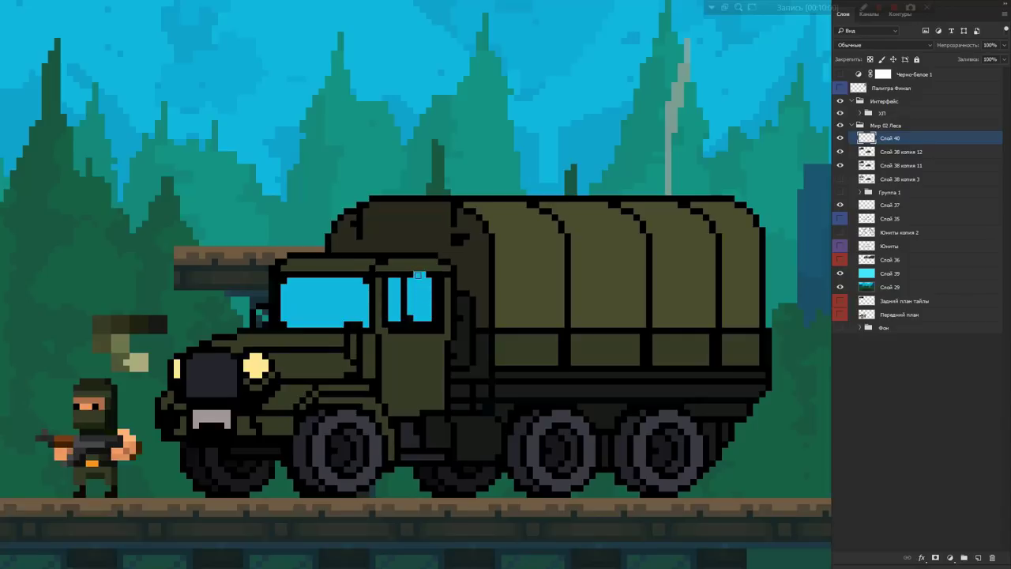
pyautogui.moveTo(433, 321); pyautogui.dragTo(436, 318)
pyautogui.press('F6')
pyautogui.moveTo(684, 109); pyautogui.dragTo(662, 98)
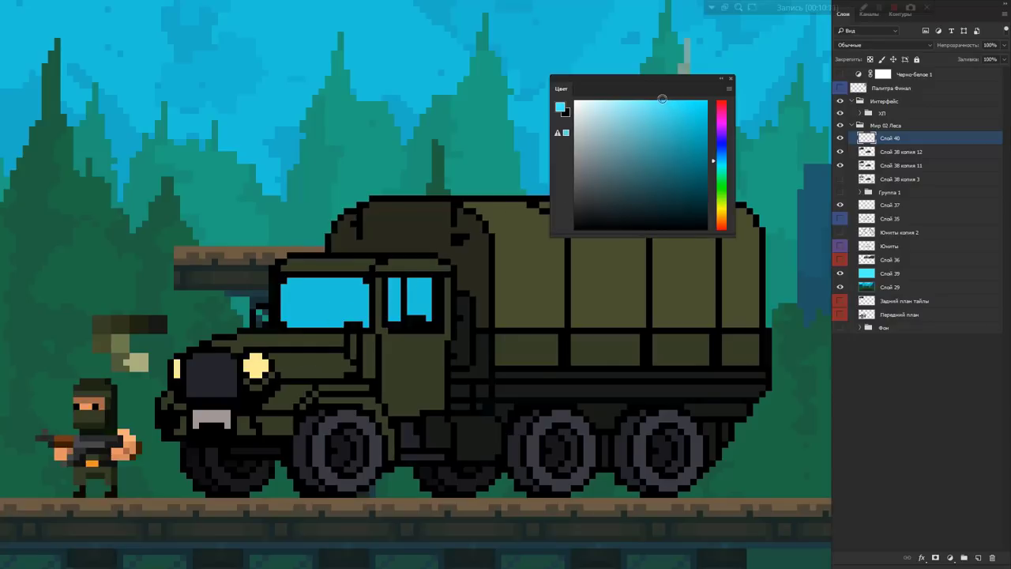
pyautogui.press('F6')
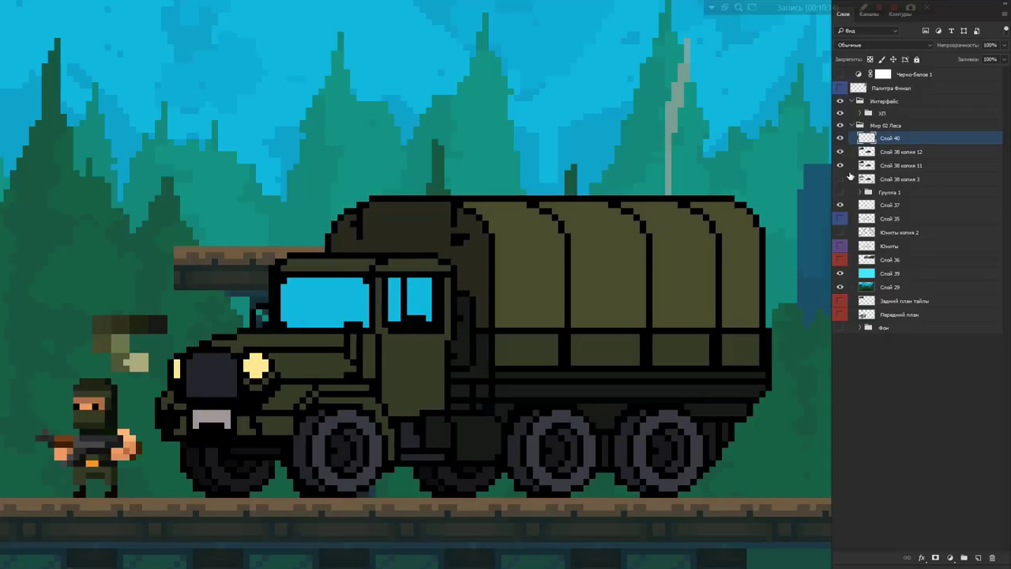
# - Paint light diagonal glare streaks across both selected cab windows, then deselect
pyautogui.keyDown('ctrl'); pyautogui.click(866, 152); pyautogui.keyUp('ctrl')
pyautogui.moveTo(319, 281); pyautogui.dragTo(306, 317)
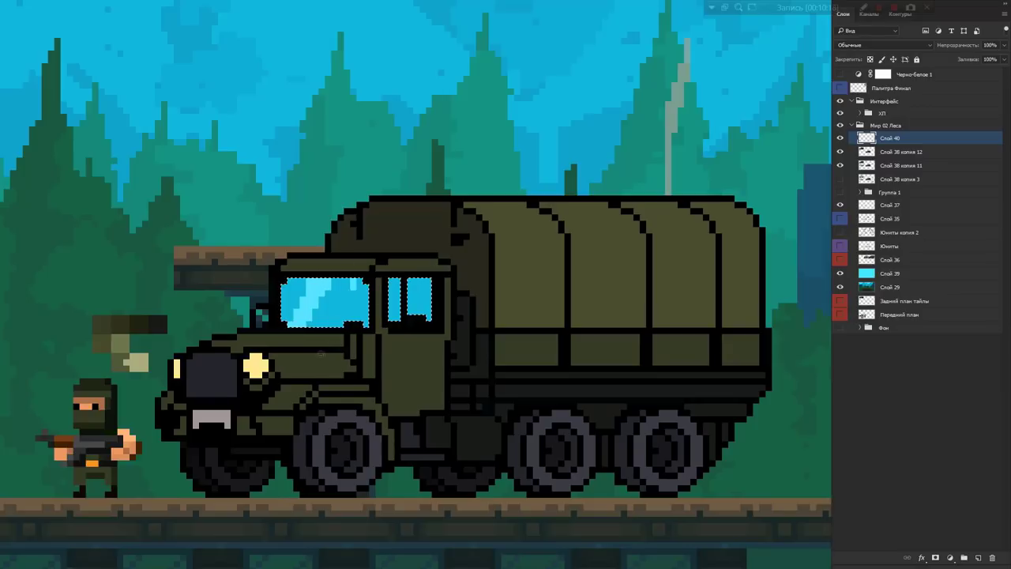
pyautogui.moveTo(357, 275); pyautogui.dragTo(330, 326)
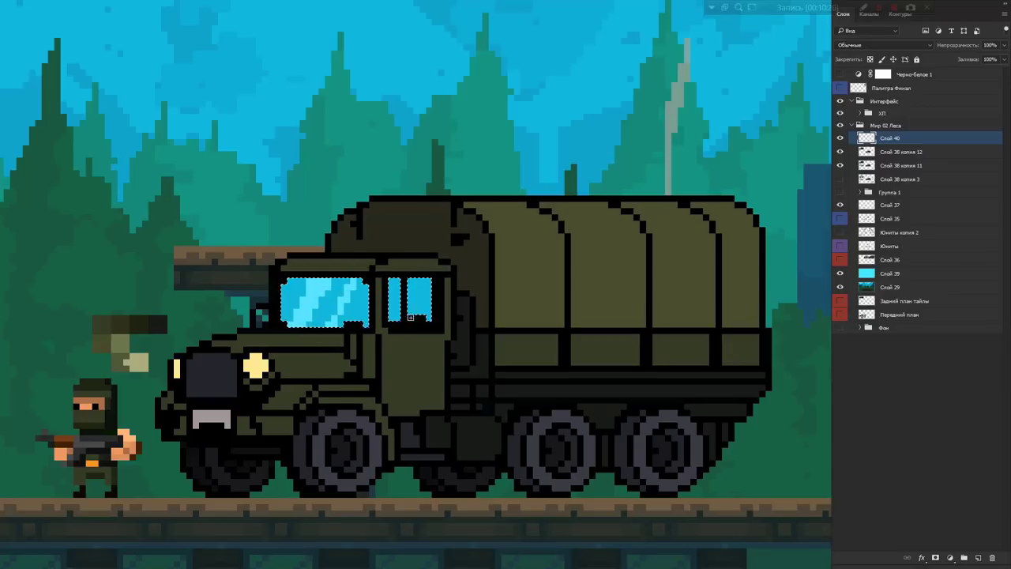
pyautogui.hotkey('ctrl', 'd')
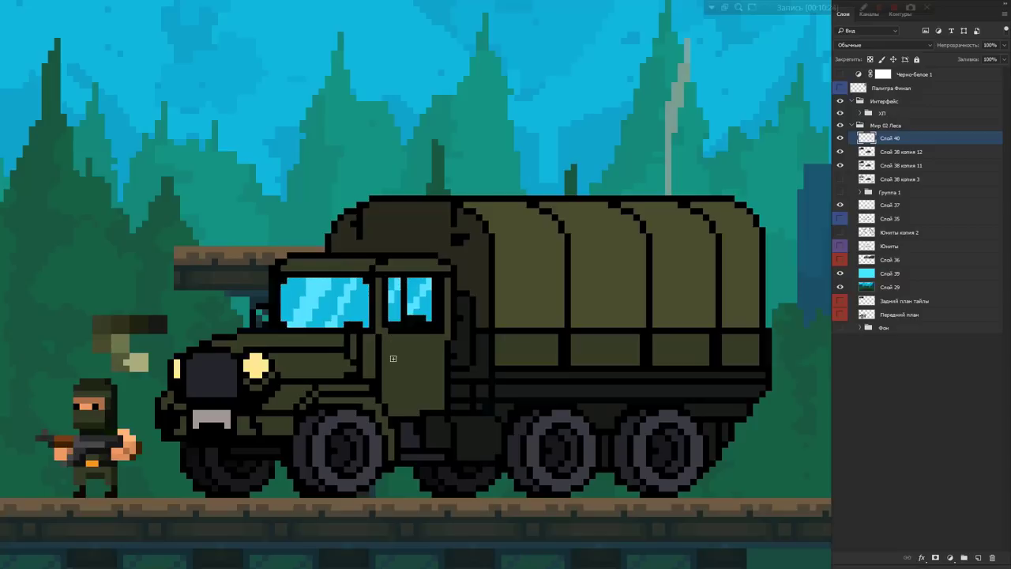
# - Fade the window glass layer to about 30% opacity
pyautogui.click(1003, 47)
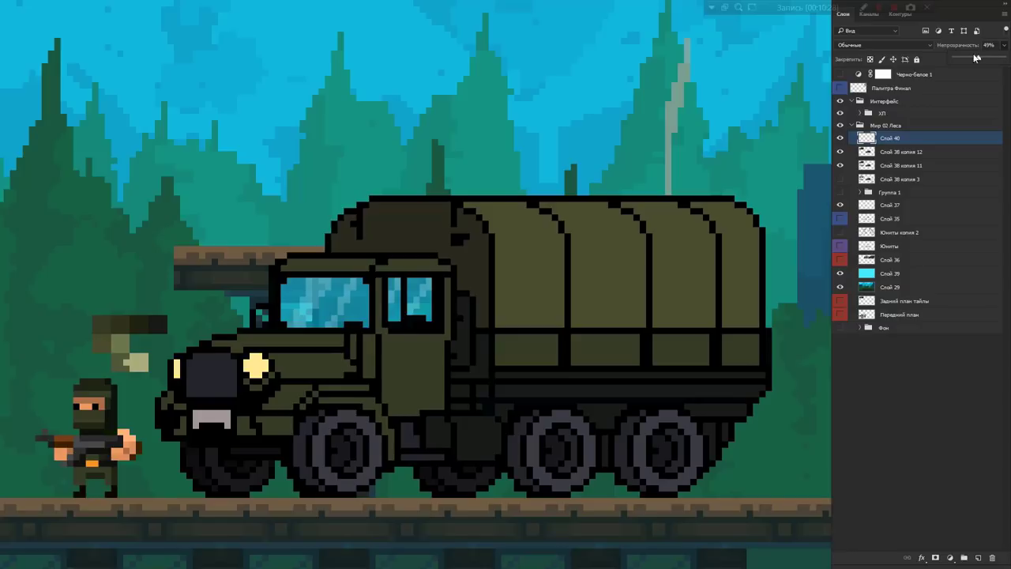
pyautogui.moveTo(986, 59)
pyautogui.mouseDown()
pyautogui.moveTo(970, 59)
pyautogui.moveTo(985, 60)
pyautogui.mouseUp()
pyautogui.click(858, 139)
# - Move the soldier sprite on Слой 37 into the truck cab as the driver
pyautogui.click(875, 208)
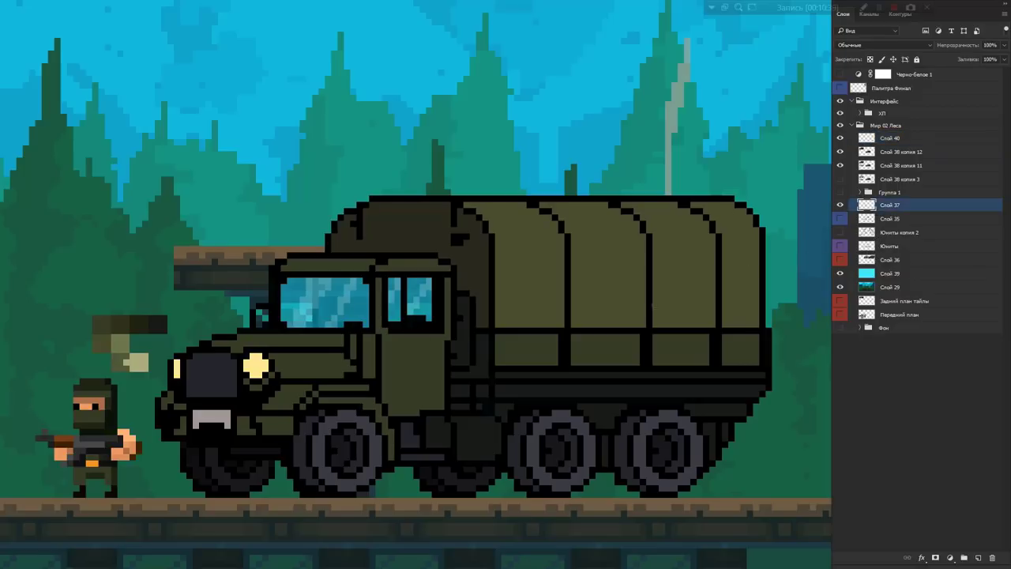
pyautogui.moveTo(132, 467); pyautogui.dragTo(318, 409)
pyautogui.hotkey('ctrl', 'z')
pyautogui.moveTo(430, 405); pyautogui.dragTo(687, 324)
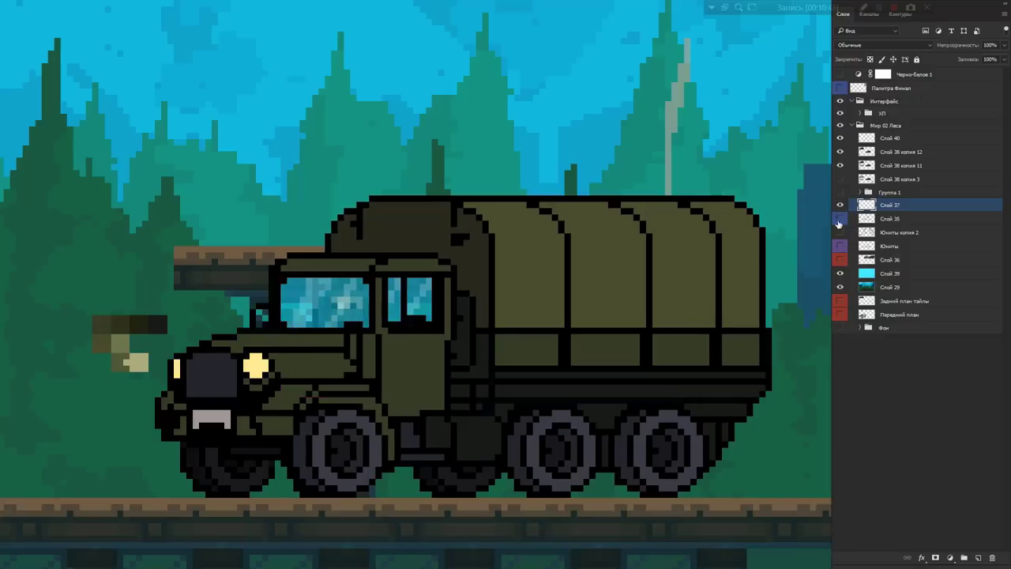
pyautogui.moveTo(890, 205); pyautogui.dragTo(897, 145)
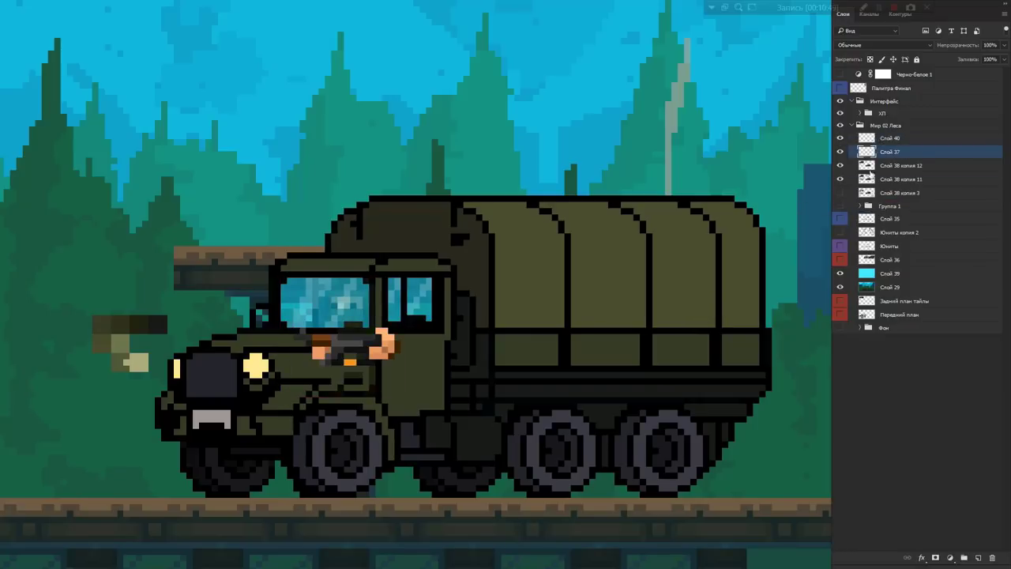
pyautogui.hotkey('ctrl', 'z')
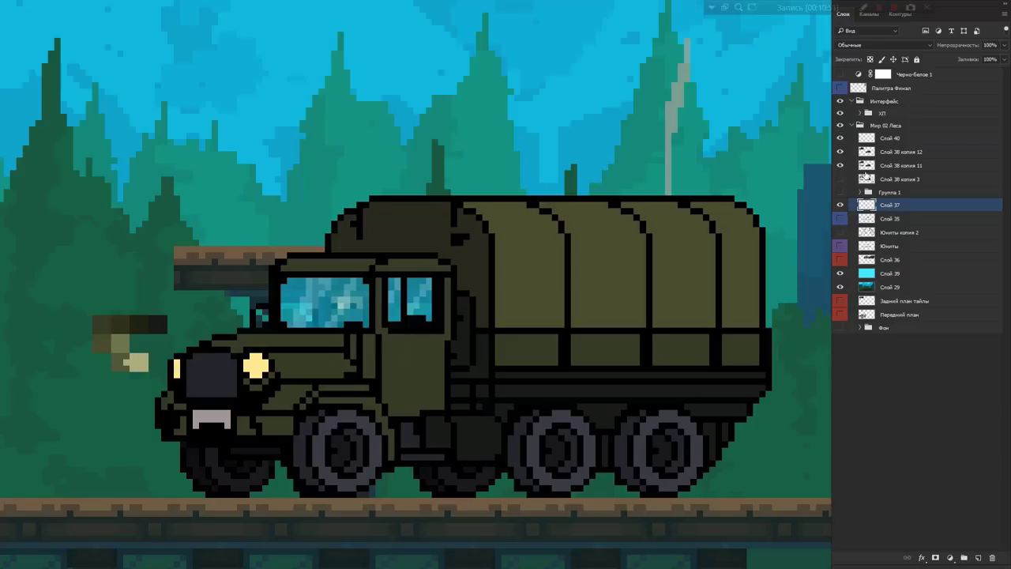
# - Set the window glass layer Слой 40 to about 40% opacity
pyautogui.click(888, 141)
pyautogui.click(1000, 48)
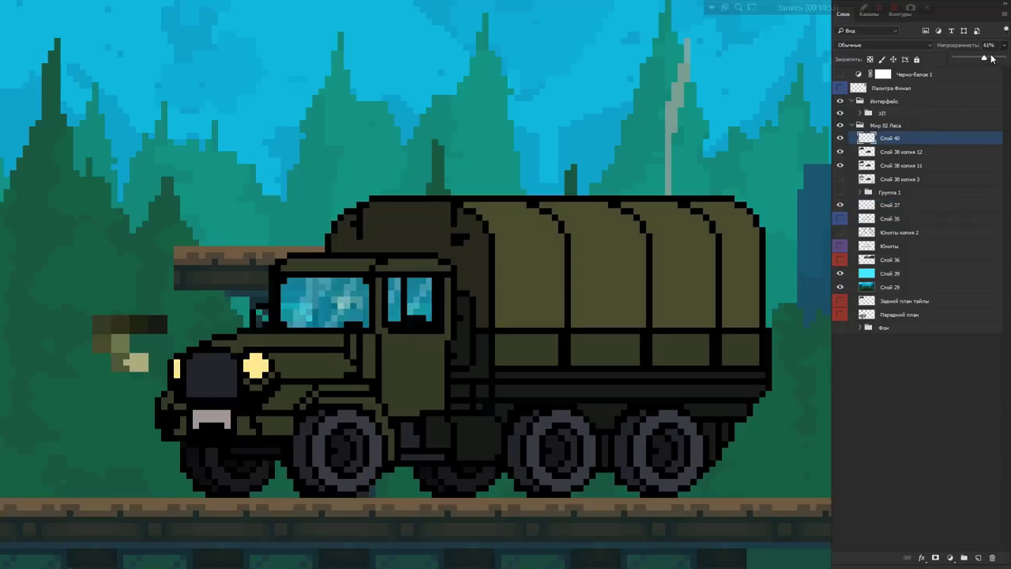
pyautogui.moveTo(971, 60); pyautogui.dragTo(976, 60)
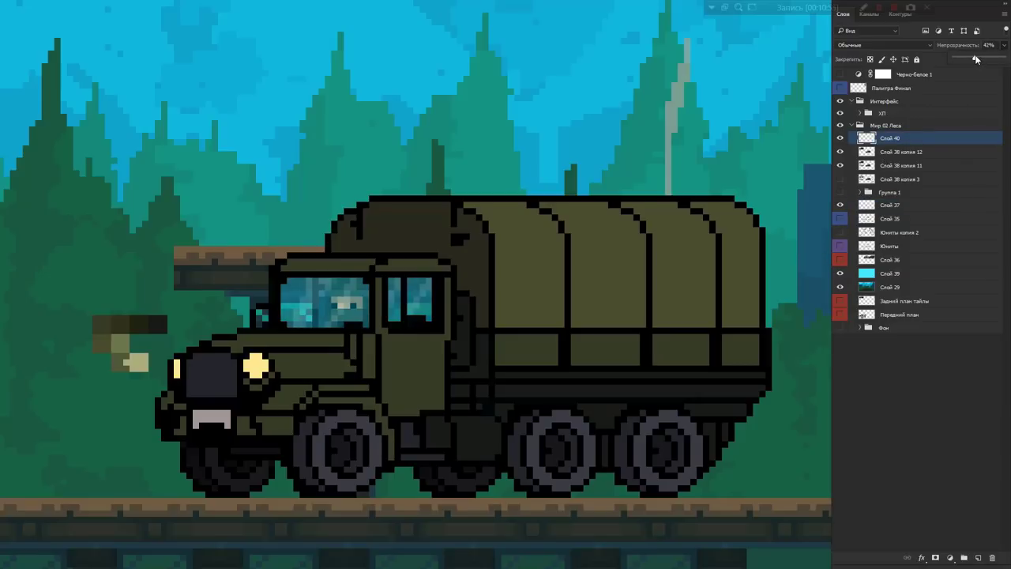
pyautogui.scroll(-3, 561, 356)
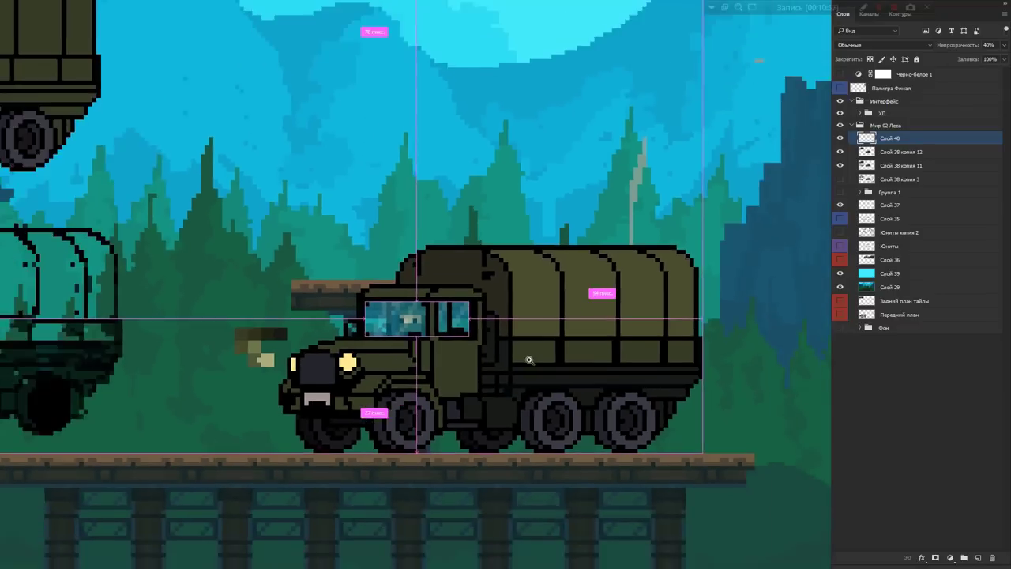
pyautogui.scroll(1, 555, 379)
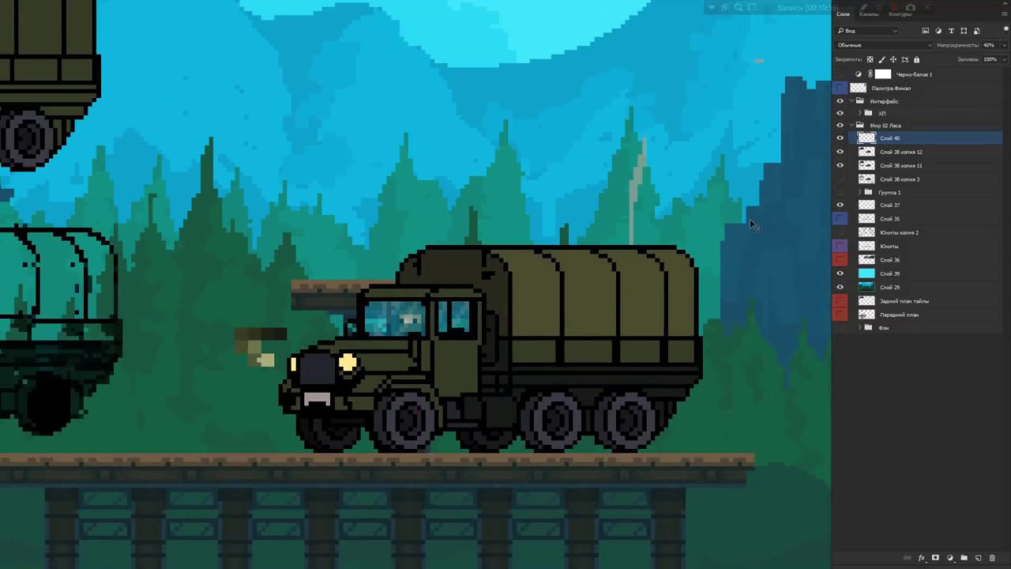
pyautogui.scroll(1, 464, 304)
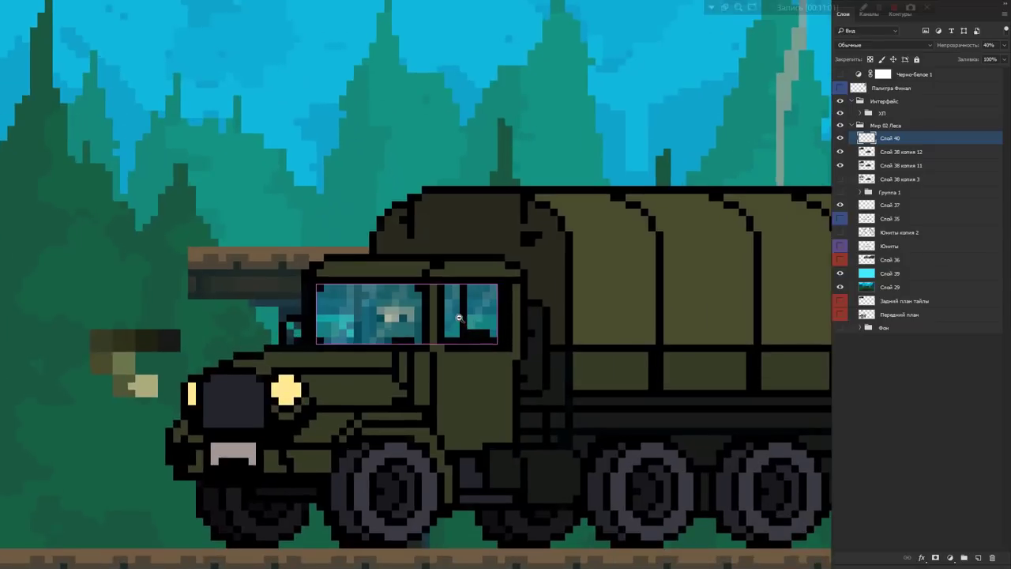
pyautogui.scroll(1, 460, 322)
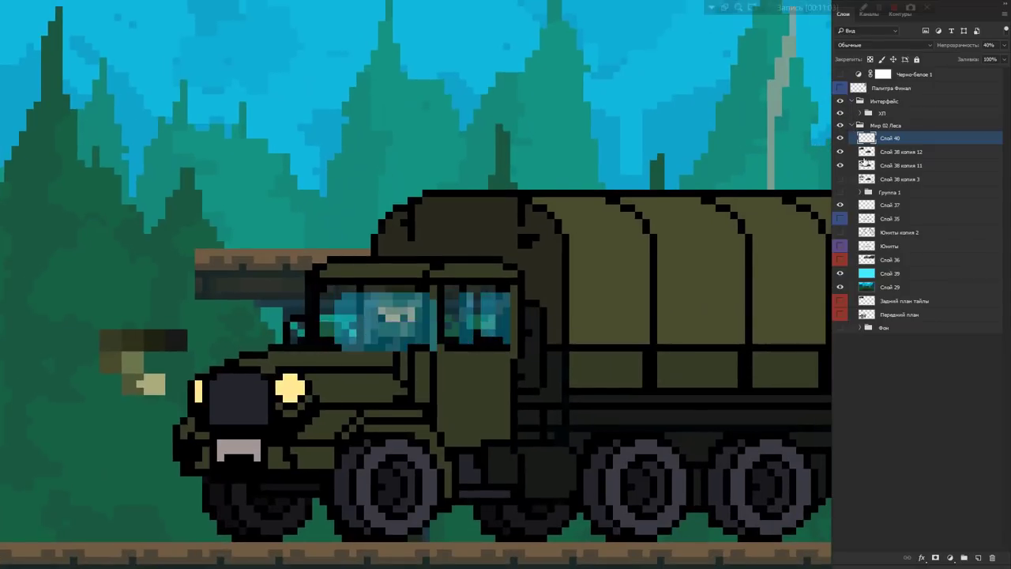
# - Rename layer Слой 40 to Стекло
pyautogui.doubleClick(889, 138)
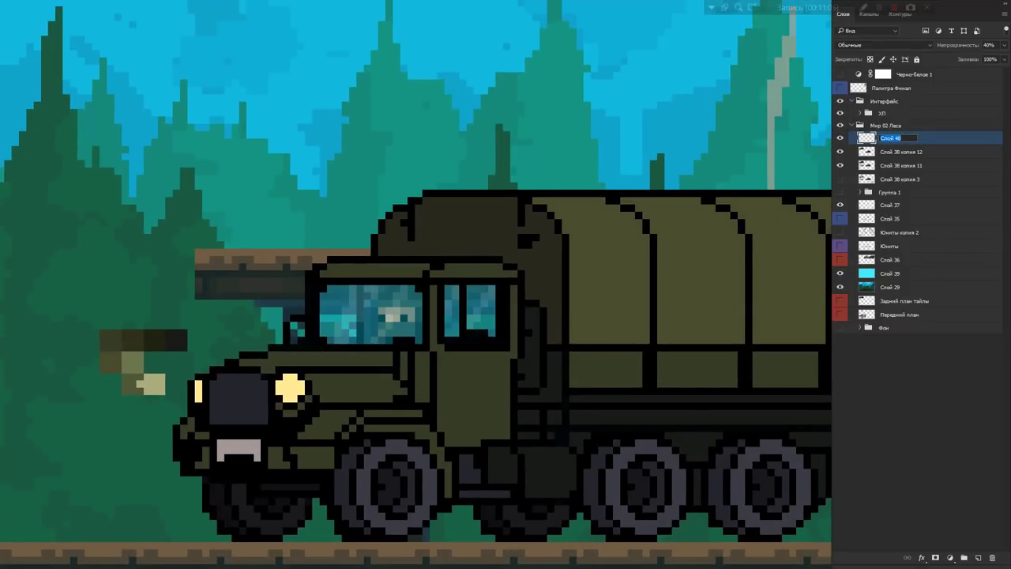
pyautogui.write('Стекло')
pyautogui.press('Return')
# - Toggle the Стекло layer on and off to compare the cab, leaving it visible
pyautogui.click(840, 139)
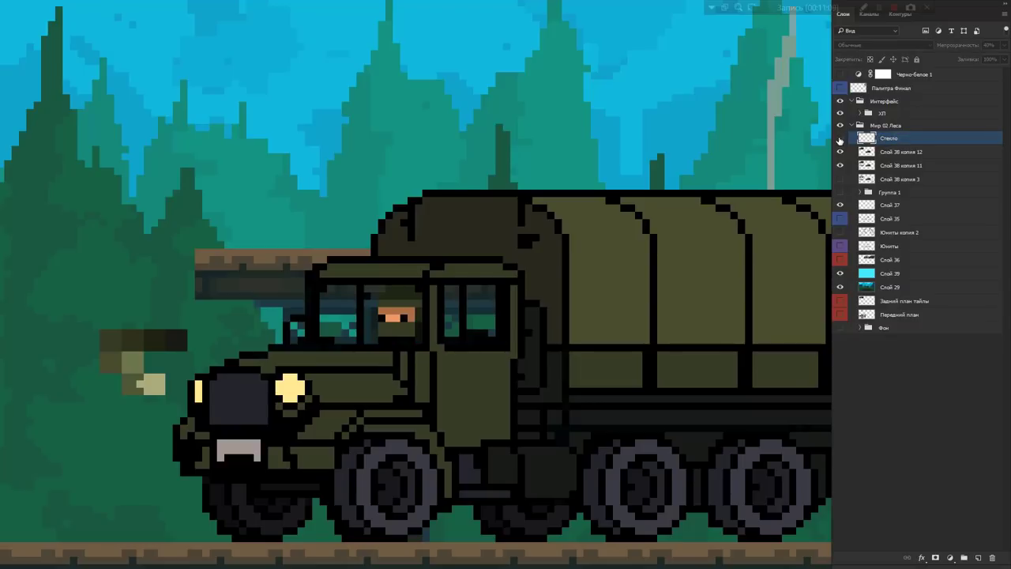
pyautogui.click(839, 139)
pyautogui.click(840, 139)
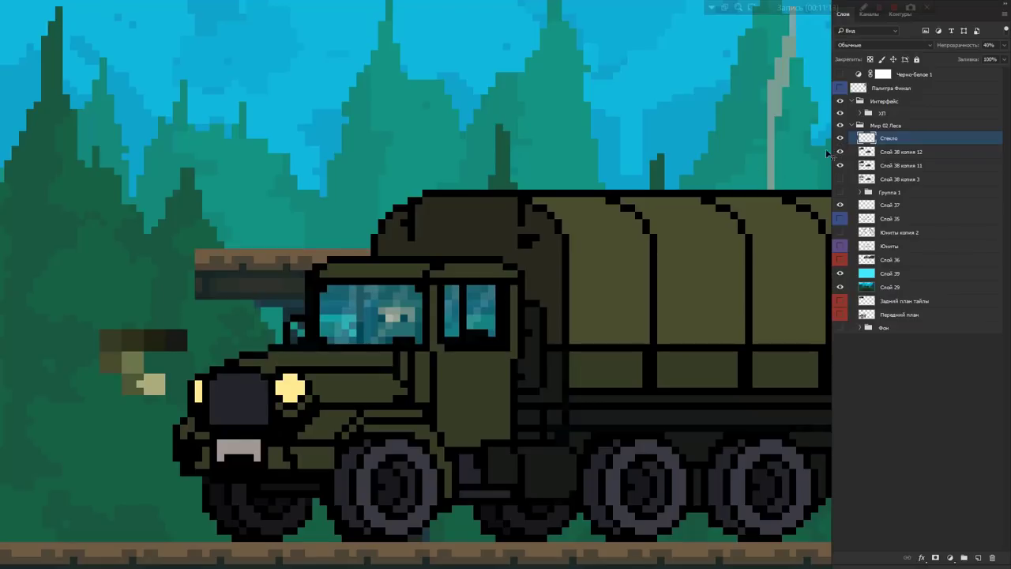
pyautogui.click(839, 139)
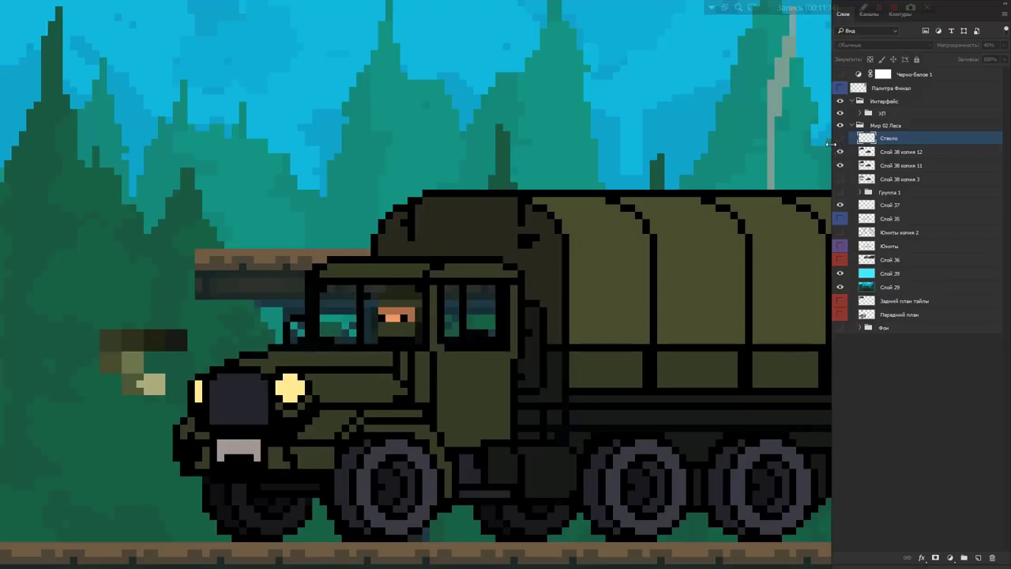
pyautogui.click(840, 139)
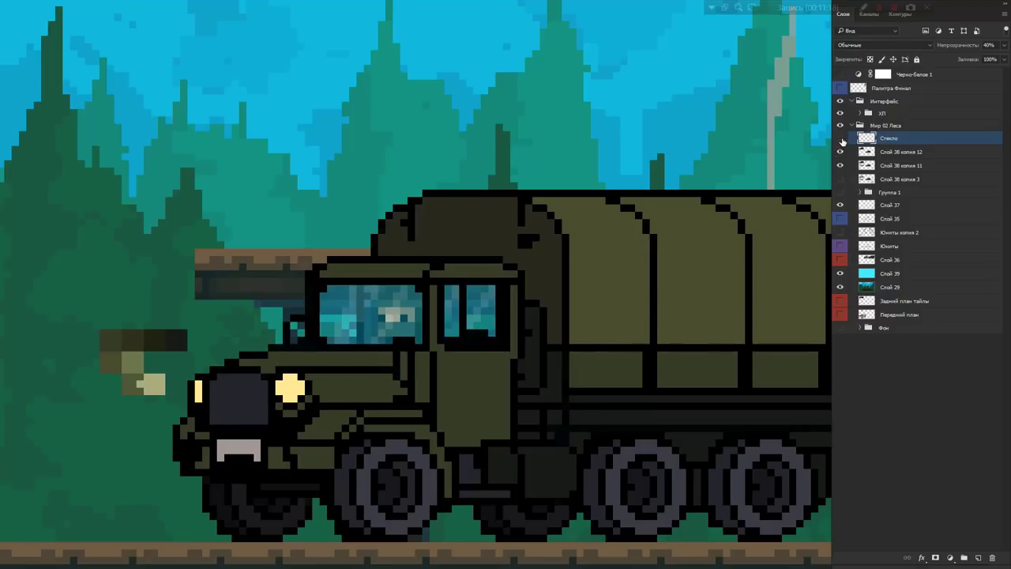
pyautogui.click(840, 139)
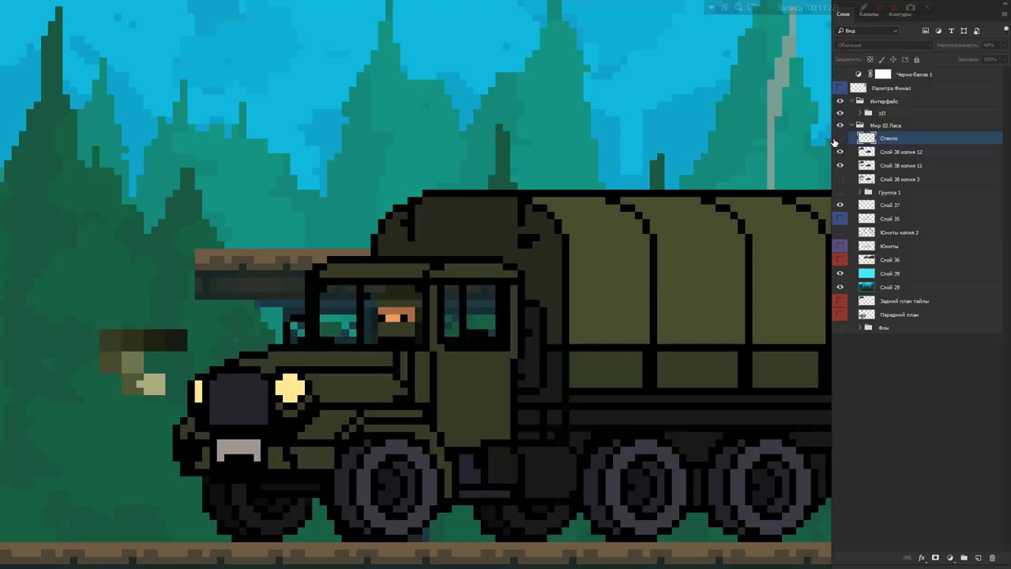
pyautogui.click(840, 139)
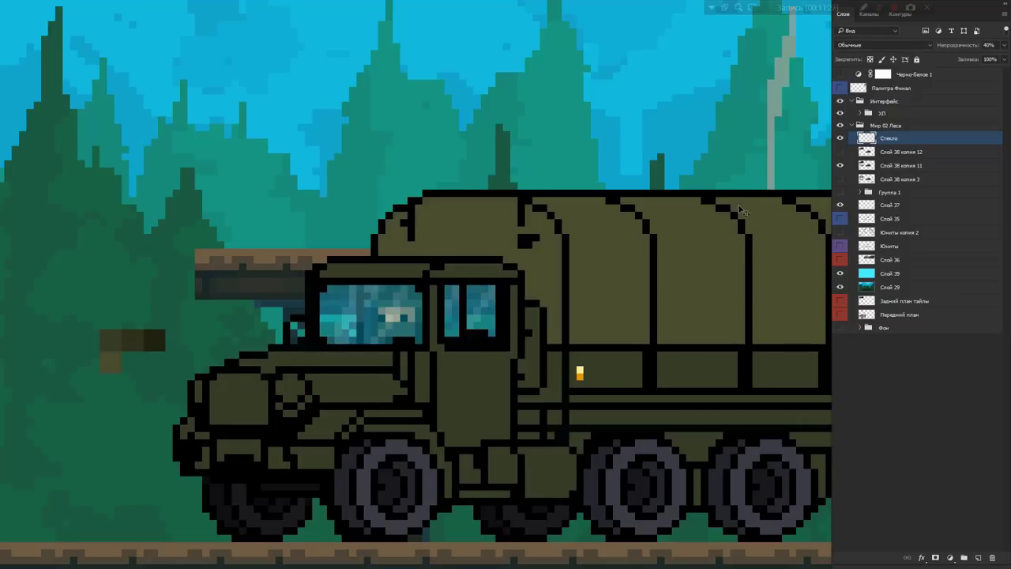
pyautogui.scroll(-3, 653, 226)
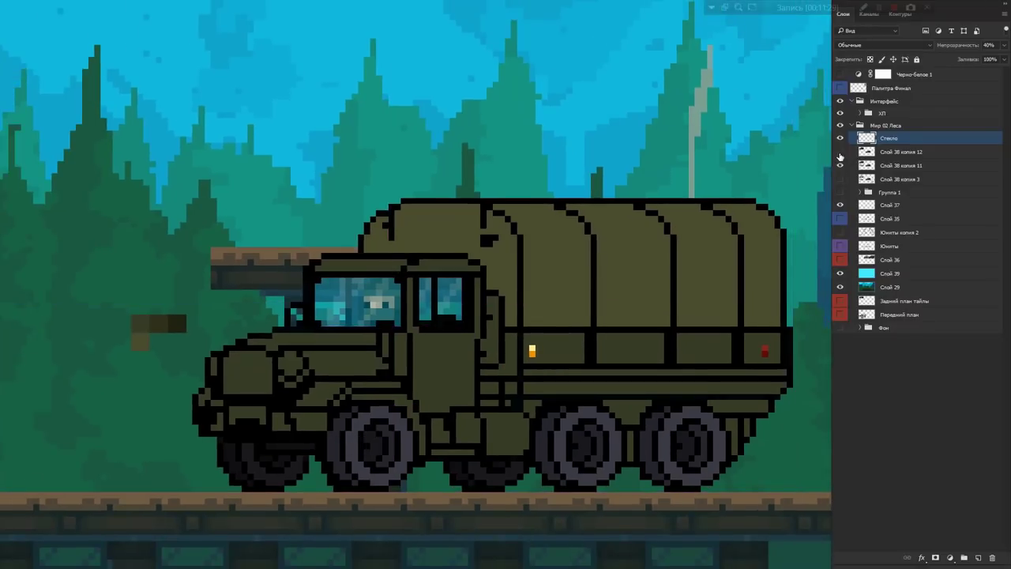
pyautogui.click(839, 152)
pyautogui.hotkey('alt', '[')
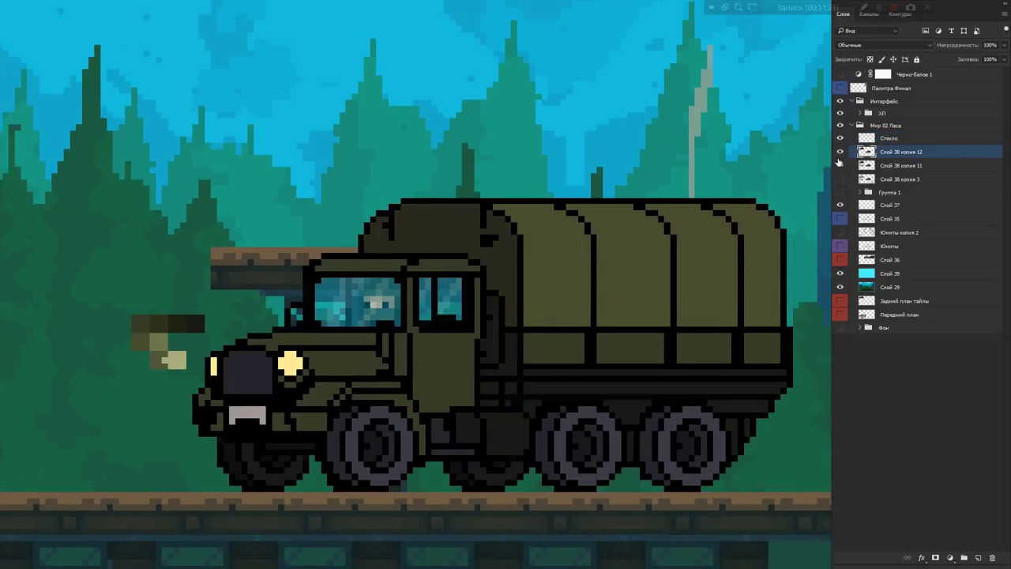
pyautogui.click(840, 152)
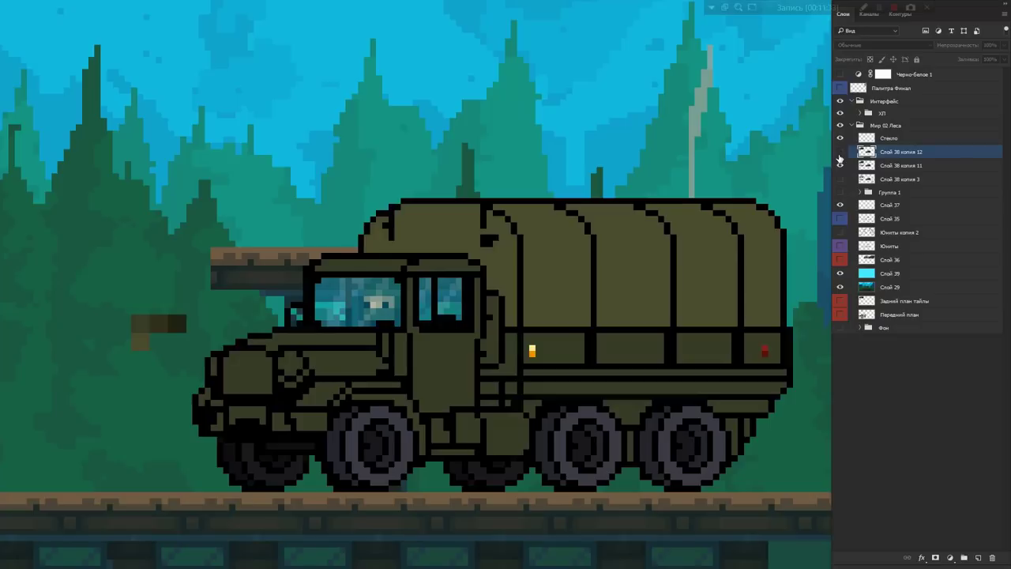
pyautogui.click(840, 154)
pyautogui.click(839, 155)
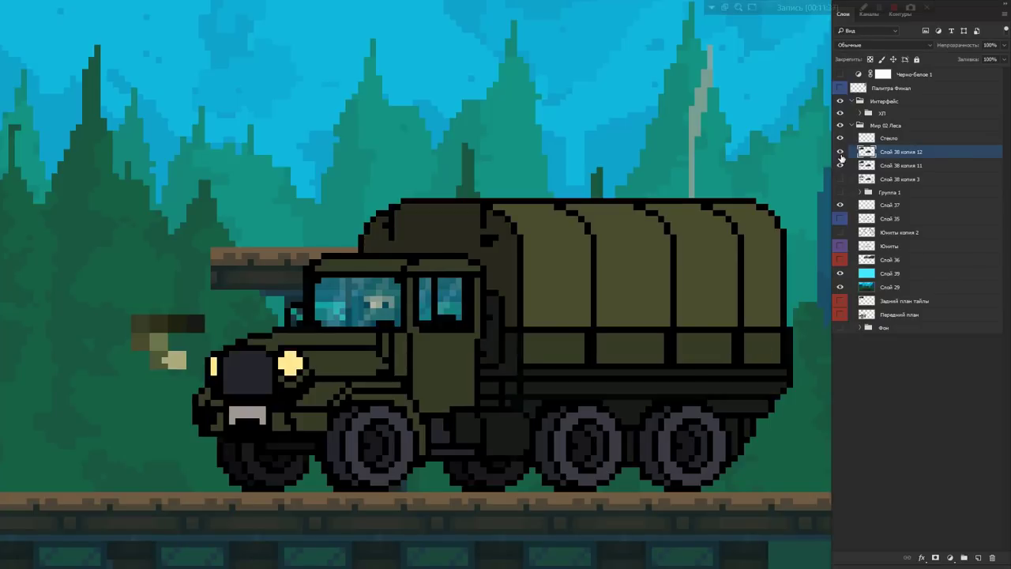
pyautogui.click(839, 154)
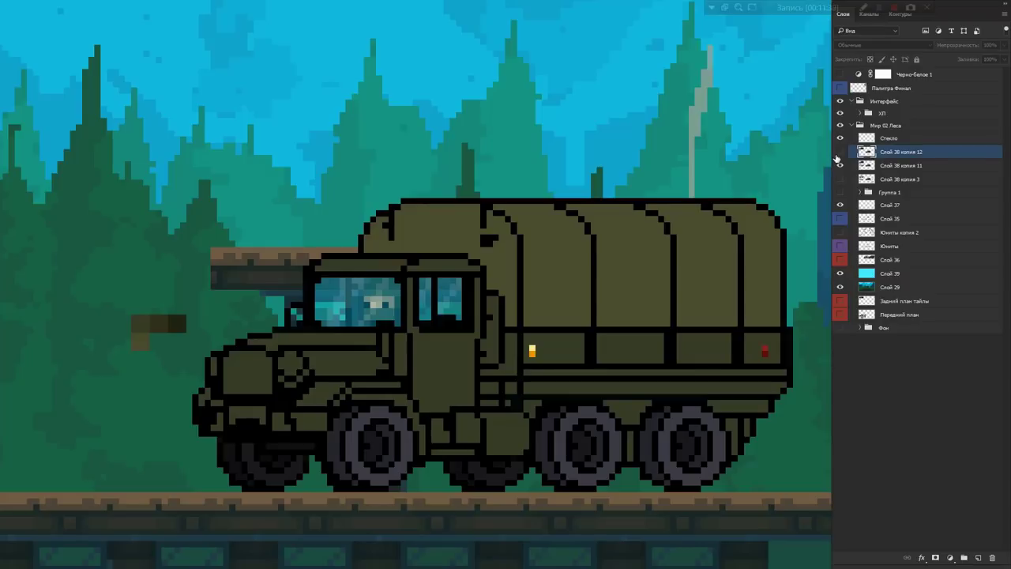
pyautogui.click(837, 154)
# - Switch to the Pencil, sample a dark olive-grey from the swatch squares, and show the Color panel
pyautogui.scroll(2, 290, 354)
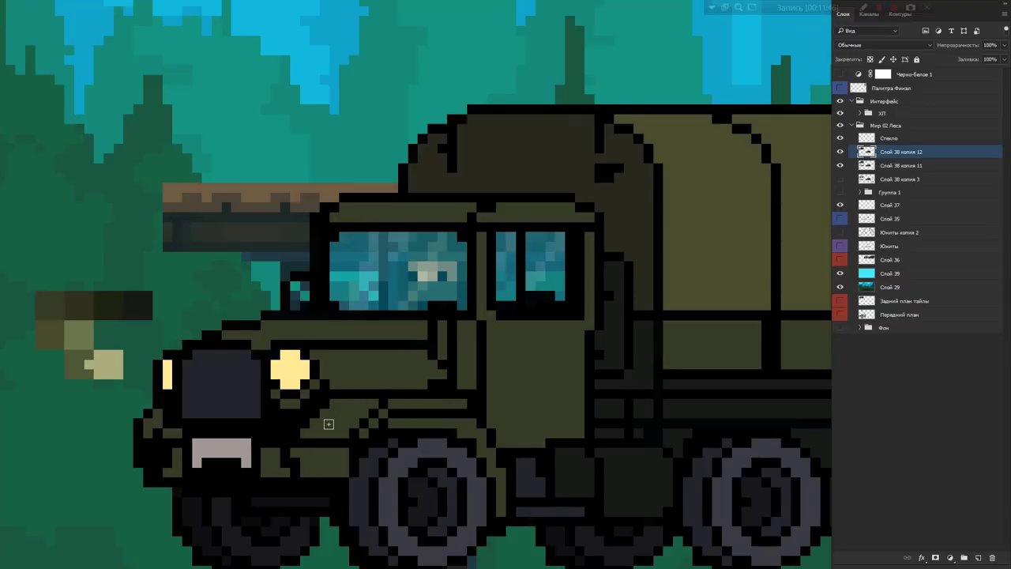
pyautogui.press('b')
pyautogui.keyDown('alt'); pyautogui.click(640, 367); pyautogui.keyUp('alt')
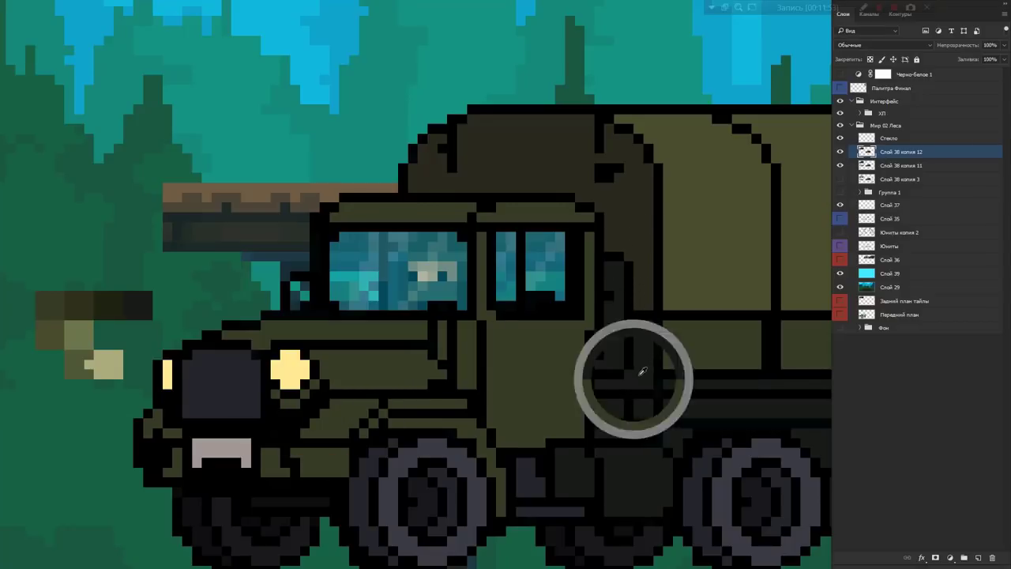
pyautogui.scroll(-1, 338, 429)
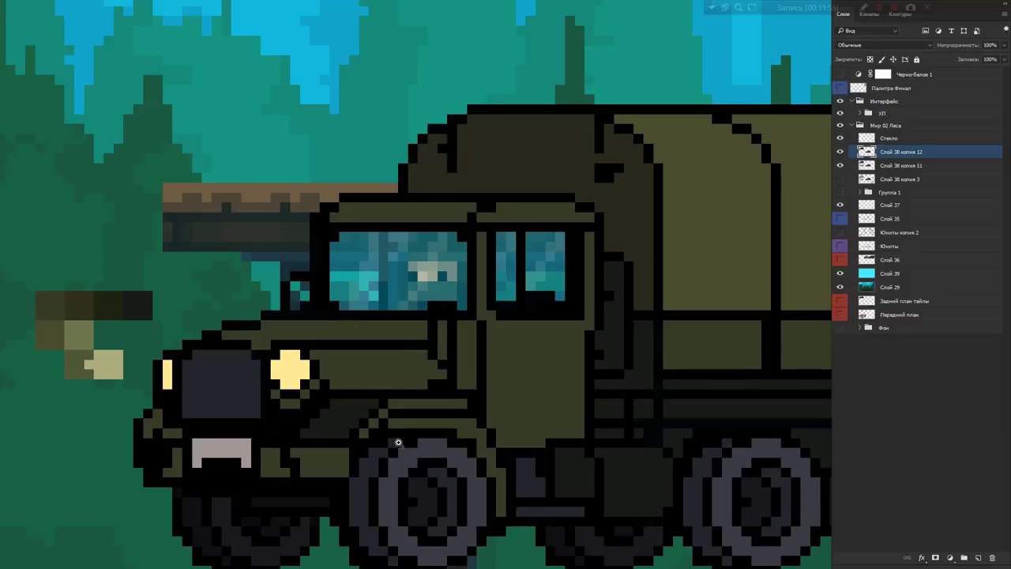
pyautogui.scroll(-3, 399, 443)
pyautogui.scroll(3, 347, 463)
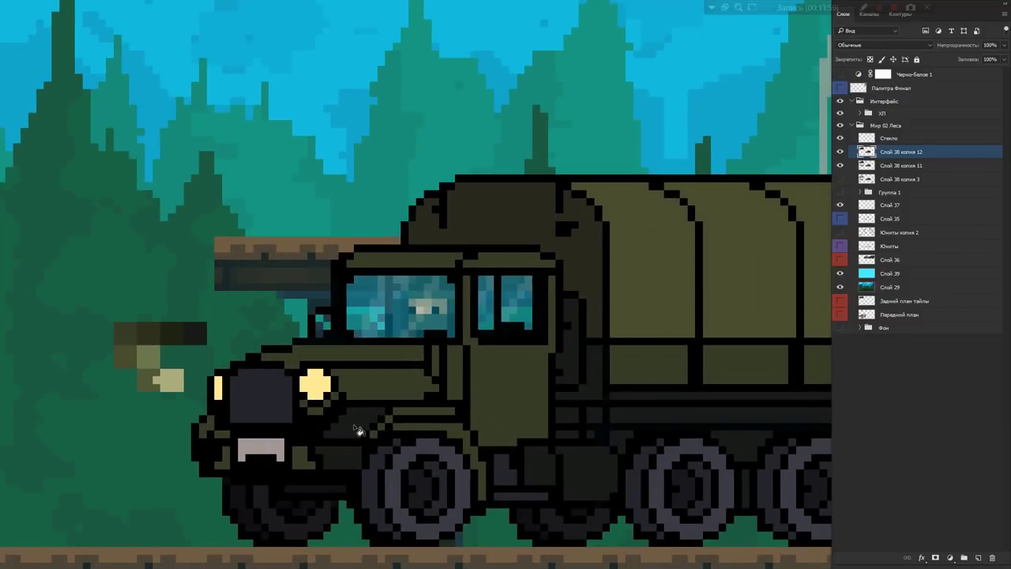
pyautogui.click(158, 334)
pyautogui.press('F6')
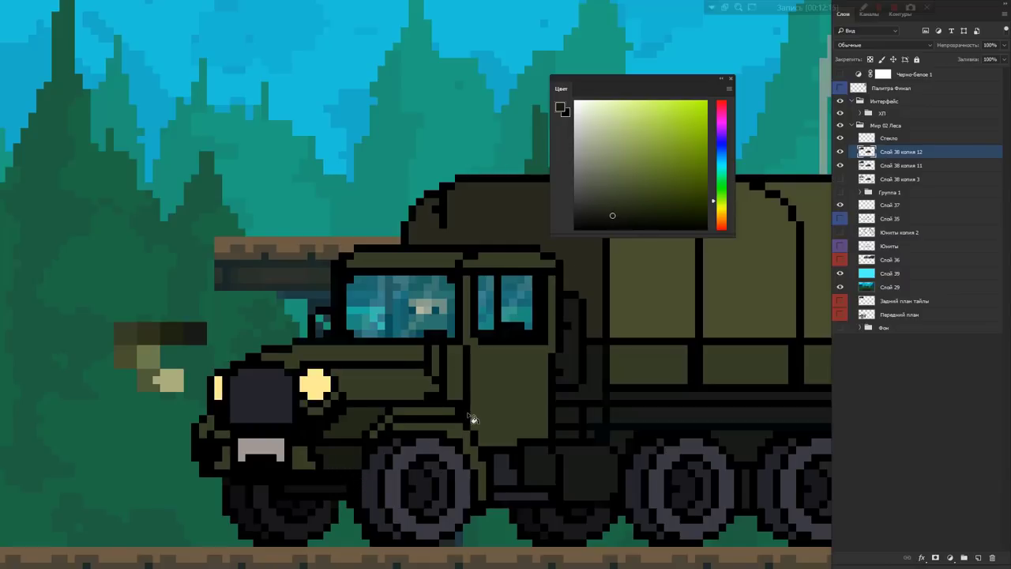
# - Sample the truck's muted medium olive body colour as the foreground colour
pyautogui.moveTo(444, 390); pyautogui.dragTo(559, 280)
pyautogui.moveTo(558, 281); pyautogui.dragTo(513, 307)
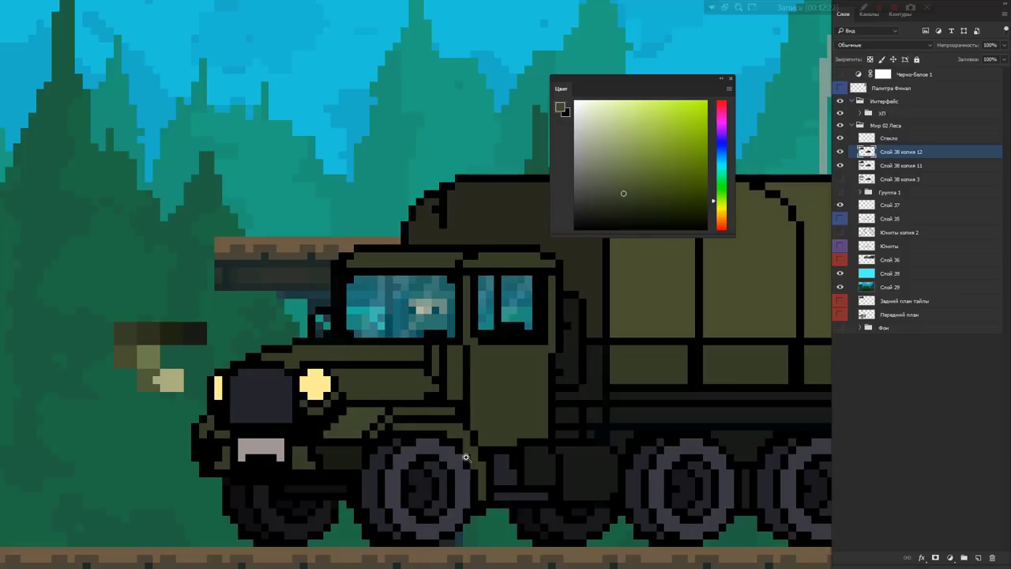
pyautogui.scroll(-1, 467, 460)
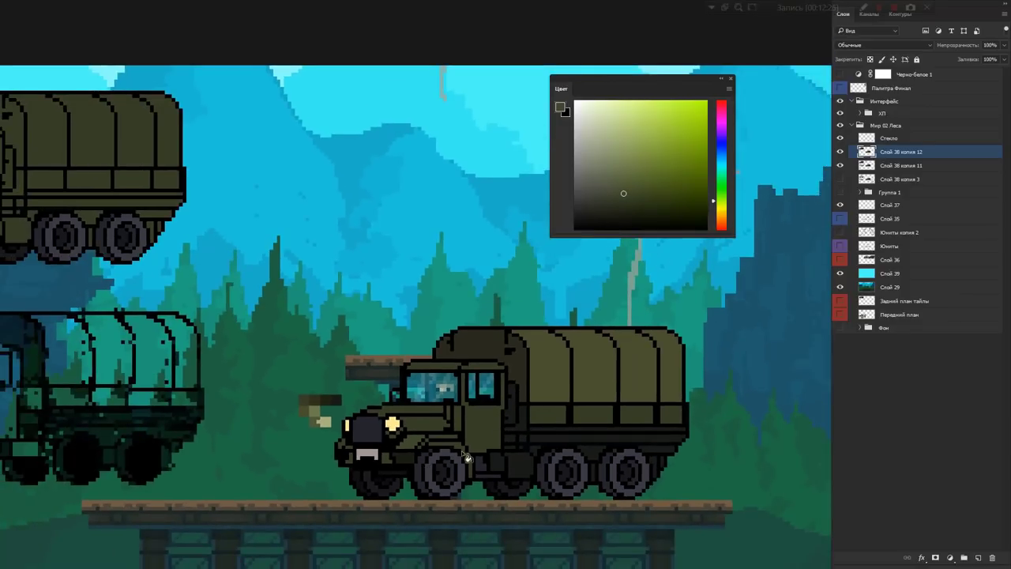
pyautogui.scroll(1, 439, 450)
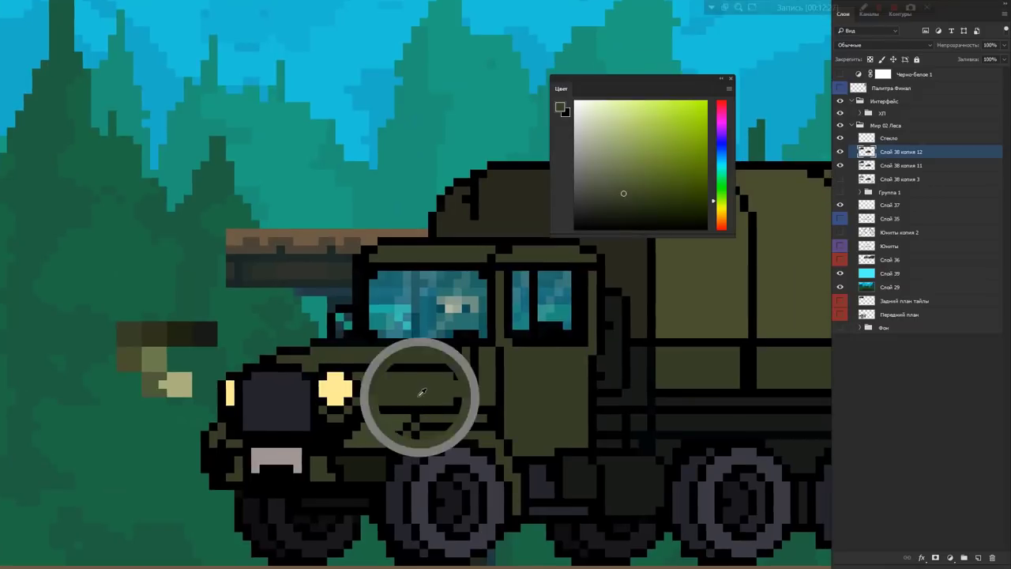
pyautogui.click(424, 392)
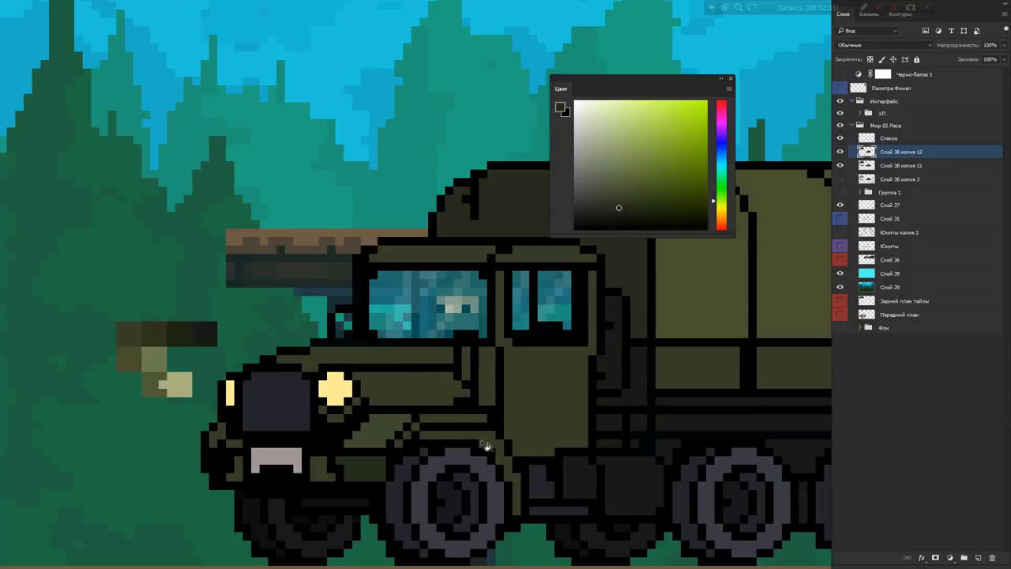
pyautogui.click(632, 389)
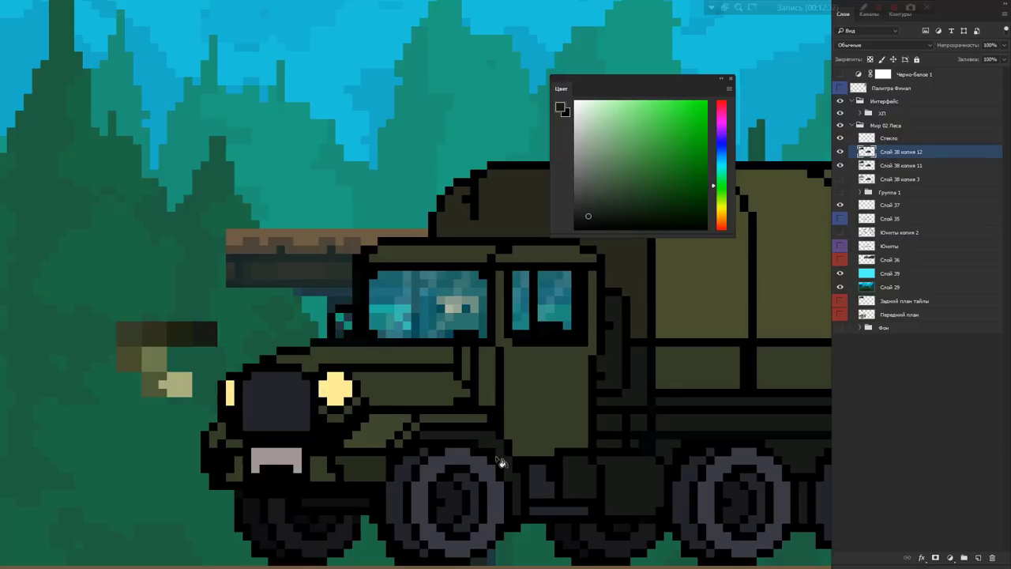
pyautogui.scroll(-2, 502, 491)
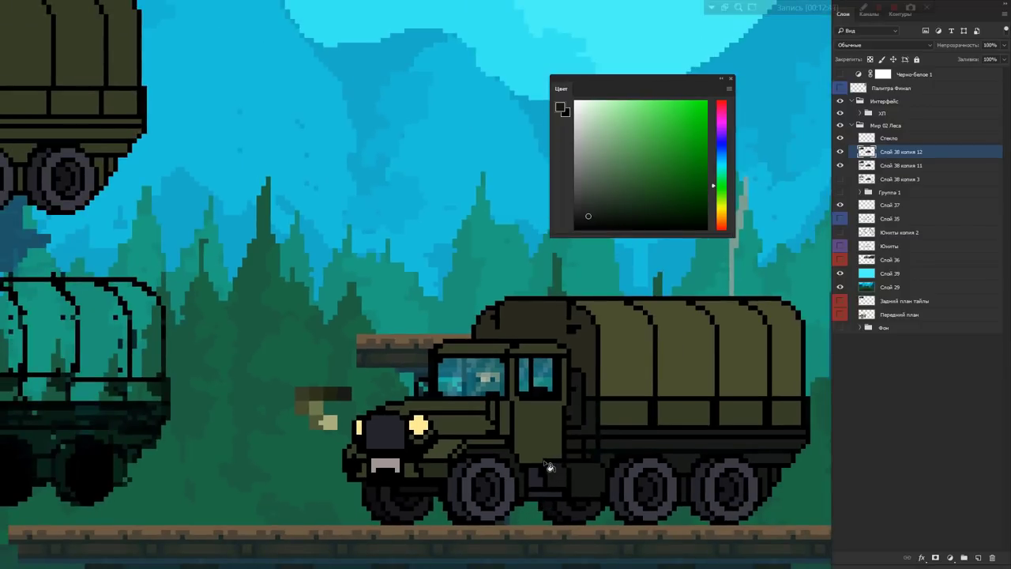
pyautogui.scroll(1, 549, 454)
pyautogui.scroll(1, 546, 438)
pyautogui.scroll(2, 544, 419)
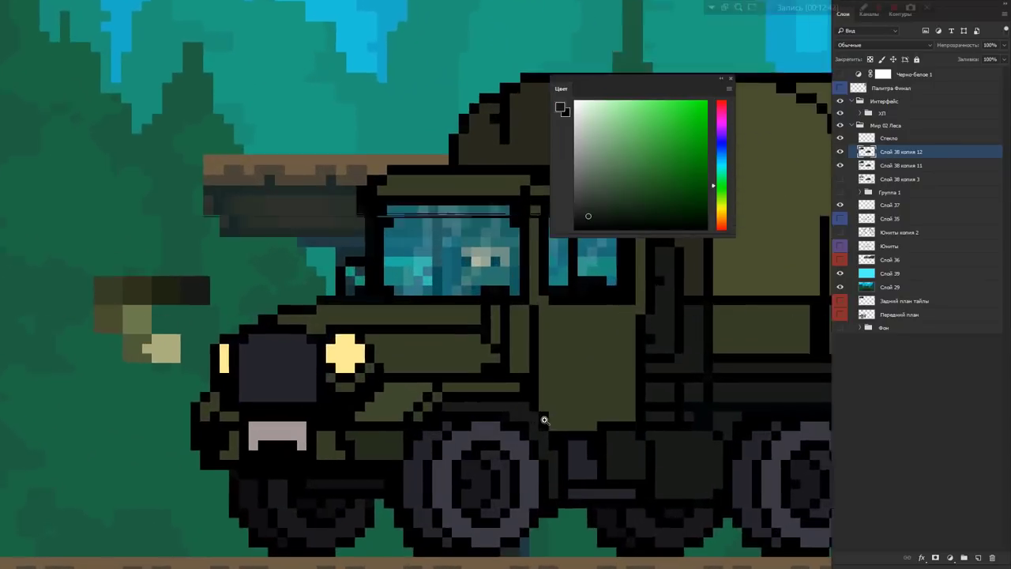
pyautogui.scroll(1, 544, 420)
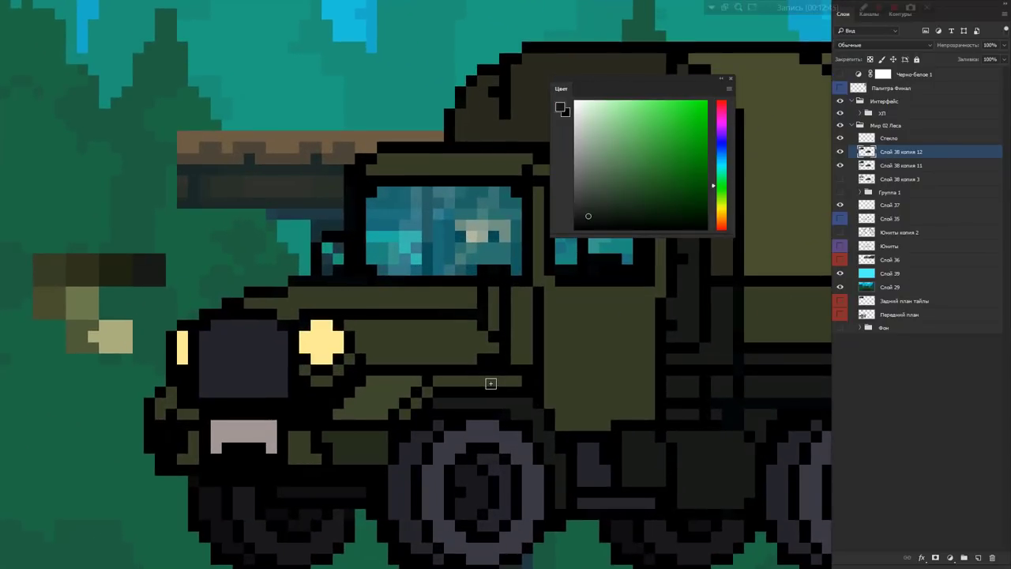
pyautogui.keyDown('alt'); pyautogui.click(493, 377); pyautogui.keyUp('alt')
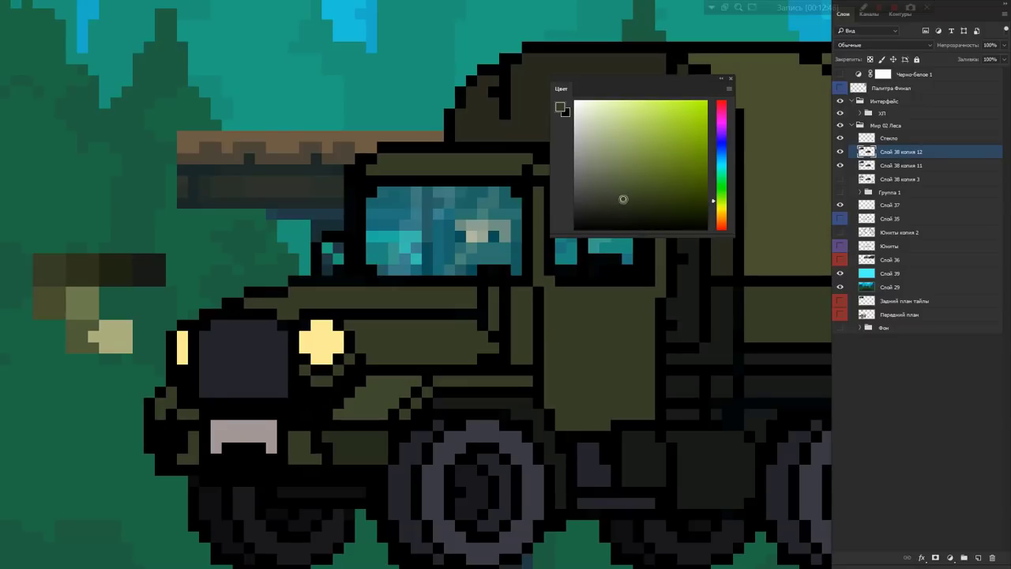
# - Pick a brighter olive and paint light highlight strokes on the fender and hood
pyautogui.moveTo(623, 199); pyautogui.dragTo(626, 189)
pyautogui.click(619, 174)
pyautogui.moveTo(393, 413); pyautogui.dragTo(426, 383)
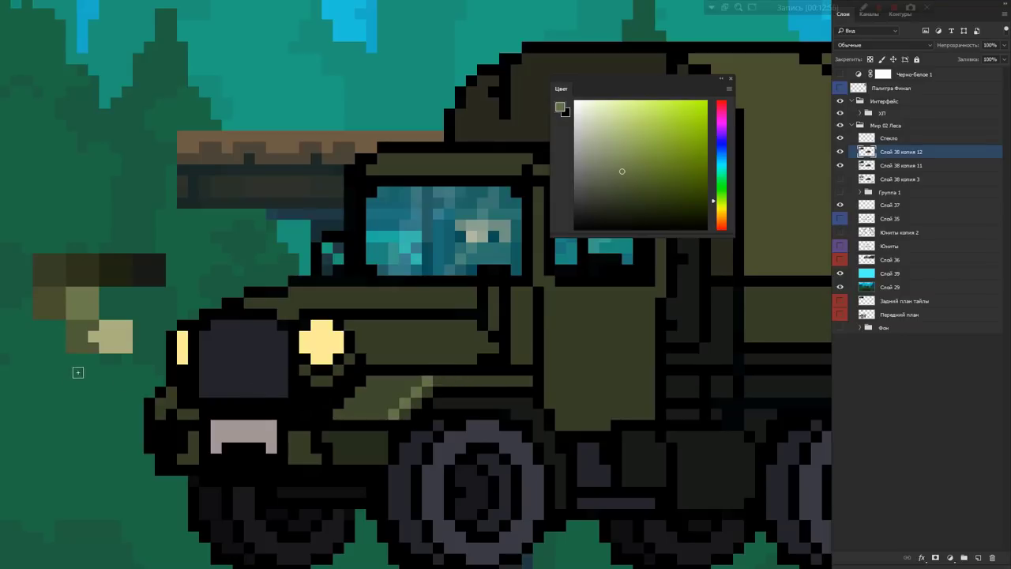
pyautogui.moveTo(439, 370); pyautogui.dragTo(522, 373)
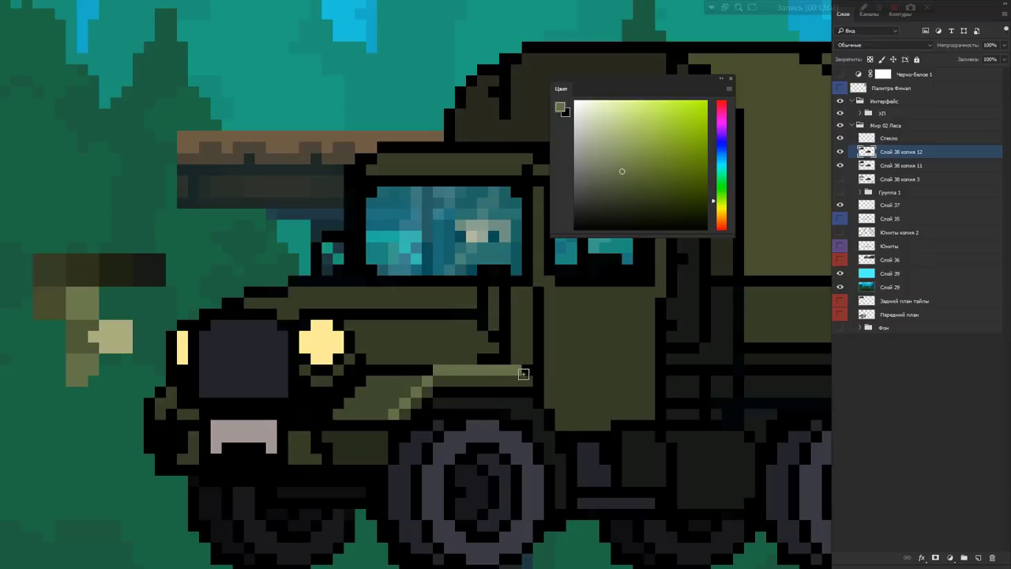
pyautogui.moveTo(371, 368)
pyautogui.mouseDown()
pyautogui.moveTo(426, 368)
pyautogui.moveTo(442, 357)
pyautogui.moveTo(412, 360)
pyautogui.mouseUp()
pyautogui.scroll(-3, 388, 417)
pyautogui.scroll(5, 414, 405)
# - Retouch the hood stripe, shifting light pixels and extending the light olive stripe
pyautogui.keyDown('alt'); pyautogui.click(511, 318); pyautogui.keyUp('alt')
pyautogui.click(509, 368)
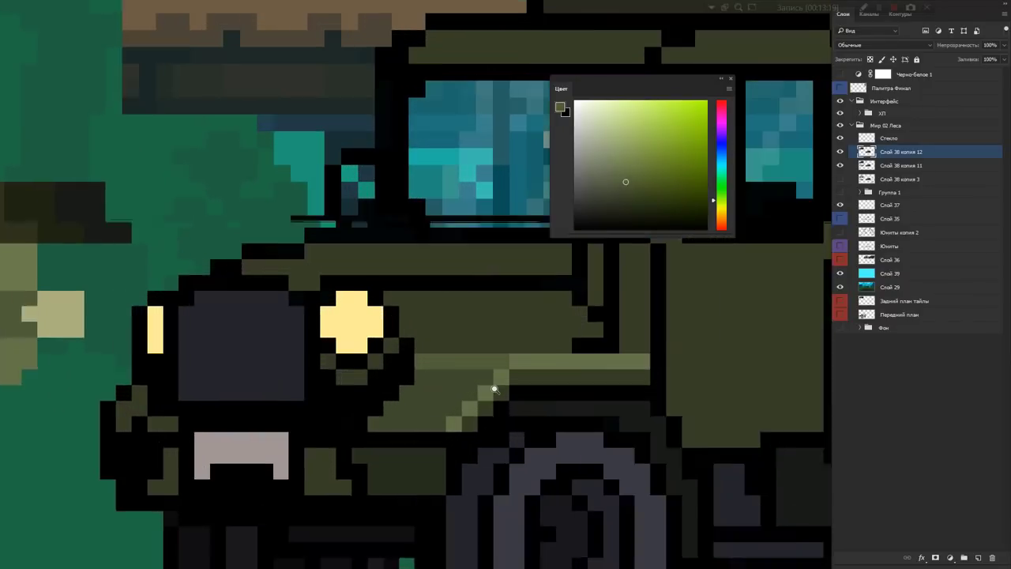
pyautogui.keyDown('alt'); pyautogui.click(484, 391); pyautogui.keyUp('alt')
pyautogui.click(518, 359)
pyautogui.scroll(-4, 573, 338)
pyautogui.scroll(3, 530, 421)
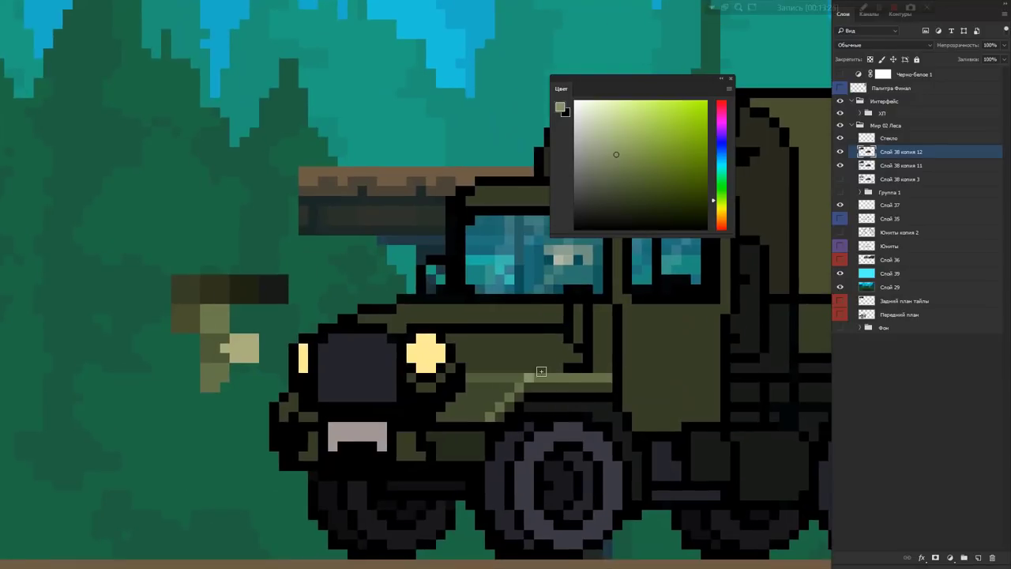
pyautogui.keyDown('alt'); pyautogui.click(533, 375); pyautogui.keyUp('alt')
pyautogui.moveTo(529, 378); pyautogui.dragTo(557, 377)
pyautogui.scroll(-4, 584, 379)
pyautogui.scroll(4, 608, 429)
# - Paint dark green shading pixels along the front fender
pyautogui.moveTo(689, 419)
pyautogui.mouseDown()
pyautogui.moveTo(514, 367)
pyautogui.moveTo(542, 413)
pyautogui.moveTo(548, 498)
pyautogui.mouseUp()
pyautogui.scroll(-5, 538, 434)
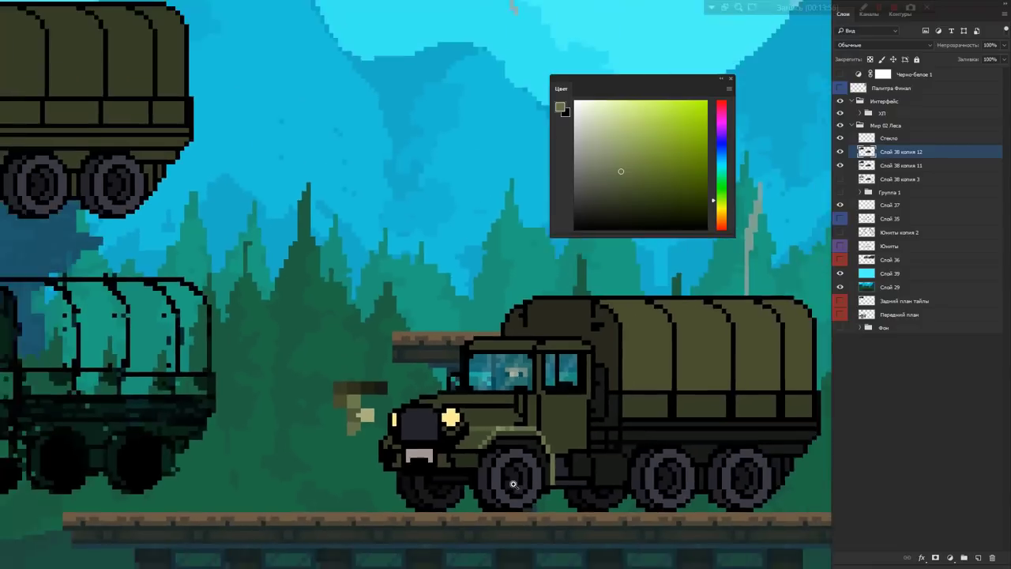
pyautogui.scroll(6, 538, 434)
pyautogui.keyDown('alt'); pyautogui.click(485, 355); pyautogui.keyUp('alt')
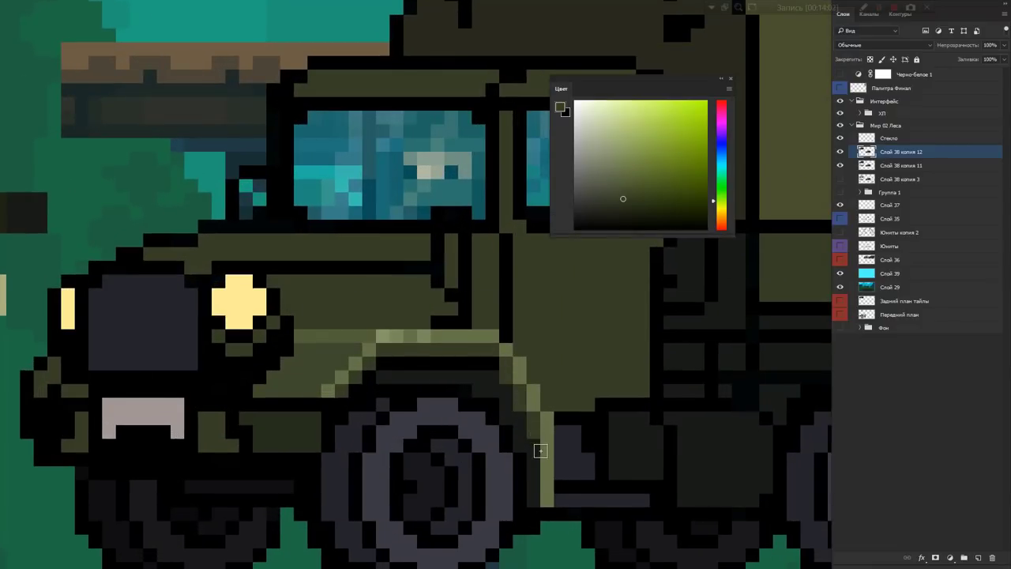
pyautogui.scroll(-1, 521, 411)
pyautogui.keyDown('alt'); pyautogui.click(501, 365); pyautogui.keyUp('alt')
pyautogui.moveTo(501, 365); pyautogui.dragTo(414, 356)
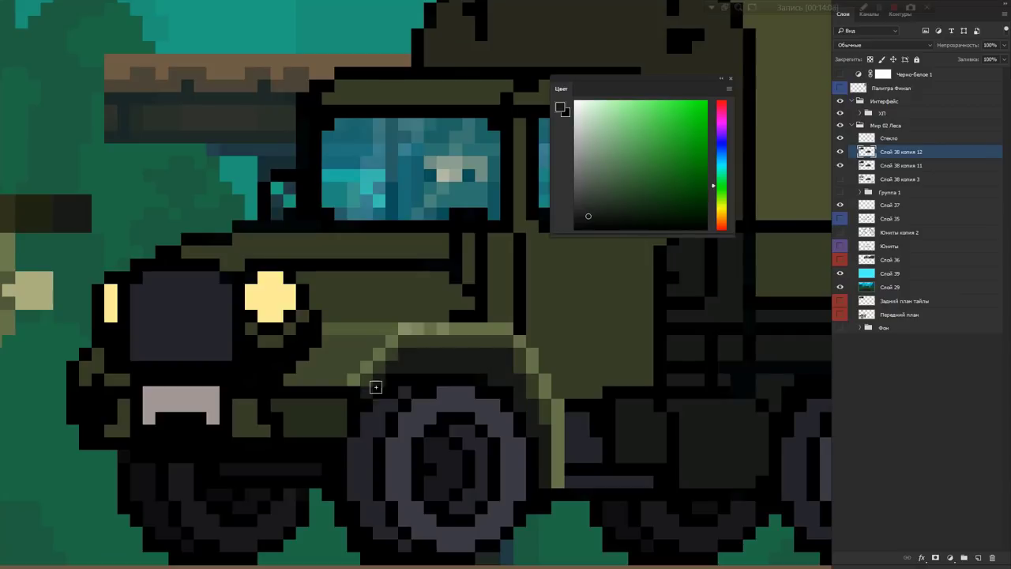
pyautogui.scroll(-5, 377, 386)
pyautogui.scroll(6, 376, 386)
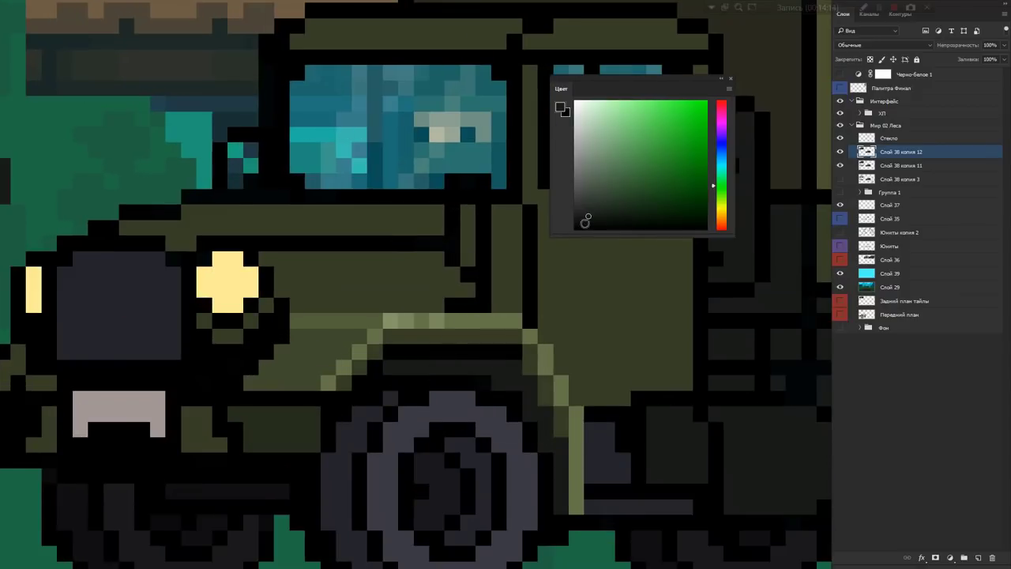
# - Repaint the fender's top row and right edge in a darker shade
pyautogui.click(587, 223)
pyautogui.moveTo(405, 355)
pyautogui.mouseDown()
pyautogui.moveTo(532, 368)
pyautogui.moveTo(406, 355)
pyautogui.mouseUp()
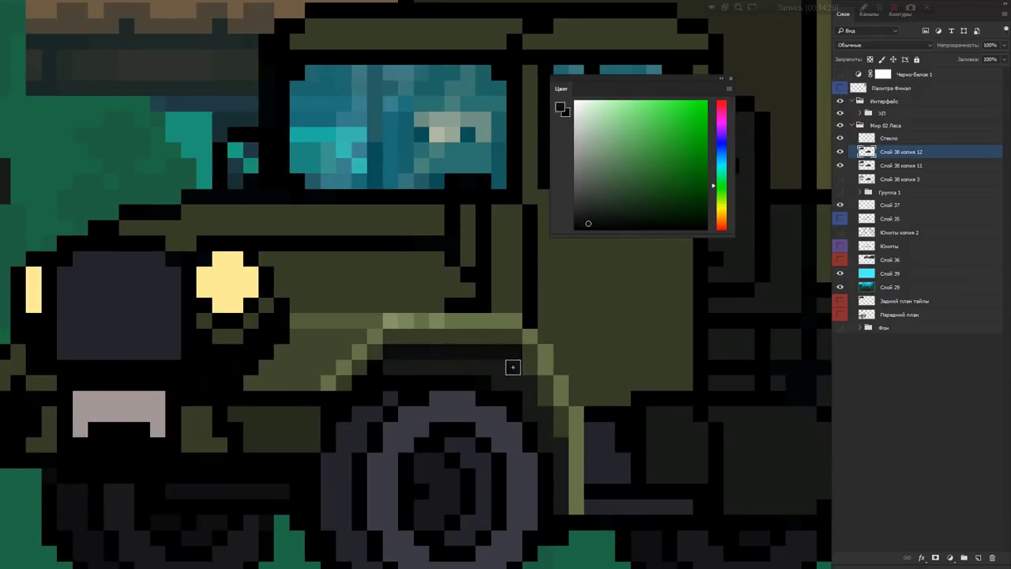
pyautogui.moveTo(513, 366); pyautogui.dragTo(562, 505)
pyautogui.scroll(-3, 533, 413)
pyautogui.scroll(2, 451, 377)
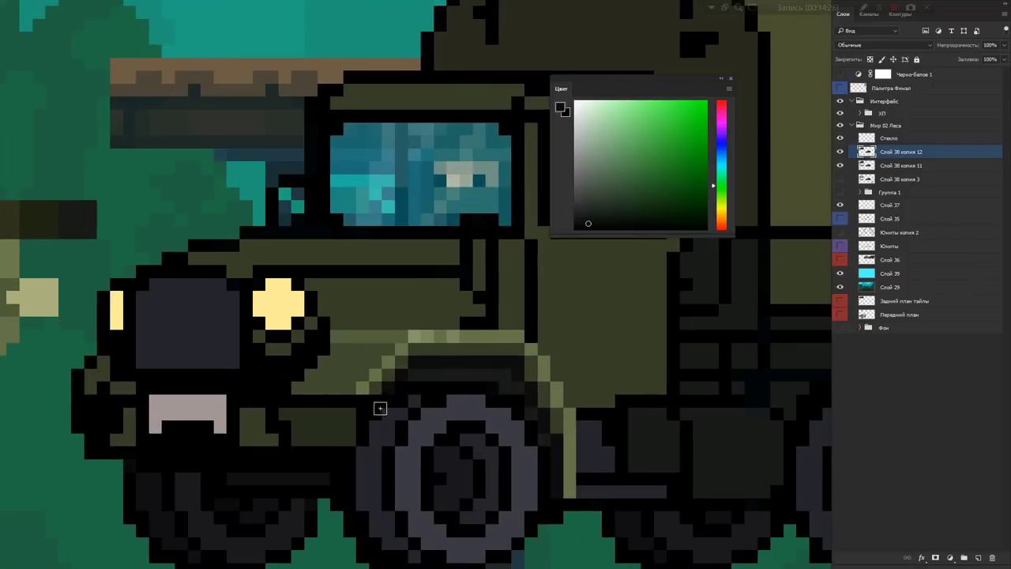
# - Paint a lighter olive strip on the fender and toggle the headlight layer to compare
pyautogui.keyDown('alt'); pyautogui.click(365, 398); pyautogui.keyUp('alt')
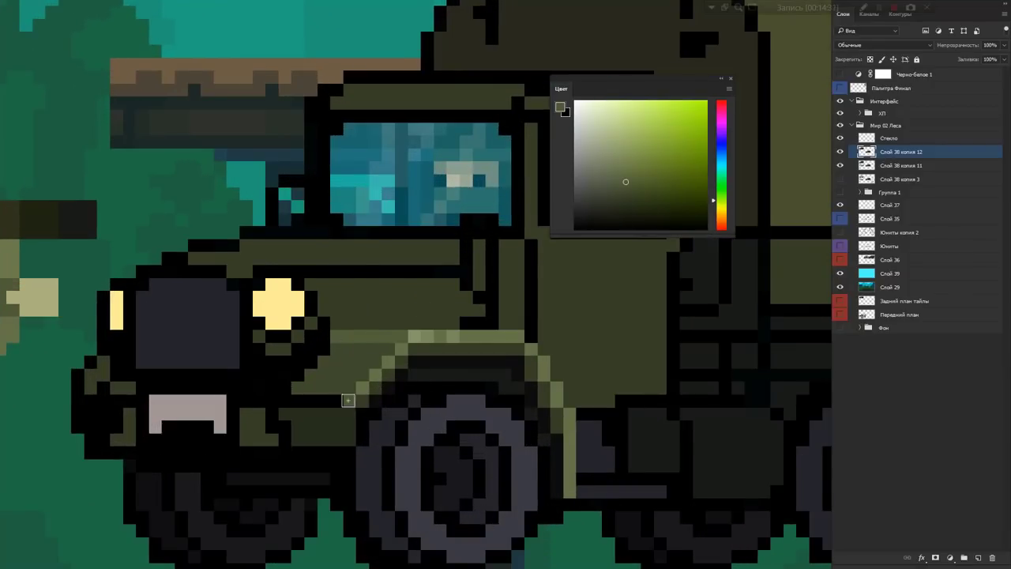
pyautogui.moveTo(347, 401); pyautogui.dragTo(291, 402)
pyautogui.scroll(1, 334, 409)
pyautogui.keyDown('alt'); pyautogui.click(304, 430); pyautogui.keyUp('alt')
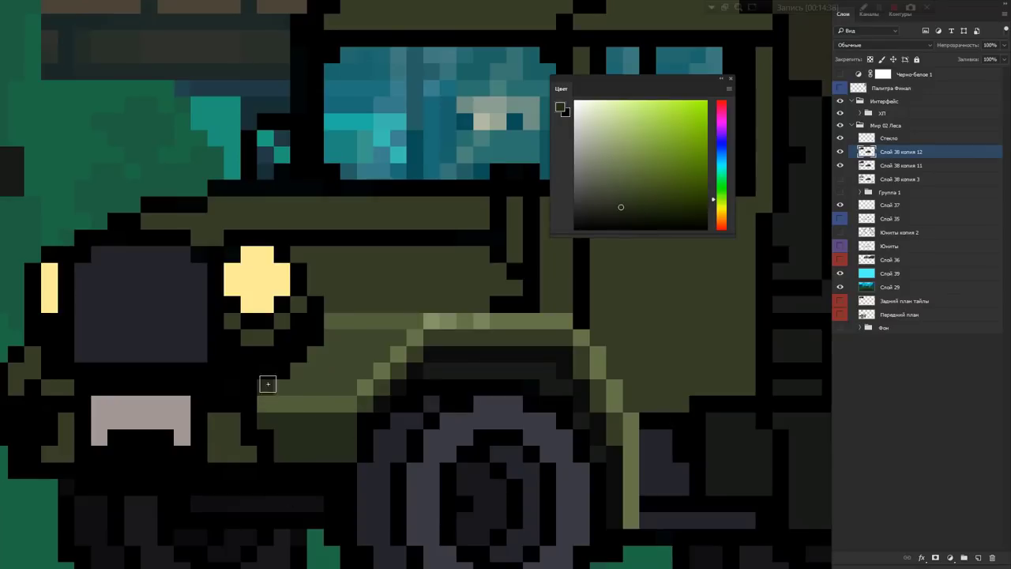
pyautogui.scroll(-3, 349, 354)
pyautogui.scroll(-2, 349, 334)
pyautogui.click(839, 151)
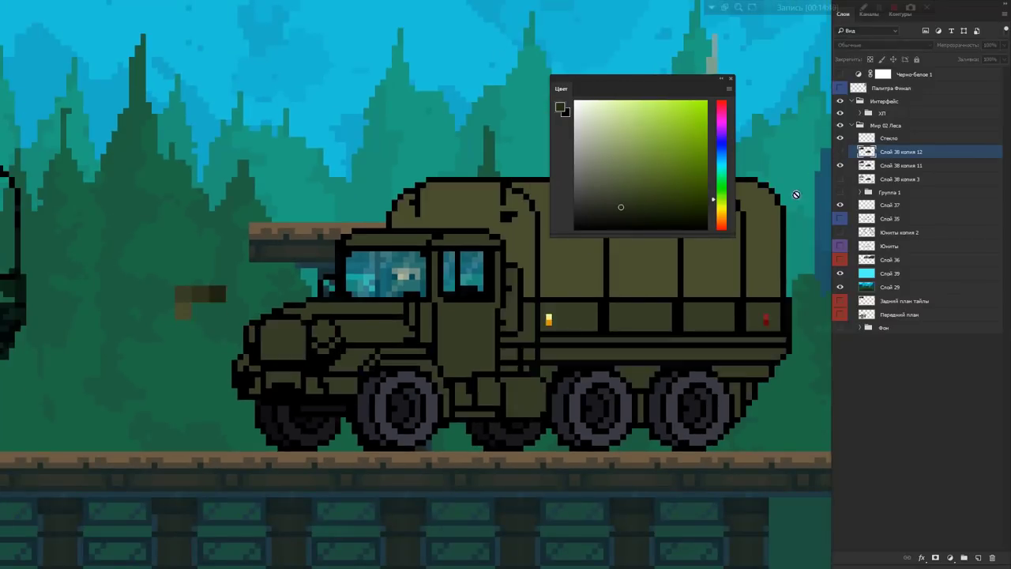
pyautogui.scroll(1, 614, 368)
# - Frame the truck and marquee-select the middle and rearmost wheels
pyautogui.scroll(2, 359, 450)
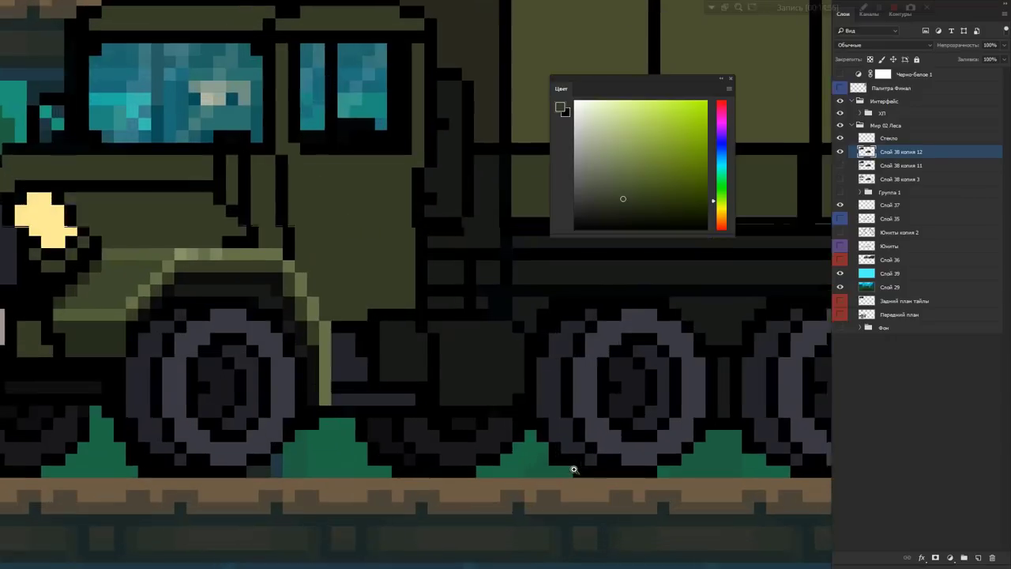
pyautogui.scroll(1, 615, 451)
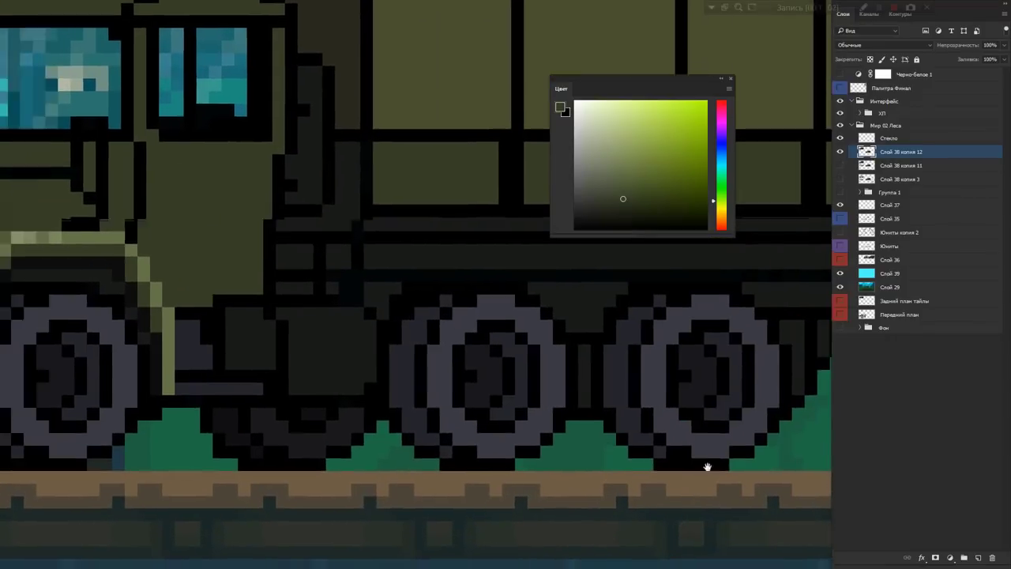
pyautogui.hscroll(-3, 706, 467)
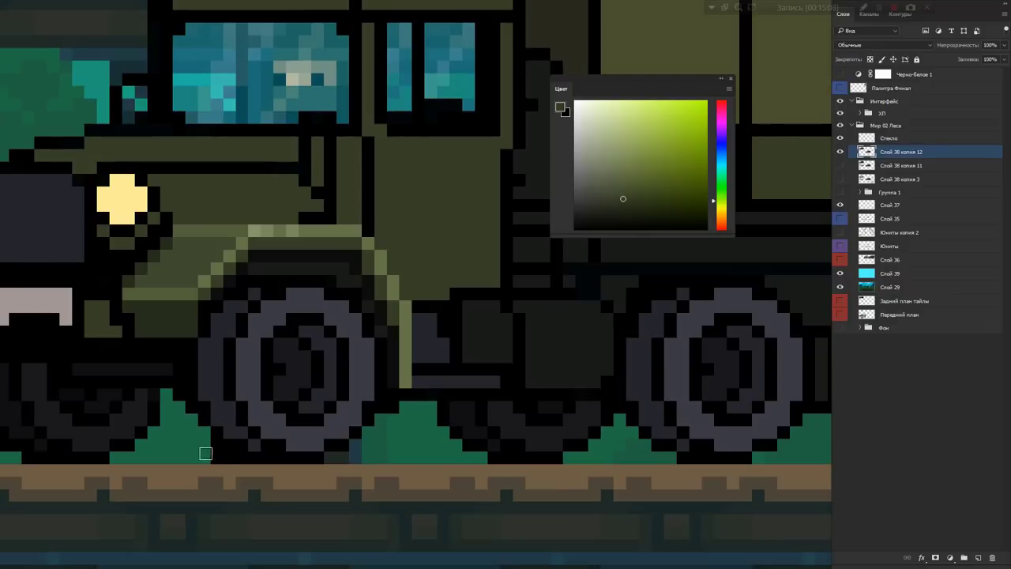
pyautogui.scroll(-1, 180, 407)
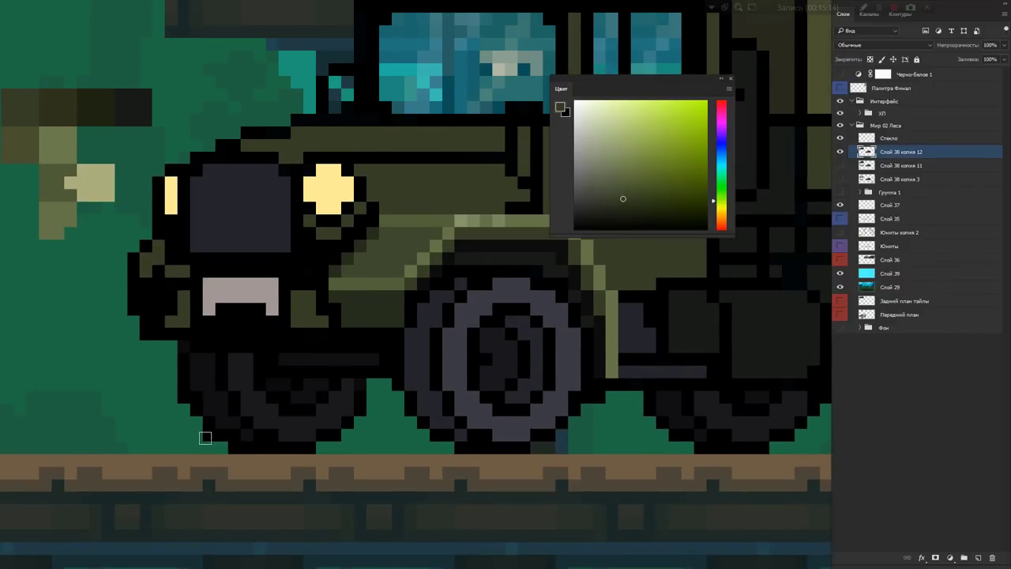
pyautogui.scroll(-1, 466, 431)
pyautogui.moveTo(379, 466); pyautogui.dragTo(342, 479)
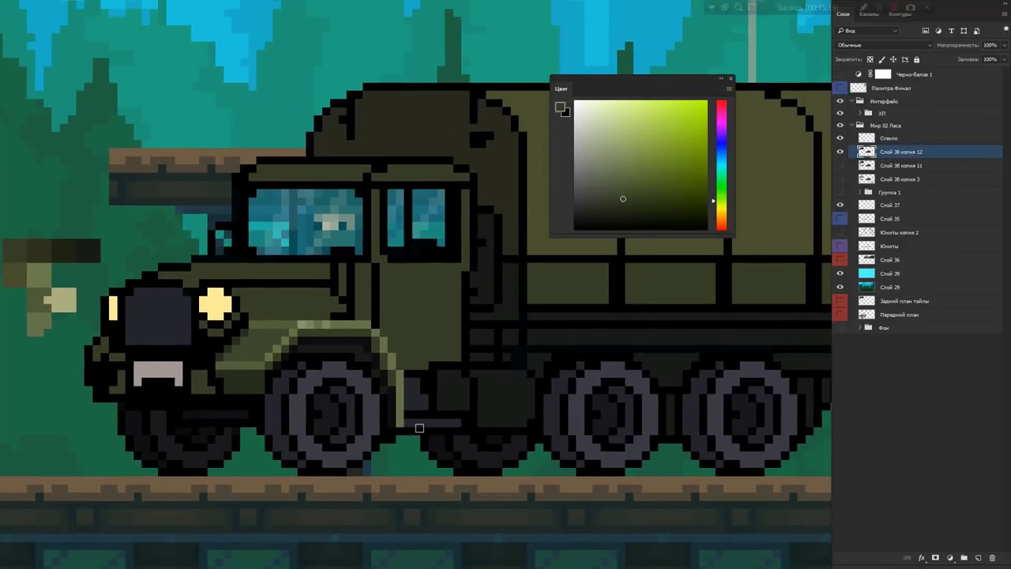
pyautogui.moveTo(543, 353); pyautogui.dragTo(658, 475)
pyautogui.moveTo(658, 412); pyautogui.dragTo(666, 443)
pyautogui.moveTo(686, 360); pyautogui.dragTo(802, 475)
# - Add the front wheel and bumper underside to the selection and copy it to Слой 40
pyautogui.moveTo(265, 353); pyautogui.dragTo(395, 474)
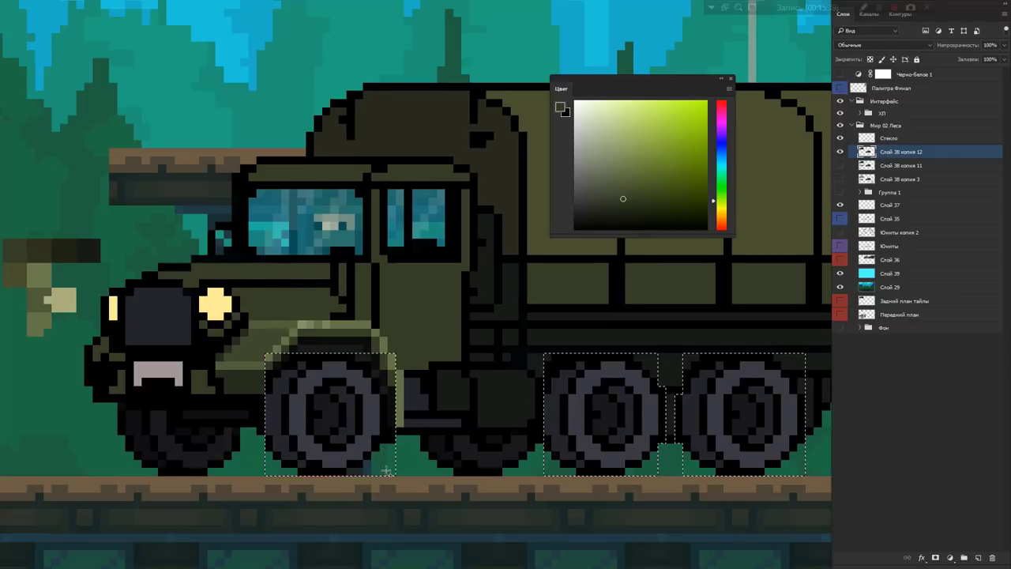
pyautogui.moveTo(246, 427); pyautogui.dragTo(117, 483)
pyautogui.moveTo(111, 410); pyautogui.dragTo(174, 442)
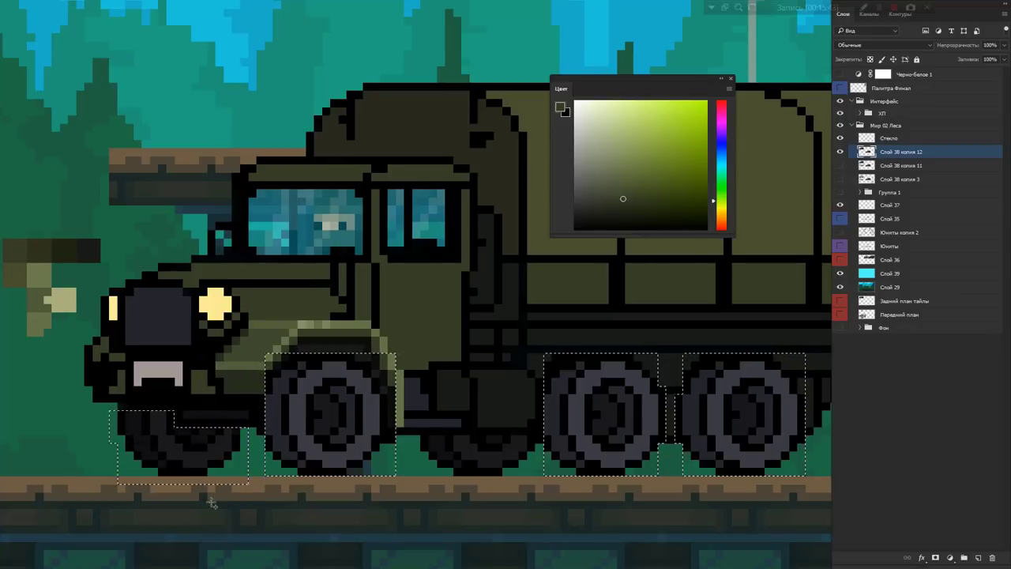
pyautogui.click(497, 455)
pyautogui.moveTo(526, 424); pyautogui.dragTo(512, 426)
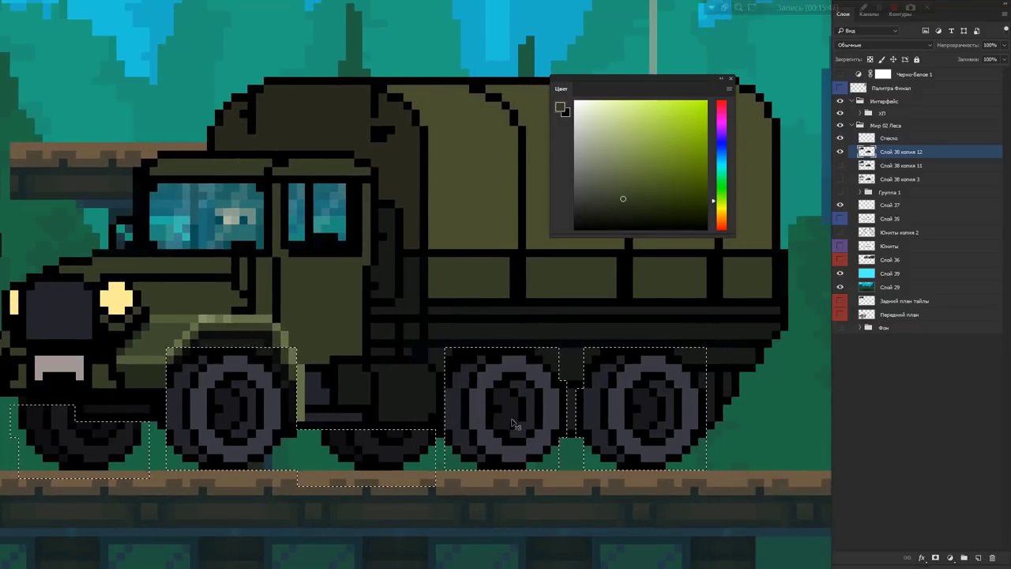
pyautogui.hotkey('ctrl', 'shift', 'alt', 'n')
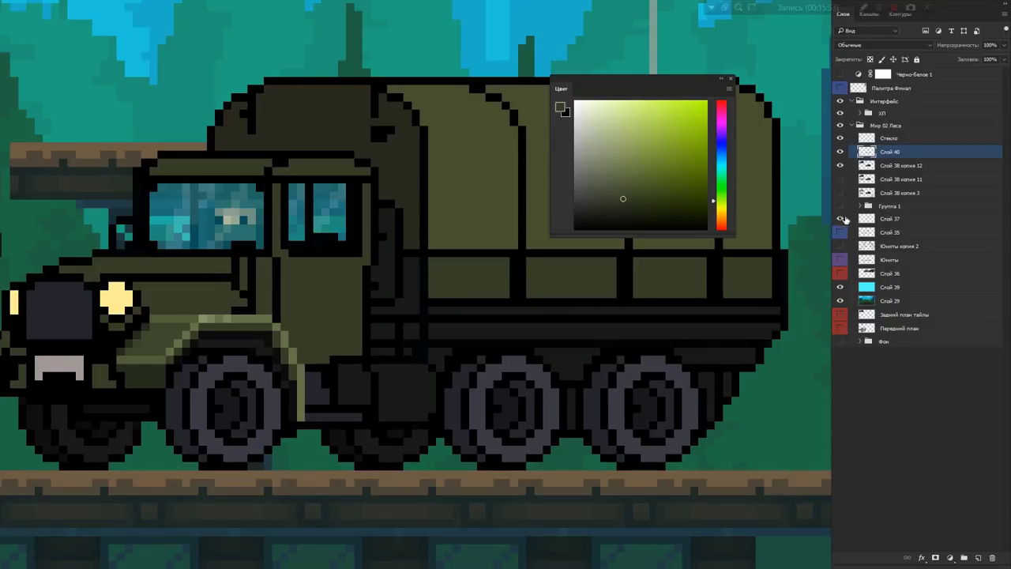
# - Hide the truck body, zoom on the wheels, and repaint the wheel's left-edge columns
pyautogui.click(839, 167)
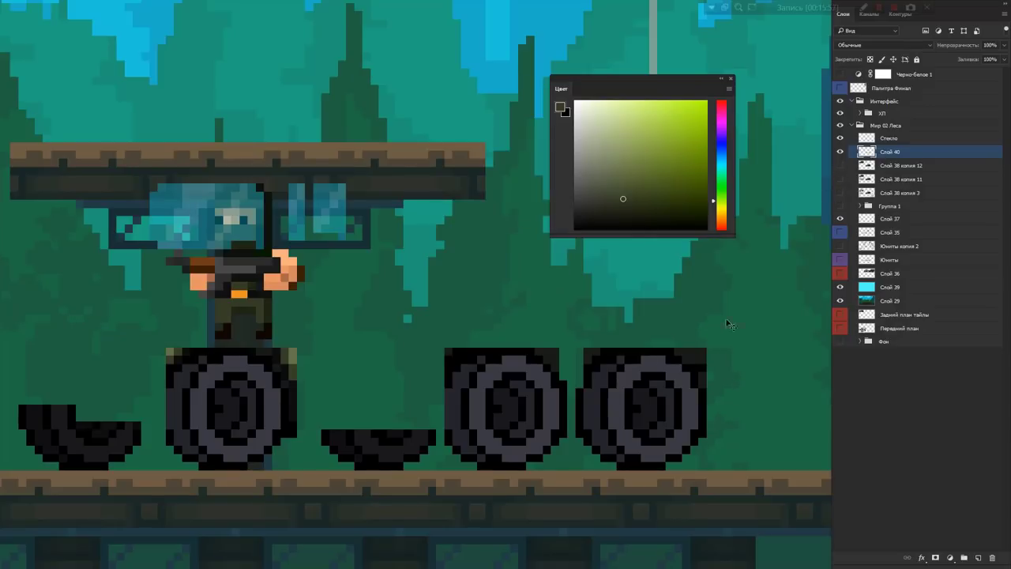
pyautogui.moveTo(148, 393)
pyautogui.mouseDown()
pyautogui.moveTo(208, 384)
pyautogui.moveTo(229, 355)
pyautogui.mouseUp()
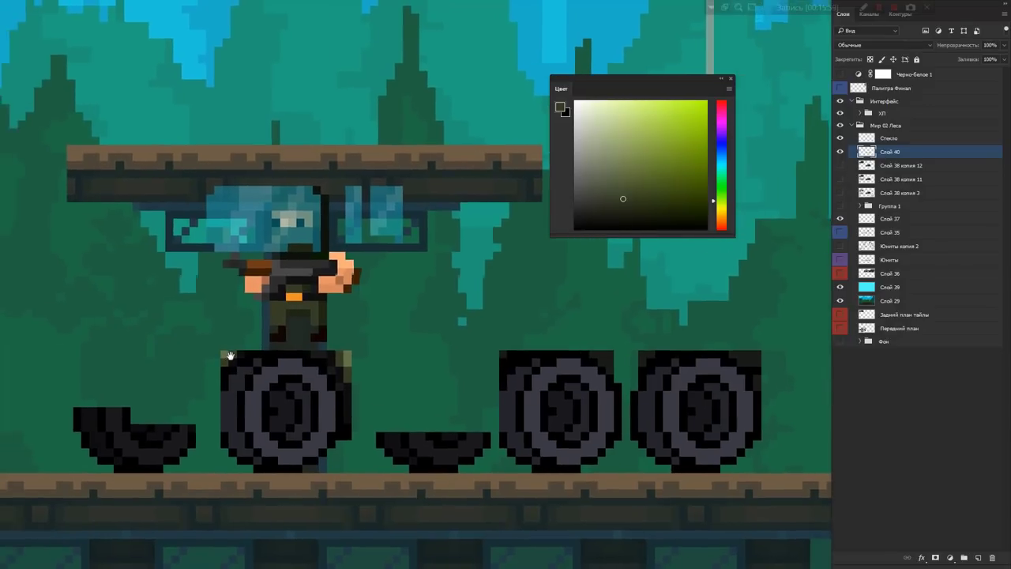
pyautogui.press('super')
pyautogui.press('super')
pyautogui.moveTo(82, 350); pyautogui.dragTo(745, 462)
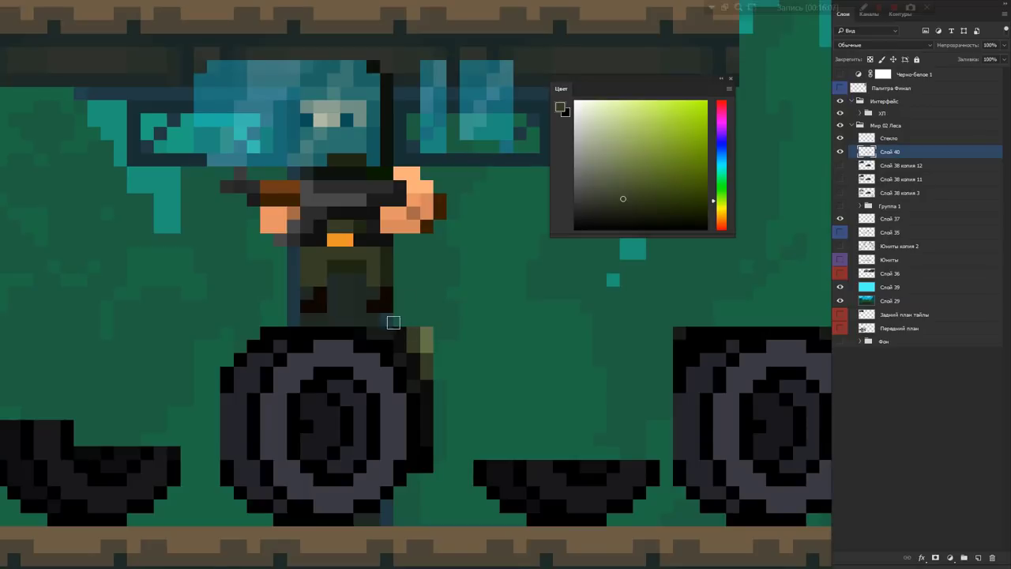
pyautogui.moveTo(401, 343)
pyautogui.mouseDown()
pyautogui.moveTo(429, 384)
pyautogui.moveTo(429, 488)
pyautogui.mouseUp()
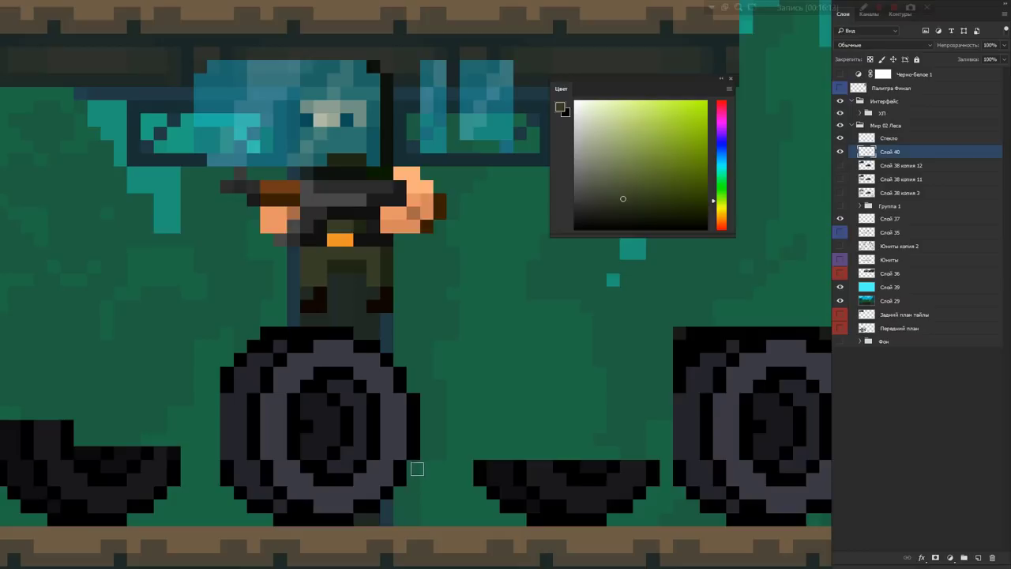
pyautogui.keyDown('alt'); pyautogui.click(221, 377); pyautogui.keyUp('alt')
pyautogui.moveTo(215, 398); pyautogui.dragTo(215, 457)
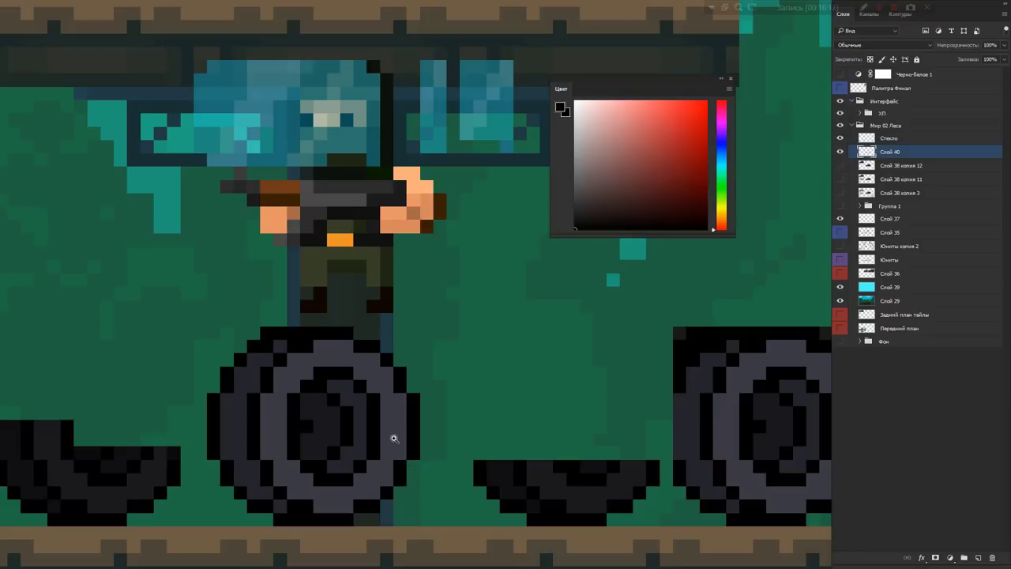
# - Compare against the reference sprites, round the middle tire's top-left corner, and show the truck body
pyautogui.scroll(-3, 394, 438)
pyautogui.hscroll(3, 372, 372)
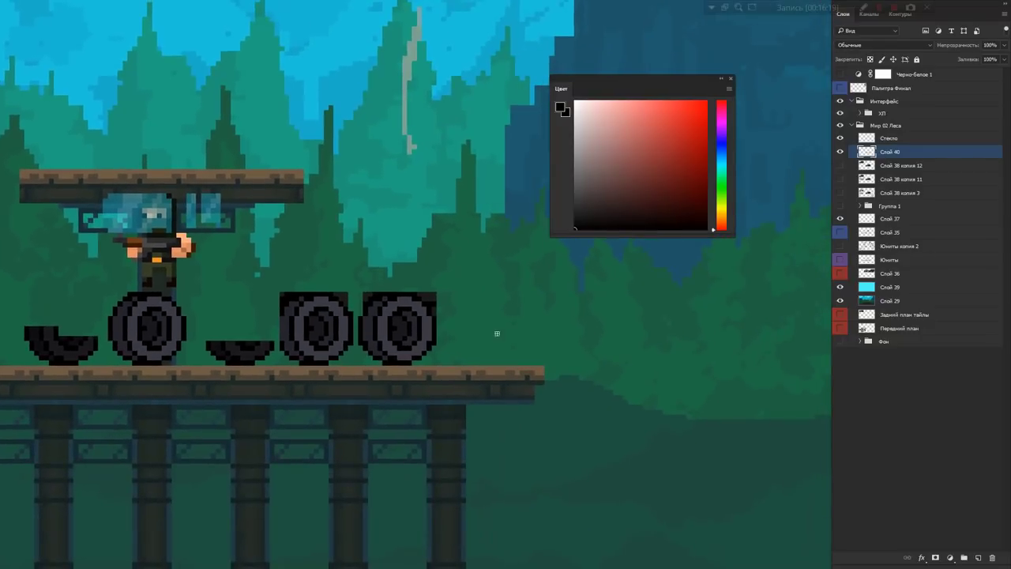
pyautogui.click(838, 193)
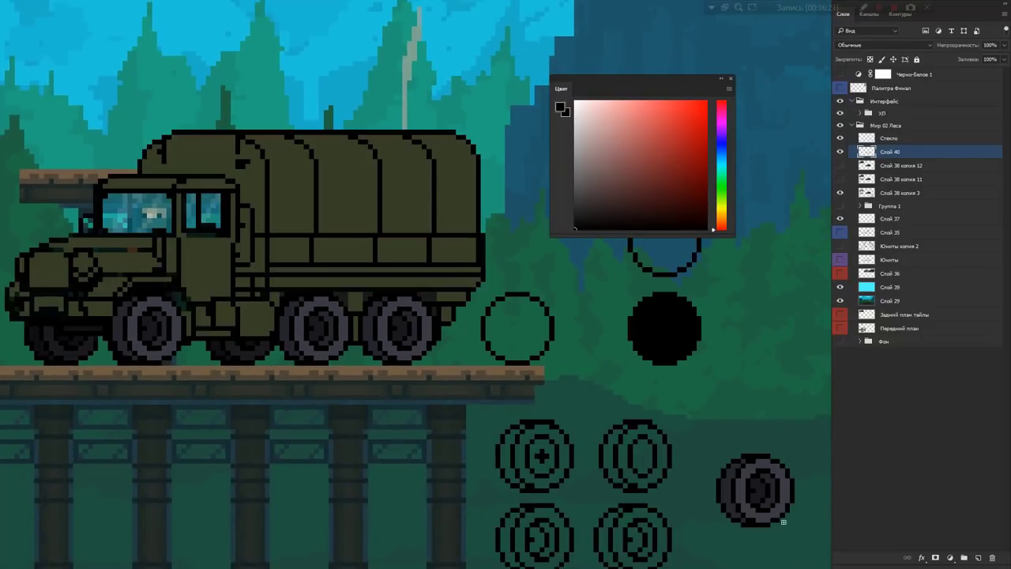
pyautogui.moveTo(760, 496); pyautogui.dragTo(705, 449)
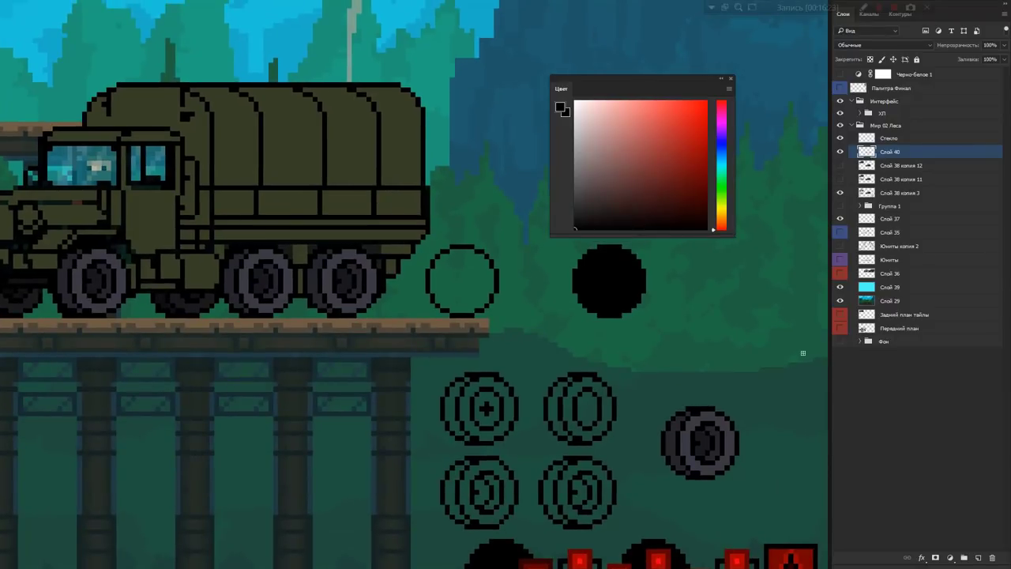
pyautogui.click(840, 193)
pyautogui.scroll(2, 330, 257)
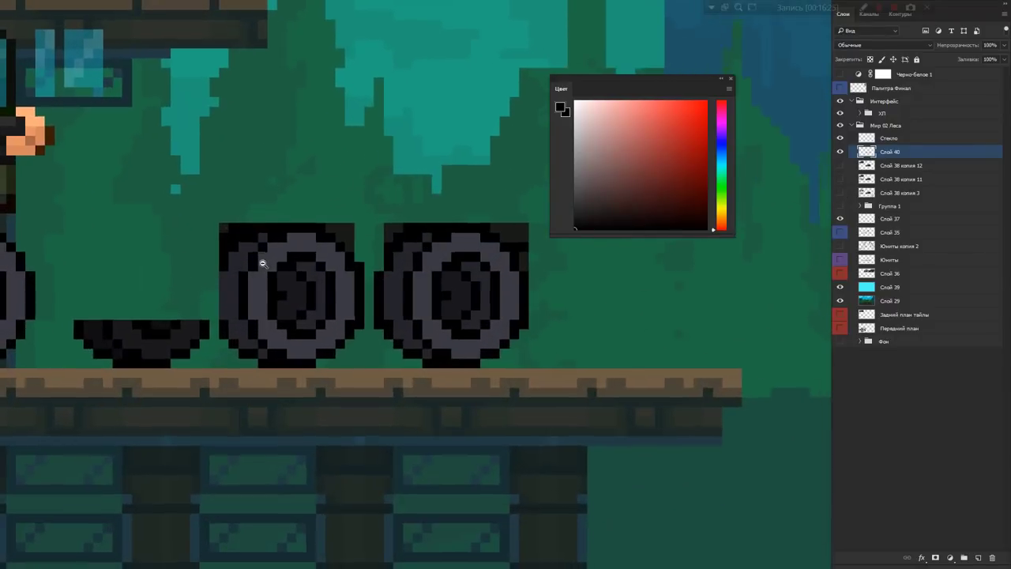
pyautogui.scroll(1, 259, 260)
pyautogui.scroll(1, 366, 354)
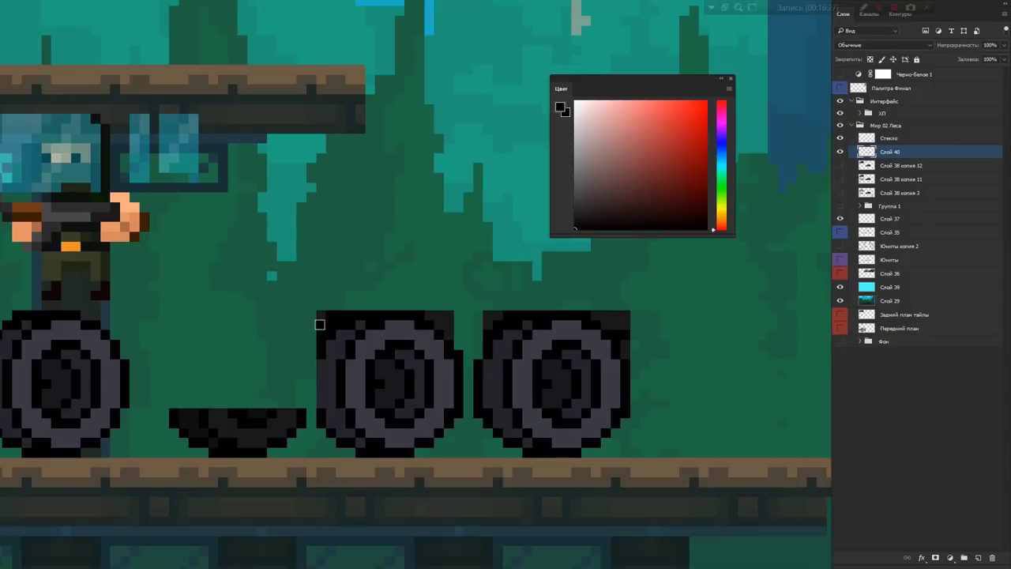
pyautogui.moveTo(319, 324); pyautogui.dragTo(334, 314)
pyautogui.click(840, 164)
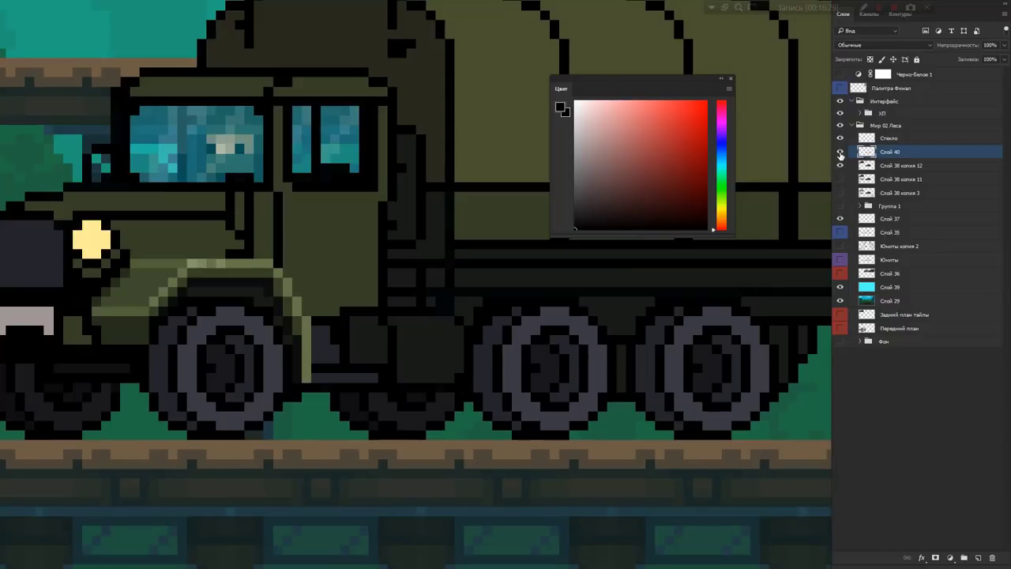
# - On the truck body layer, delete a selected strip along the bottom of the wheels
pyautogui.click(839, 151)
pyautogui.click(860, 165)
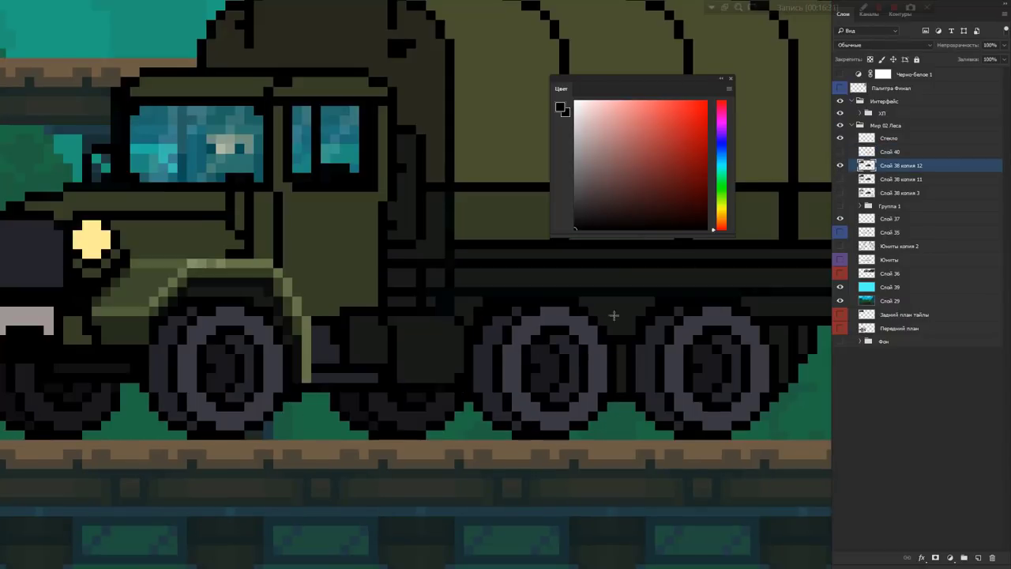
pyautogui.scroll(-2, 372, 363)
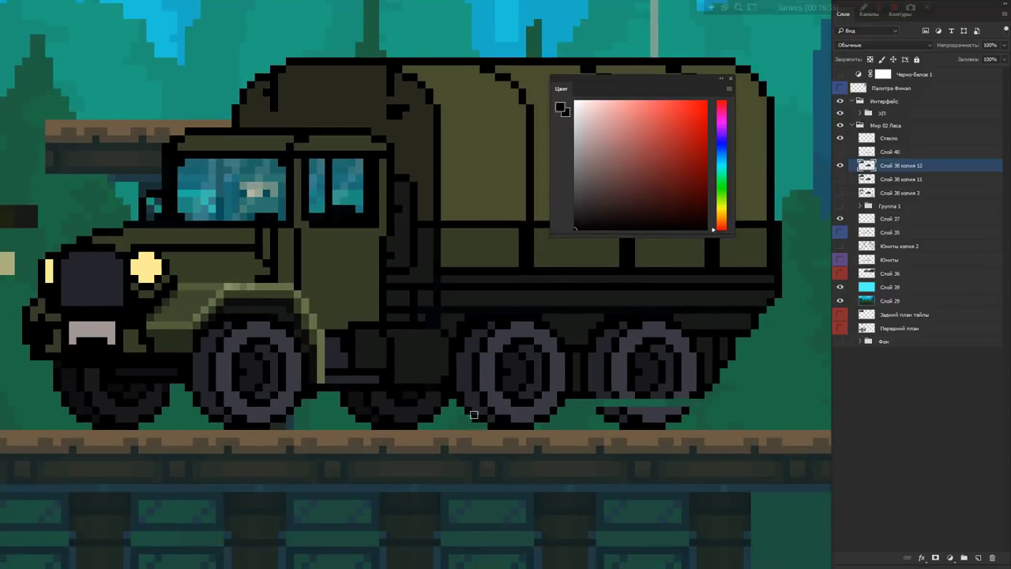
pyautogui.hscroll(-1, 80, 419)
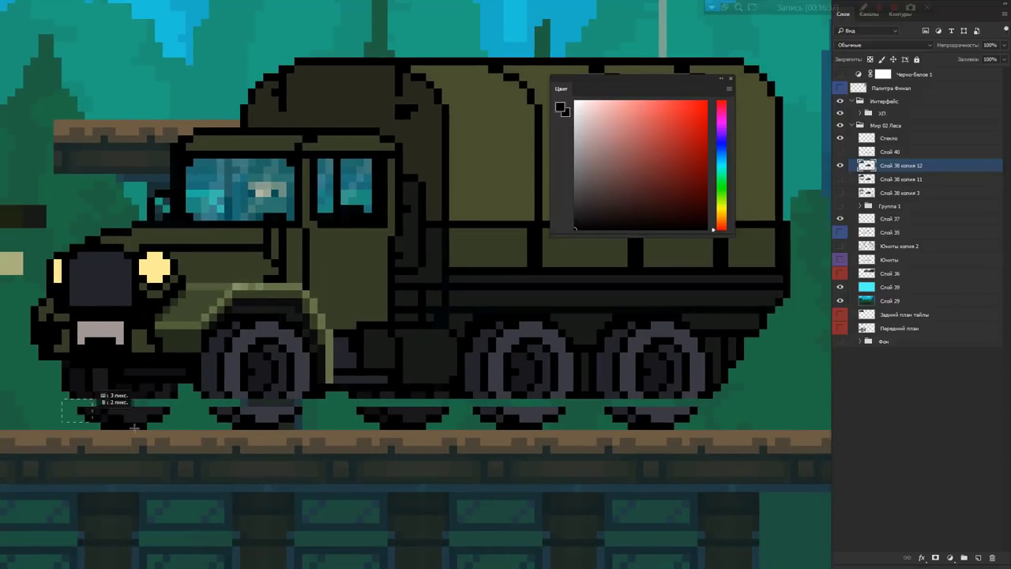
pyautogui.moveTo(62, 398); pyautogui.dragTo(728, 469)
pyautogui.press('Delete')
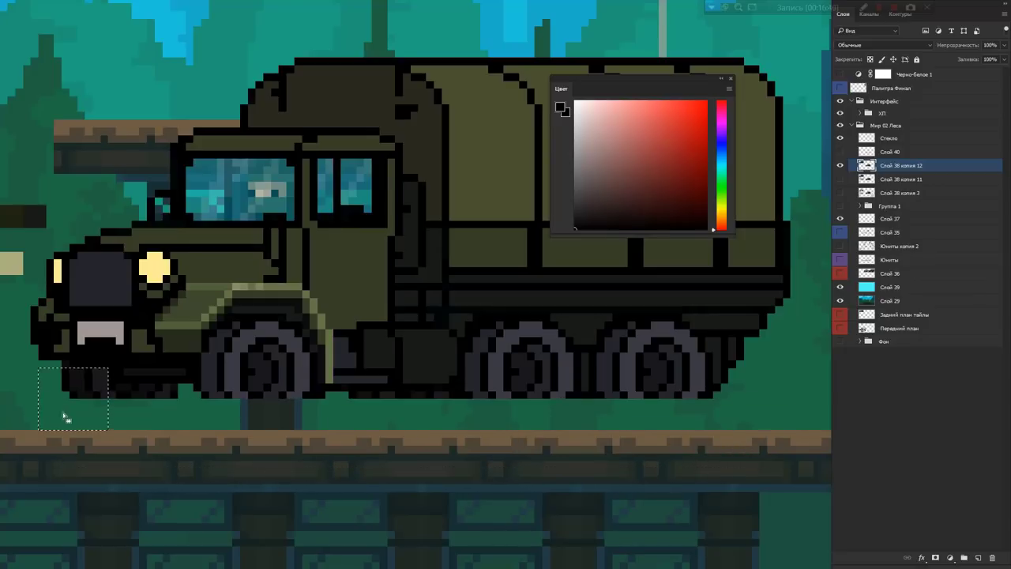
# - Erase the old front, middle and rear wheels from the truck layer
pyautogui.moveTo(155, 422)
pyautogui.mouseDown()
pyautogui.moveTo(292, 392)
pyautogui.moveTo(212, 397)
pyautogui.mouseUp()
pyautogui.hotkey('ctrl', 'd')
pyautogui.press('e')
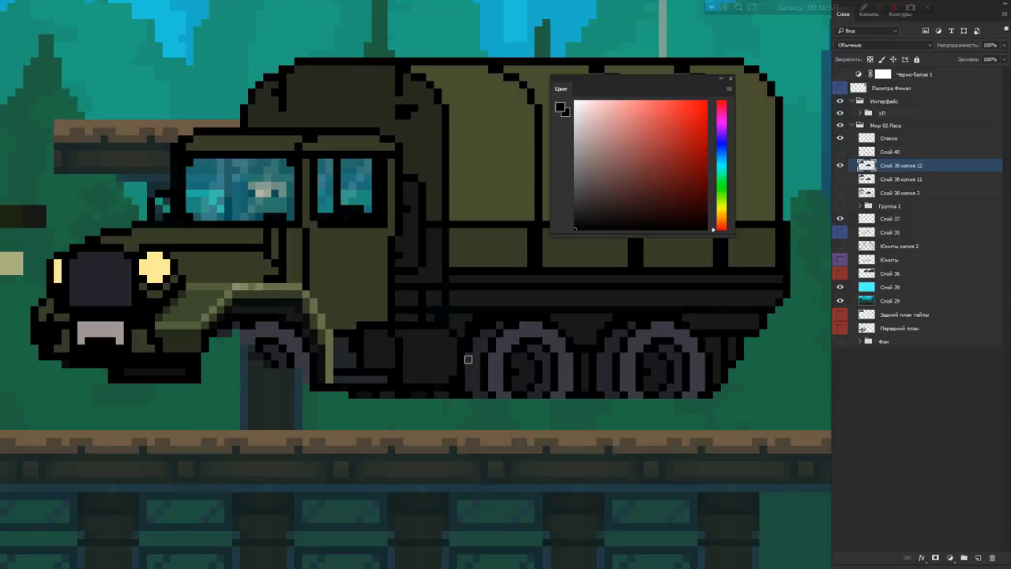
pyautogui.moveTo(468, 360); pyautogui.dragTo(544, 387)
pyautogui.press('F5')
pyautogui.press('F5')
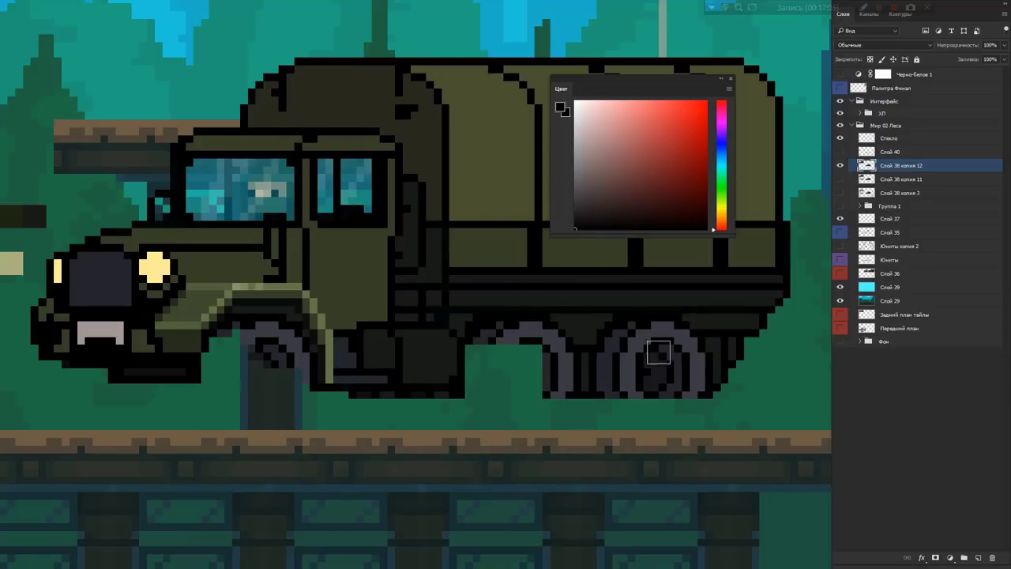
pyautogui.moveTo(659, 352); pyautogui.dragTo(626, 387)
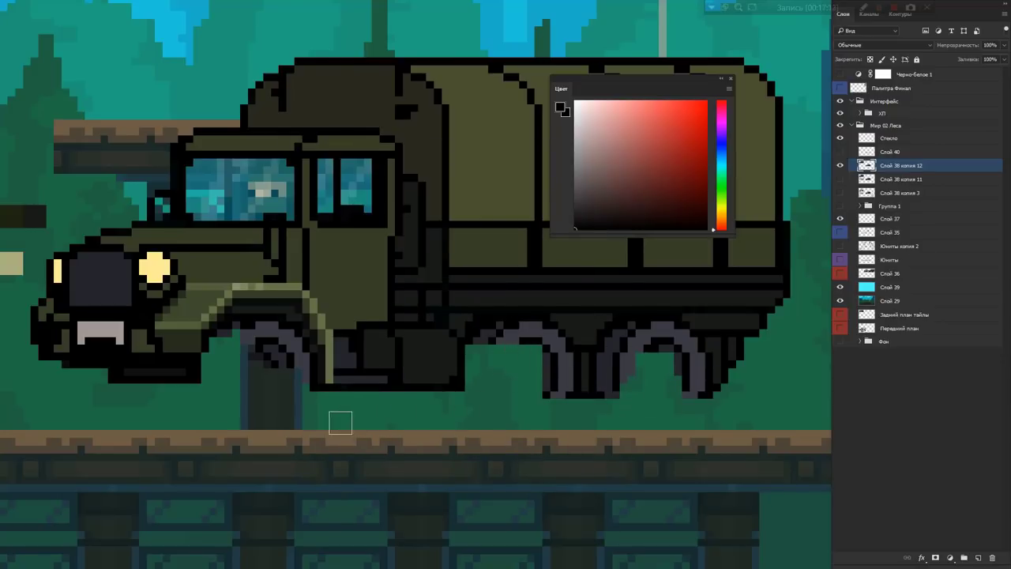
pyautogui.moveTo(237, 353); pyautogui.dragTo(240, 390)
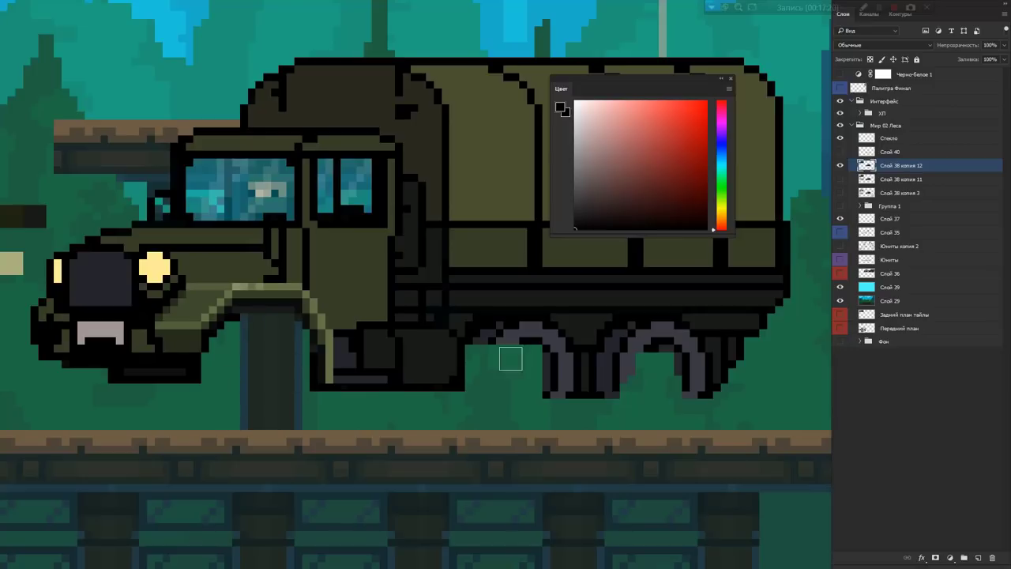
# - Paint the grey wheel-arch tops and middle wheel under the bed with the dark underside colour
pyautogui.keyDown('alt'); pyautogui.click(484, 323); pyautogui.keyUp('alt')
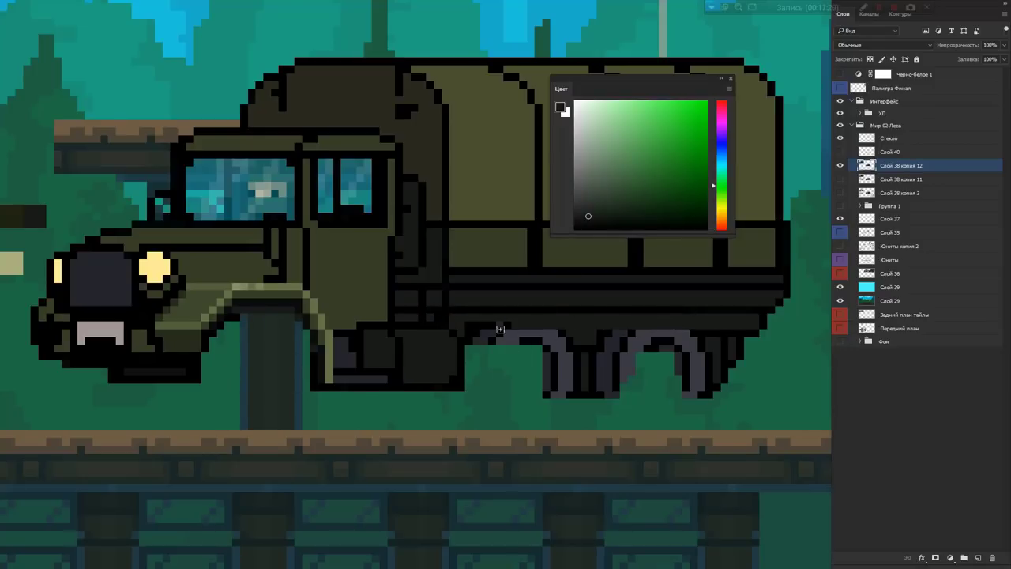
pyautogui.moveTo(500, 329)
pyautogui.mouseDown()
pyautogui.moveTo(558, 338)
pyautogui.moveTo(690, 332)
pyautogui.mouseUp()
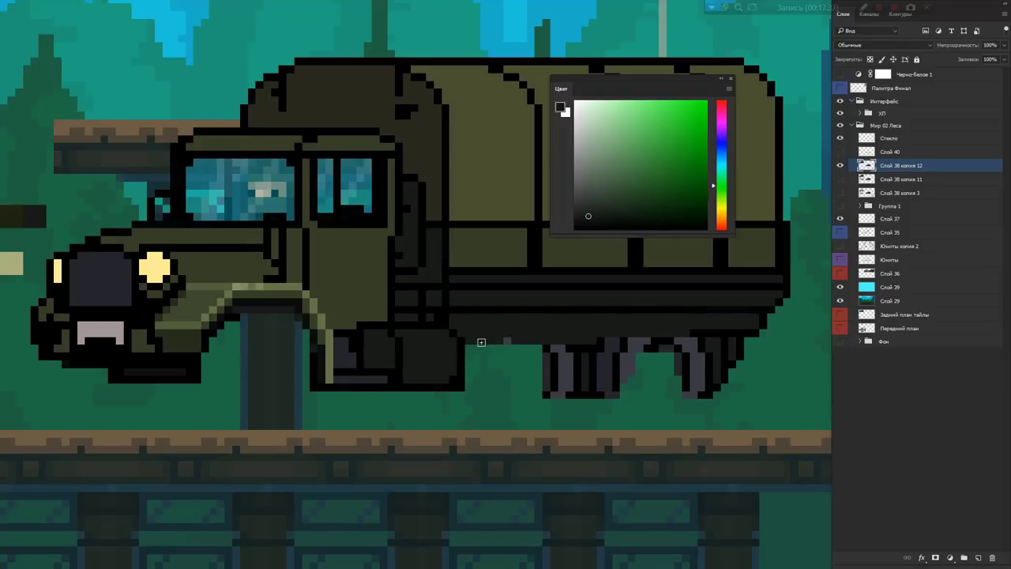
pyautogui.moveTo(480, 342)
pyautogui.mouseDown()
pyautogui.moveTo(698, 341)
pyautogui.moveTo(700, 395)
pyautogui.mouseUp()
pyautogui.moveTo(697, 348)
pyautogui.mouseDown()
pyautogui.moveTo(685, 384)
pyautogui.moveTo(703, 347)
pyautogui.mouseUp()
pyautogui.keyDown('alt'); pyautogui.click(699, 393); pyautogui.keyUp('alt')
pyautogui.click(566, 349)
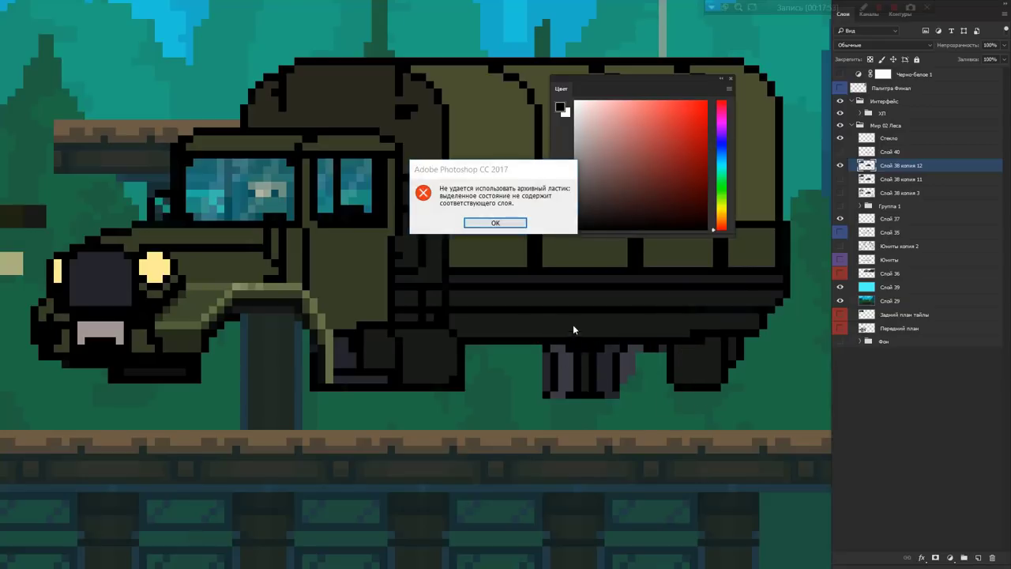
pyautogui.press('Return')
pyautogui.moveTo(553, 347)
pyautogui.mouseDown()
pyautogui.moveTo(563, 366)
pyautogui.moveTo(616, 387)
pyautogui.mouseUp()
pyautogui.moveTo(548, 368)
pyautogui.mouseDown()
pyautogui.moveTo(631, 395)
pyautogui.moveTo(600, 363)
pyautogui.moveTo(600, 373)
pyautogui.mouseUp()
# - Draw a black divider through the middle block, then paint over the misplaced one
pyautogui.keyDown('alt'); pyautogui.click(629, 388); pyautogui.keyUp('alt')
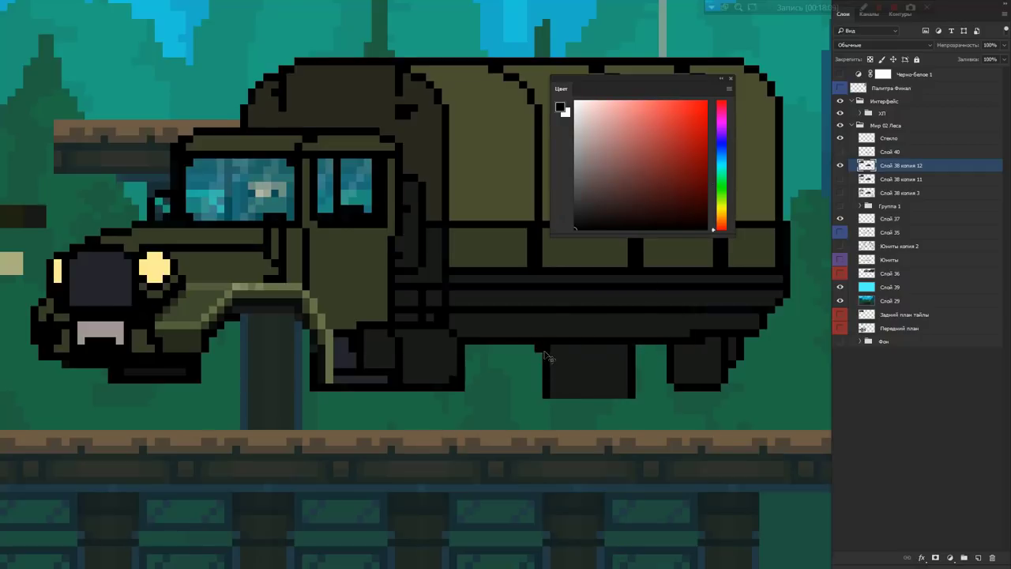
pyautogui.moveTo(593, 344); pyautogui.dragTo(593, 393)
pyautogui.keyDown('alt'); pyautogui.click(604, 385); pyautogui.keyUp('alt')
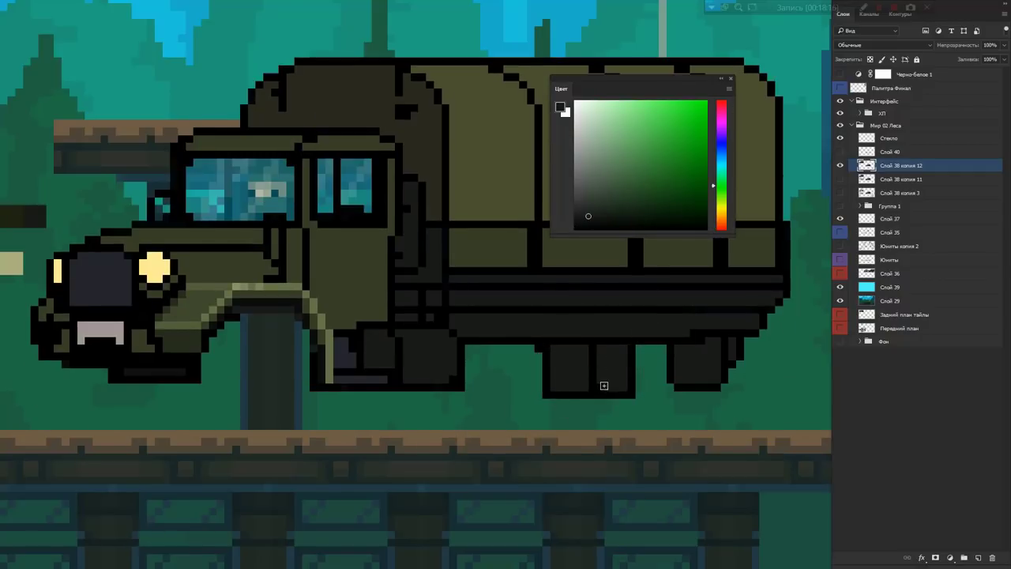
pyautogui.moveTo(593, 348); pyautogui.dragTo(592, 392)
pyautogui.keyDown('alt'); pyautogui.click(592, 395); pyautogui.keyUp('alt')
# - Reposition the black divider between the rear wheel blocks further right and close the Color panel
pyautogui.moveTo(646, 346); pyautogui.dragTo(647, 392)
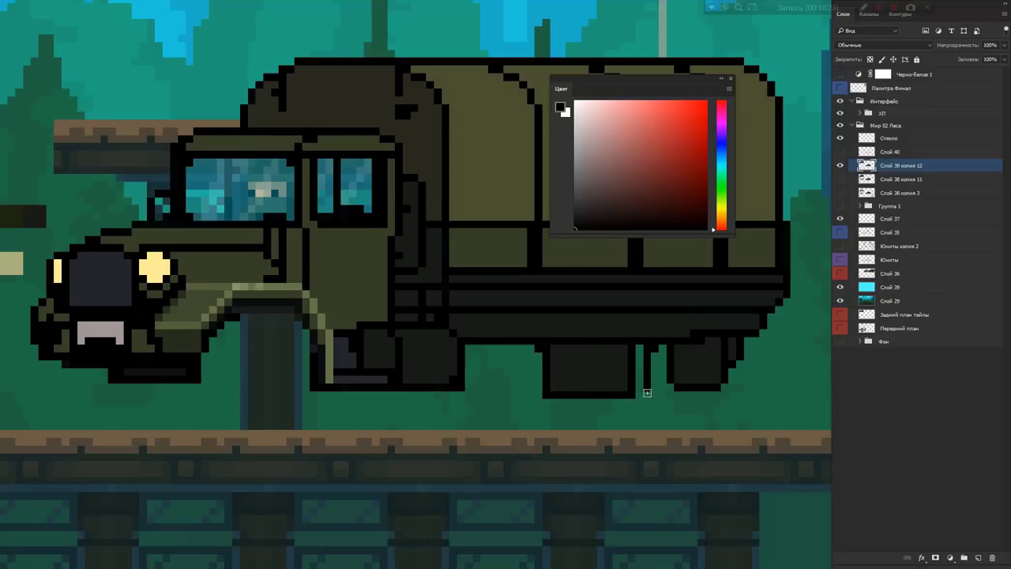
pyautogui.keyDown('alt'); pyautogui.click(621, 360); pyautogui.keyUp('alt')
pyautogui.moveTo(645, 346); pyautogui.dragTo(646, 392)
pyautogui.keyDown('alt'); pyautogui.click(676, 342); pyautogui.keyUp('alt')
pyautogui.moveTo(662, 345); pyautogui.dragTo(661, 390)
pyautogui.keyDown('alt'); pyautogui.click(654, 385); pyautogui.keyUp('alt')
pyautogui.keyDown('alt'); pyautogui.click(671, 392); pyautogui.keyUp('alt')
pyautogui.keyDown('alt'); pyautogui.click(580, 359); pyautogui.keyUp('alt')
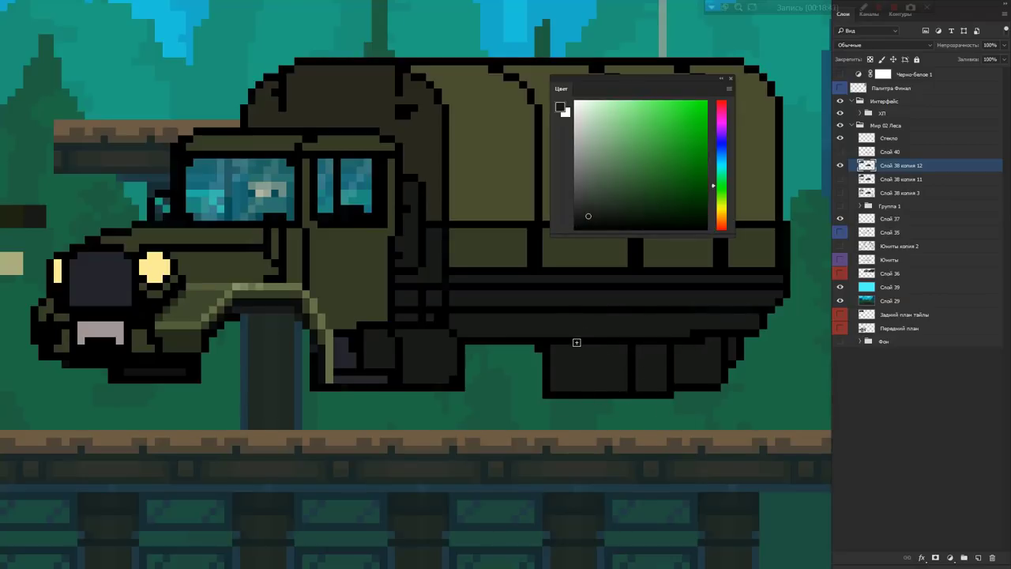
pyautogui.press('F6')
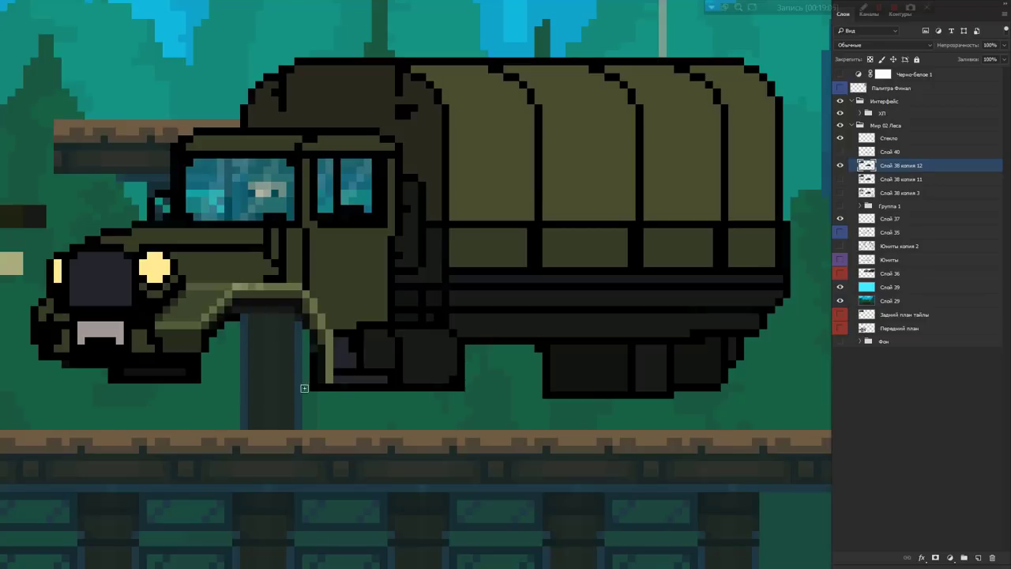
# - Pencil and bucket-fill the front wheel arch dark, then show Слой 40's wheels
pyautogui.moveTo(304, 387)
pyautogui.mouseDown()
pyautogui.moveTo(238, 317)
pyautogui.moveTo(264, 358)
pyautogui.mouseUp()
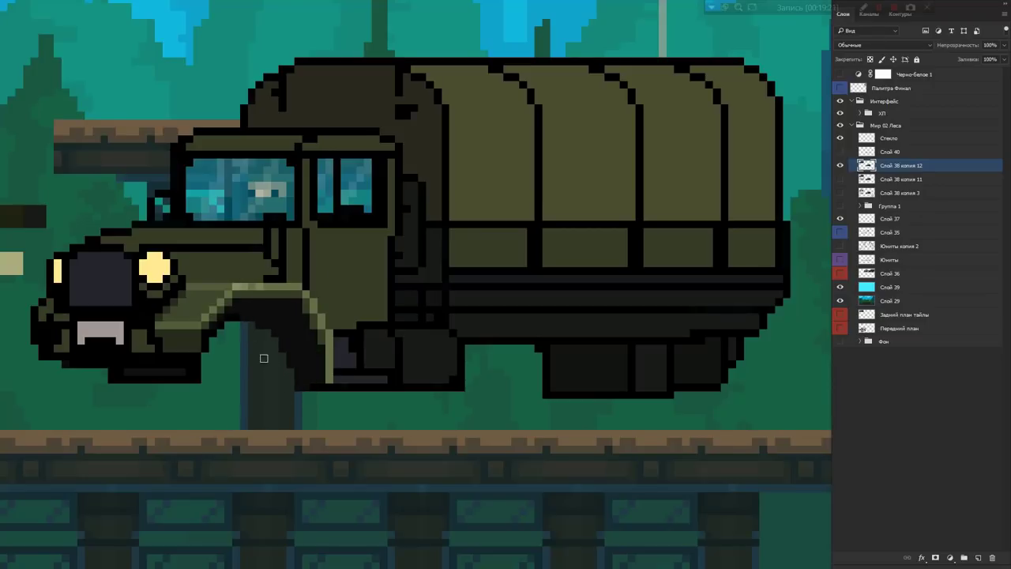
pyautogui.moveTo(233, 325); pyautogui.dragTo(295, 346)
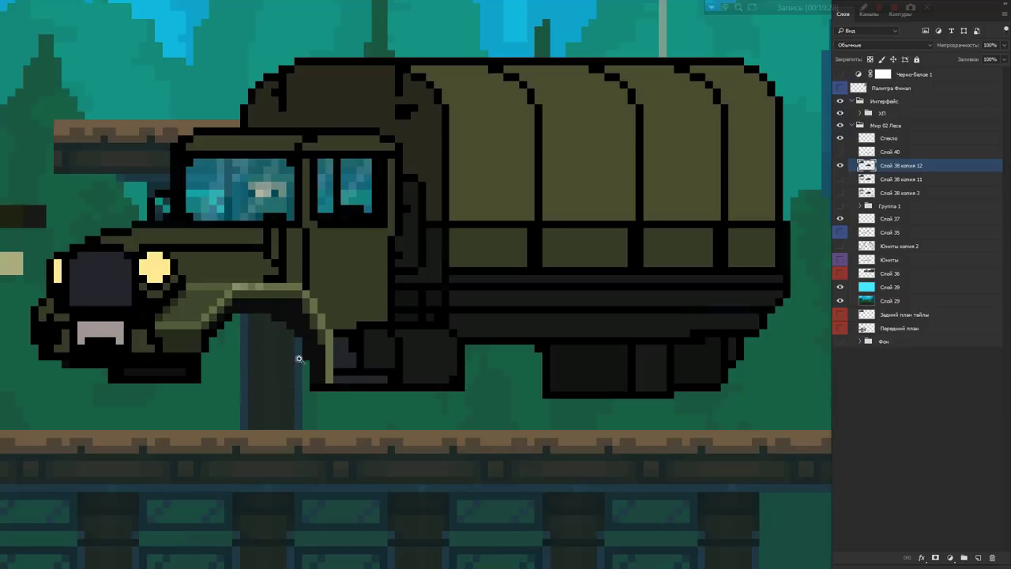
pyautogui.scroll(1, 299, 360)
pyautogui.scroll(-1, 221, 304)
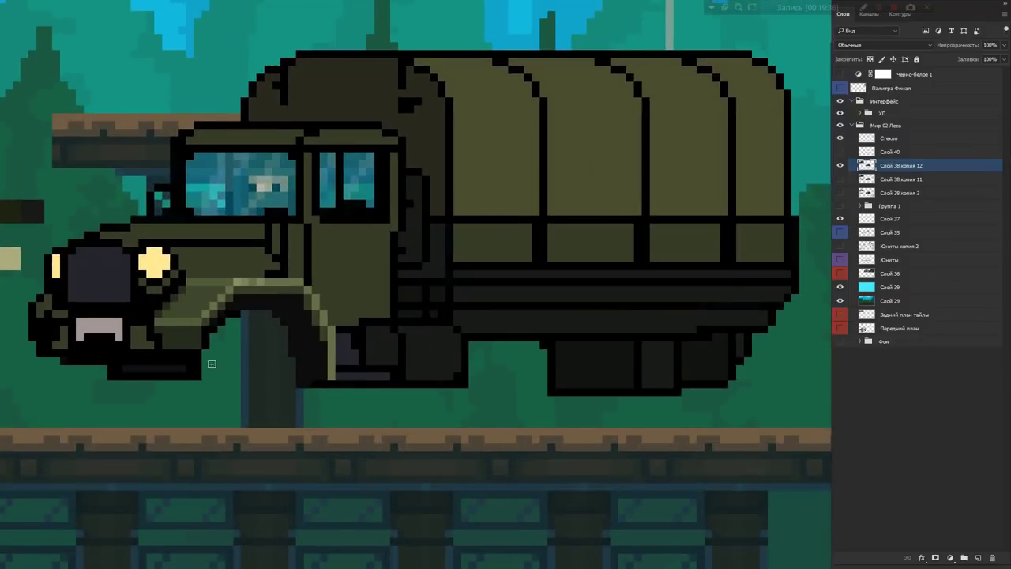
pyautogui.click(282, 373)
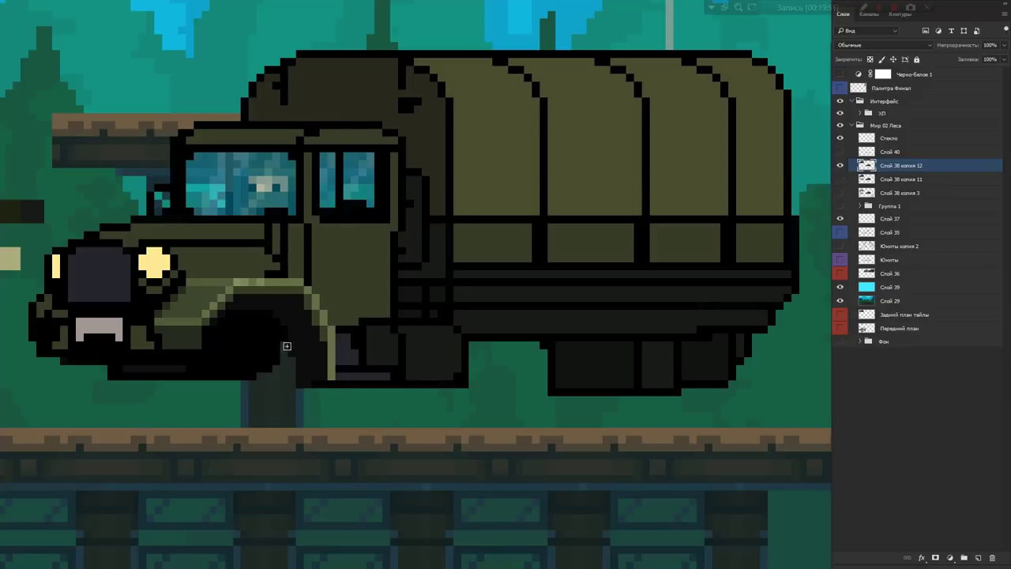
pyautogui.click(284, 334)
pyautogui.click(839, 151)
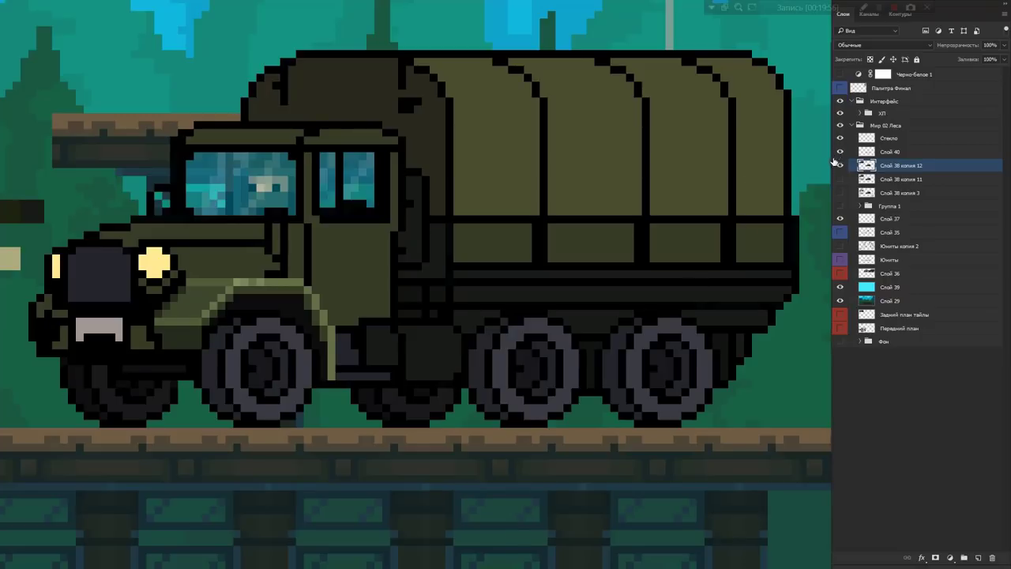
# - Rename Слой 40 to 'Колеса', check wheel and cab-glass visibility, then select Слой 38 копия 12
pyautogui.scroll(-1, 669, 263)
pyautogui.scroll(-1, 640, 264)
pyautogui.scroll(1, 656, 281)
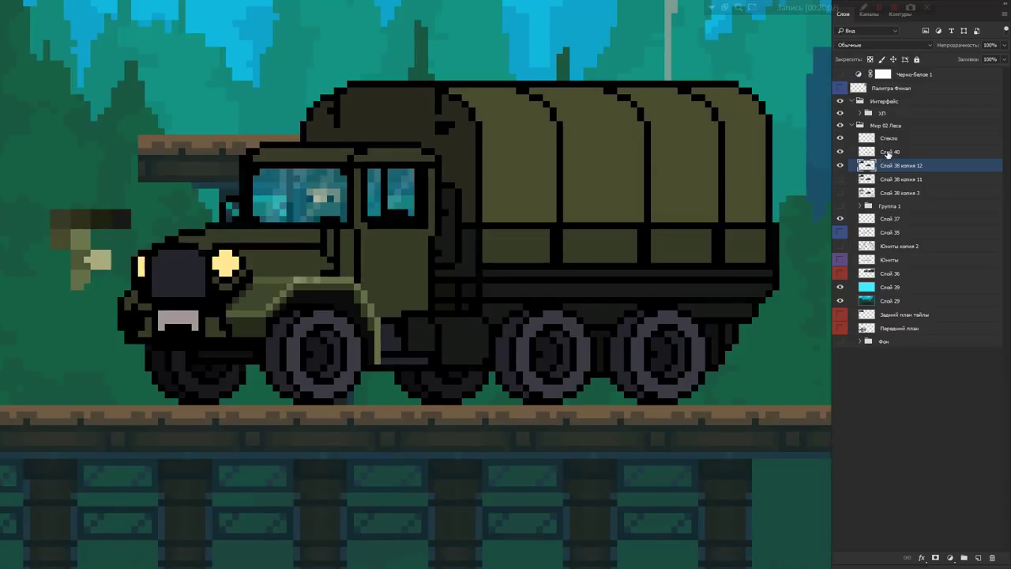
pyautogui.doubleClick(889, 151)
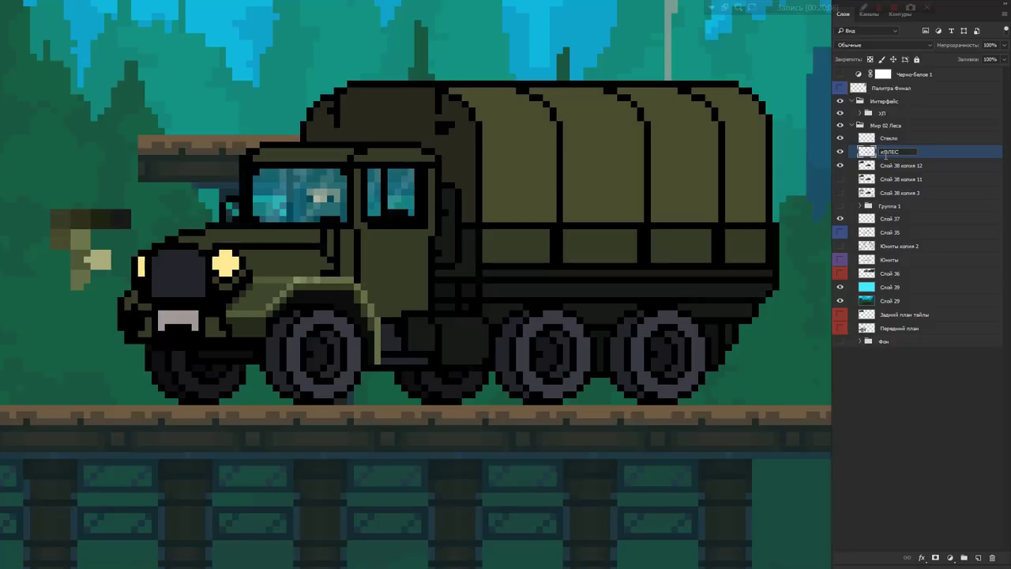
pyautogui.press('Return')
pyautogui.click(837, 155)
pyautogui.click(839, 163)
pyautogui.click(840, 139)
pyautogui.click(839, 139)
pyautogui.click(878, 169)
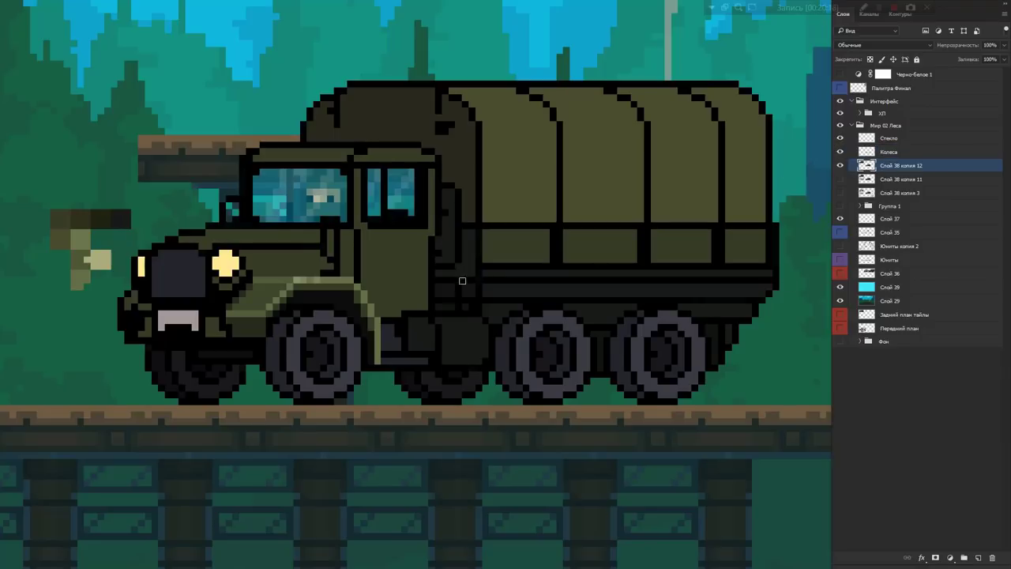
pyautogui.scroll(2, 265, 330)
pyautogui.scroll(2, 284, 320)
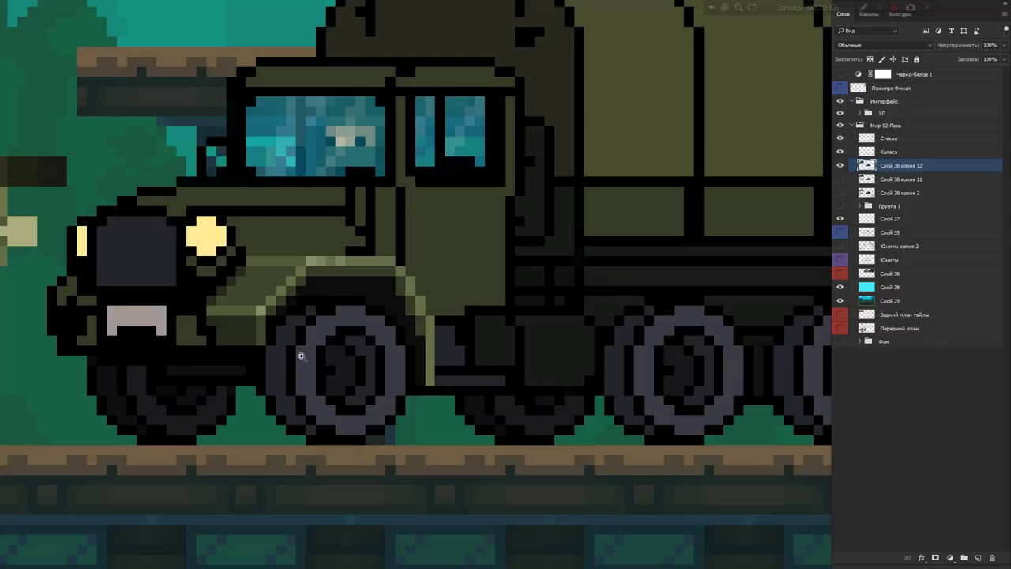
pyautogui.scroll(-5, 301, 356)
pyautogui.scroll(2, 301, 347)
pyautogui.scroll(4, 293, 331)
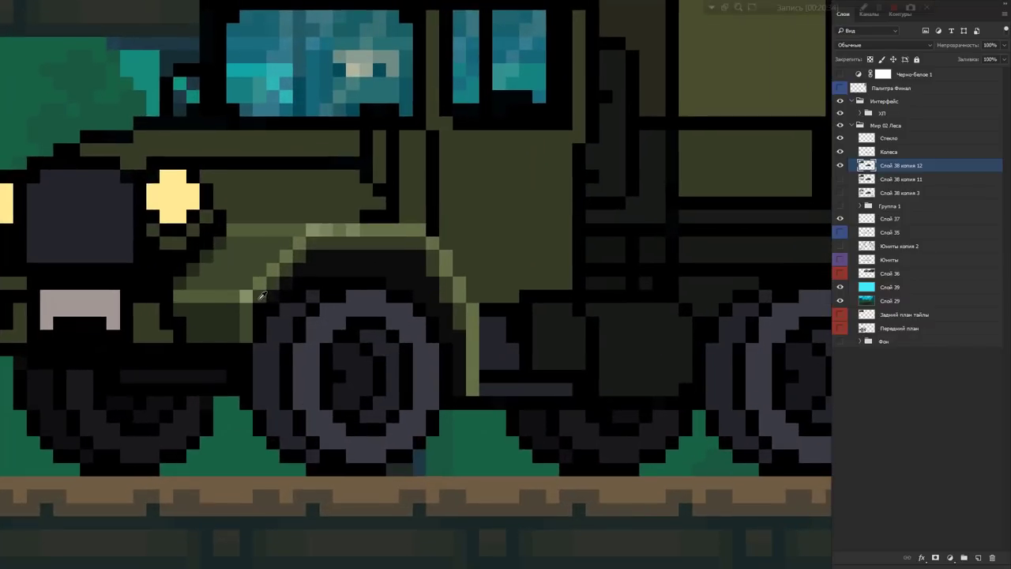
pyautogui.scroll(-5, 314, 313)
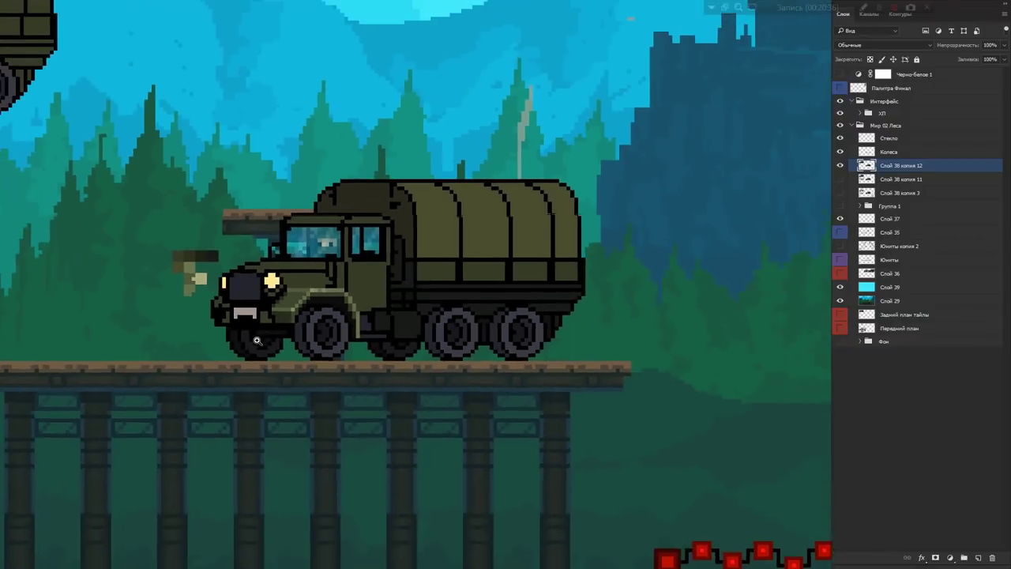
pyautogui.scroll(2, 284, 340)
pyautogui.scroll(2, 278, 351)
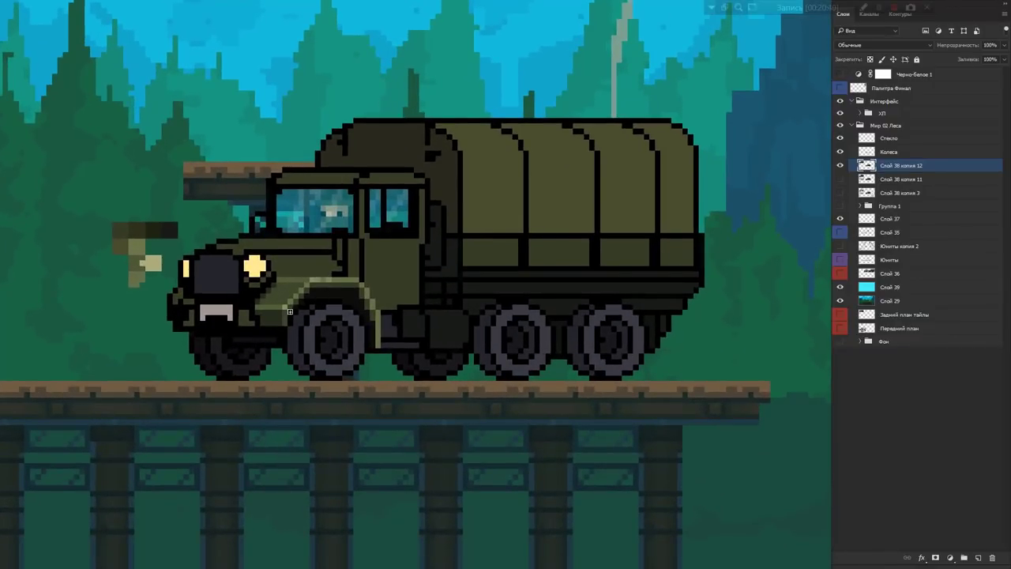
pyautogui.scroll(3, 290, 312)
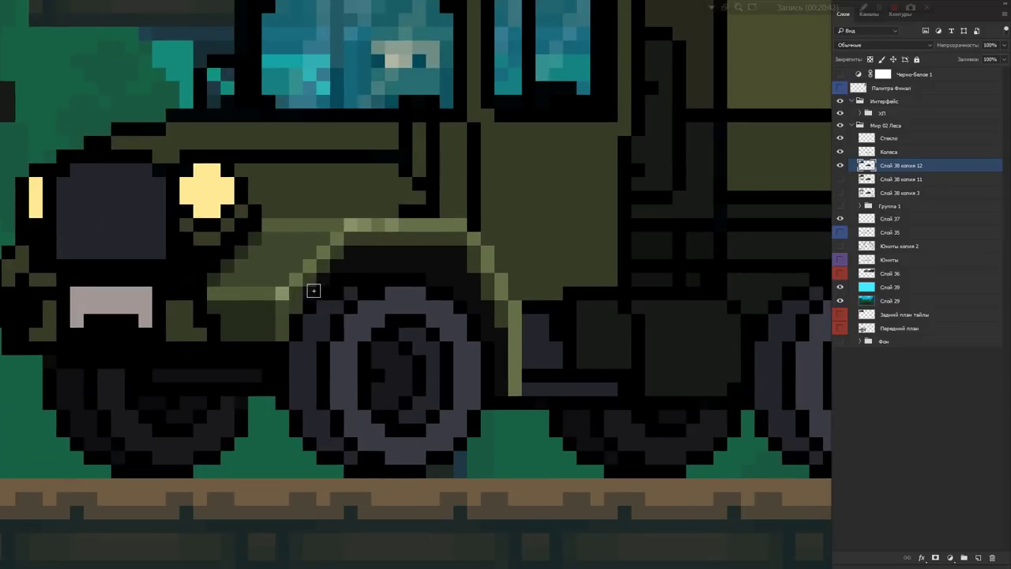
pyautogui.scroll(-3, 312, 308)
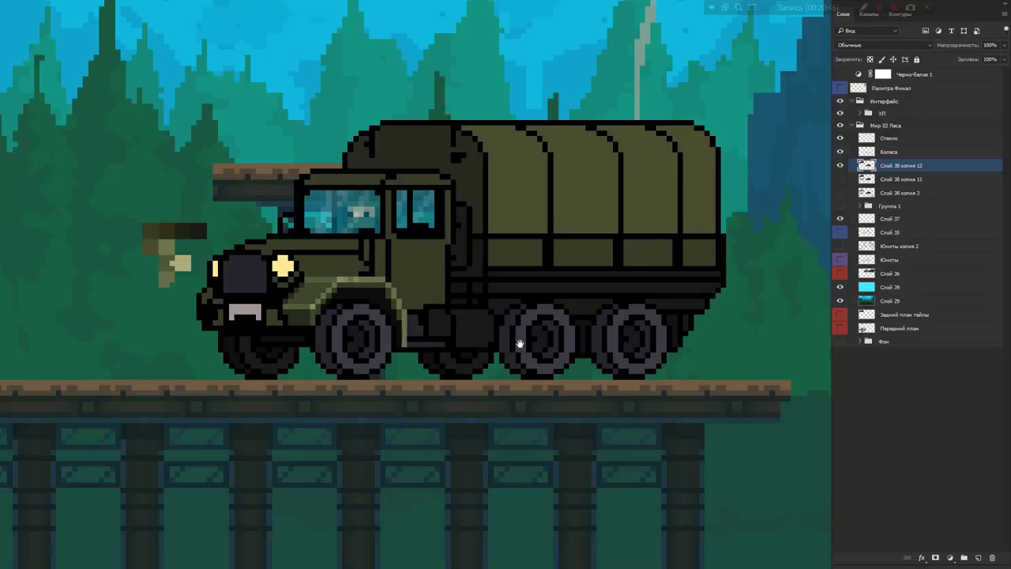
pyautogui.scroll(3, 465, 345)
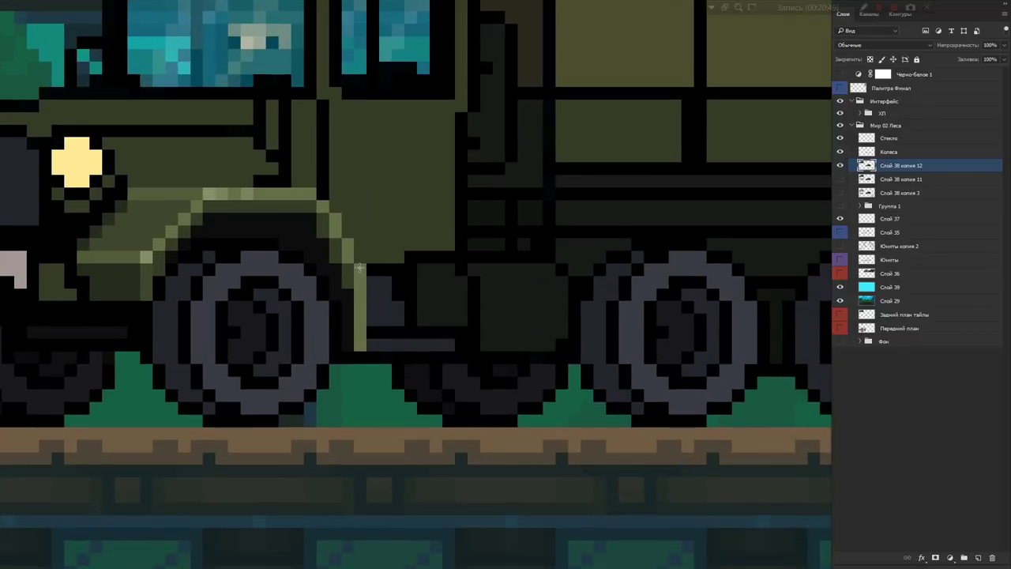
# - Darken two small olive strips at the fender corner with Hue/Saturation, one to -11
pyautogui.moveTo(359, 267); pyautogui.dragTo(367, 350)
pyautogui.moveTo(354, 262); pyautogui.dragTo(346, 253)
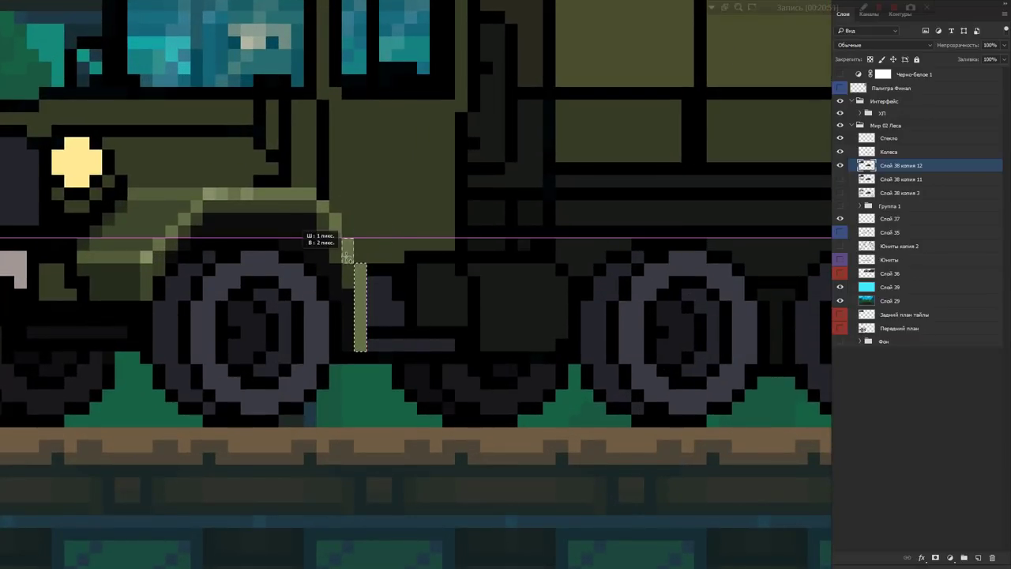
pyautogui.hotkey('ctrl', 'u')
pyautogui.moveTo(742, 242)
pyautogui.mouseDown()
pyautogui.moveTo(729, 244)
pyautogui.moveTo(738, 222)
pyautogui.mouseUp()
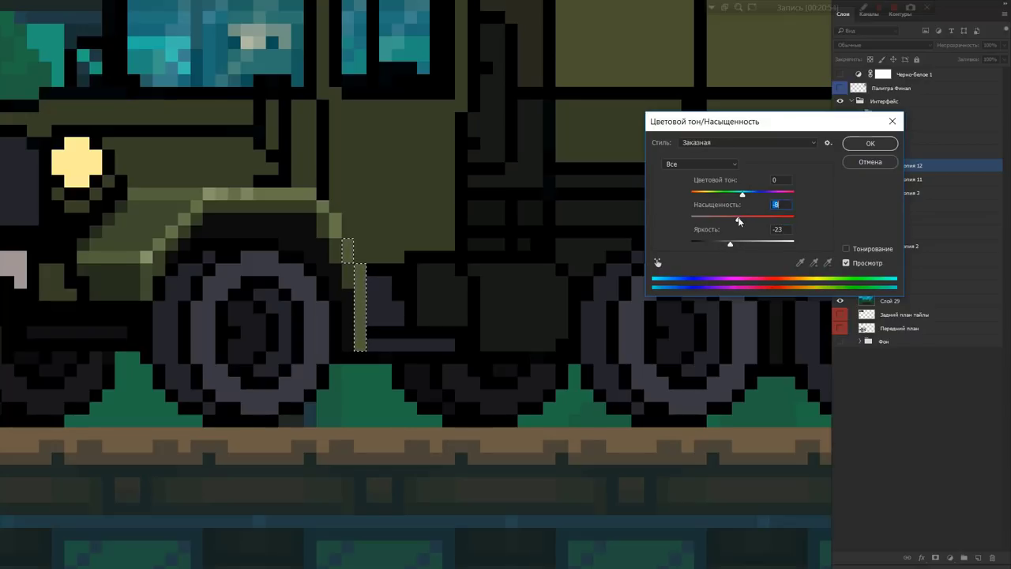
pyautogui.click(865, 145)
pyautogui.hotkey('ctrl', 'd')
pyautogui.moveTo(330, 212); pyautogui.dragTo(342, 238)
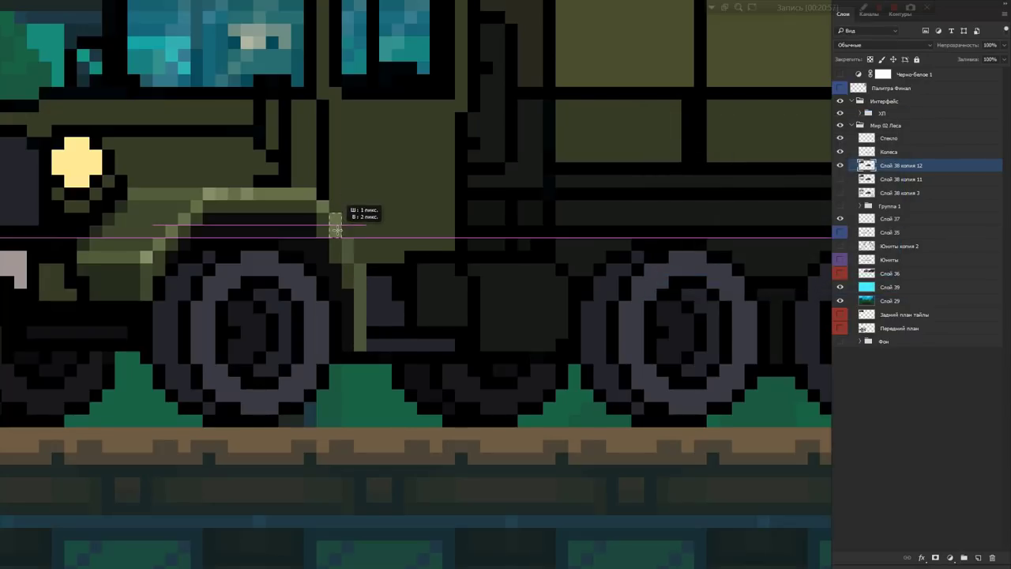
pyautogui.hotkey('ctrl', 'u')
pyautogui.moveTo(741, 239); pyautogui.dragTo(735, 240)
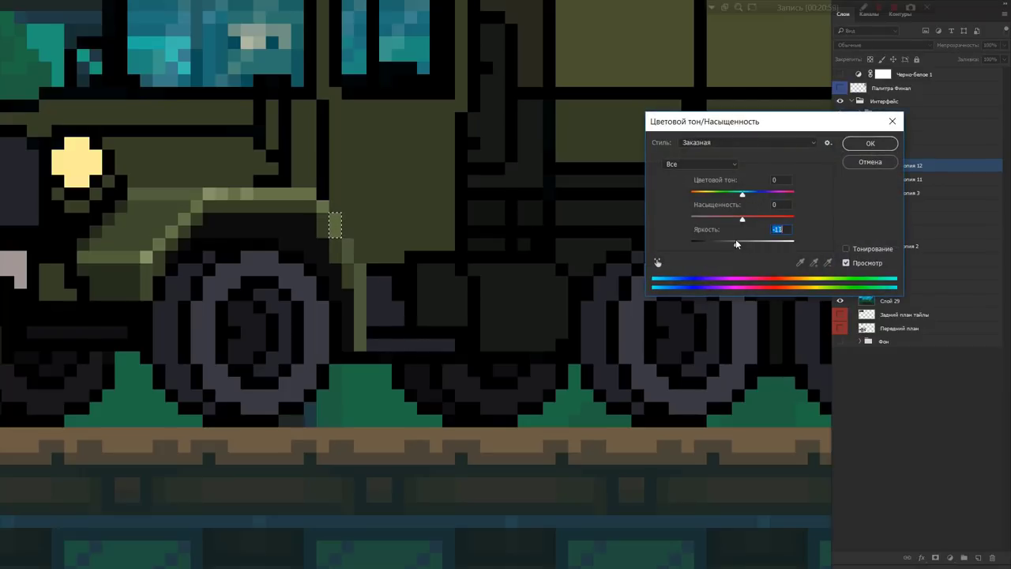
pyautogui.click(878, 142)
pyautogui.hotkey('ctrl', 'd')
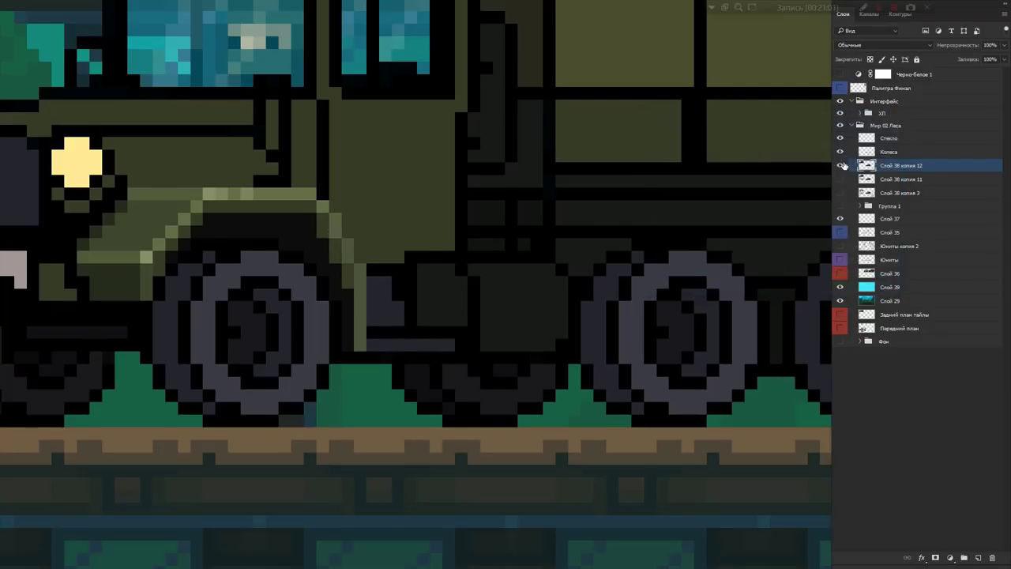
# - Darken the thin strip behind the front wheel arch with Hue/Saturation lightness -13
pyautogui.scroll(-5, 590, 309)
pyautogui.scroll(1, 588, 331)
pyautogui.scroll(1, 588, 331)
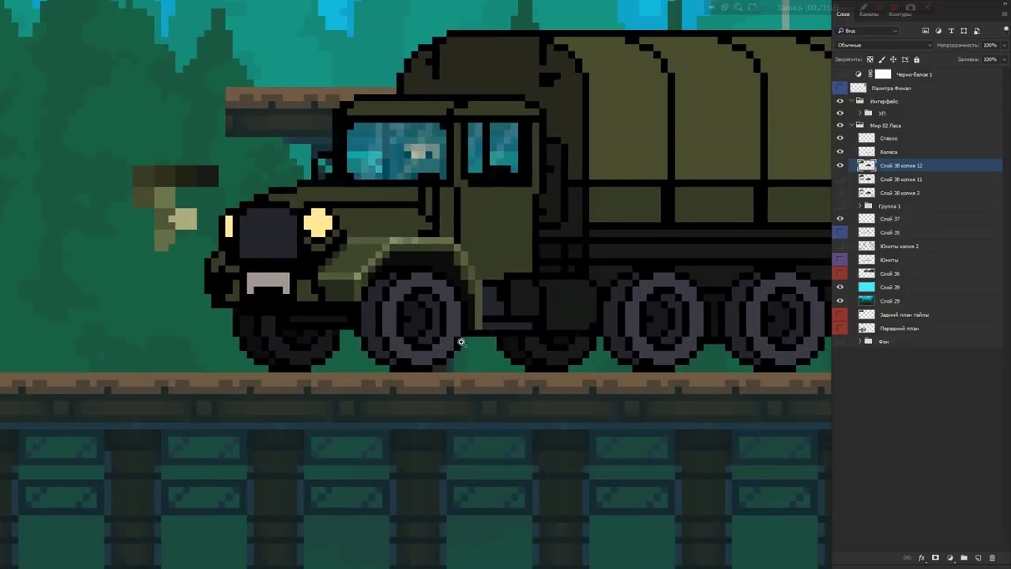
pyautogui.scroll(3, 506, 313)
pyautogui.moveTo(471, 330); pyautogui.dragTo(482, 294)
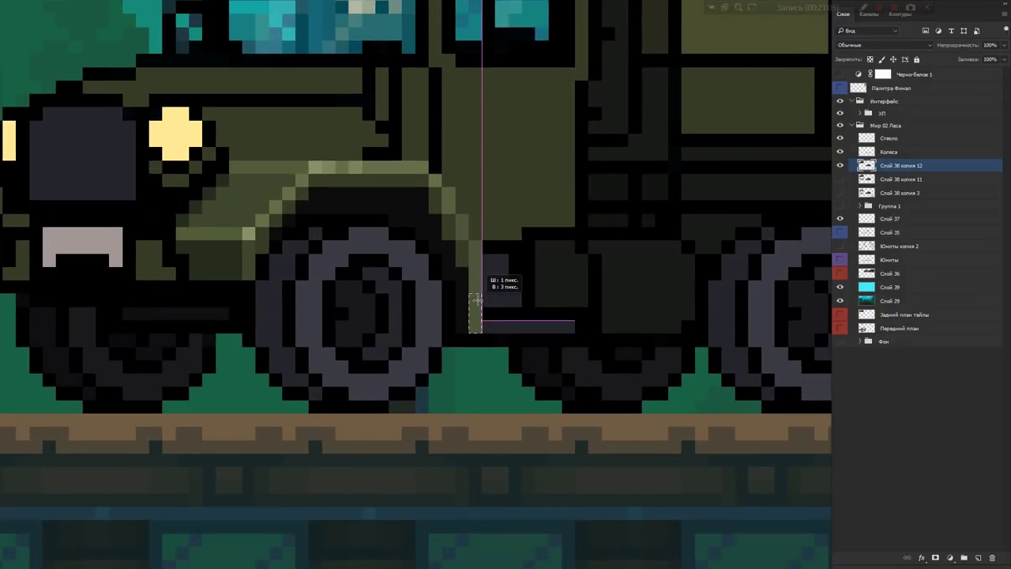
pyautogui.hotkey('ctrl', 'u')
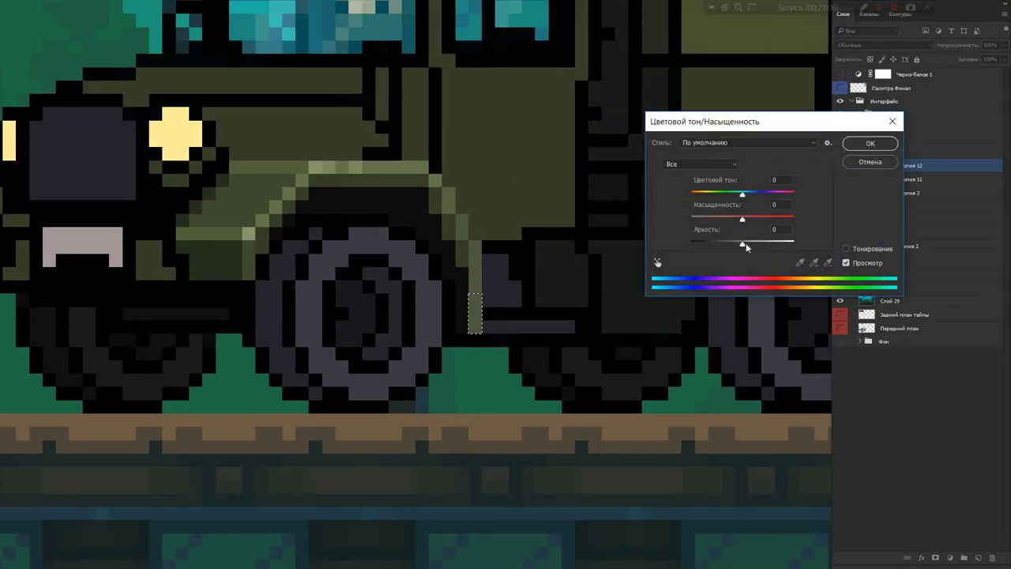
pyautogui.moveTo(743, 244); pyautogui.dragTo(731, 247)
pyautogui.click(869, 143)
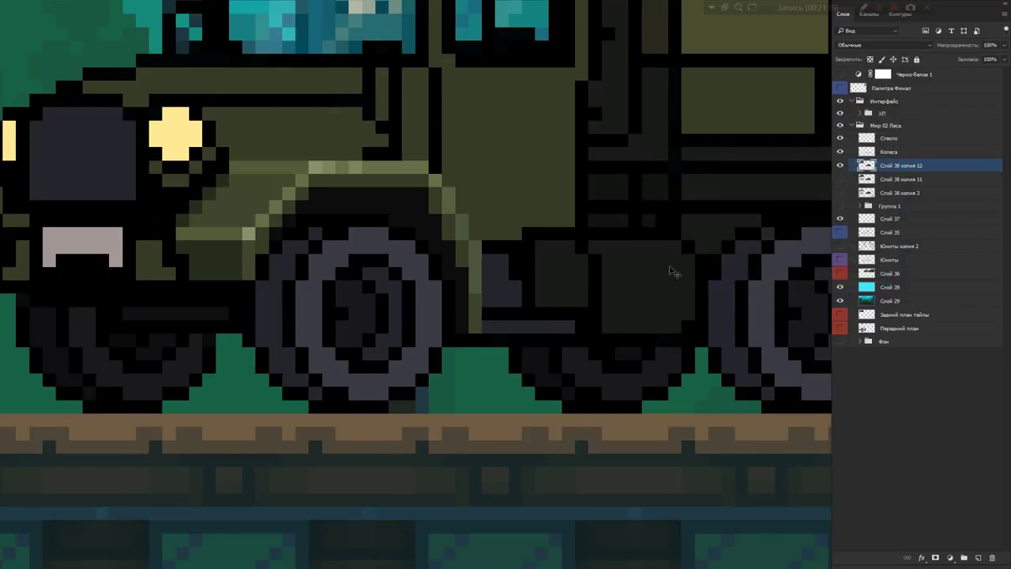
pyautogui.scroll(-5, 671, 271)
# - Sample the truck's olive and pencil a column along the fender edge
pyautogui.scroll(2, 680, 326)
pyautogui.moveTo(680, 326); pyautogui.dragTo(497, 411)
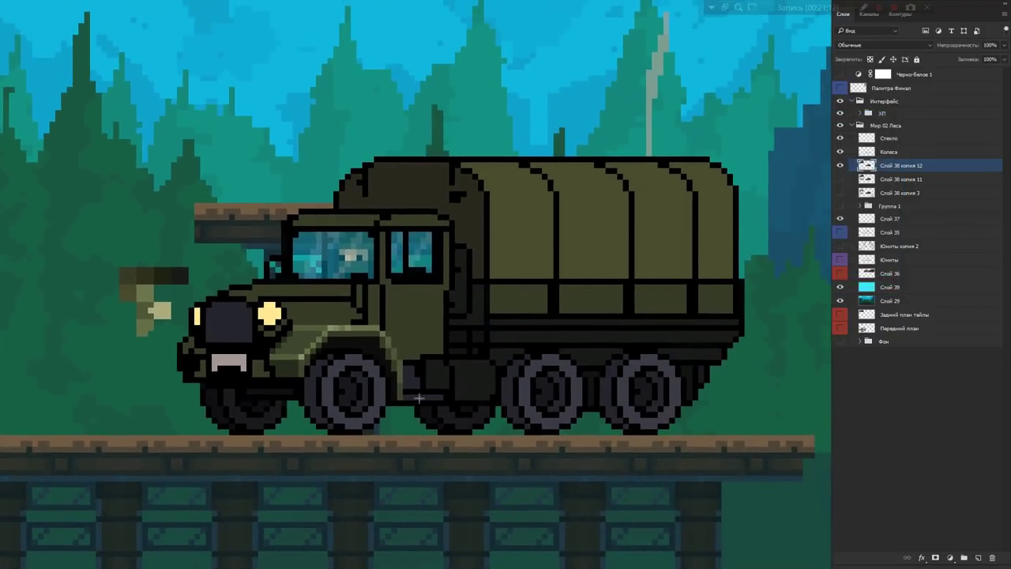
pyautogui.click(400, 371)
pyautogui.scroll(3, 400, 390)
pyautogui.moveTo(393, 355); pyautogui.dragTo(396, 398)
# - Paint a dark shadow row under the hood above the fender
pyautogui.scroll(-3, 397, 398)
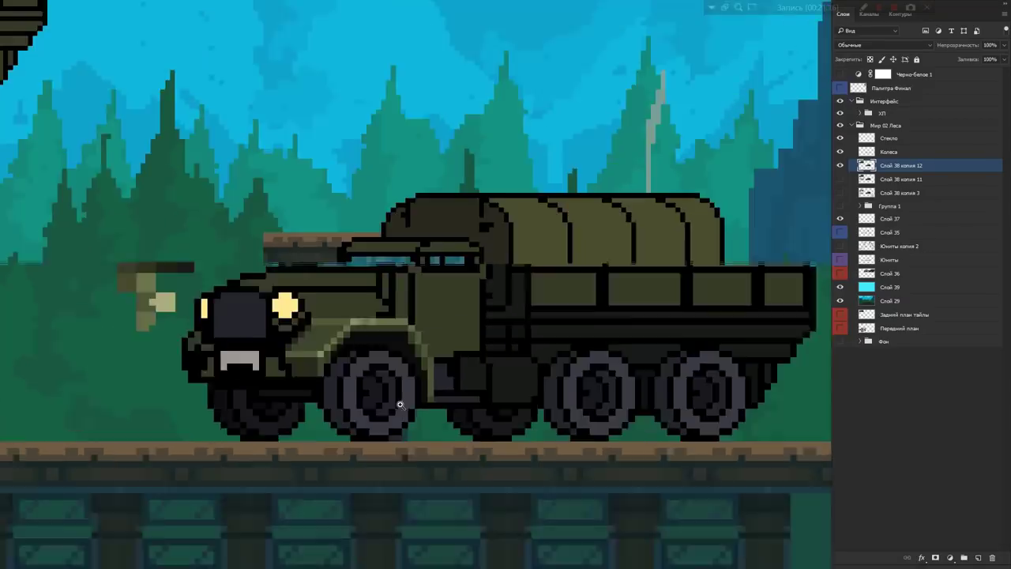
pyautogui.scroll(-2, 439, 442)
pyautogui.scroll(3, 432, 405)
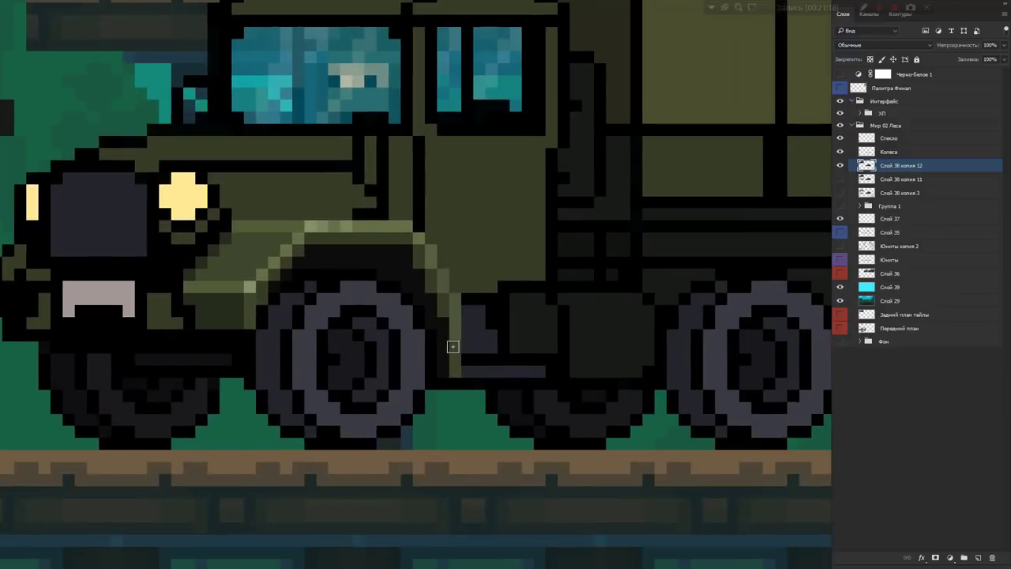
pyautogui.scroll(-2, 451, 342)
pyautogui.click(839, 179)
pyautogui.scroll(3, 362, 268)
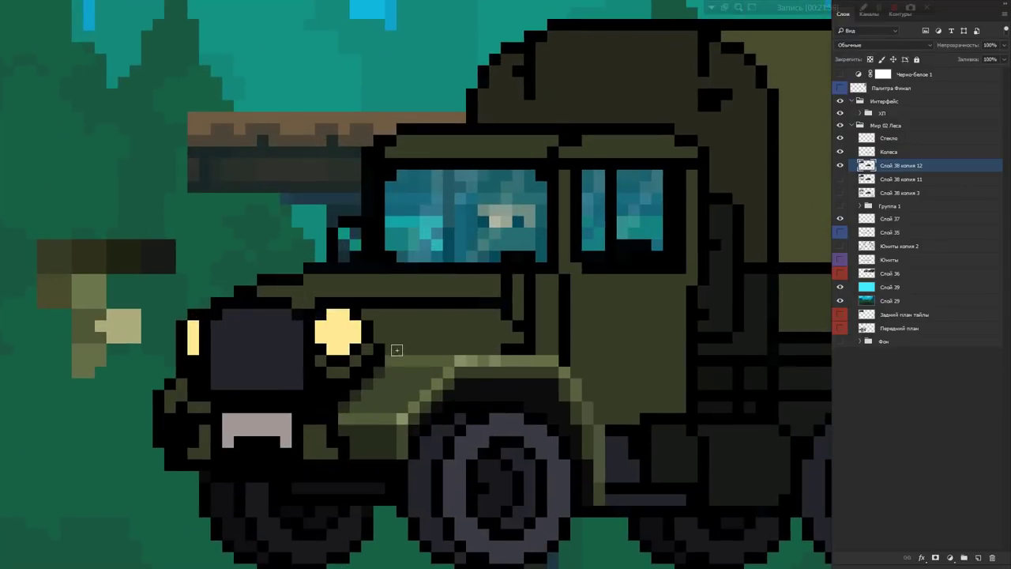
pyautogui.moveTo(395, 350); pyautogui.dragTo(517, 348)
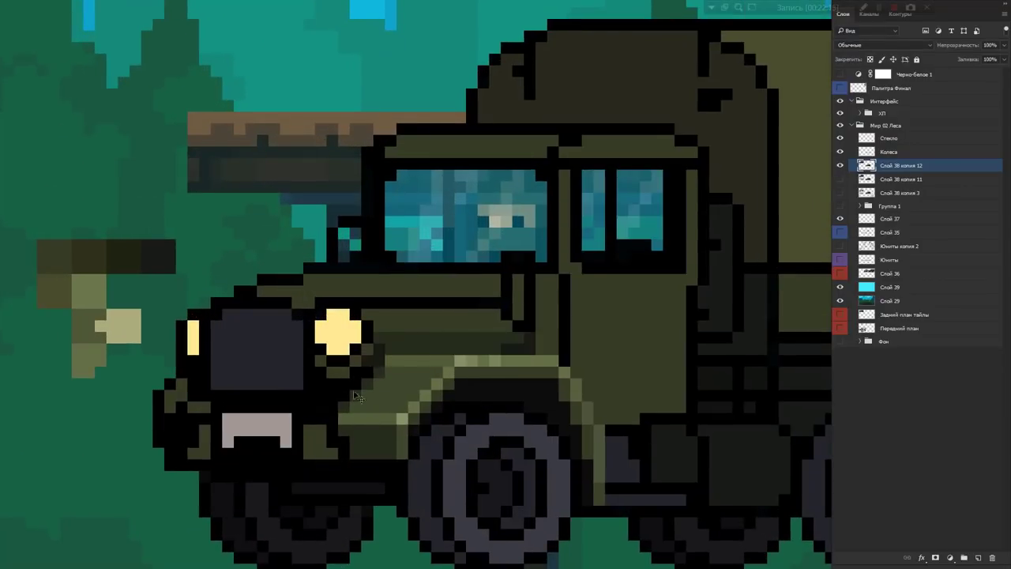
pyautogui.scroll(-5, 383, 426)
pyautogui.scroll(4, 557, 271)
pyautogui.scroll(2, 546, 295)
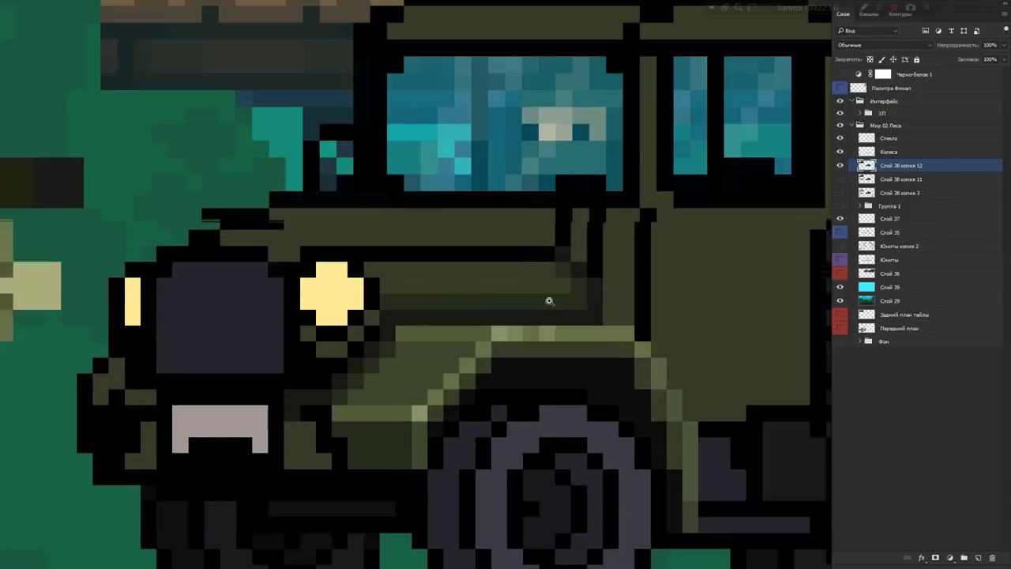
pyautogui.moveTo(545, 295); pyautogui.dragTo(378, 289)
pyautogui.scroll(-3, 378, 289)
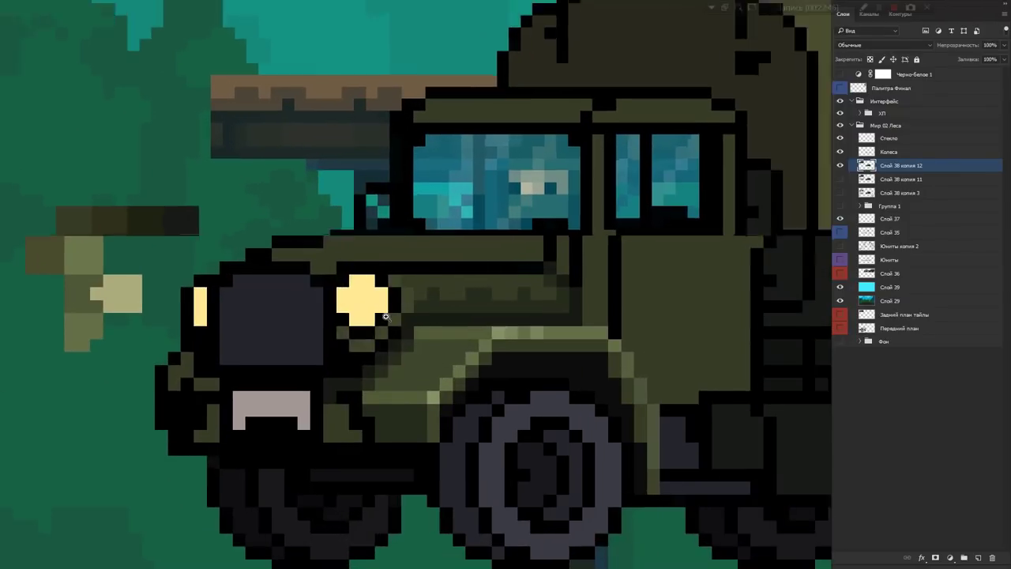
# - Paint orange pixels around the round headlight using the HUD colour picker
pyautogui.scroll(3, 402, 298)
pyautogui.keyDown('alt'); pyautogui.keyDown('shift'); pyautogui.rightClick(659, 129); pyautogui.keyUp('shift'); pyautogui.keyUp('alt')
pyautogui.moveTo(368, 273); pyautogui.dragTo(334, 248)
# - Add golden orange shades to the headlight ring and review the glow
pyautogui.keyDown('alt'); pyautogui.keyDown('shift'); pyautogui.rightClick(647, 150); pyautogui.keyUp('shift'); pyautogui.keyUp('alt')
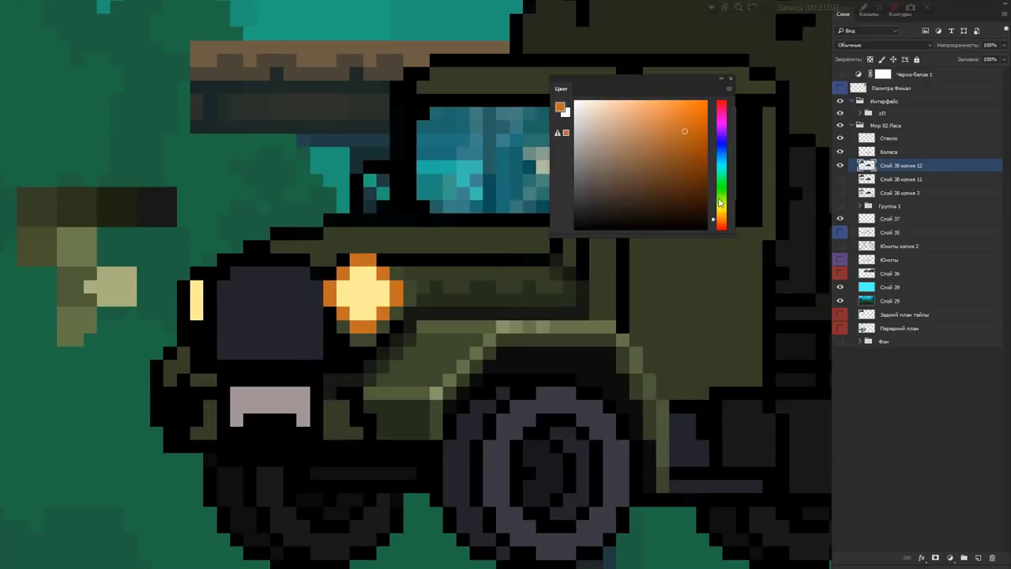
pyautogui.click(383, 273)
pyautogui.scroll(-3, 395, 307)
pyautogui.scroll(3, 395, 307)
pyautogui.keyDown('alt'); pyautogui.keyDown('shift'); pyautogui.rightClick(647, 142); pyautogui.keyUp('shift'); pyautogui.keyUp('alt')
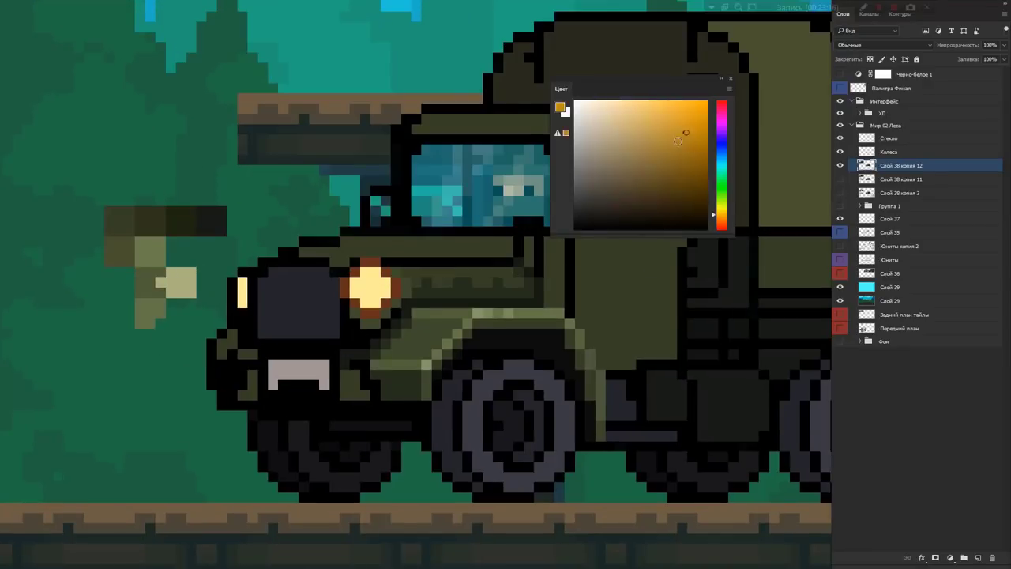
pyautogui.click(372, 292)
pyautogui.scroll(-3, 373, 292)
pyautogui.scroll(3, 325, 284)
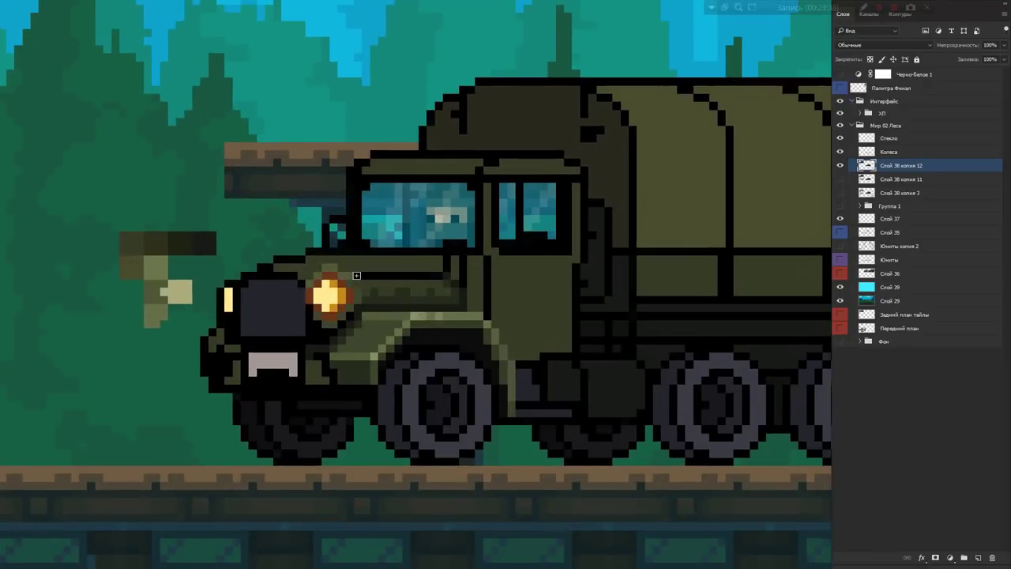
pyautogui.scroll(1, 356, 275)
pyautogui.scroll(1, 440, 252)
pyautogui.scroll(1, 440, 248)
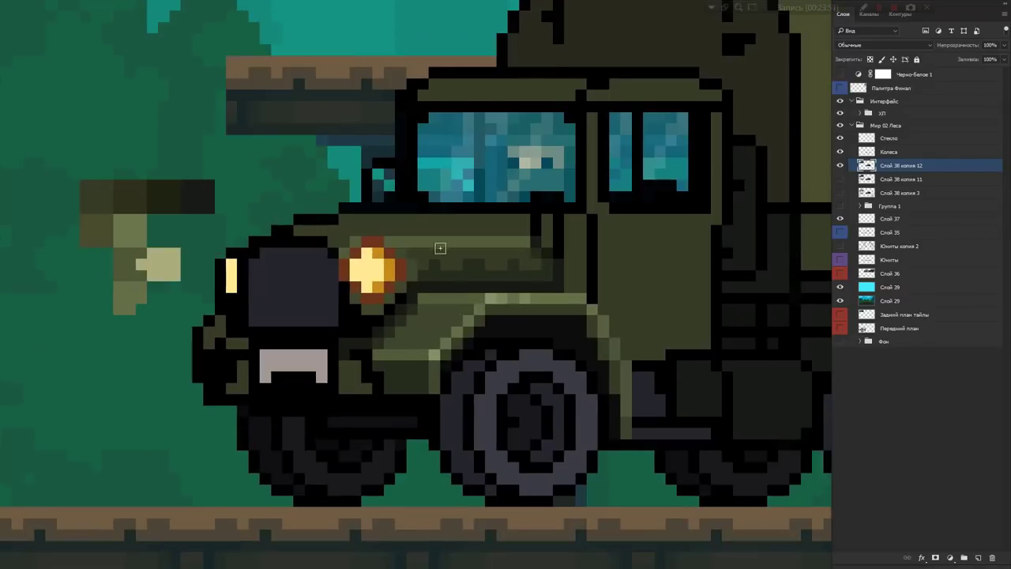
pyautogui.scroll(-2, 440, 248)
pyautogui.scroll(1, 474, 260)
pyautogui.scroll(-2, 505, 268)
pyautogui.scroll(4, 471, 346)
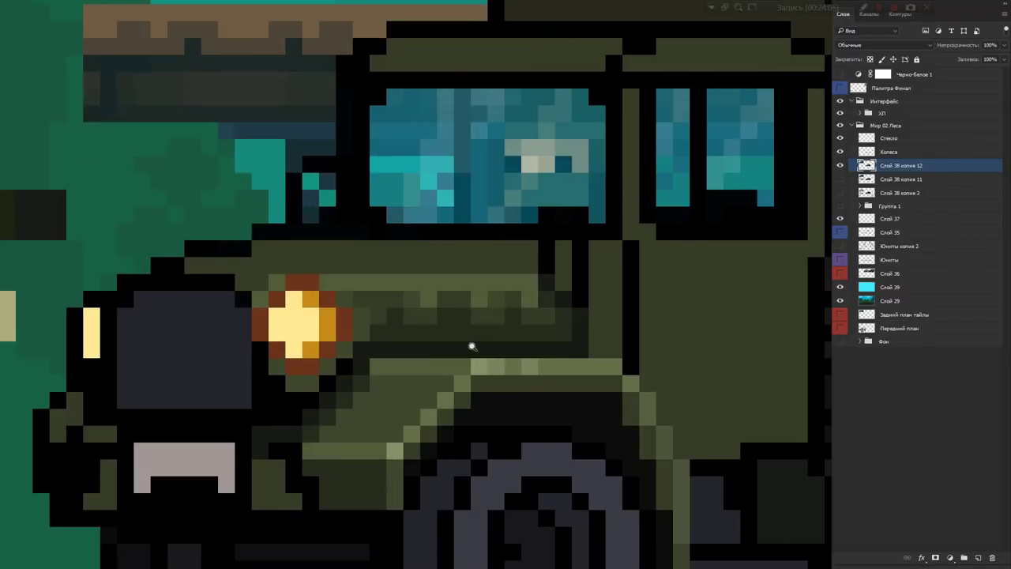
pyautogui.scroll(-1, 472, 346)
pyautogui.scroll(-2, 426, 324)
pyautogui.scroll(3, 361, 316)
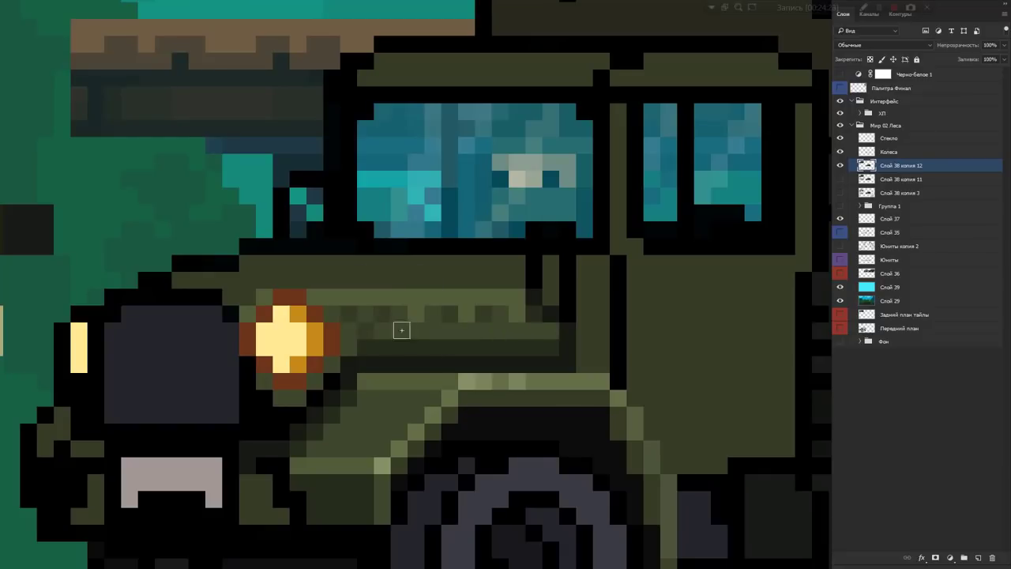
pyautogui.scroll(-1, 442, 326)
pyautogui.scroll(-3, 481, 321)
pyautogui.scroll(3, 451, 343)
pyautogui.scroll(1, 426, 348)
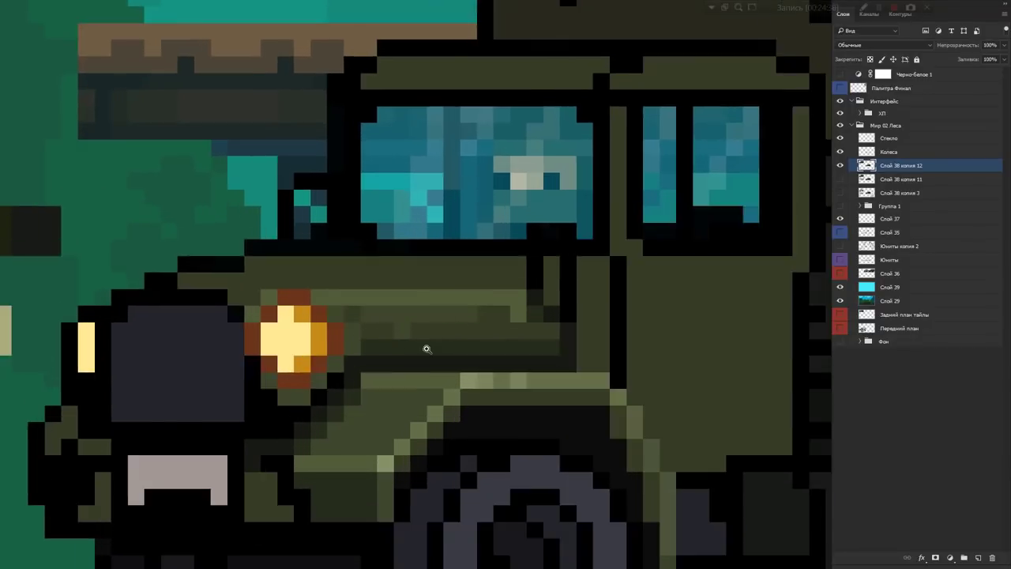
pyautogui.scroll(-3, 426, 348)
pyautogui.scroll(2, 508, 326)
pyautogui.scroll(-1, 474, 347)
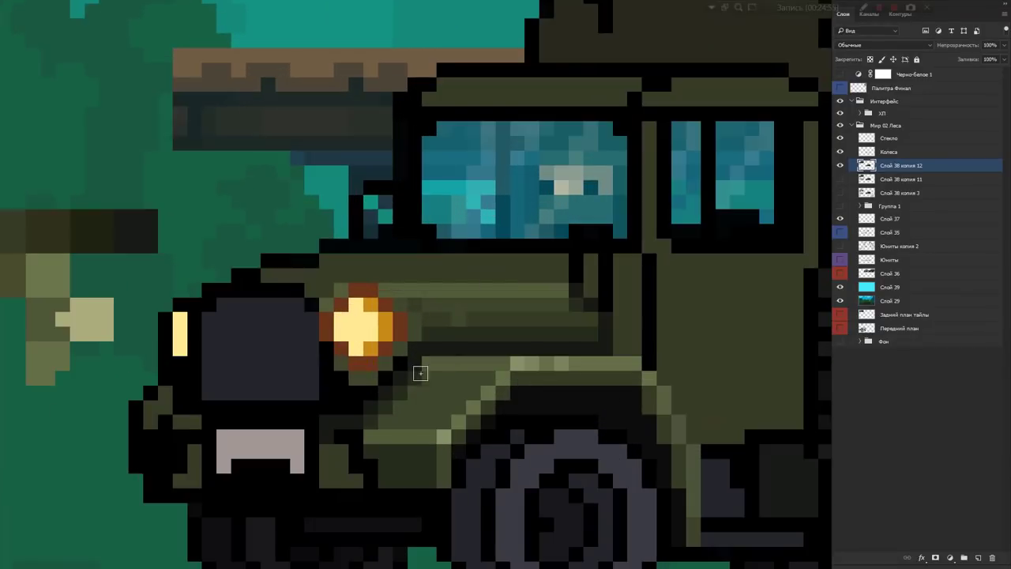
pyautogui.scroll(-1, 419, 368)
pyautogui.scroll(-2, 363, 387)
pyautogui.scroll(3, 401, 372)
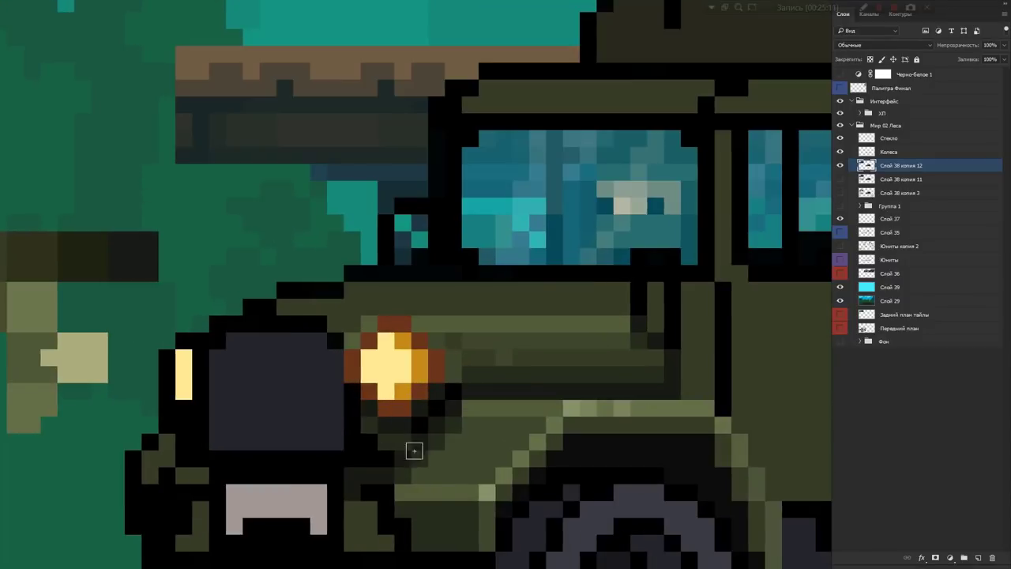
pyautogui.scroll(-3, 375, 483)
# - Sample the hood colour and paint a lighter olive highlight strip along the hood top
pyautogui.scroll(2, 446, 346)
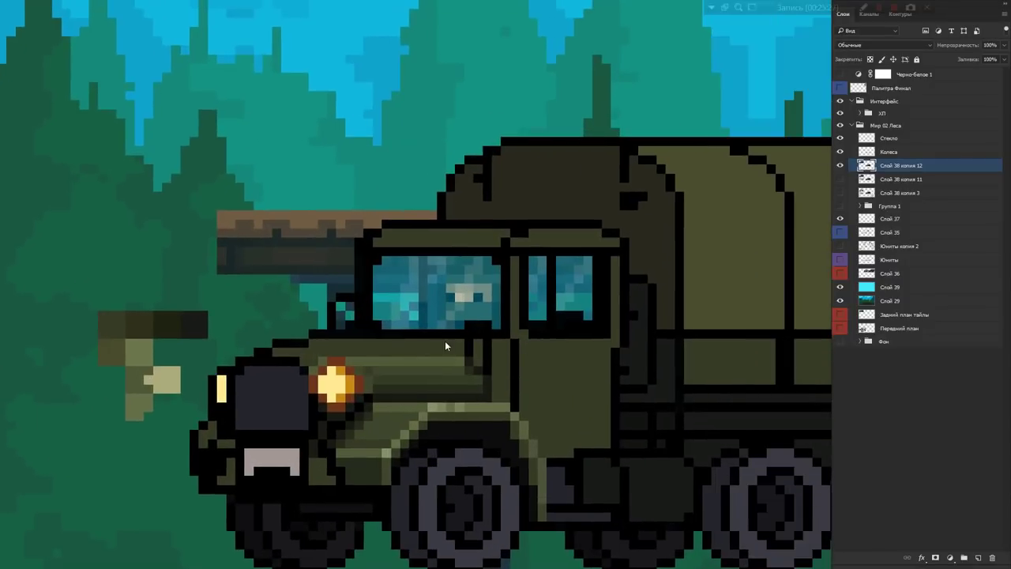
pyautogui.scroll(-3, 490, 359)
pyautogui.scroll(3, 490, 371)
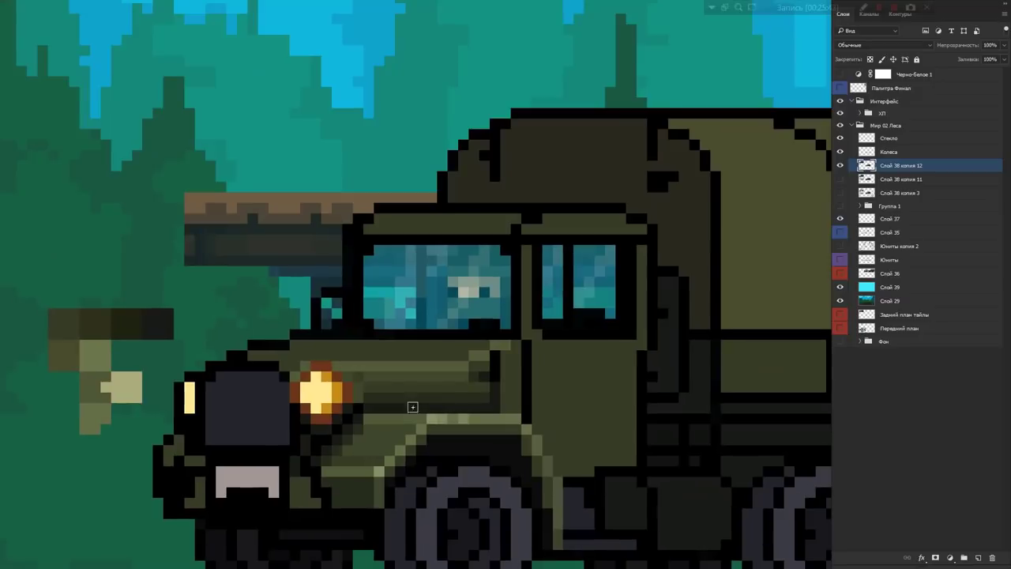
pyautogui.keyDown('alt'); pyautogui.click(496, 392); pyautogui.keyUp('alt')
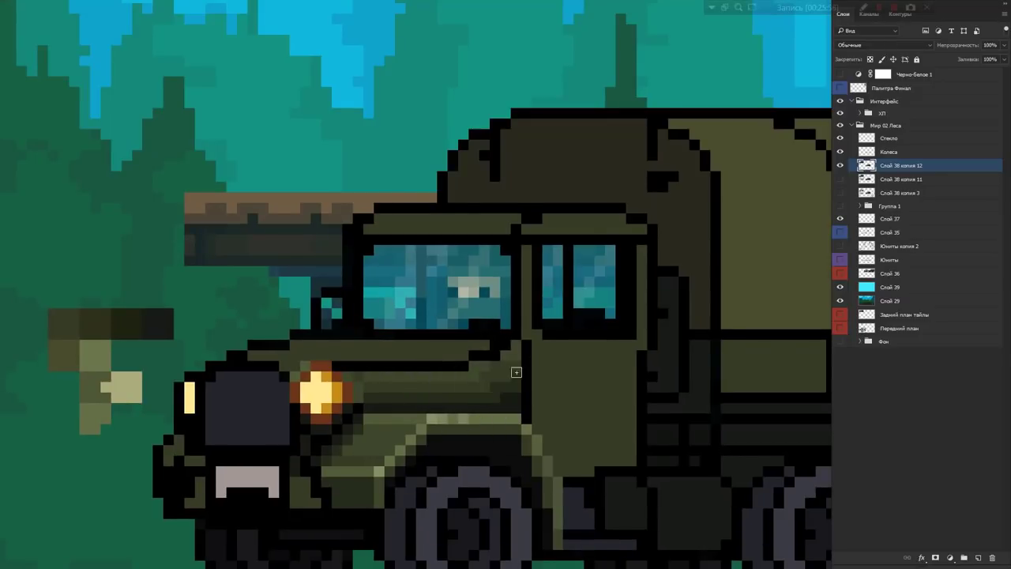
pyautogui.keyDown('shift'); pyautogui.click(433, 355); pyautogui.keyUp('shift')
pyautogui.scroll(-1, 368, 353)
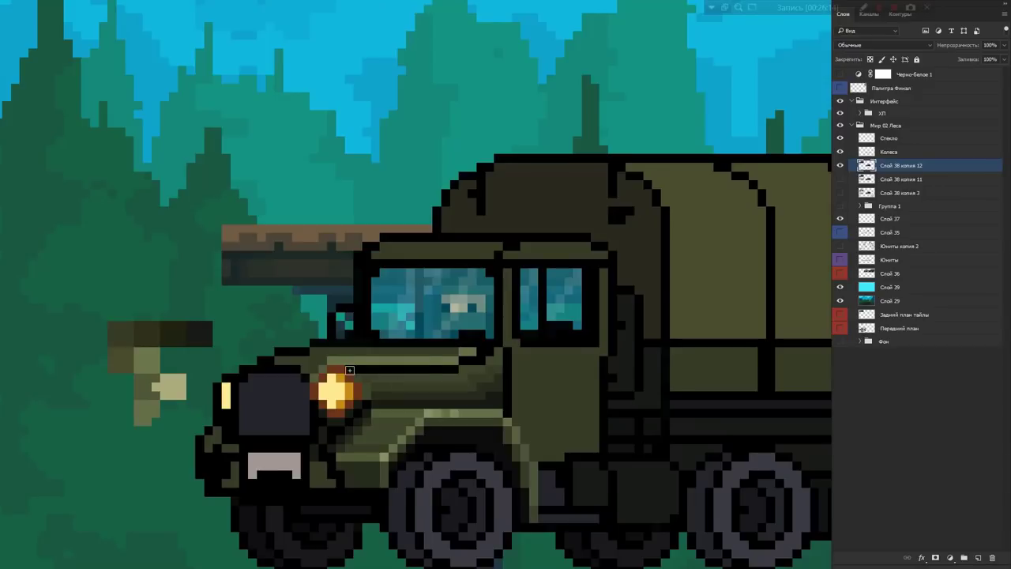
pyautogui.scroll(-1, 439, 368)
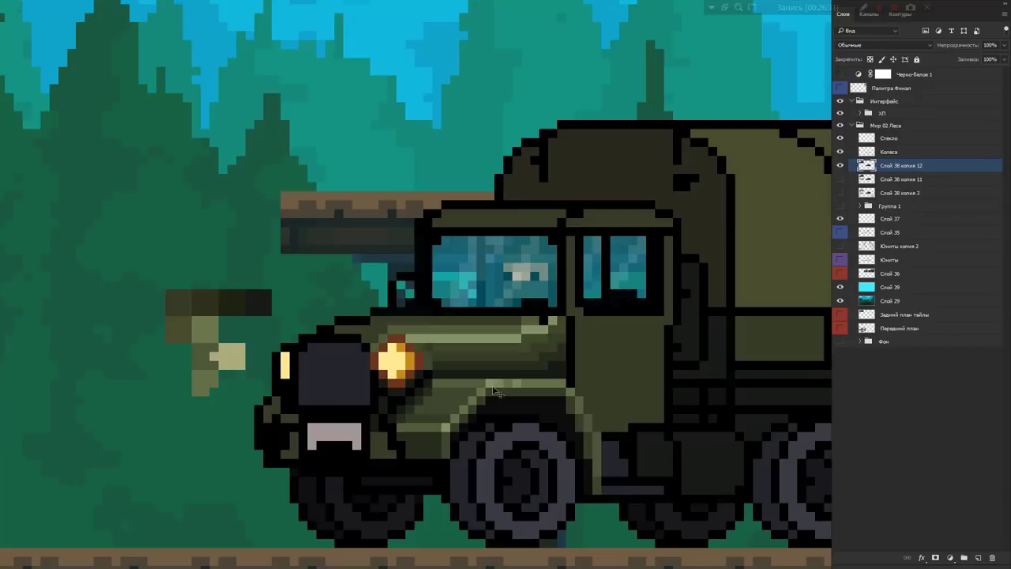
pyautogui.scroll(-2, 518, 386)
pyautogui.scroll(2, 518, 387)
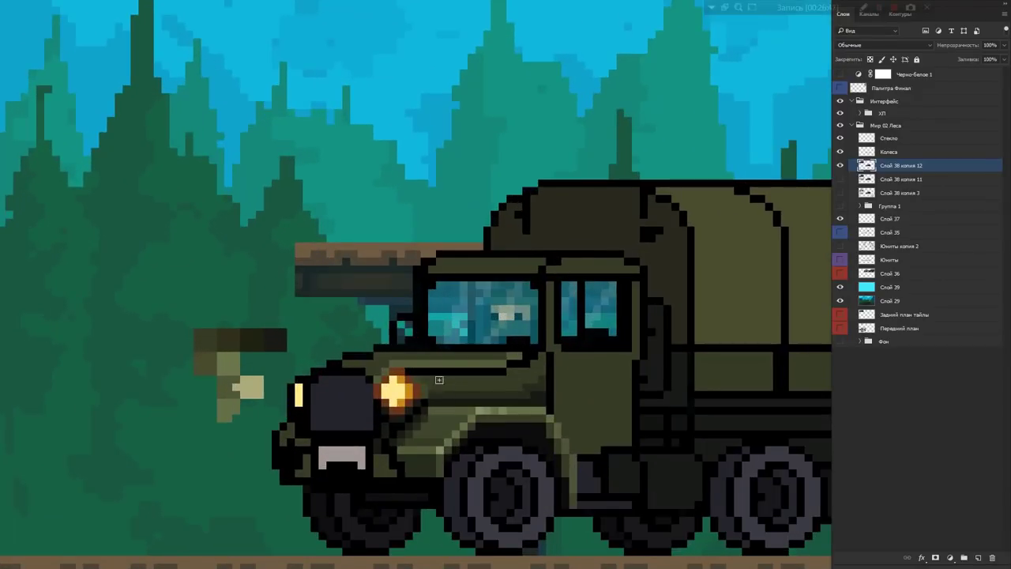
pyautogui.scroll(-3, 439, 380)
pyautogui.scroll(3, 431, 378)
pyautogui.scroll(-3, 524, 380)
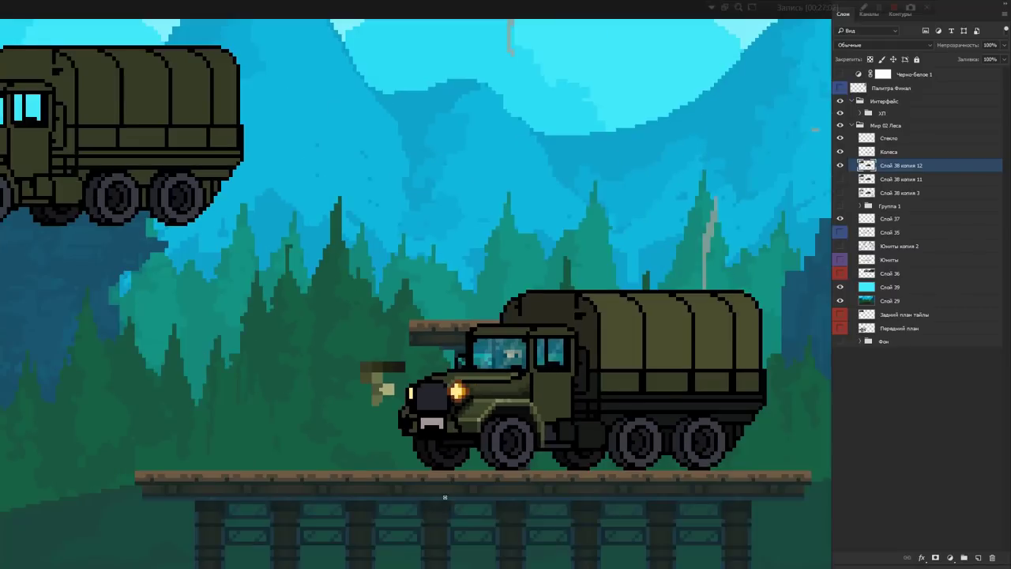
pyautogui.scroll(4, 524, 380)
pyautogui.moveTo(355, 356); pyautogui.dragTo(534, 356)
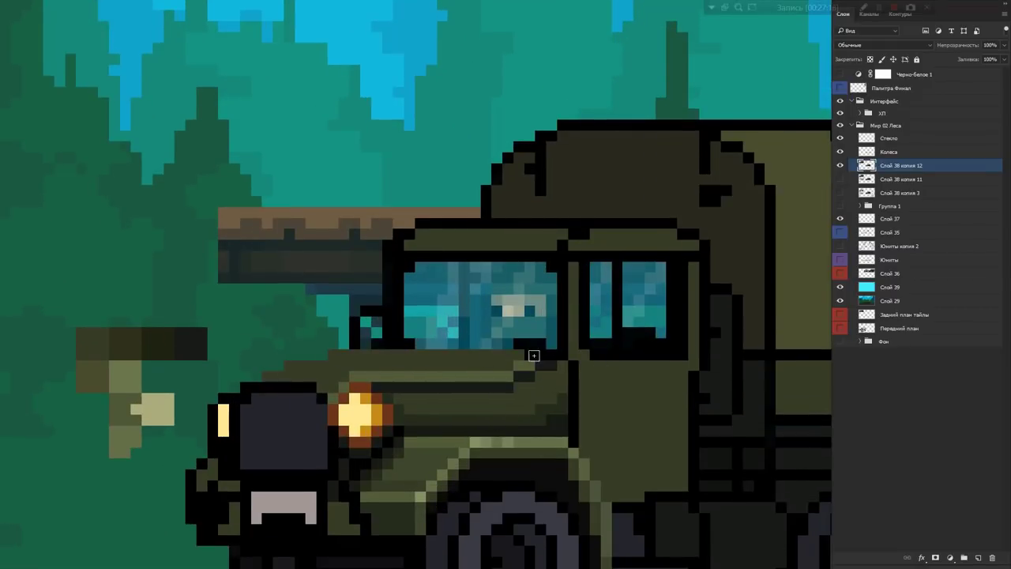
pyautogui.scroll(-1, 540, 357)
# - Move the Стекло layer below Колеса and select the Слой 38 копия 12 layer
pyautogui.hscroll(-2, 490, 306)
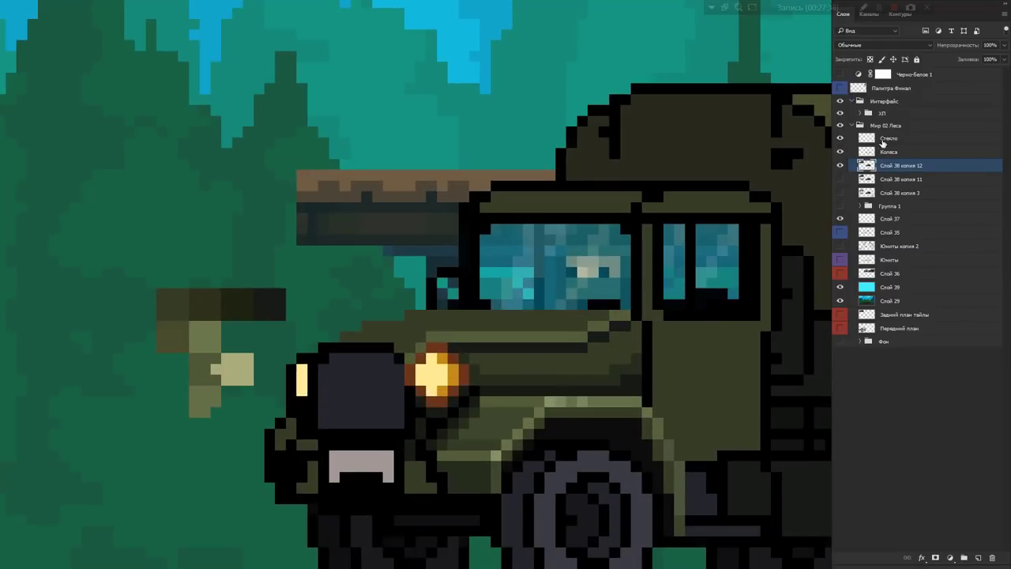
pyautogui.moveTo(889, 138); pyautogui.dragTo(888, 158)
pyautogui.scroll(-2, 502, 418)
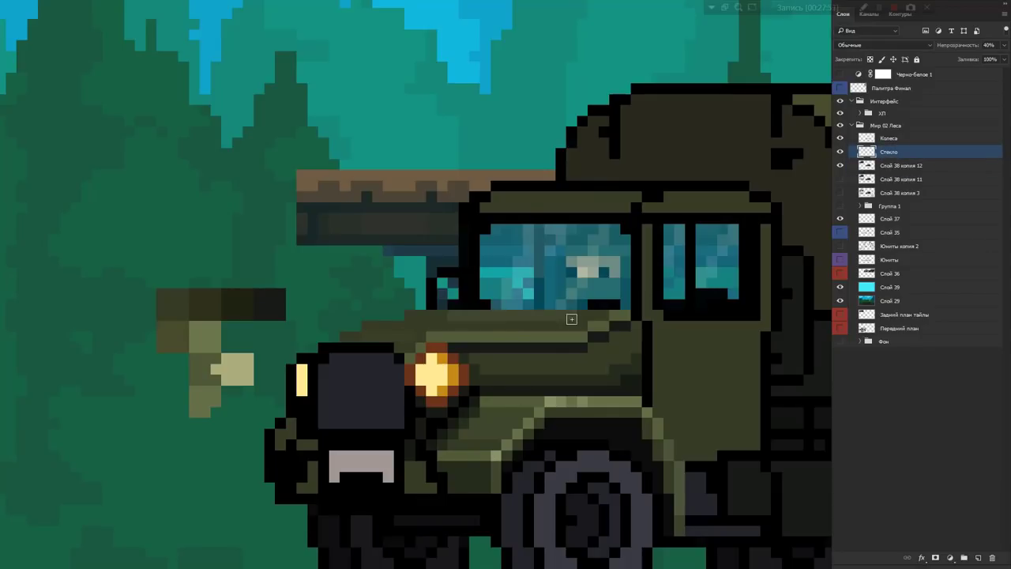
pyautogui.scroll(2, 540, 388)
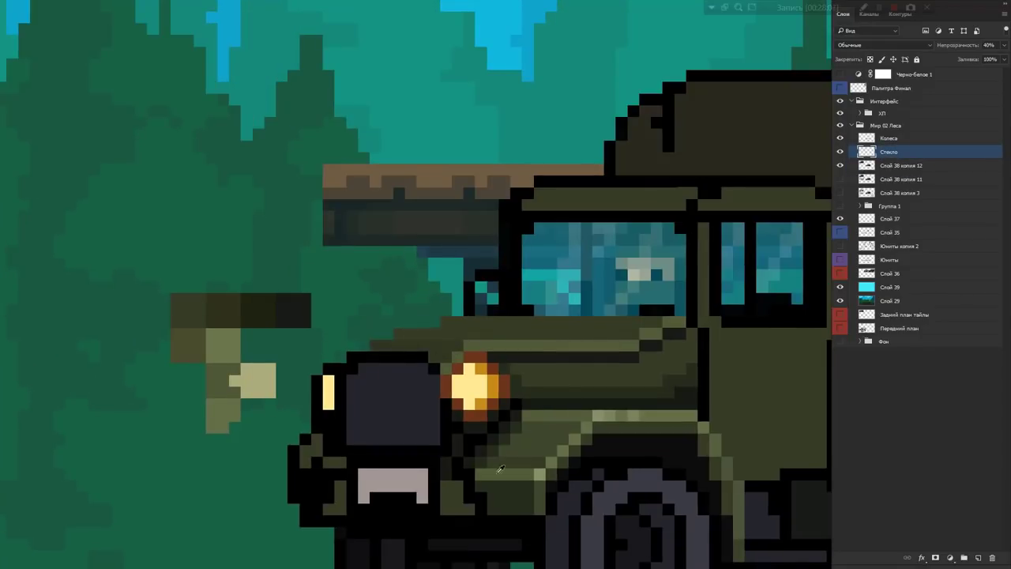
pyautogui.click(888, 165)
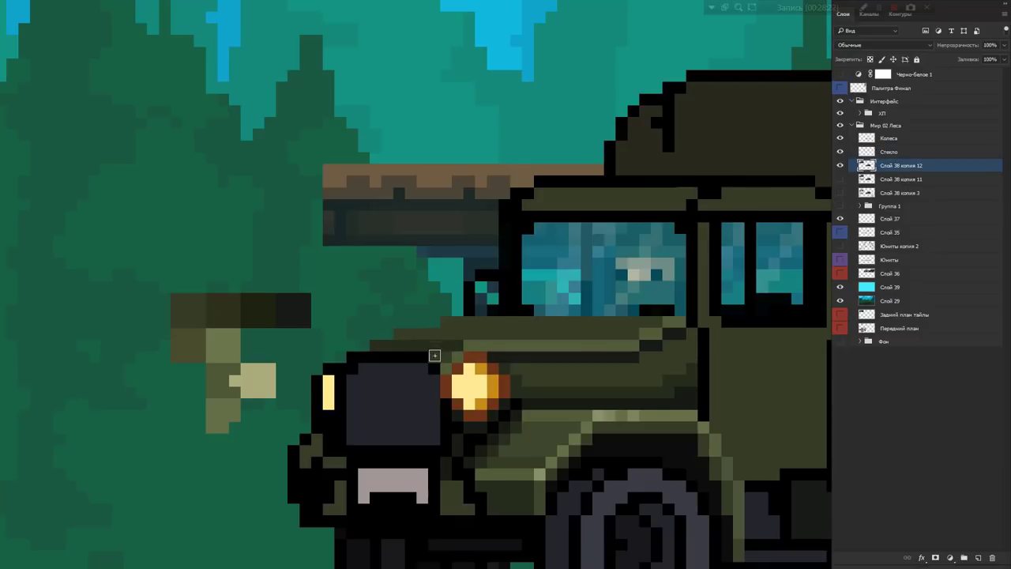
pyautogui.scroll(-2, 532, 339)
pyautogui.scroll(2, 532, 338)
# - Open Hue/Saturation twice and cancel it both times, leaving the image unchanged
pyautogui.scroll(-1, 666, 314)
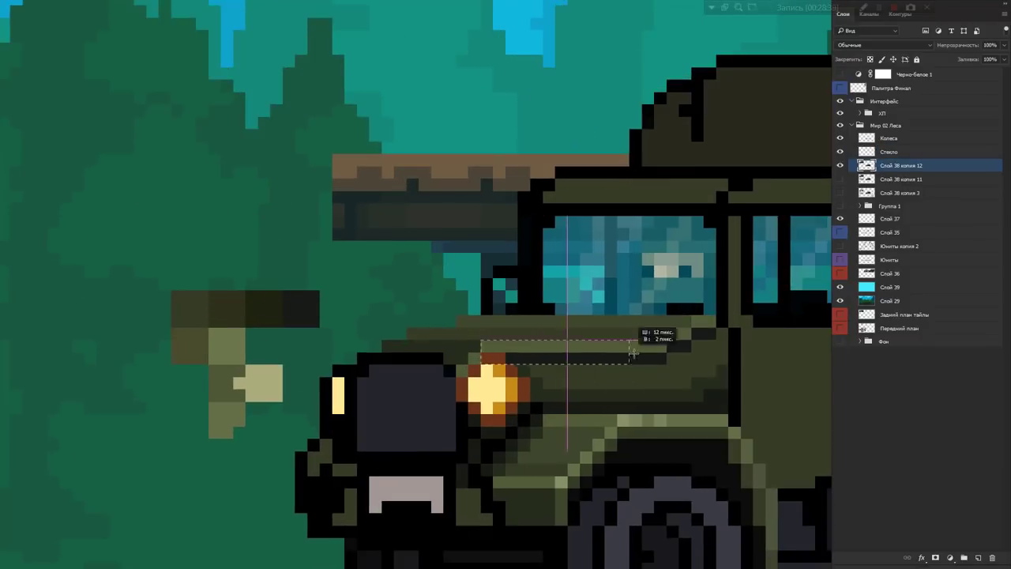
pyautogui.hotkey('ctrl', 'u')
pyautogui.press('Escape')
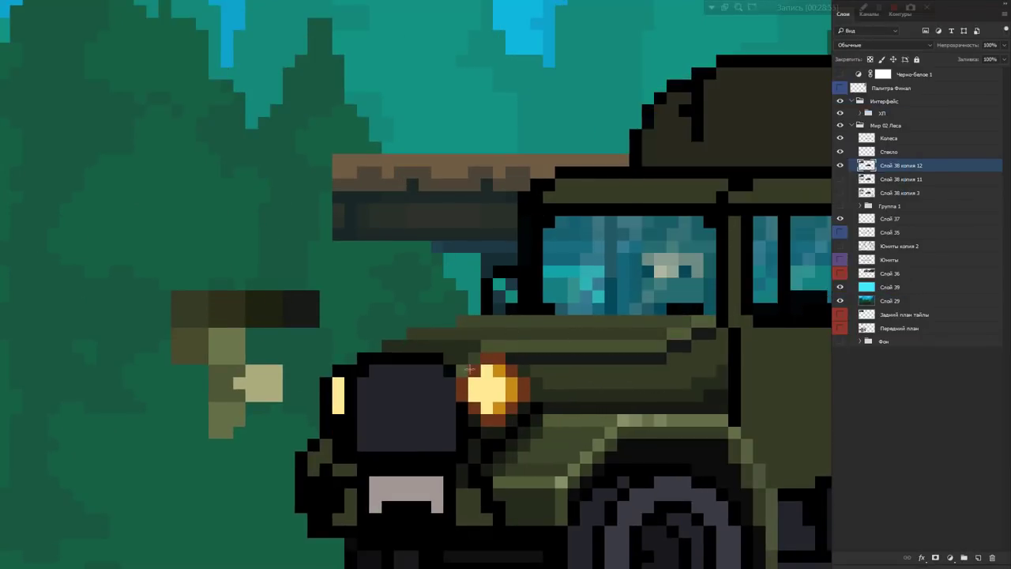
pyautogui.hotkey('ctrl', 'u')
pyautogui.press('Escape')
# - Paint lighter grey vertical slats across the dark round grille, then hide the panels
pyautogui.scroll(-2, 650, 394)
pyautogui.scroll(-1, 650, 395)
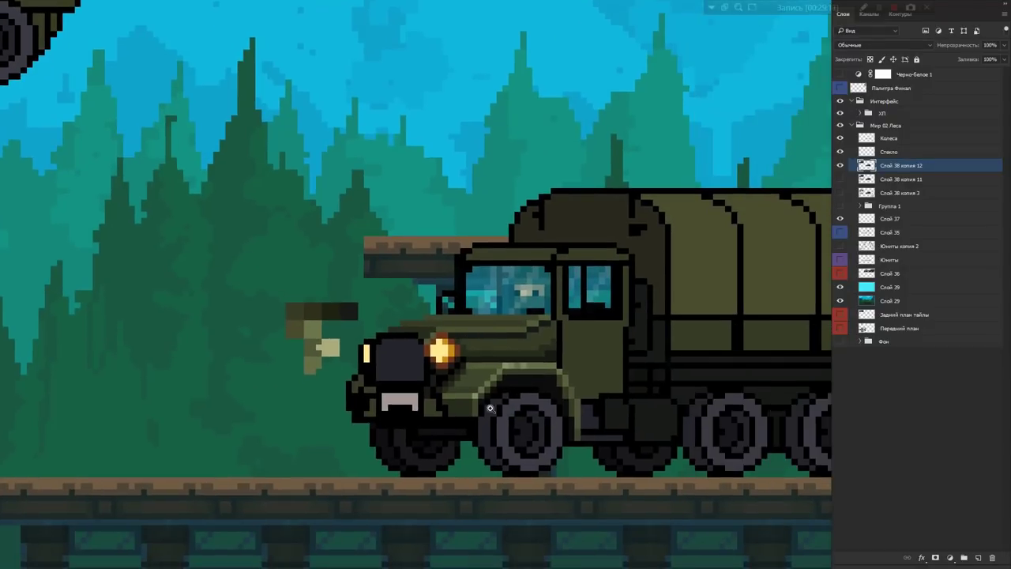
pyautogui.scroll(2, 328, 341)
pyautogui.scroll(-1, 356, 361)
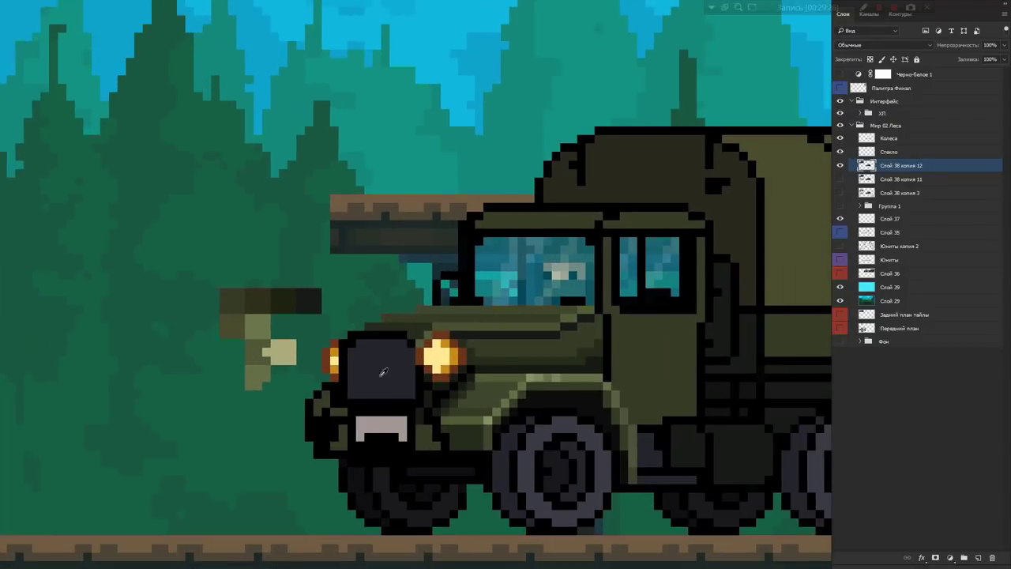
pyautogui.scroll(1, 343, 352)
pyautogui.scroll(-3, 462, 316)
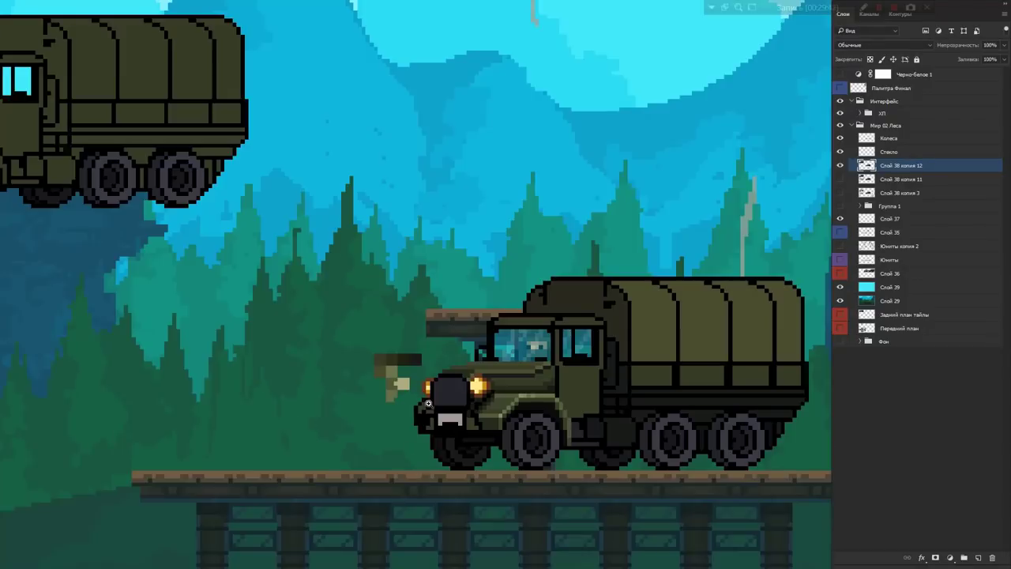
pyautogui.scroll(3, 567, 424)
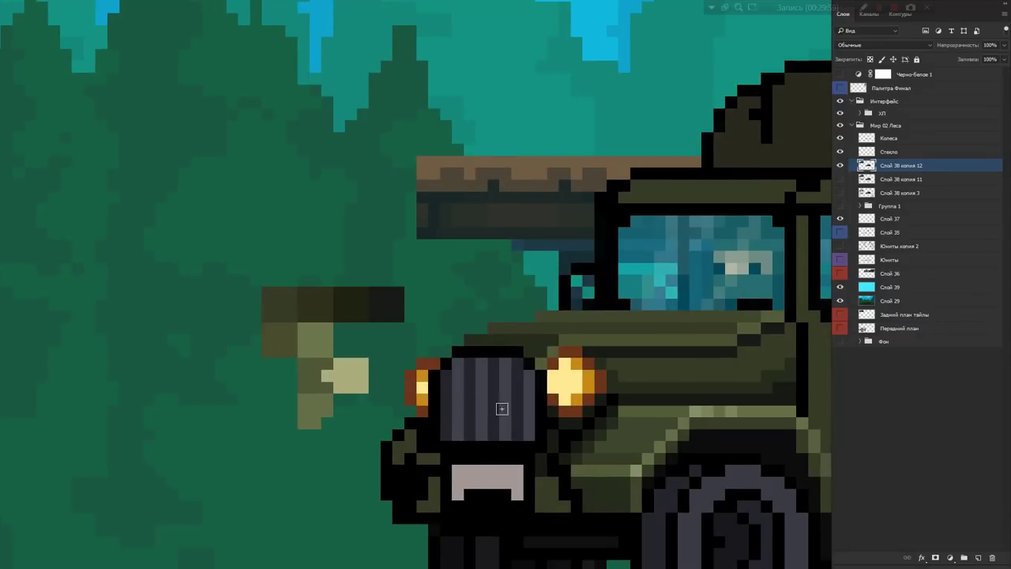
pyautogui.moveTo(517, 360); pyautogui.dragTo(515, 423)
pyautogui.moveTo(456, 360); pyautogui.dragTo(457, 439)
pyautogui.scroll(-3, 489, 395)
pyautogui.scroll(2, 497, 387)
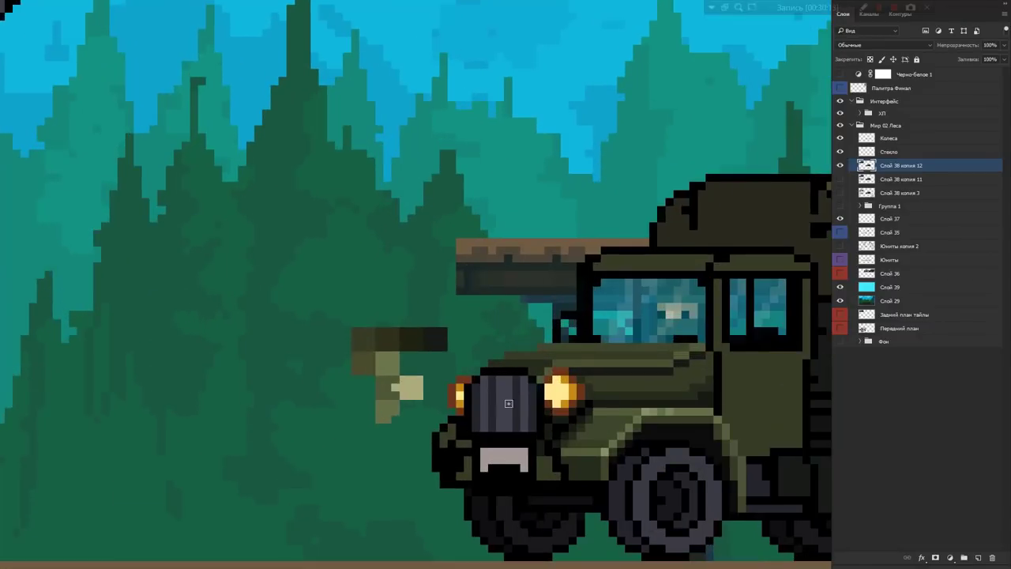
pyautogui.scroll(1, 504, 378)
pyautogui.scroll(-2, 527, 414)
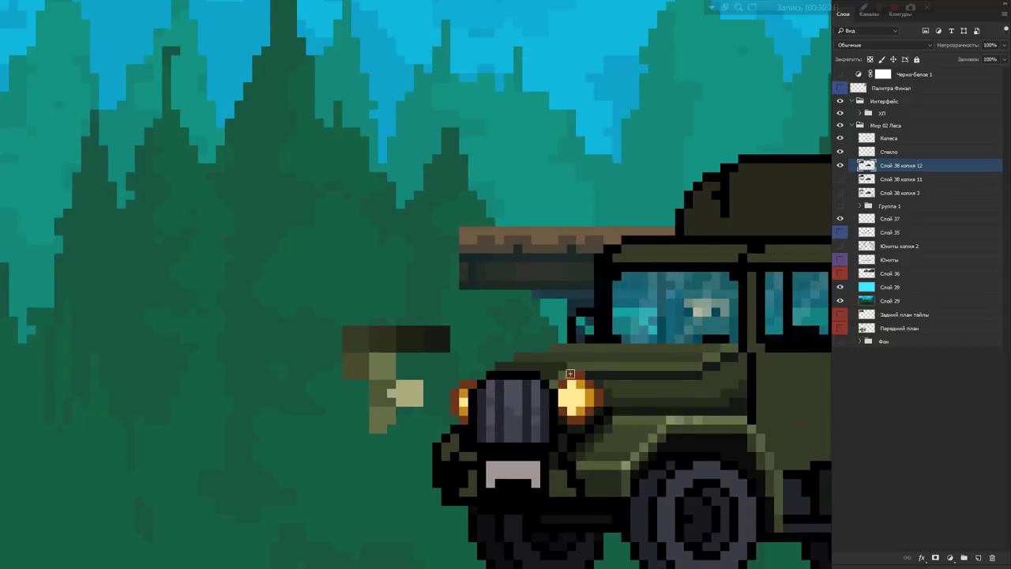
pyautogui.press('Tab')
pyautogui.scroll(-1, 543, 326)
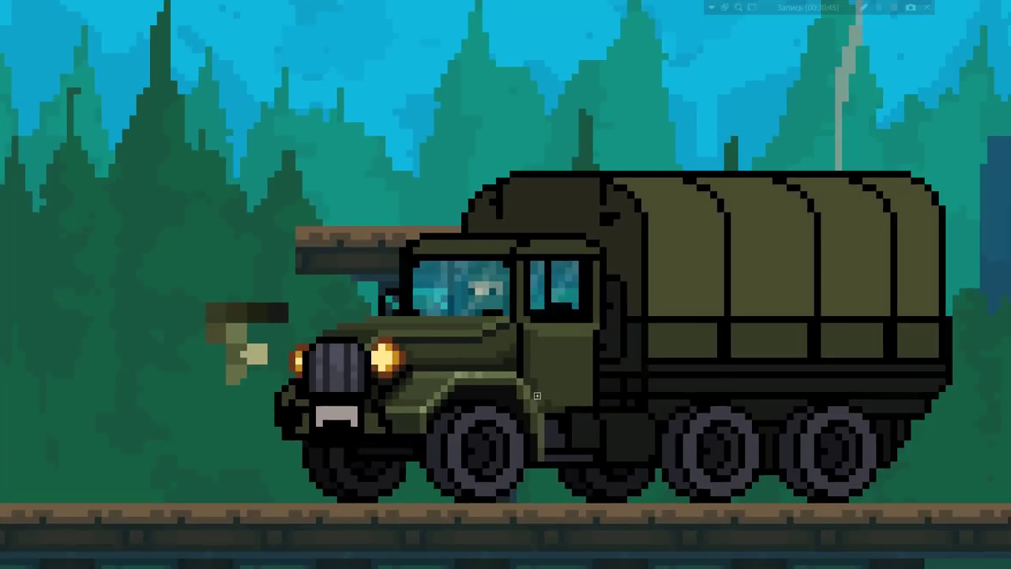
pyautogui.scroll(1, 339, 411)
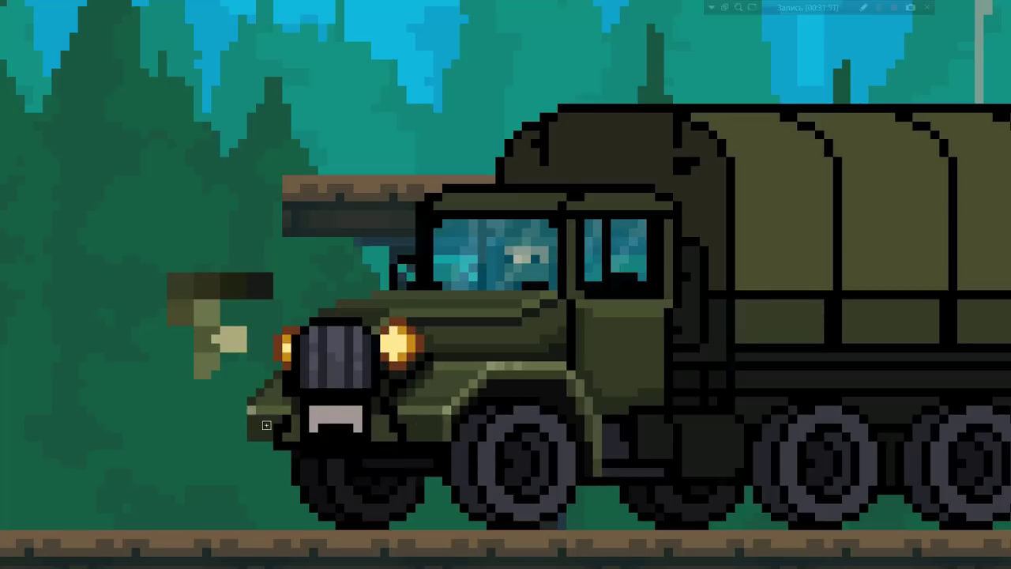
pyautogui.scroll(-5, 262, 414)
pyautogui.scroll(5, 453, 374)
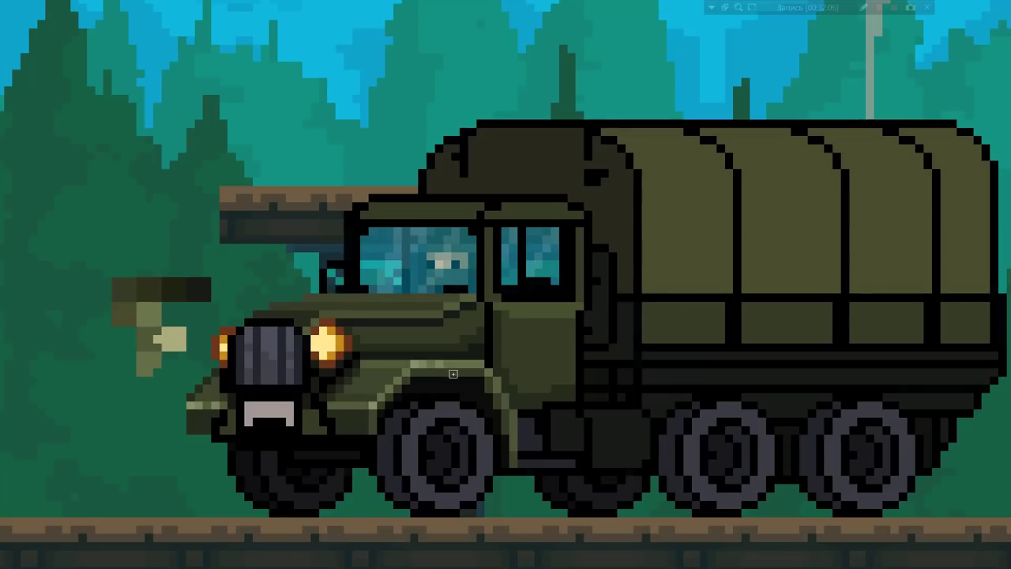
pyautogui.scroll(2, 265, 395)
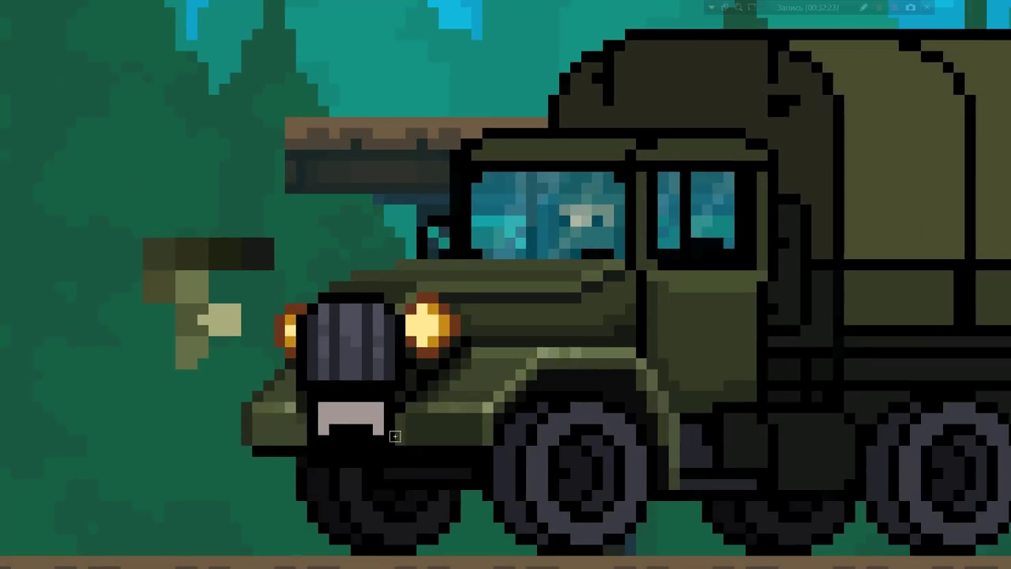
pyautogui.hotkey('ctrl', 'u')
pyautogui.press('Escape')
pyautogui.scroll(-1, 267, 419)
pyautogui.scroll(-2, 269, 442)
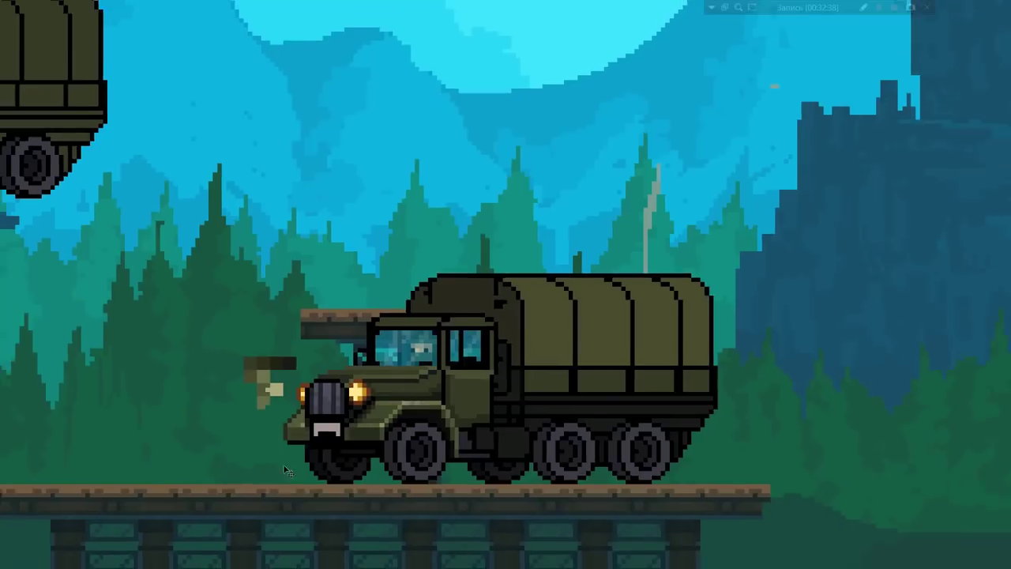
pyautogui.scroll(-1, 268, 489)
pyautogui.scroll(-1, 294, 488)
pyautogui.scroll(3, 403, 450)
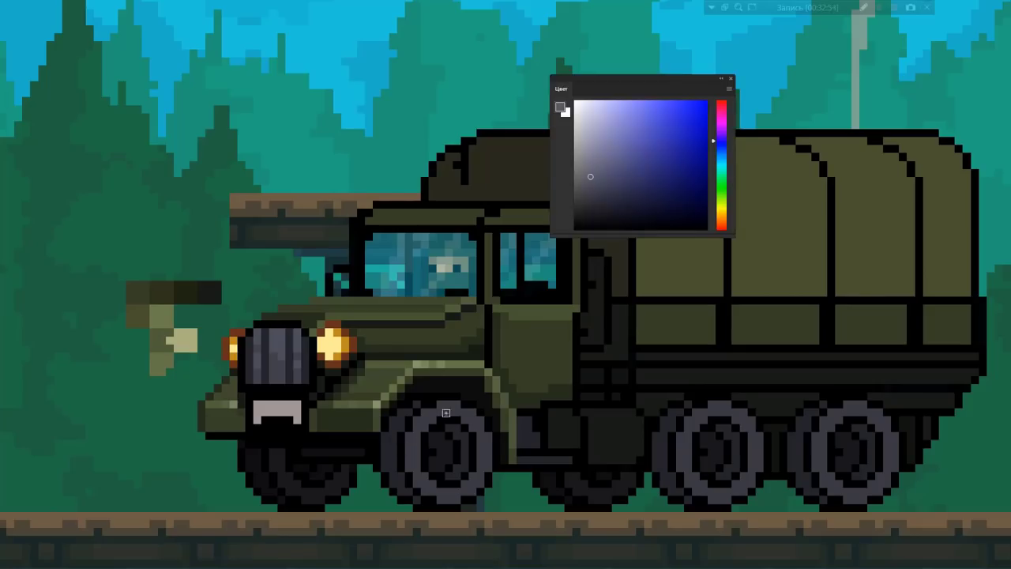
pyautogui.scroll(2, 400, 441)
pyautogui.scroll(-2, 505, 499)
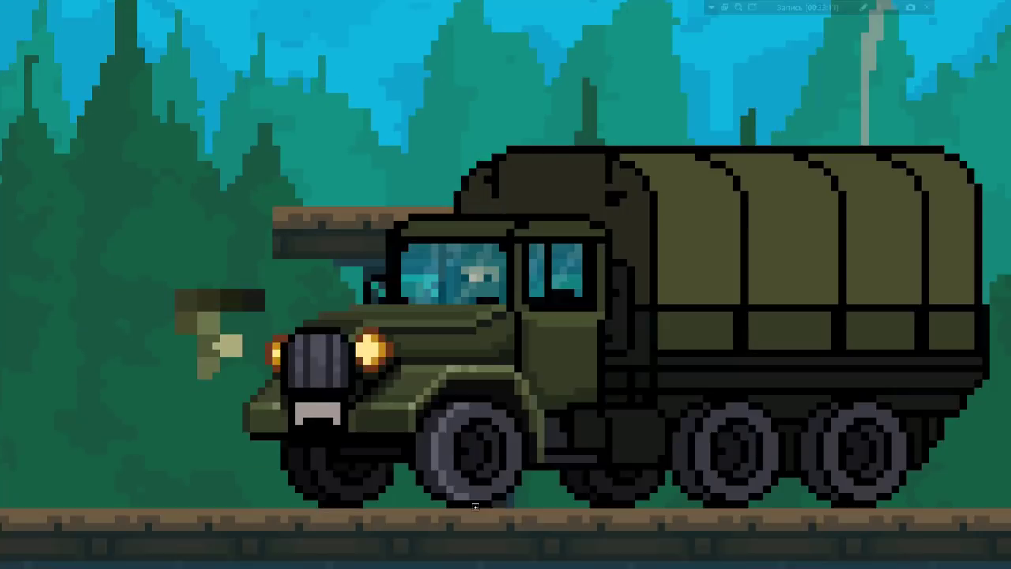
pyautogui.scroll(2, 502, 445)
pyautogui.scroll(-1, 490, 505)
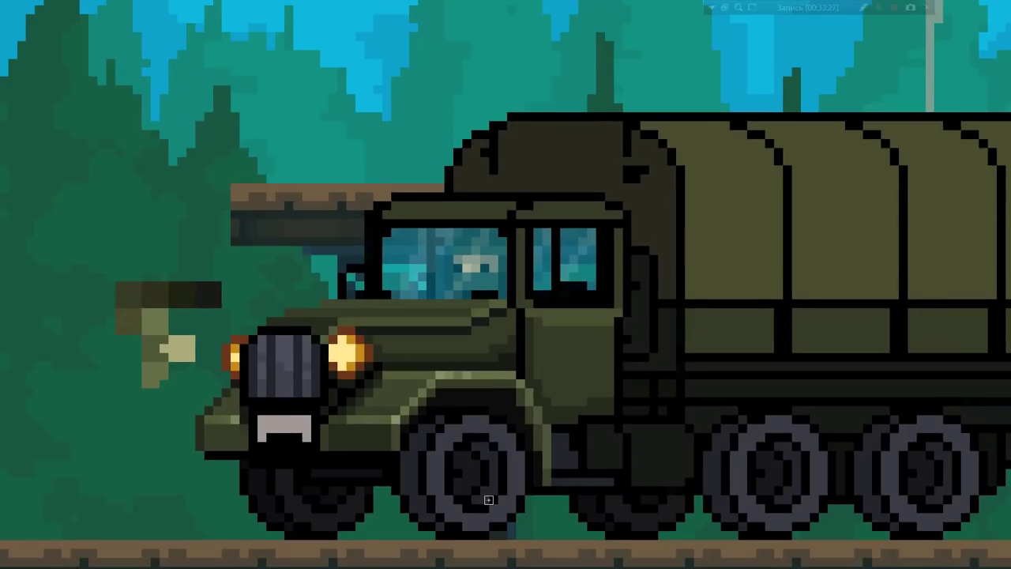
pyautogui.scroll(1, 487, 505)
pyautogui.scroll(-3, 488, 452)
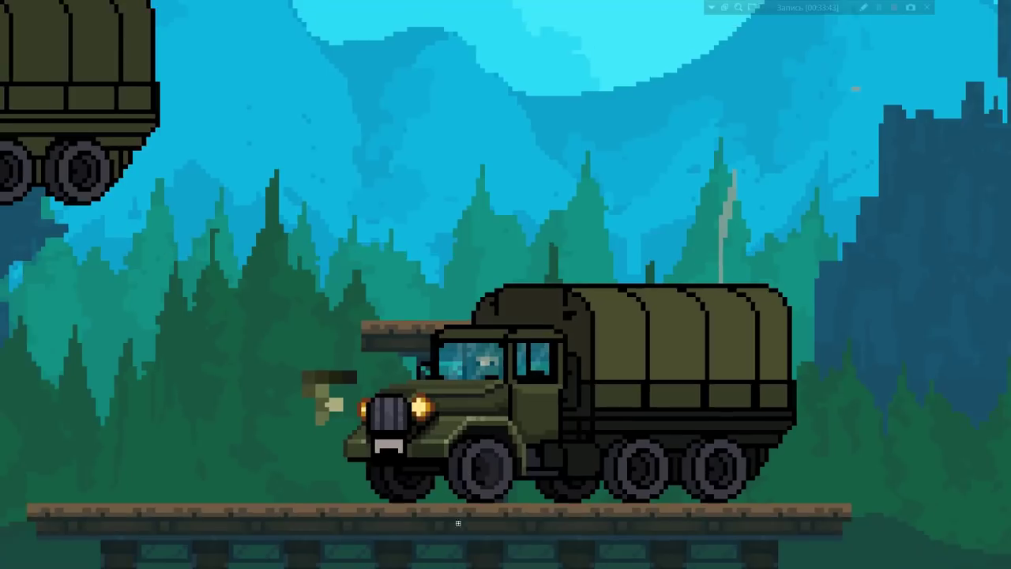
pyautogui.scroll(4, 513, 442)
pyautogui.scroll(-3, 497, 427)
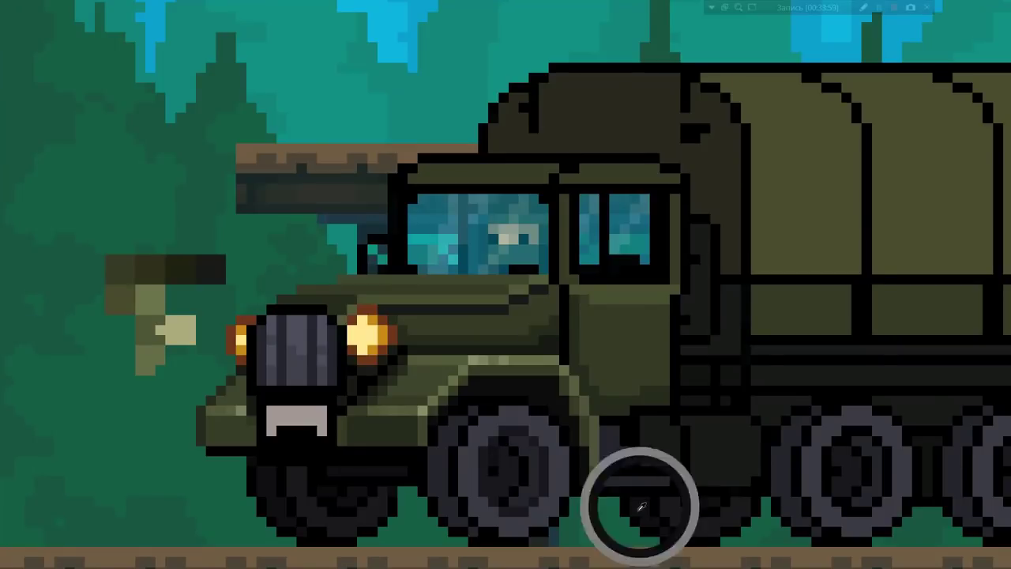
pyautogui.scroll(-2, 483, 491)
pyautogui.scroll(2, 485, 496)
pyautogui.scroll(1, 505, 514)
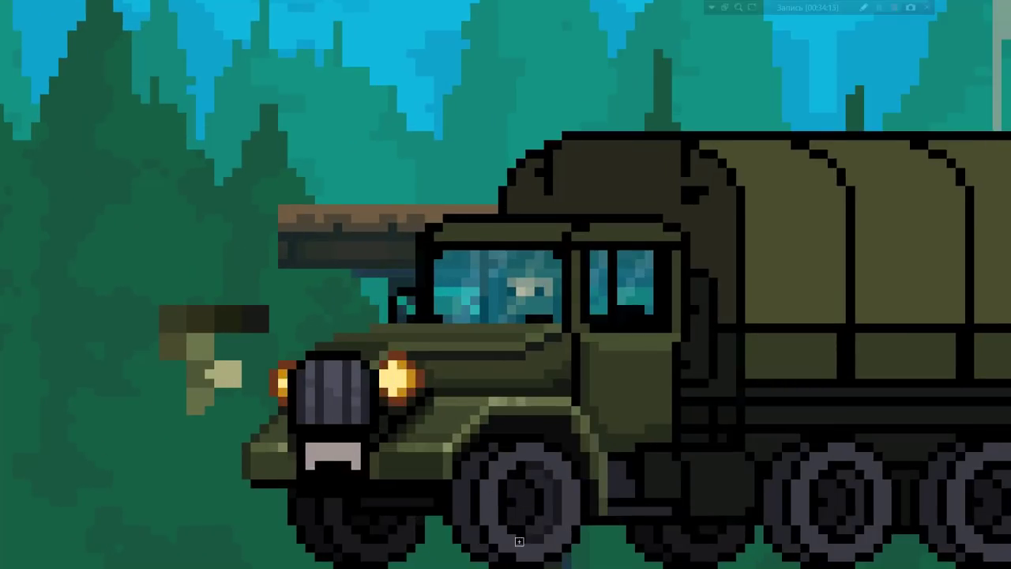
pyautogui.scroll(-4, 513, 522)
pyautogui.scroll(4, 523, 530)
pyautogui.scroll(-1, 524, 529)
pyautogui.scroll(-2, 517, 527)
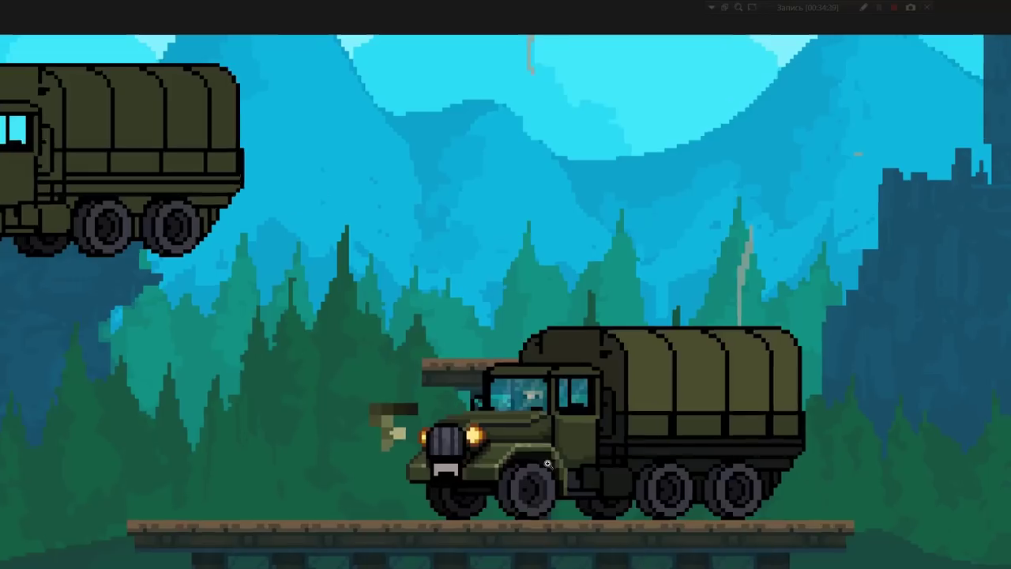
pyautogui.scroll(2, 511, 529)
pyautogui.scroll(-2, 505, 544)
pyautogui.scroll(2, 499, 559)
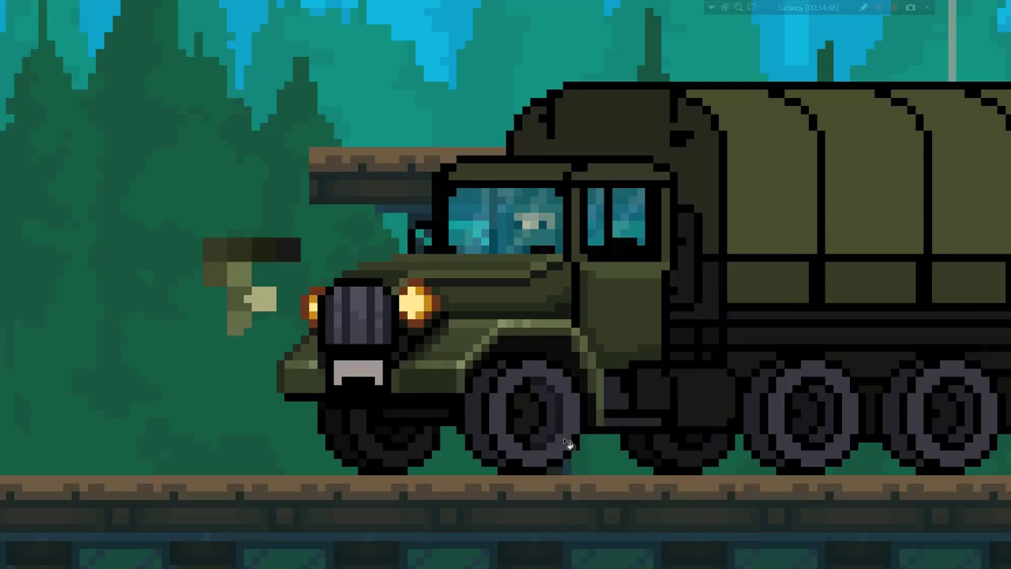
pyautogui.scroll(-2, 557, 436)
pyautogui.scroll(3, 577, 384)
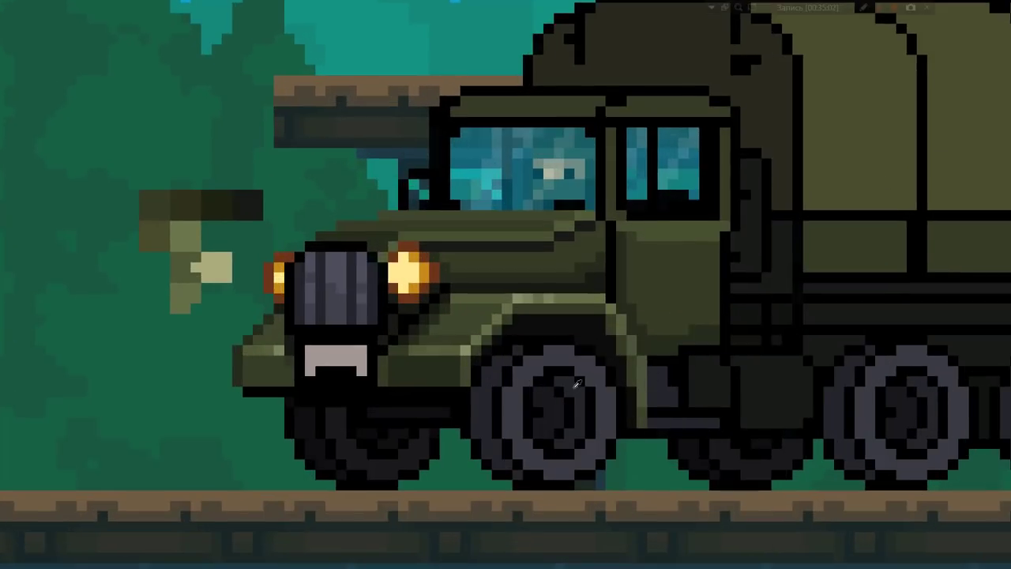
pyautogui.moveTo(547, 410); pyautogui.dragTo(504, 396)
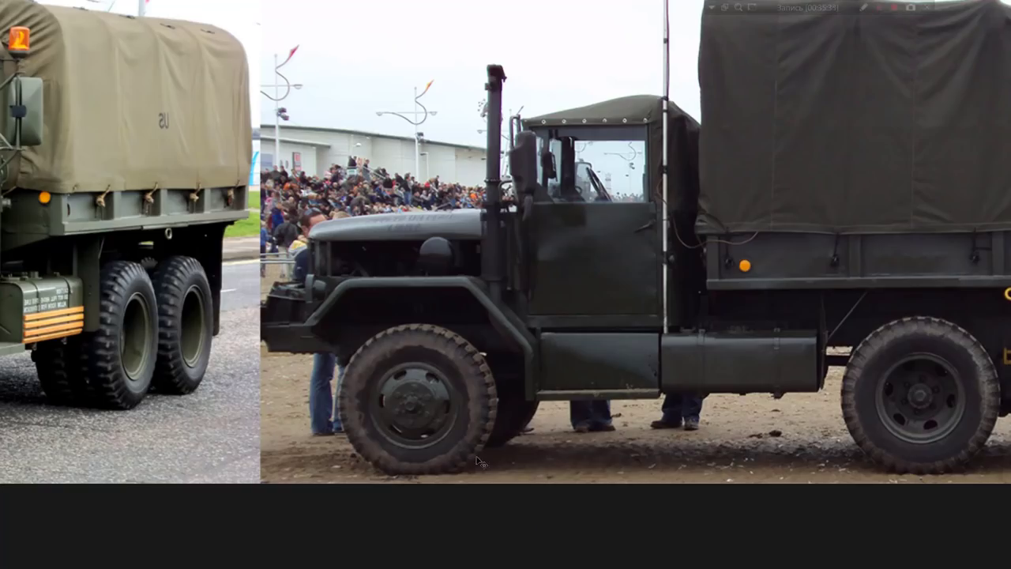
# - Zoom around the truck and switch to the reference photo for comparison
pyautogui.scroll(4, 514, 442)
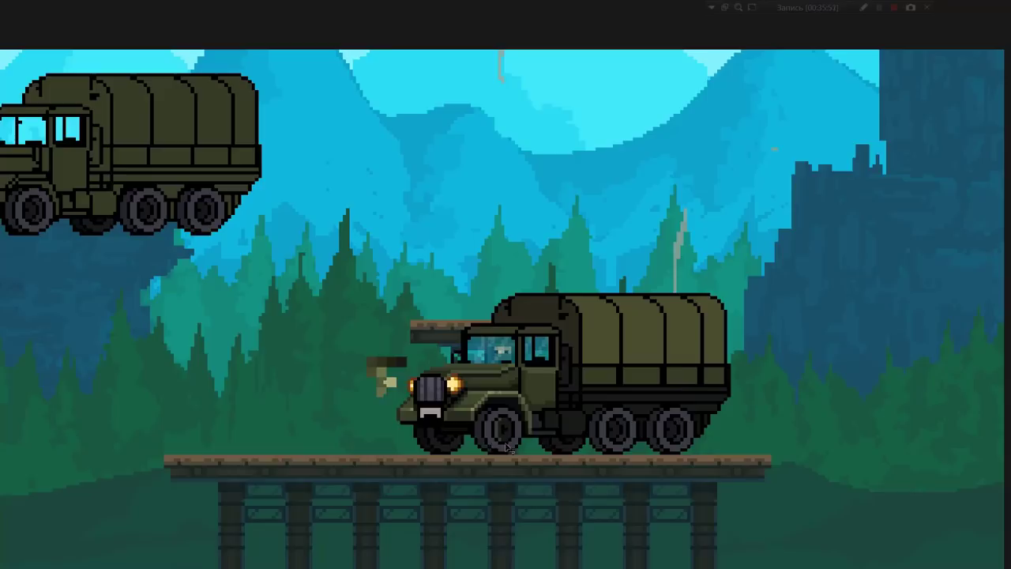
pyautogui.scroll(-1, 465, 420)
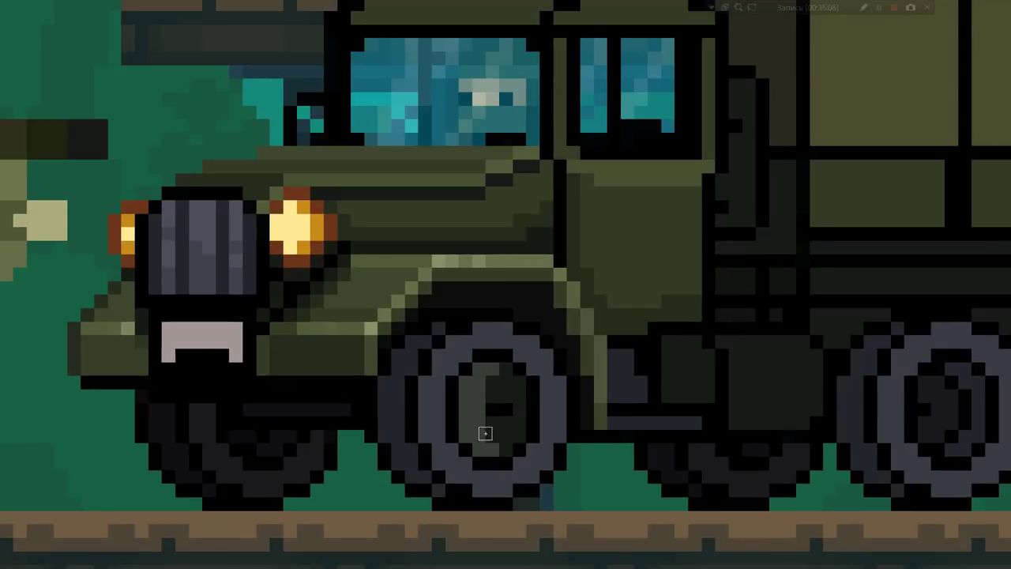
pyautogui.scroll(-1, 492, 372)
pyautogui.scroll(1, 506, 391)
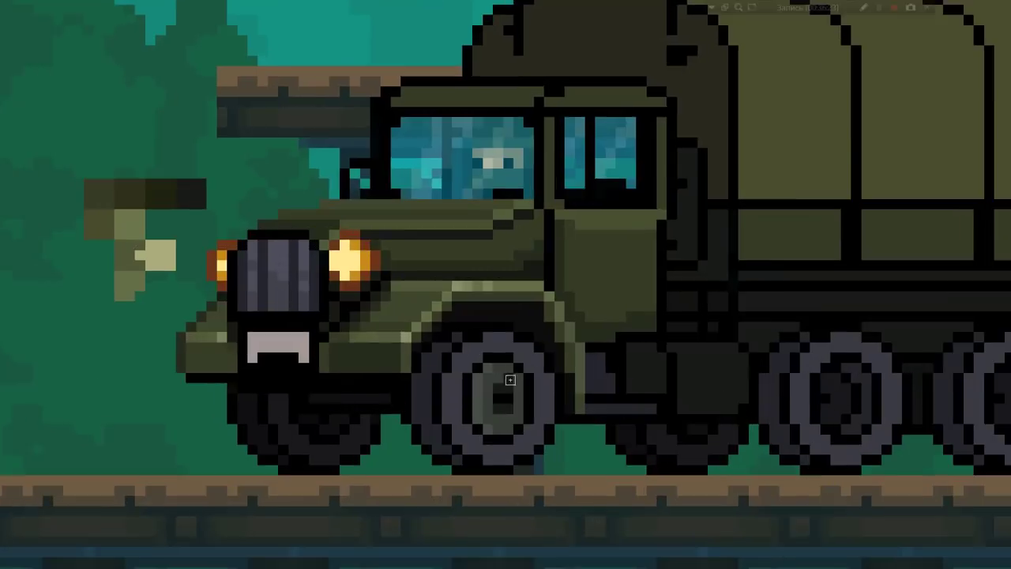
pyautogui.scroll(-2, 532, 428)
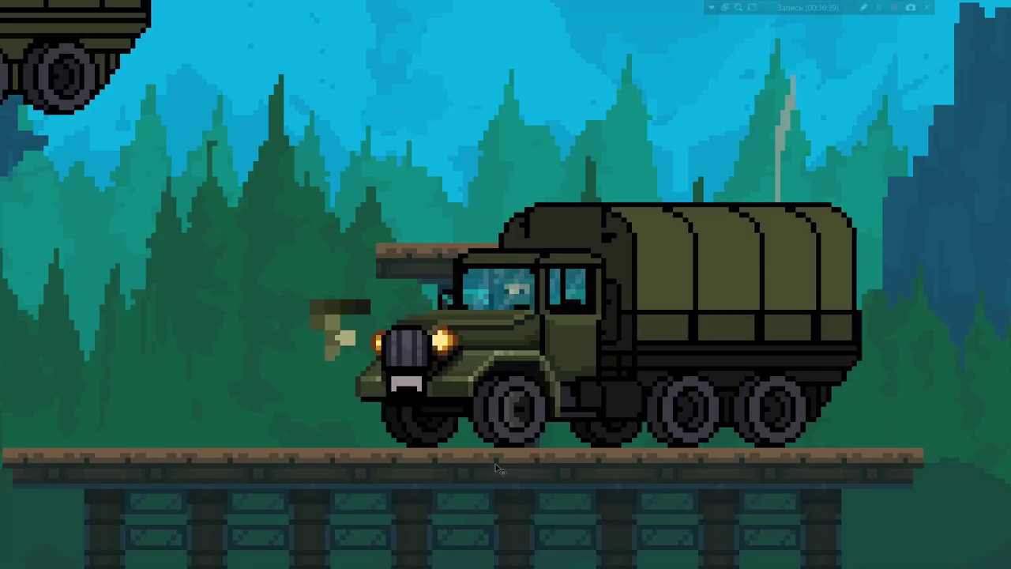
pyautogui.scroll(2, 506, 424)
pyautogui.scroll(-2, 515, 388)
pyautogui.scroll(2, 515, 389)
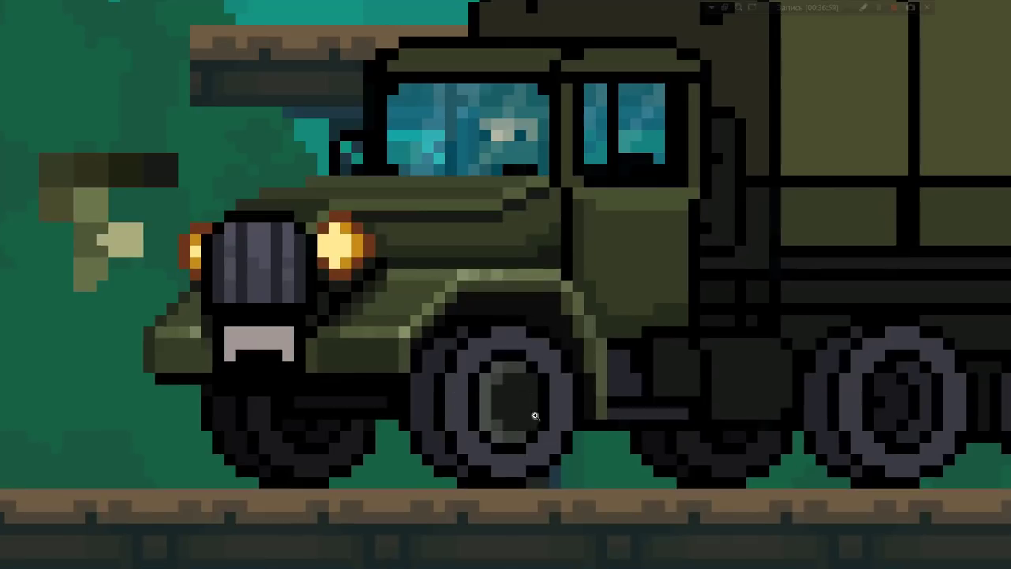
pyautogui.hotkey('alt', 'Tab')
pyautogui.hotkey('alt', 'Tab')
# - Zoom in on the front wheel hub and show the Color panel
pyautogui.scroll(2, 542, 365)
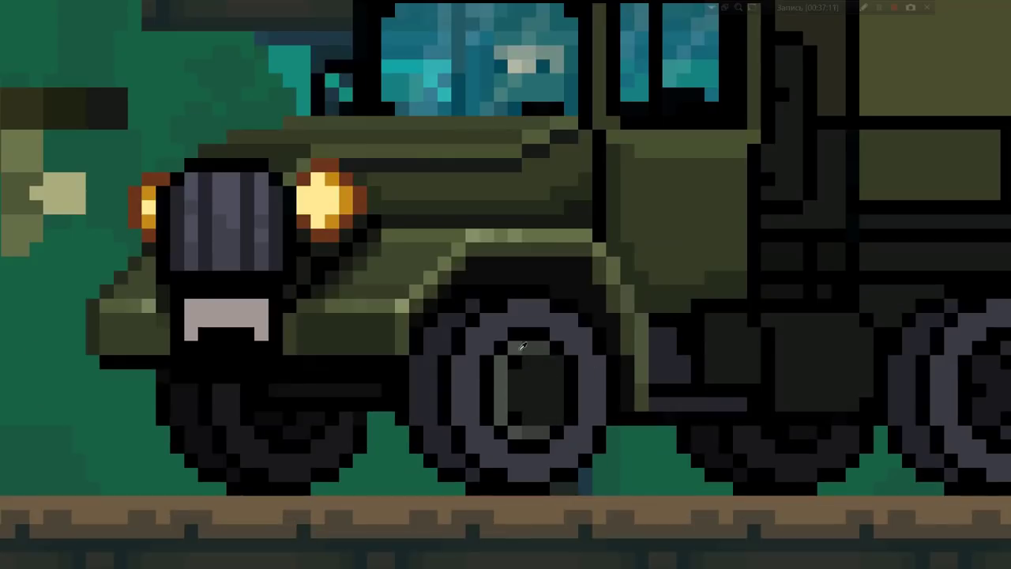
pyautogui.scroll(1, 542, 365)
pyautogui.scroll(-1, 543, 415)
pyautogui.scroll(-2, 541, 443)
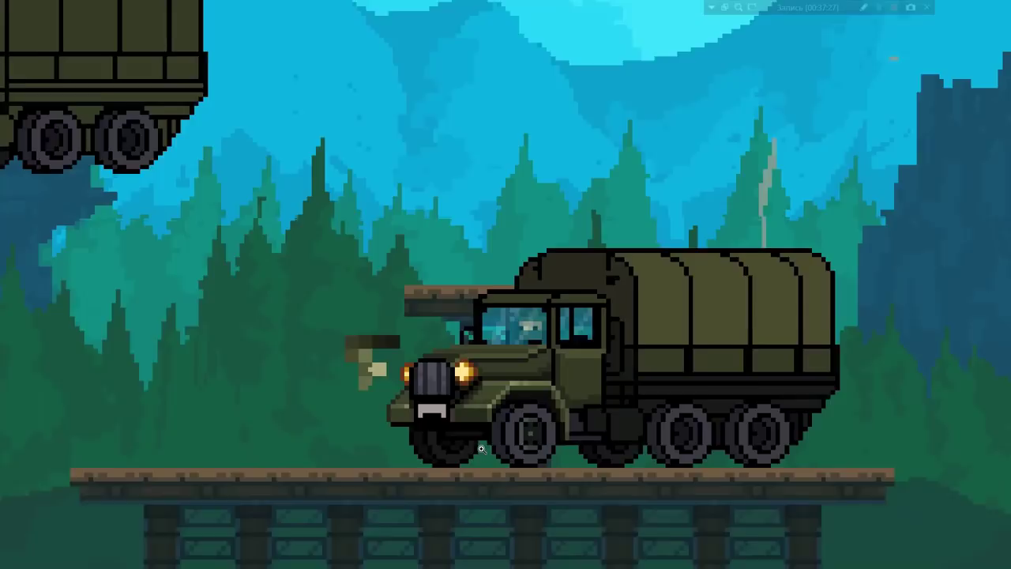
pyautogui.scroll(2, 529, 450)
pyautogui.scroll(-2, 521, 456)
pyautogui.scroll(2, 520, 456)
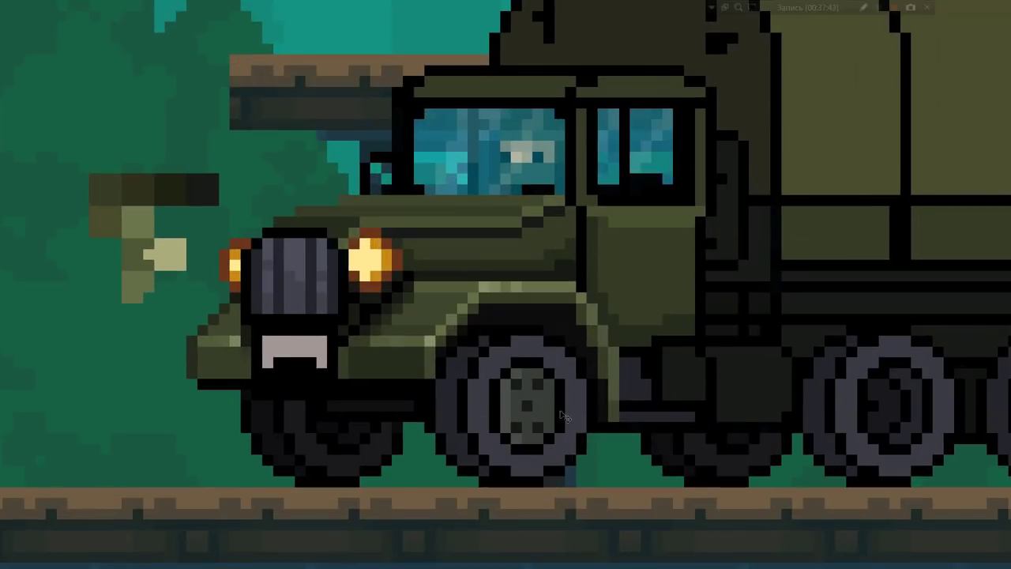
pyautogui.scroll(-2, 540, 398)
pyautogui.scroll(2, 545, 399)
pyautogui.scroll(-1, 553, 399)
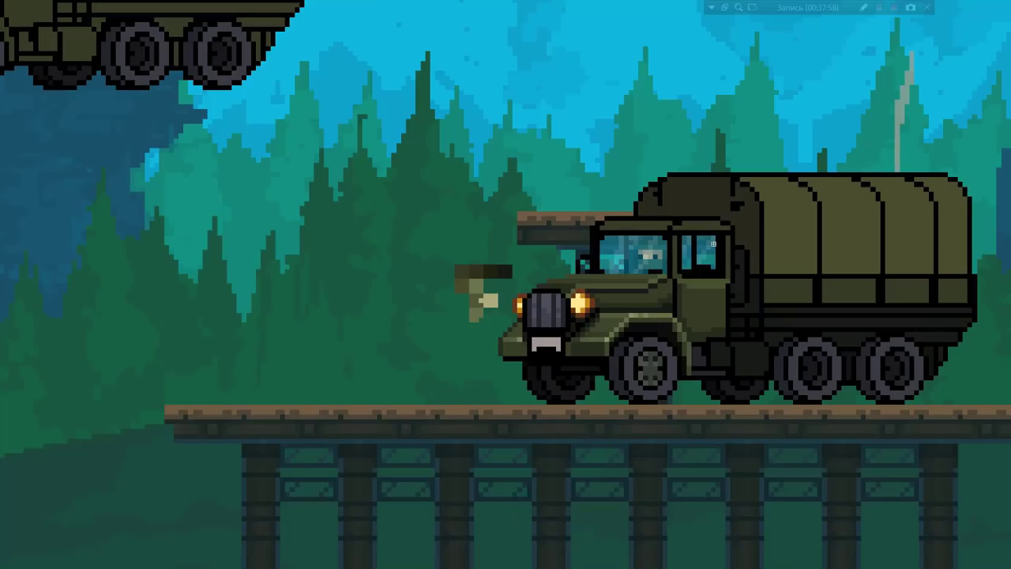
pyautogui.scroll(1, 612, 403)
pyautogui.press('F6')
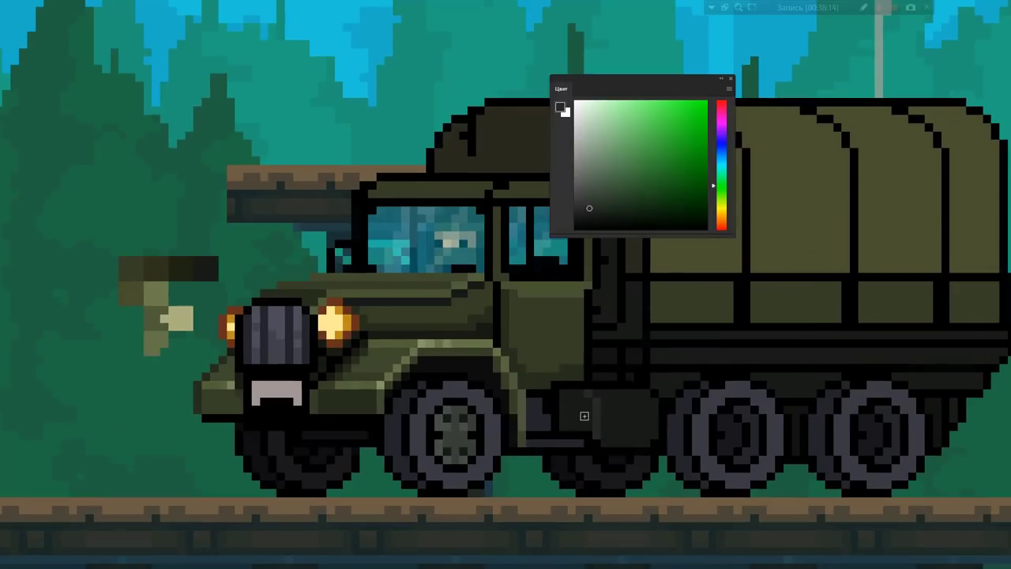
# - Show the Layers panel, reset colours, and sample grey-green shades from the truck and front wheel
pyautogui.press('F7')
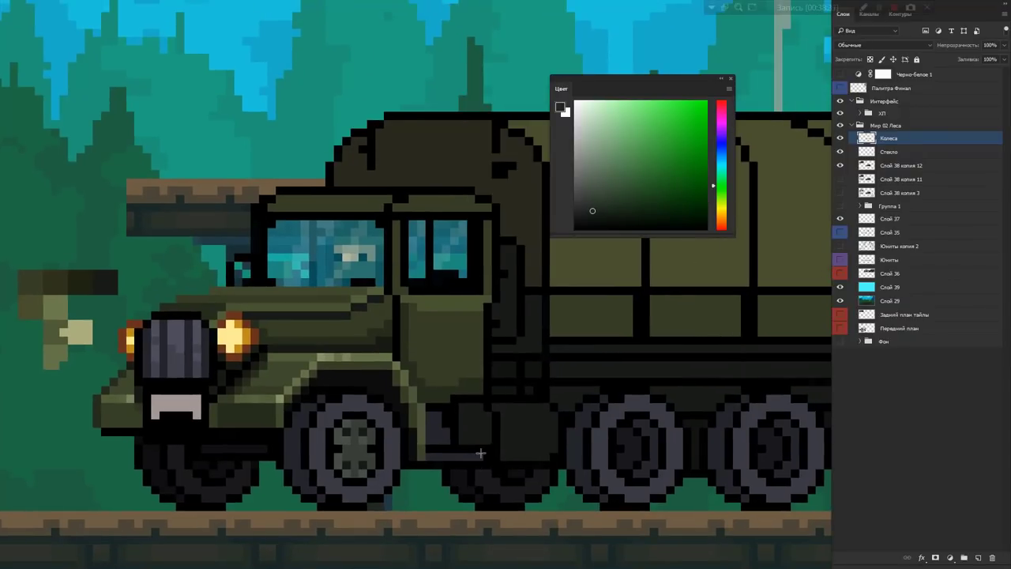
pyautogui.press('d')
pyautogui.keyDown('alt'); pyautogui.click(346, 451); pyautogui.keyUp('alt')
pyautogui.scroll(-3, 363, 442)
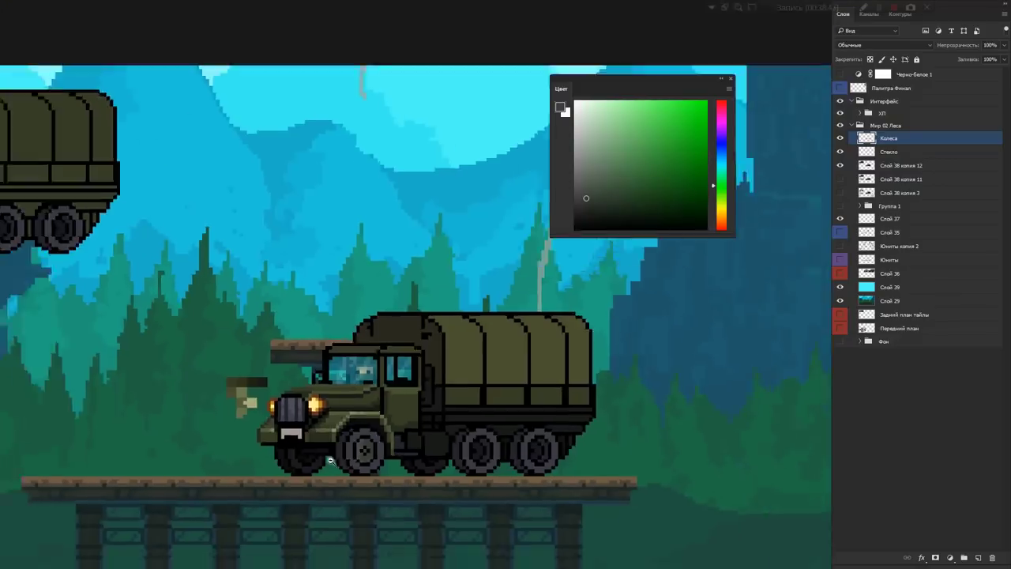
pyautogui.scroll(3, 356, 479)
pyautogui.scroll(-3, 339, 474)
pyautogui.scroll(2, 331, 467)
pyautogui.scroll(1, 331, 467)
pyautogui.keyDown('alt'); pyautogui.click(383, 426); pyautogui.keyUp('alt')
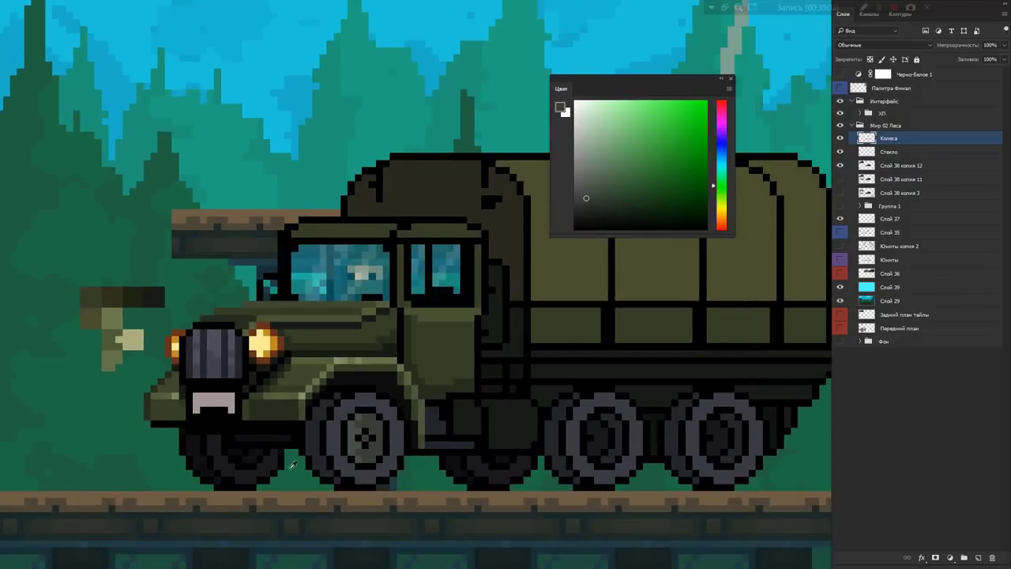
pyautogui.keyDown('alt'); pyautogui.click(397, 397); pyautogui.keyUp('alt')
pyautogui.scroll(-3, 454, 441)
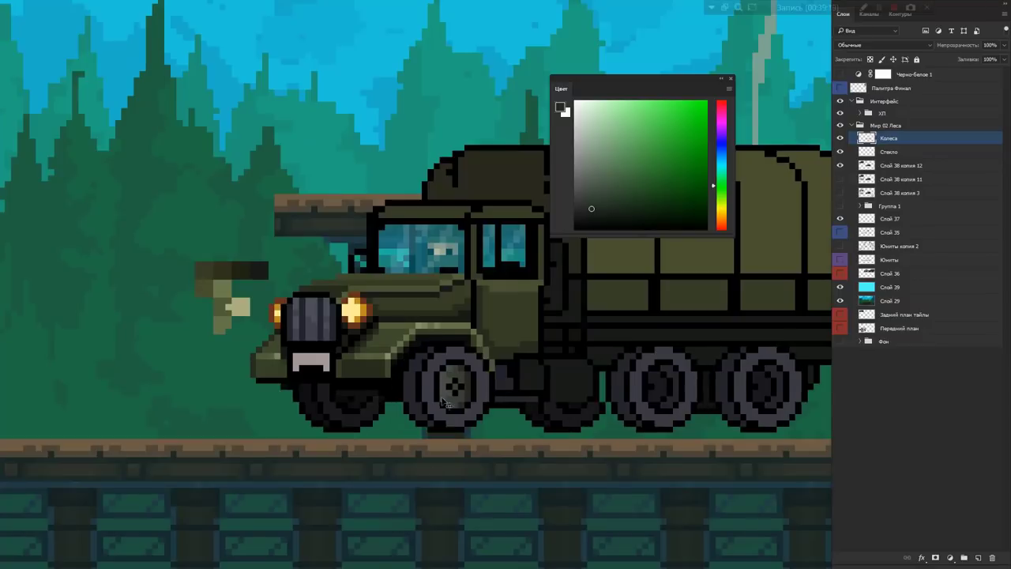
pyautogui.keyDown('alt'); pyautogui.click(431, 391); pyautogui.keyUp('alt')
pyautogui.scroll(2, 418, 387)
pyautogui.keyDown('alt'); pyautogui.click(416, 376); pyautogui.keyUp('alt')
pyautogui.scroll(-3, 446, 395)
pyautogui.scroll(2, 446, 395)
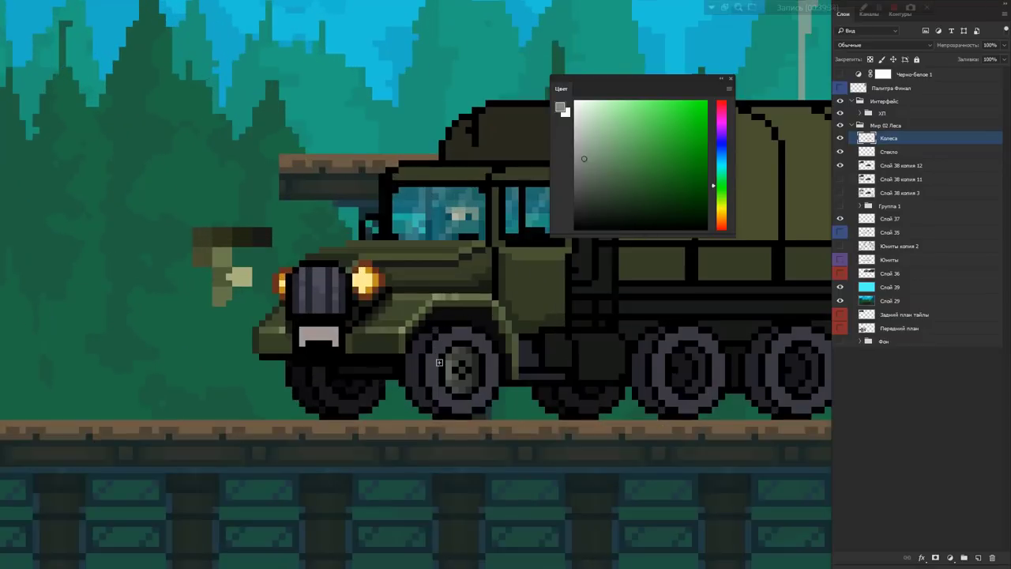
pyautogui.scroll(-3, 450, 411)
pyautogui.scroll(3, 454, 443)
# - Sample the black outline, the cab's olive green, the lighter door olive and a dark cab-side shade
pyautogui.keyDown('alt'); pyautogui.click(456, 462); pyautogui.keyUp('alt')
pyautogui.scroll(-2, 459, 467)
pyautogui.scroll(2, 459, 467)
pyautogui.keyDown('alt'); pyautogui.click(487, 422); pyautogui.keyUp('alt')
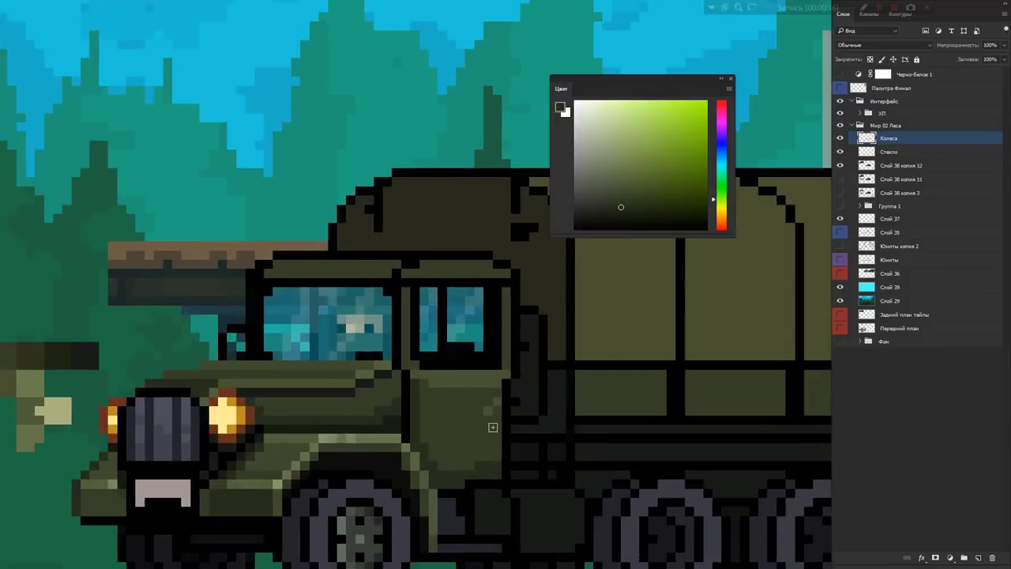
pyautogui.scroll(-2, 387, 418)
pyautogui.scroll(3, 473, 474)
pyautogui.keyDown('alt'); pyautogui.click(487, 495); pyautogui.keyUp('alt')
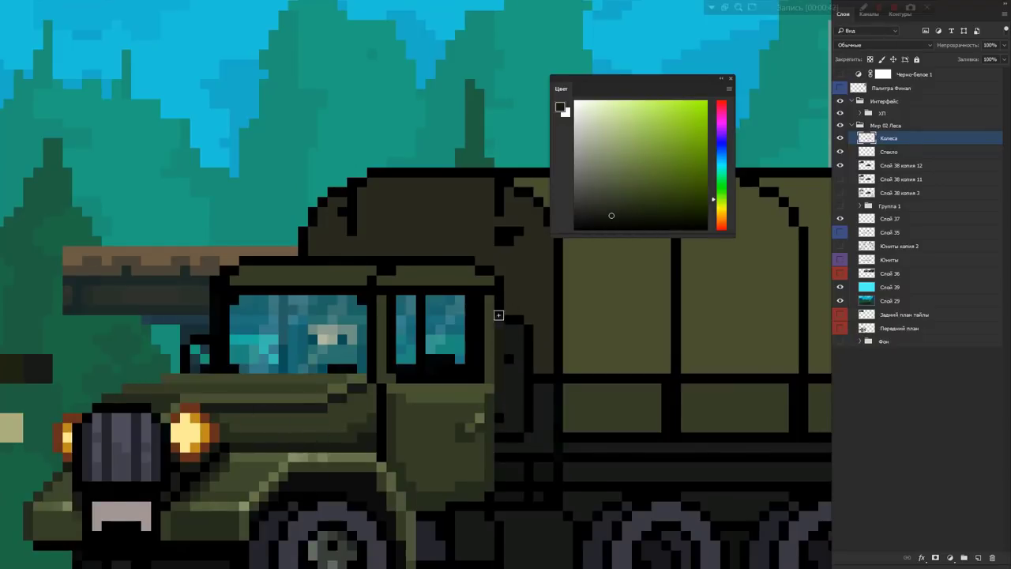
pyautogui.scroll(-2, 499, 315)
pyautogui.scroll(3, 482, 394)
pyautogui.keyDown('alt'); pyautogui.click(471, 472); pyautogui.keyUp('alt')
pyautogui.keyDown('alt'); pyautogui.click(495, 234); pyautogui.keyUp('alt')
pyautogui.scroll(-2, 495, 236)
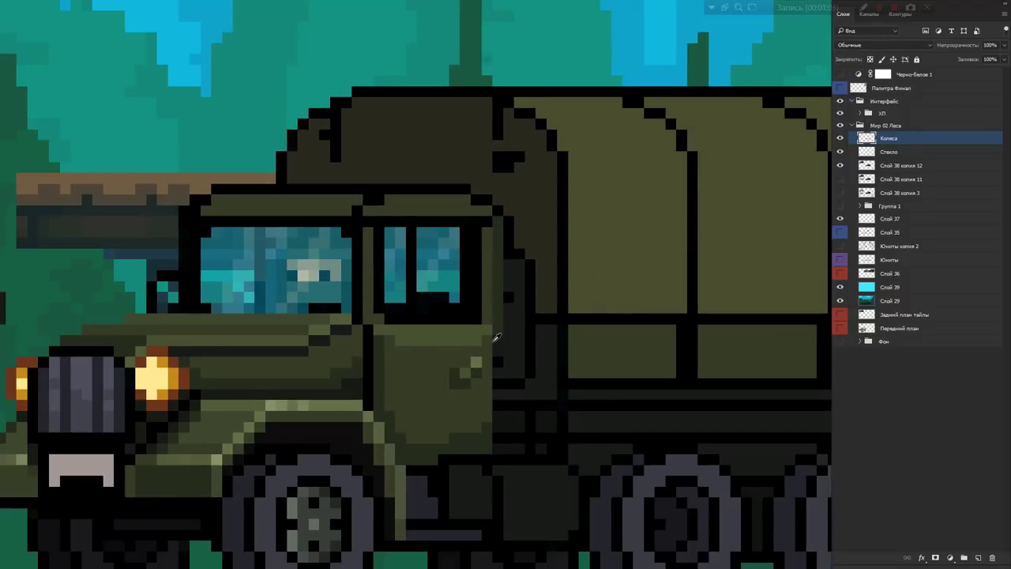
pyautogui.scroll(-1, 499, 245)
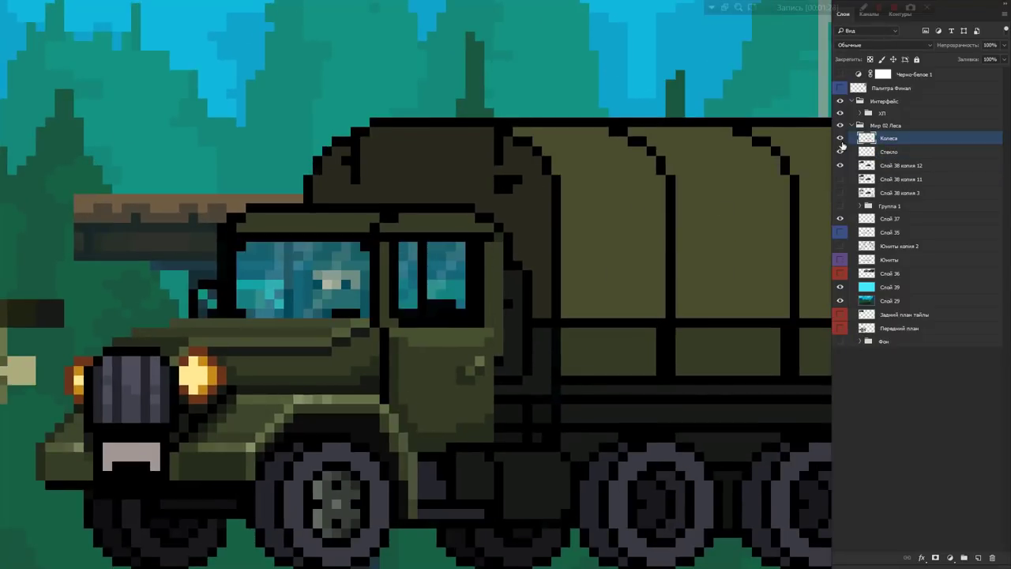
# - On layer Слой 38 копия 12, marquee-select a thin vertical strip of the block under the cab
pyautogui.hotkey('ctrl', '-')
pyautogui.click(866, 166)
pyautogui.scroll(2, 534, 432)
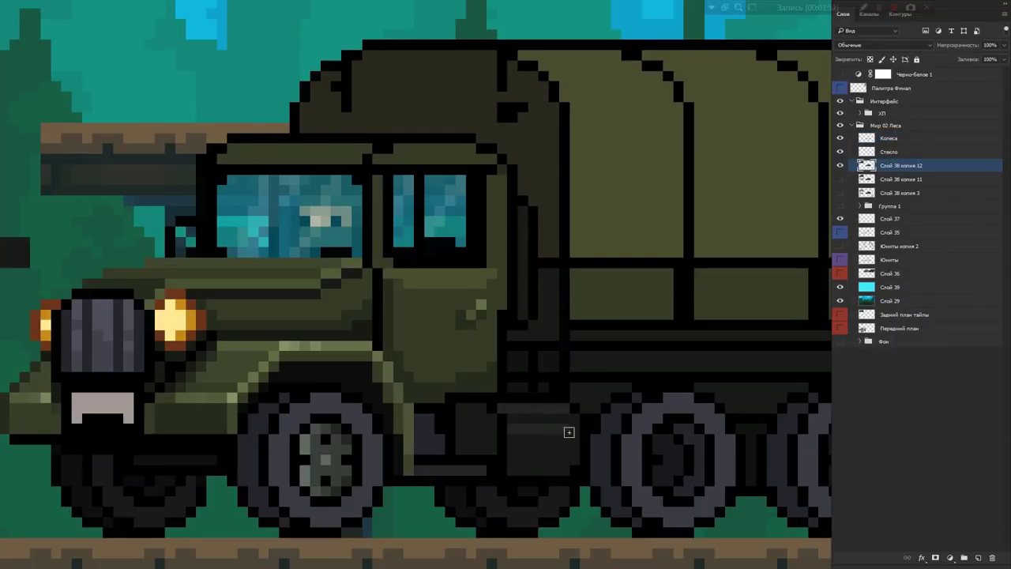
pyautogui.scroll(-3, 524, 418)
pyautogui.scroll(3, 553, 417)
pyautogui.scroll(1, 512, 405)
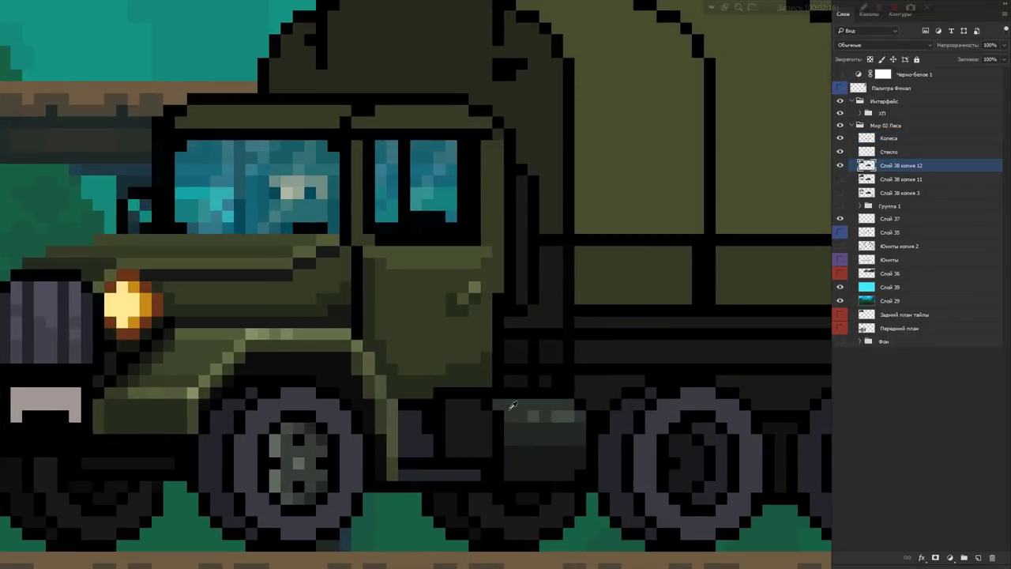
pyautogui.moveTo(495, 425); pyautogui.dragTo(502, 466)
pyautogui.scroll(-3, 502, 465)
pyautogui.scroll(3, 795, 182)
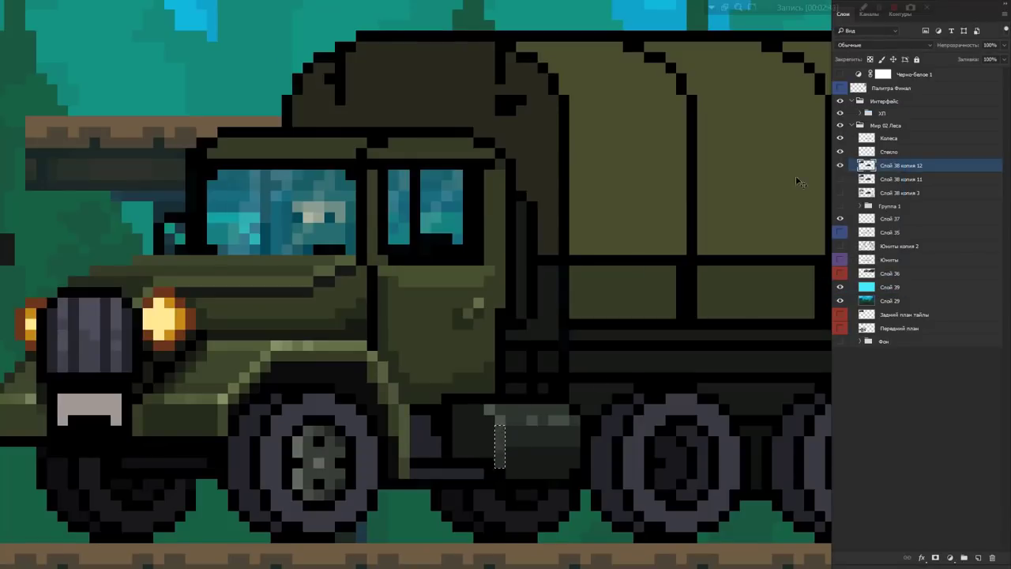
pyautogui.scroll(1, 499, 401)
# - Toggle the Color panel and preview Hue/Saturation on the block without applying it
pyautogui.press('F6')
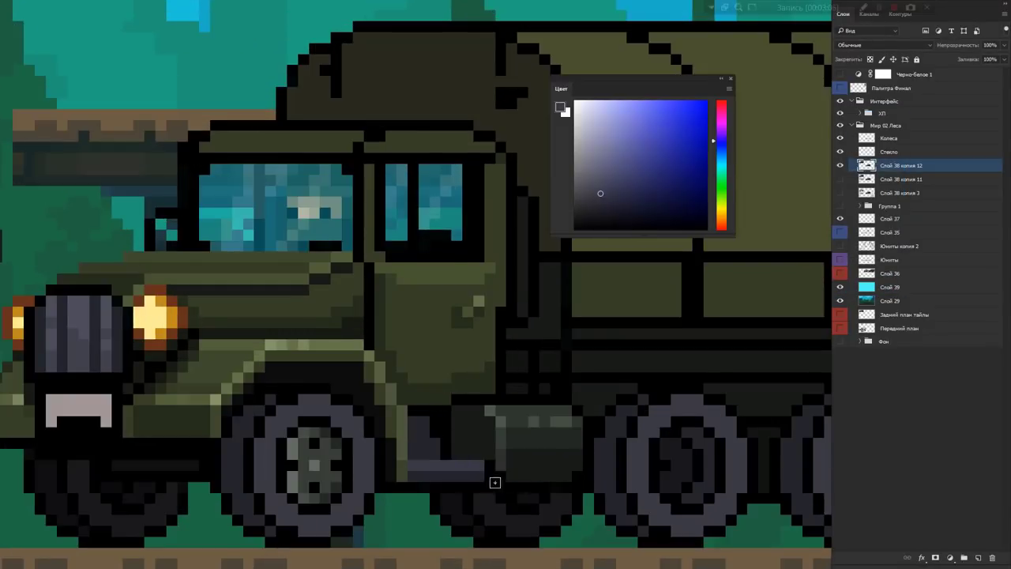
pyautogui.scroll(1, 474, 403)
pyautogui.press('F6')
pyautogui.scroll(1, 489, 454)
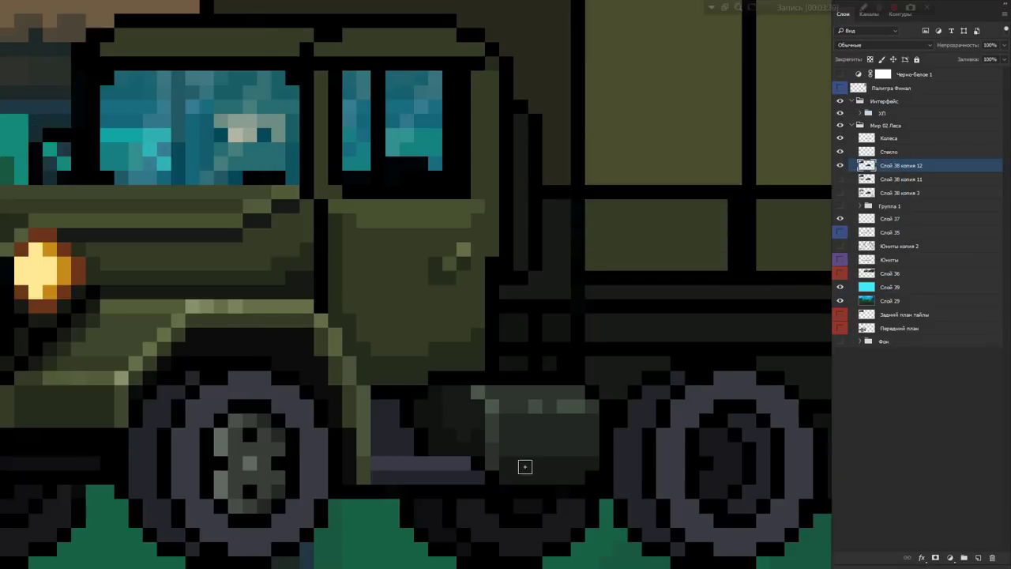
pyautogui.scroll(-2, 525, 466)
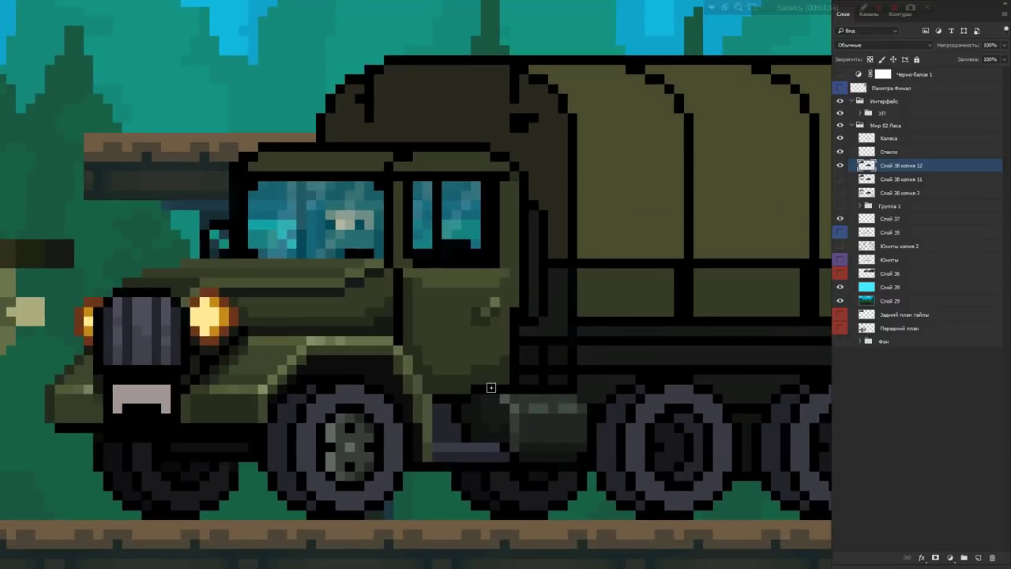
pyautogui.scroll(-3, 585, 403)
pyautogui.scroll(3, 483, 396)
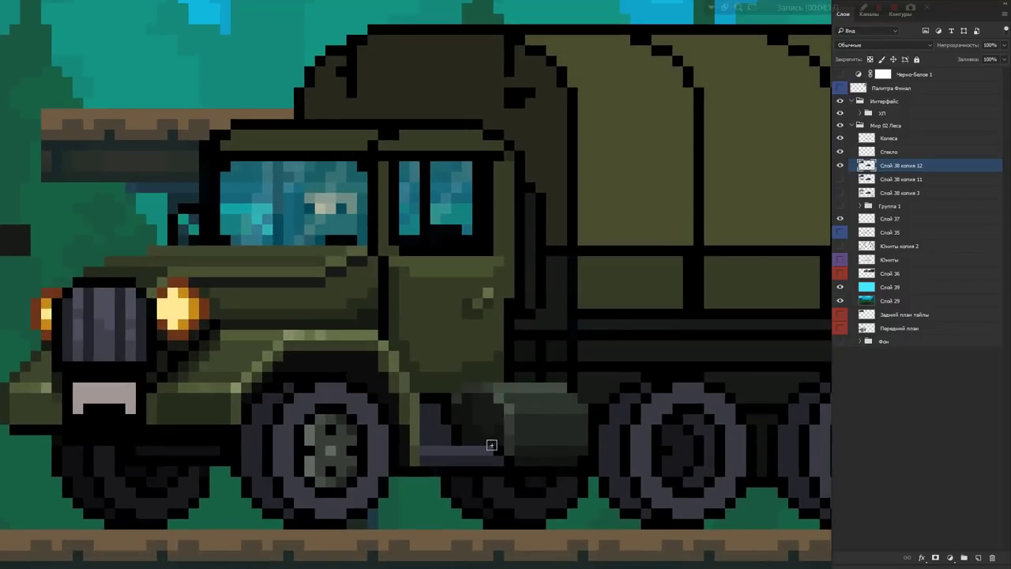
pyautogui.scroll(-2, 491, 444)
pyautogui.hotkey('ctrl', 'u')
pyautogui.press('Escape')
pyautogui.scroll(1, 496, 424)
pyautogui.scroll(2, 492, 467)
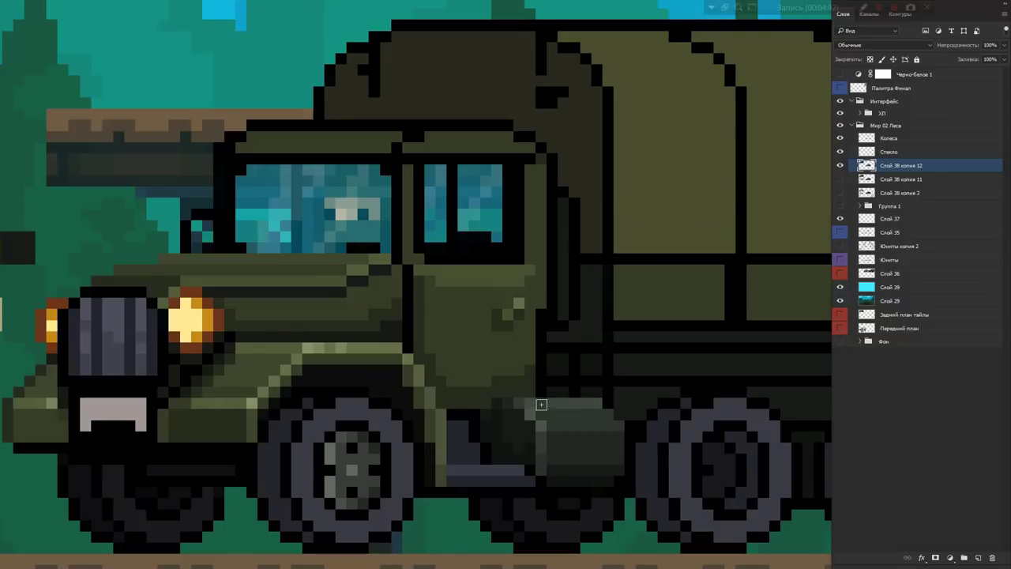
pyautogui.scroll(-2, 533, 404)
pyautogui.scroll(2, 609, 377)
pyautogui.scroll(-2, 624, 388)
pyautogui.scroll(3, 553, 367)
# - Try Curves on the Колеса layer without applying, then return to Слой 38 копия 12
pyautogui.keyDown('ctrl'); pyautogui.click(553, 367); pyautogui.keyUp('ctrl')
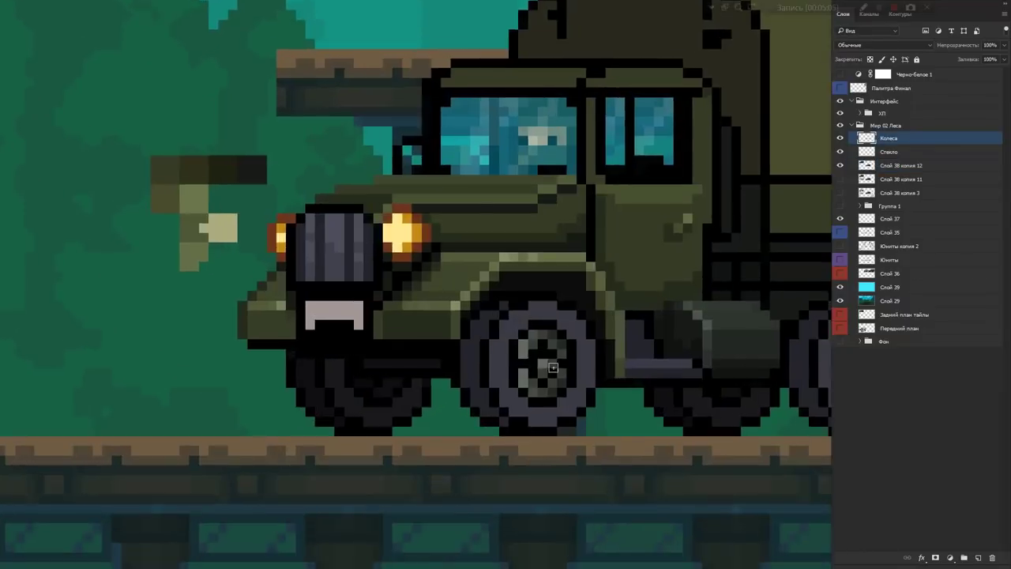
pyautogui.scroll(-2, 552, 367)
pyautogui.scroll(1, 555, 379)
pyautogui.scroll(-3, 557, 395)
pyautogui.scroll(2, 558, 406)
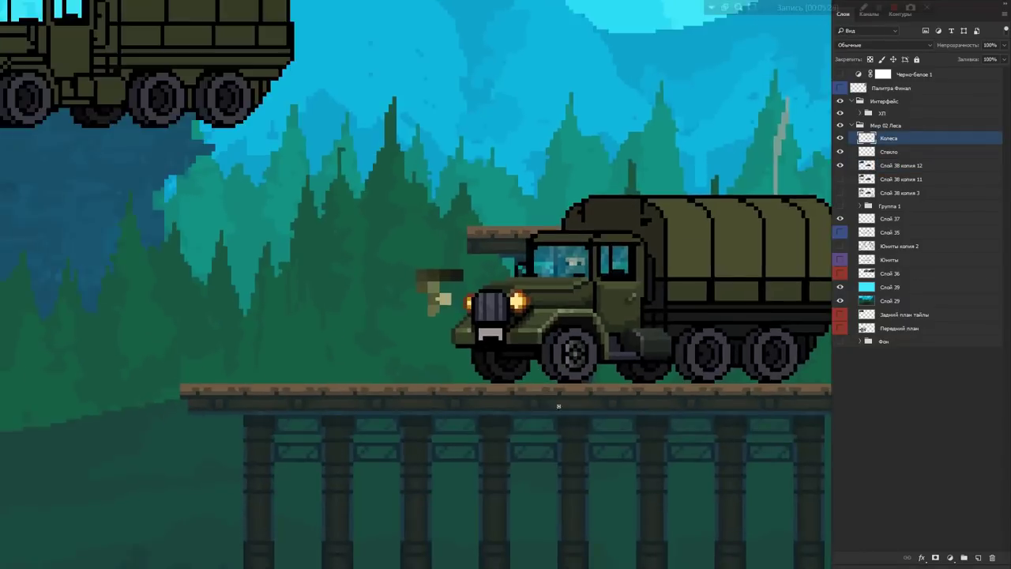
pyautogui.scroll(2, 559, 406)
pyautogui.hotkey('ctrl', 'm')
pyautogui.press('Escape')
pyautogui.scroll(-2, 537, 379)
pyautogui.scroll(3, 505, 364)
pyautogui.keyDown('ctrl'); pyautogui.click(492, 350); pyautogui.keyUp('ctrl')
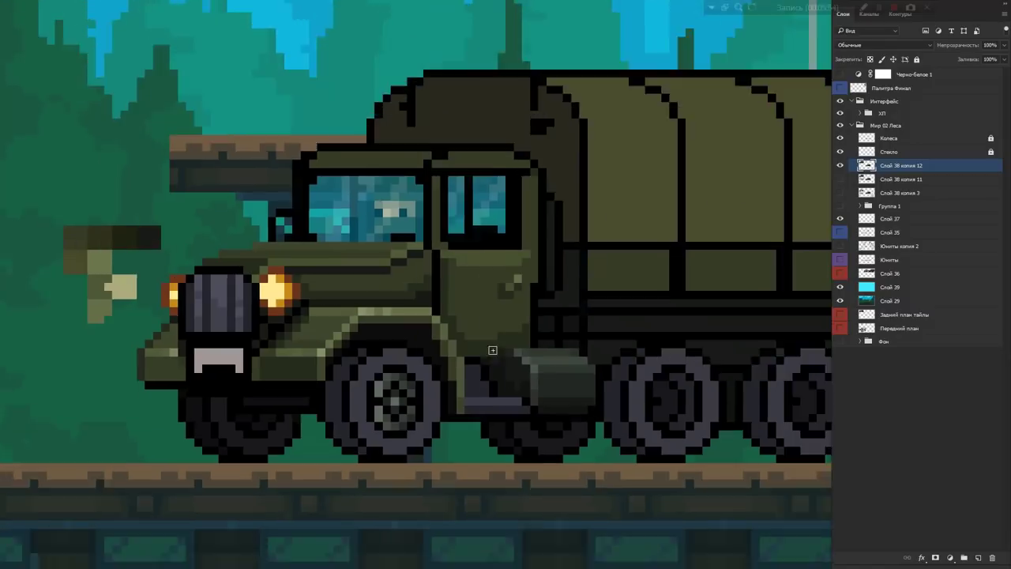
pyautogui.scroll(2, 513, 332)
pyautogui.scroll(-2, 542, 314)
pyautogui.scroll(-1, 523, 355)
pyautogui.scroll(2, 539, 415)
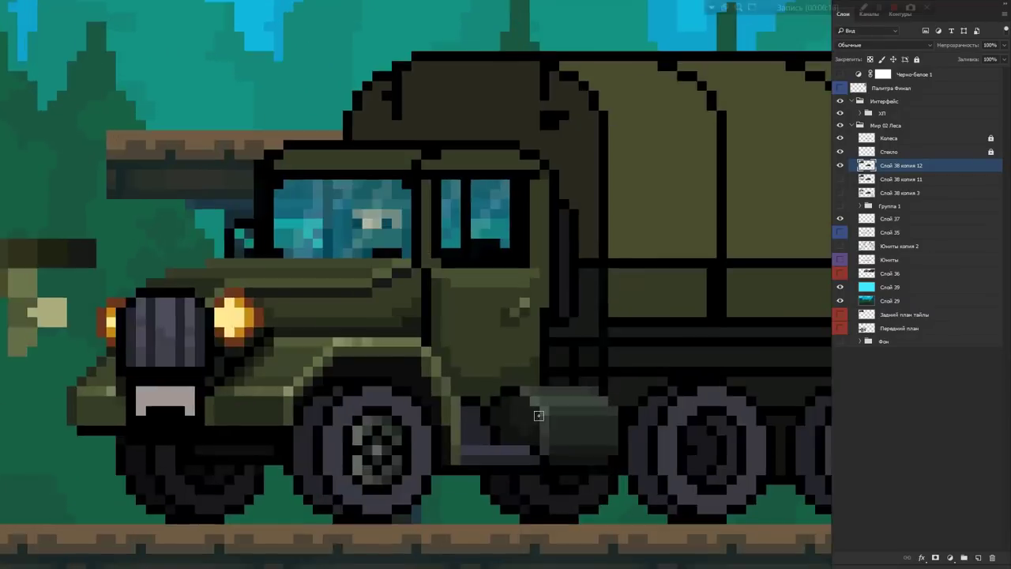
pyautogui.scroll(1, 514, 395)
pyautogui.press('Tab')
pyautogui.scroll(-2, 538, 361)
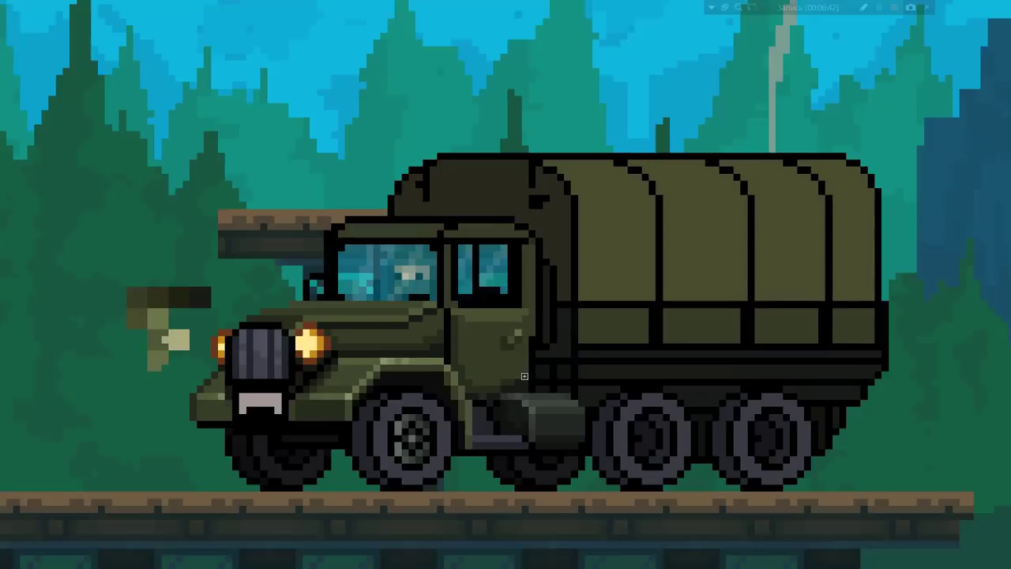
pyautogui.scroll(1, 522, 286)
pyautogui.scroll(1, 461, 319)
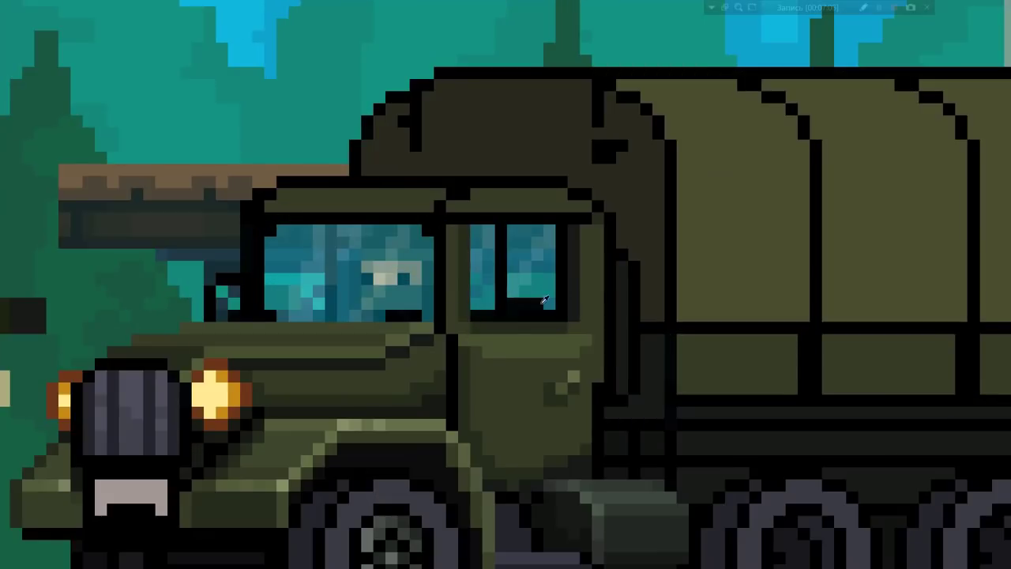
pyautogui.scroll(-1, 339, 235)
pyautogui.scroll(1, 319, 269)
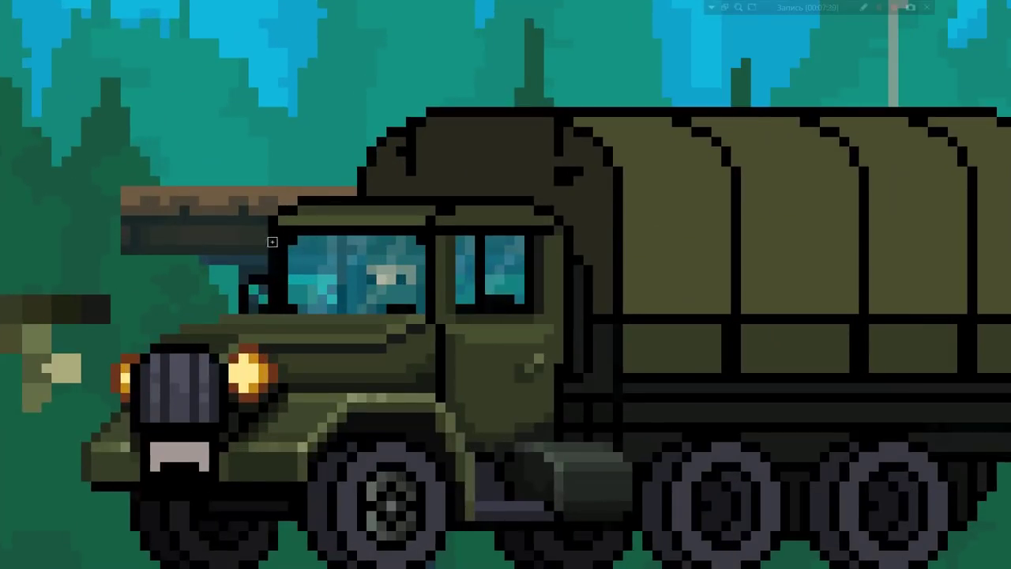
pyautogui.scroll(-1, 320, 238)
pyautogui.scroll(-1, 447, 414)
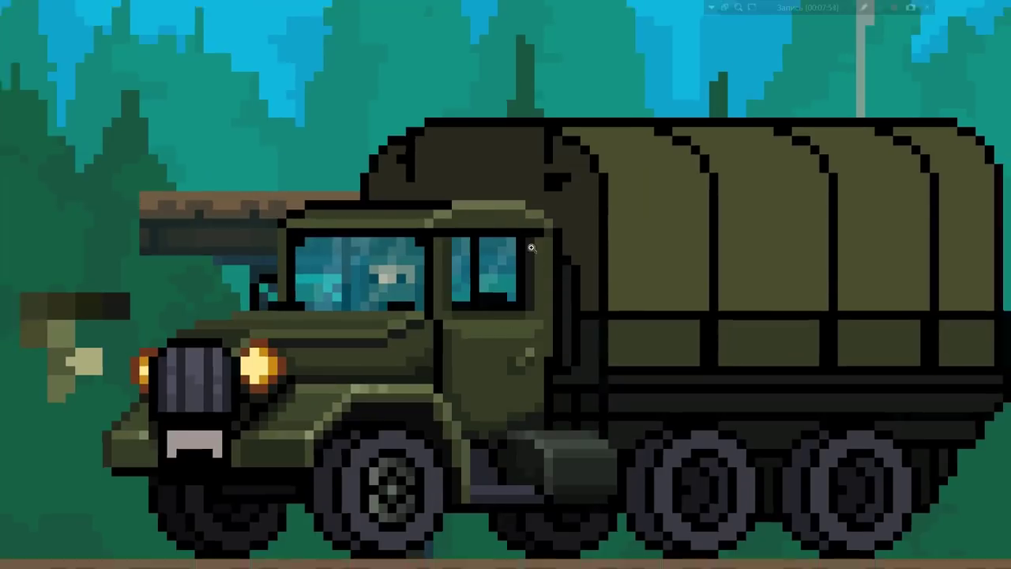
pyautogui.scroll(1, 481, 229)
pyautogui.scroll(-2, 552, 398)
pyautogui.scroll(1, 506, 340)
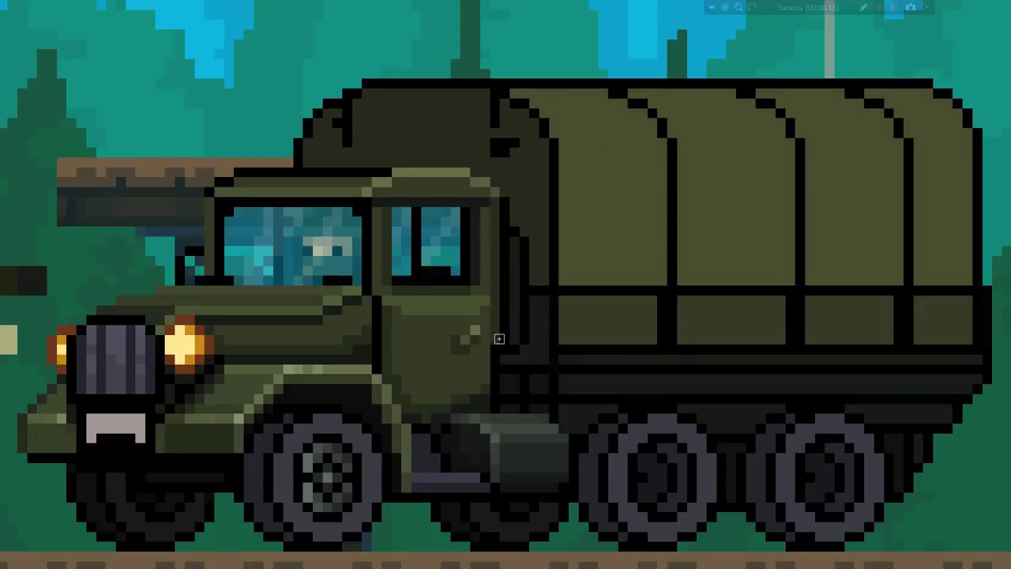
pyautogui.scroll(-1, 517, 316)
pyautogui.scroll(-1, 393, 330)
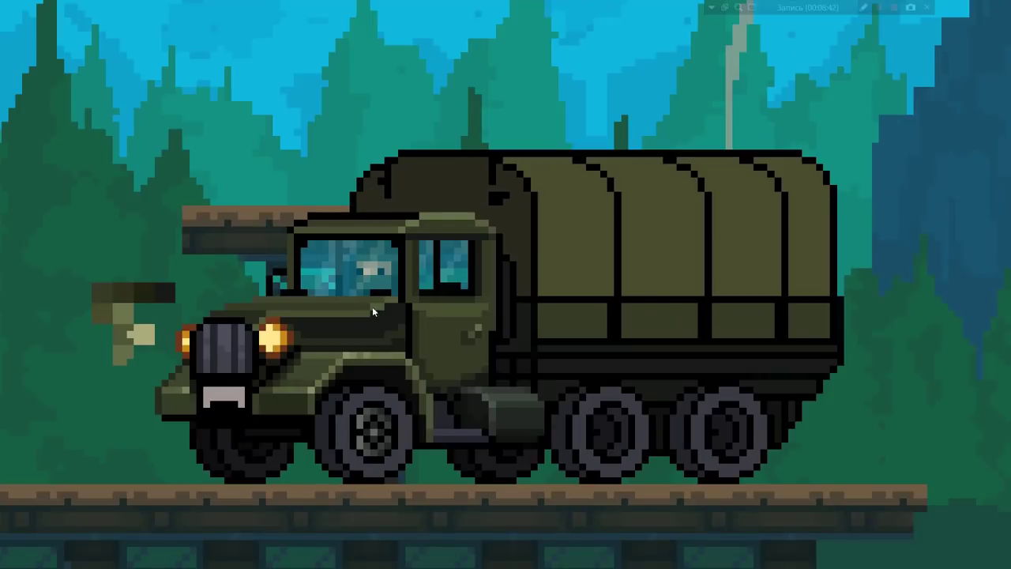
pyautogui.scroll(-1, 372, 307)
pyautogui.scroll(1, 314, 335)
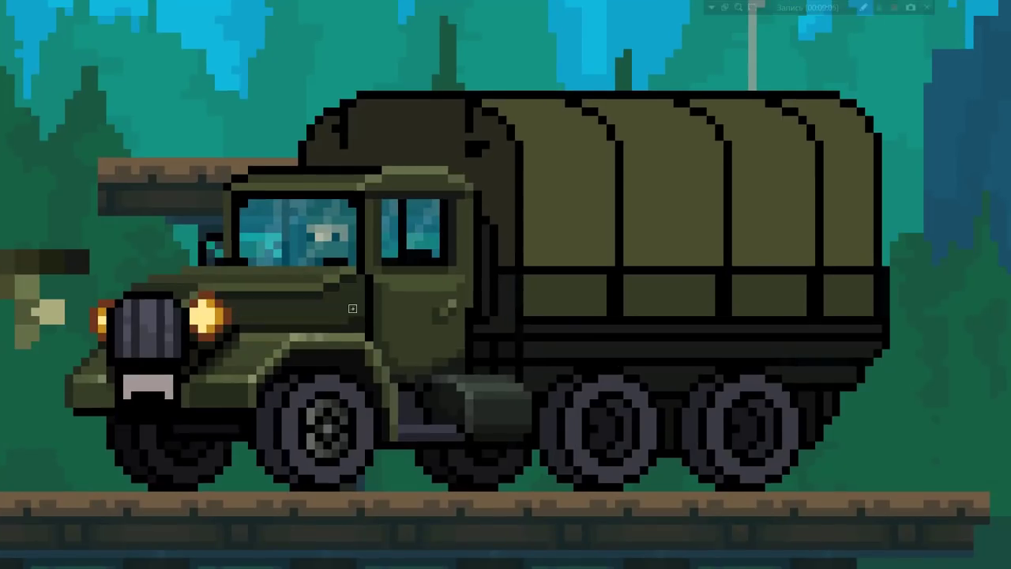
pyautogui.scroll(-1, 285, 337)
pyautogui.scroll(1, 257, 339)
pyautogui.scroll(-1, 257, 339)
pyautogui.scroll(1, 221, 300)
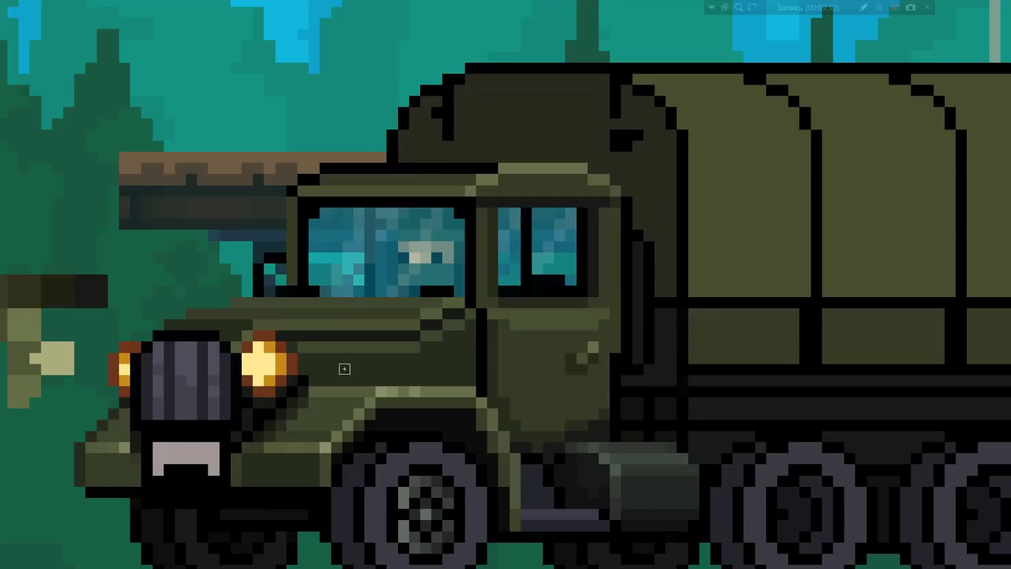
pyautogui.scroll(-1, 477, 349)
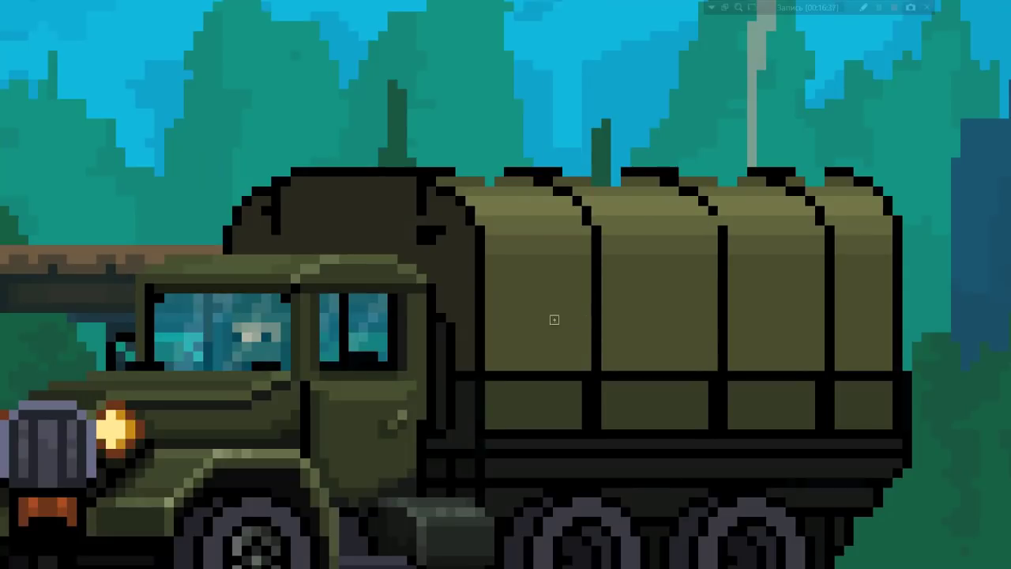
# - Pencil dark patches onto the left, middle and right tarp panels, plus one light top-edge pixel
pyautogui.moveTo(584, 280); pyautogui.dragTo(521, 344)
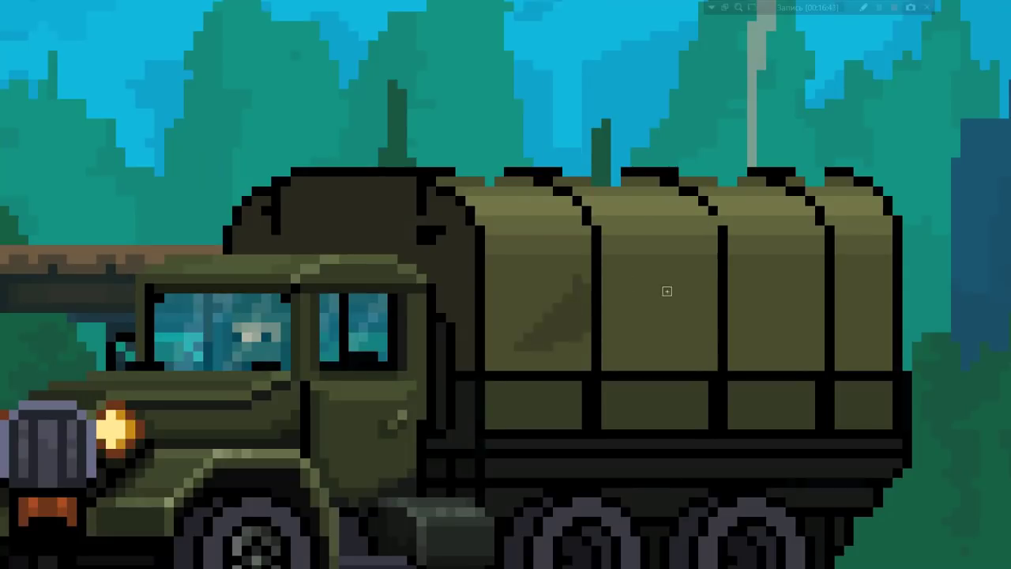
pyautogui.moveTo(636, 289); pyautogui.dragTo(703, 346)
pyautogui.moveTo(770, 278); pyautogui.dragTo(811, 299)
pyautogui.moveTo(489, 277); pyautogui.dragTo(513, 302)
pyautogui.moveTo(837, 261); pyautogui.dragTo(889, 292)
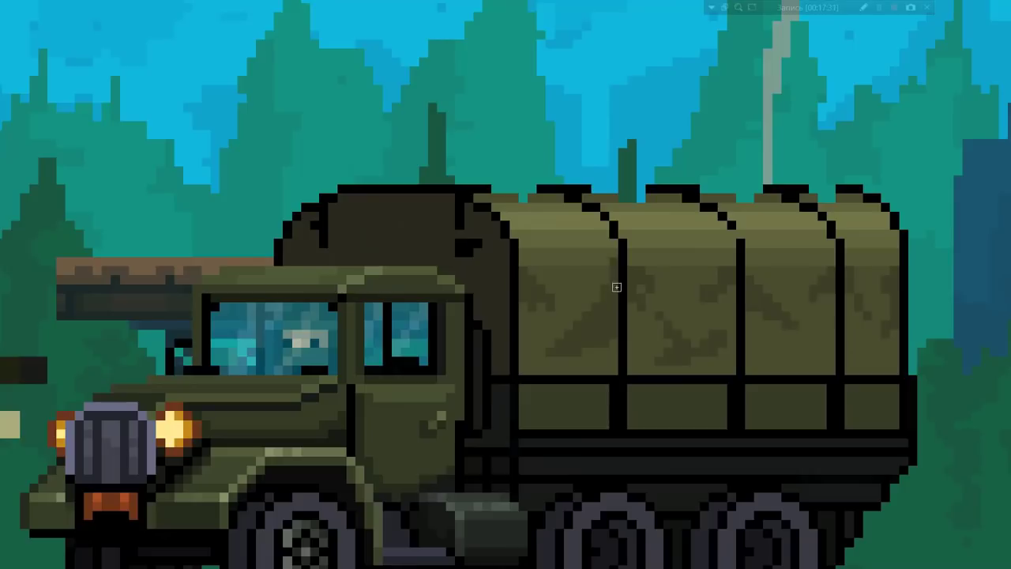
pyautogui.click(604, 214)
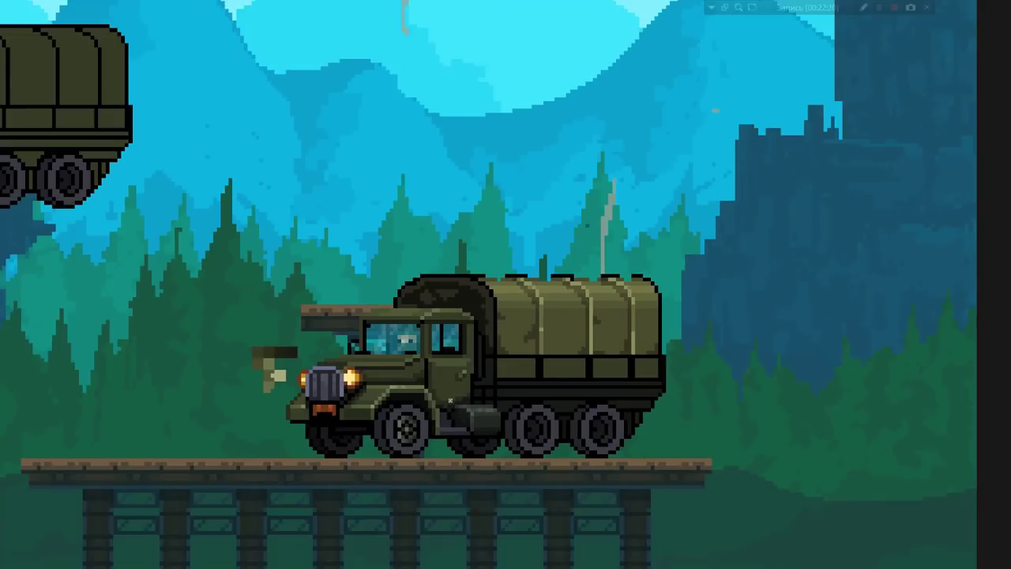
# - Drag a darker colour along the band at the tarp's lower edge
pyautogui.scroll(3, 474, 275)
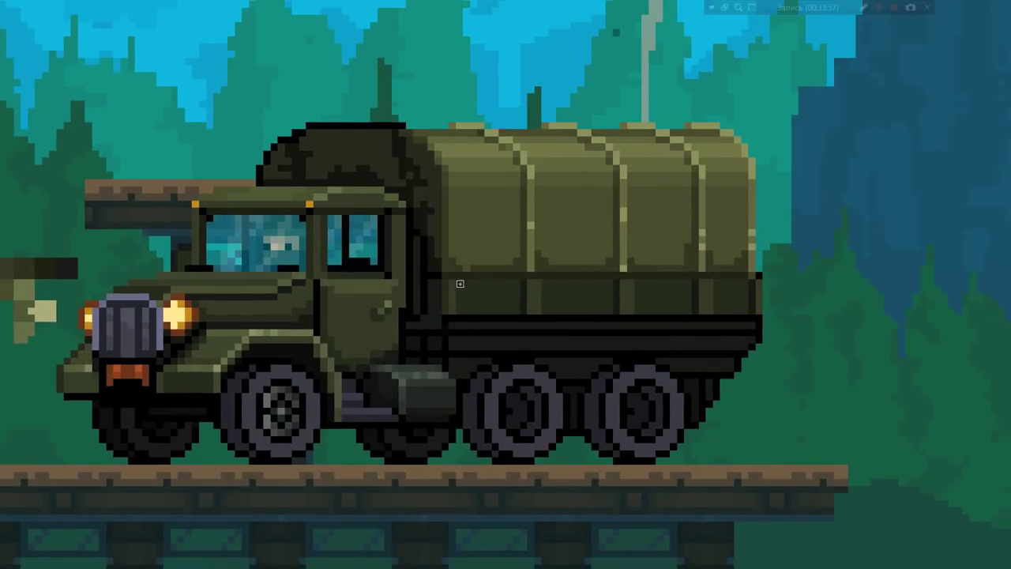
pyautogui.moveTo(491, 265)
pyautogui.mouseDown()
pyautogui.moveTo(715, 286)
pyautogui.moveTo(753, 261)
pyautogui.mouseUp()
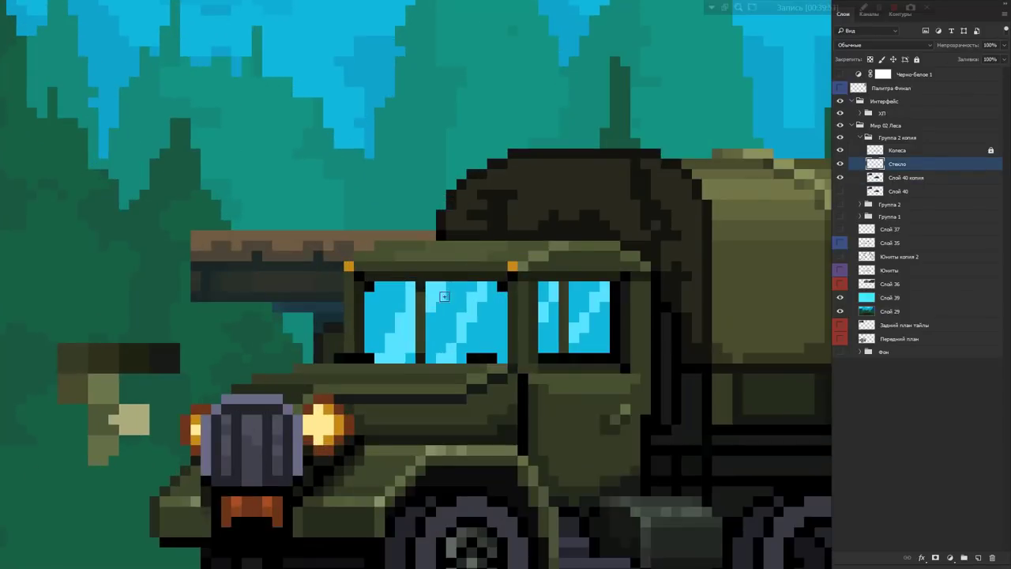
# - Create a new empty layer above the Стекло glass layer for the side mirror
pyautogui.hotkey('ctrl', 'shift', 'alt', 'n')
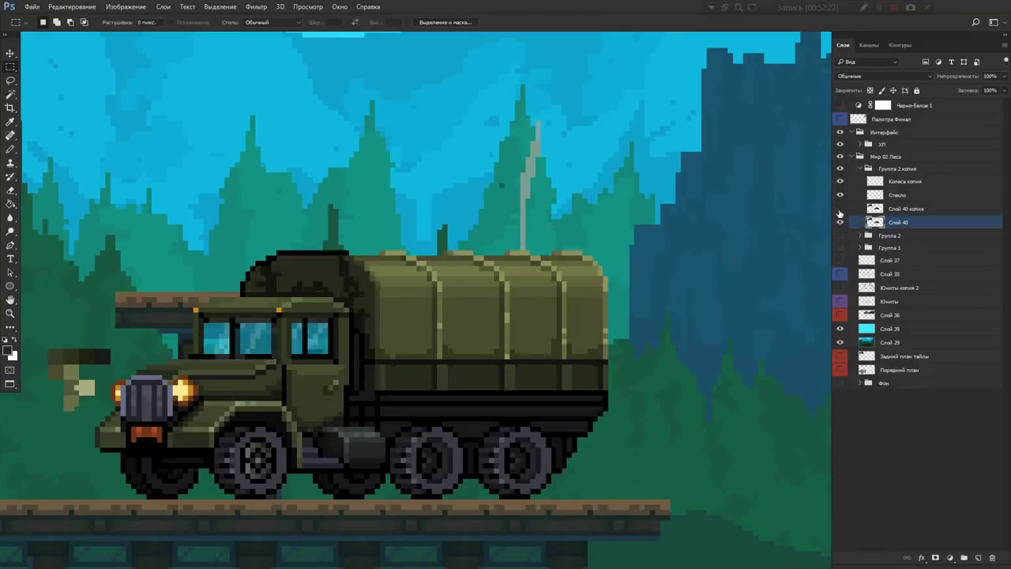
# - Zoom in and rename the new mirror layer to Зеркало
pyautogui.hotkey('ctrl', '+')
pyautogui.hotkey('ctrl', '+')
pyautogui.doubleClick(897, 195)
pyautogui.write('ркало')
pyautogui.press('Return')
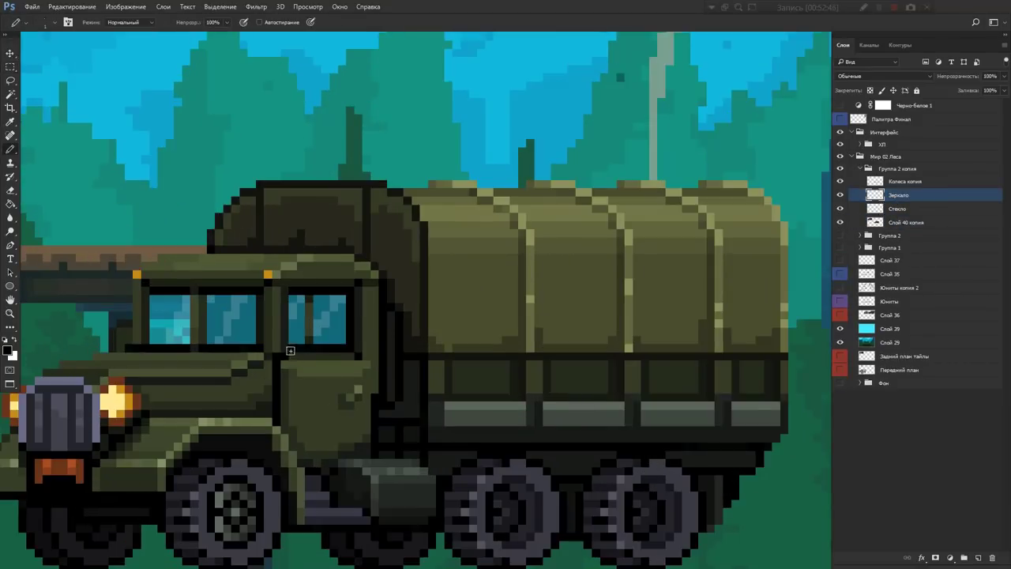
# - Duplicate the Слой 40 копия body layer and repaint the hood's shading pixels
pyautogui.scroll(1, 287, 350)
pyautogui.scroll(1, 286, 350)
pyautogui.scroll(-3, 303, 385)
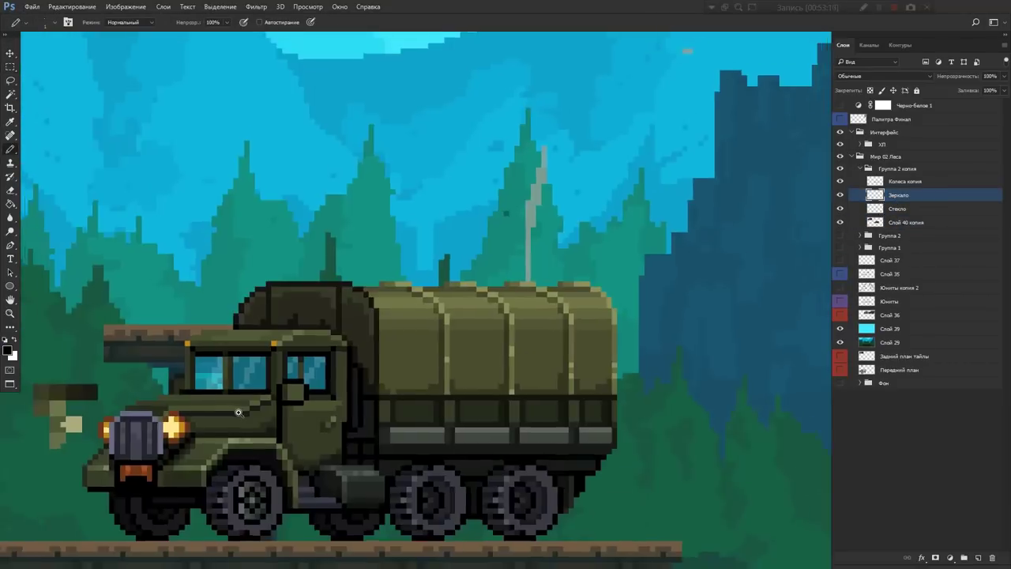
pyautogui.scroll(2, 292, 402)
pyautogui.scroll(-1, 288, 411)
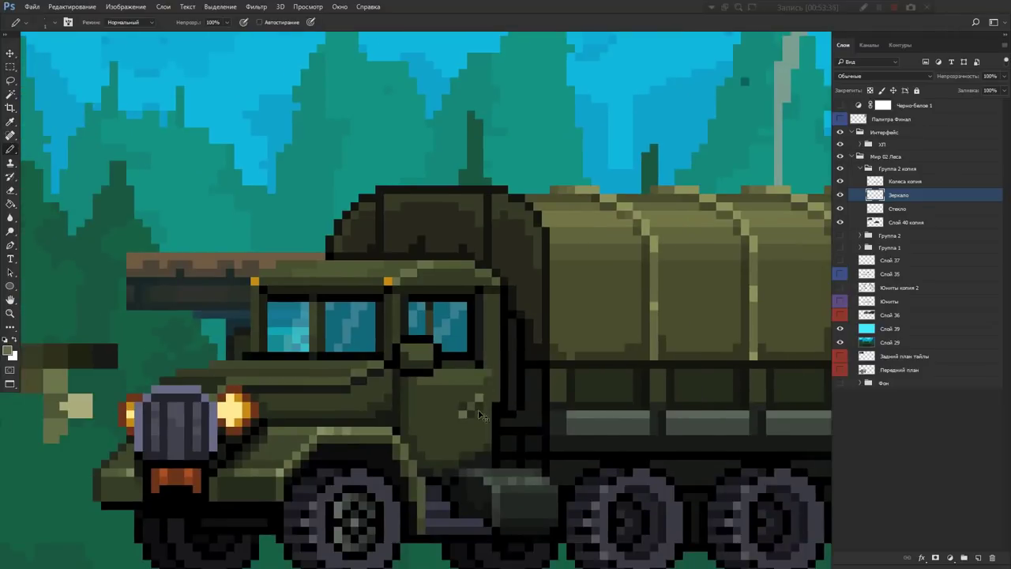
pyautogui.scroll(-1, 288, 411)
pyautogui.scroll(-2, 315, 406)
pyautogui.scroll(4, 447, 377)
pyautogui.hotkey('ctrl', 'j')
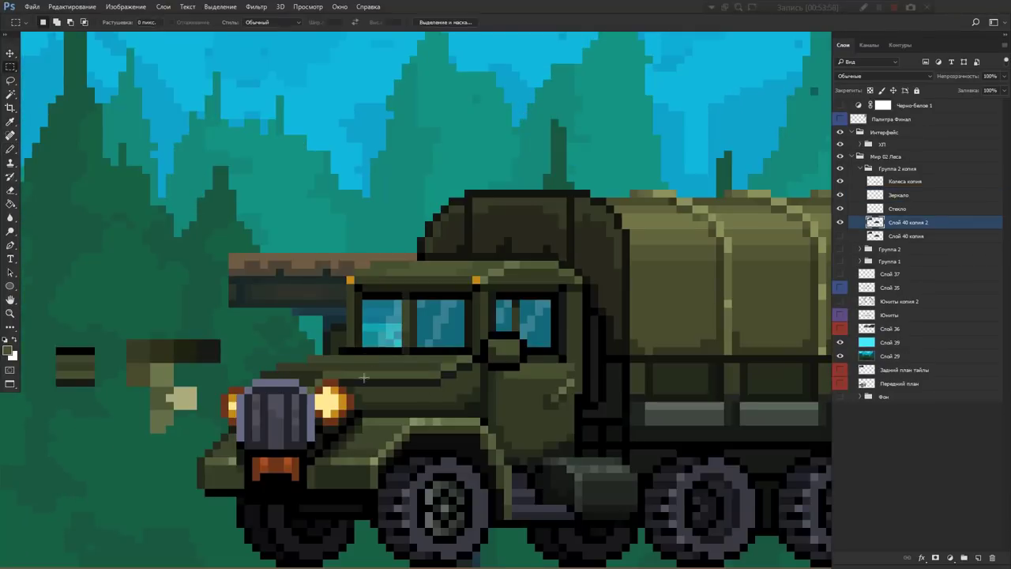
pyautogui.moveTo(356, 359); pyautogui.dragTo(448, 366)
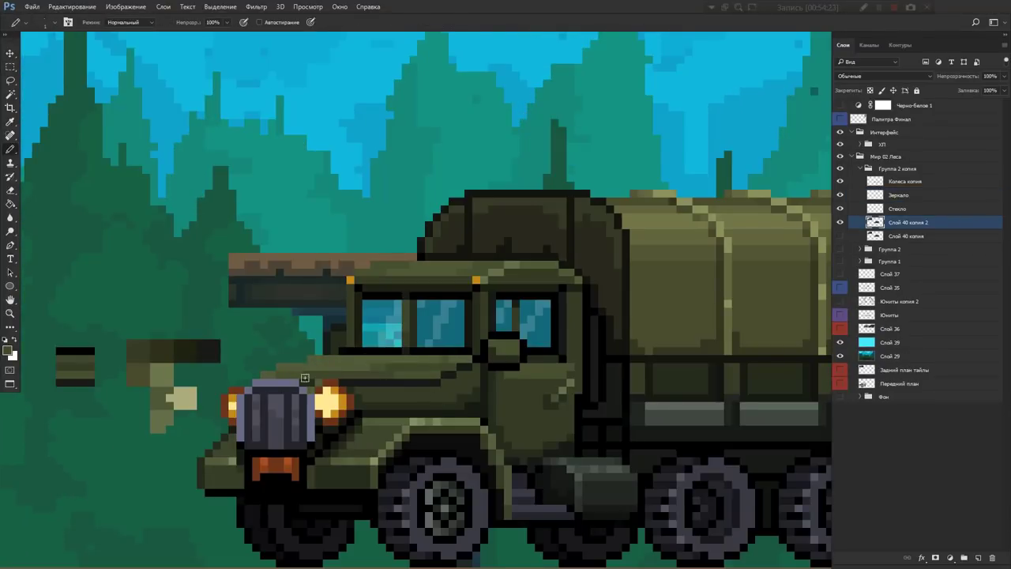
# - Briefly switch to the Paint Bucket, then back to the Pencil, while inspecting the hood
pyautogui.scroll(-1, 447, 372)
pyautogui.scroll(-2, 444, 464)
pyautogui.scroll(2, 445, 464)
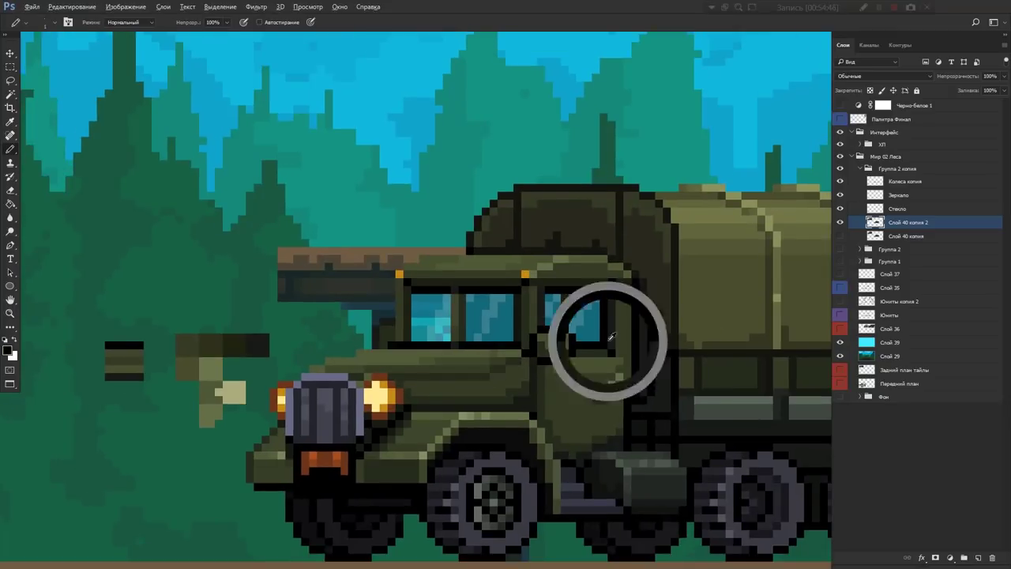
pyautogui.scroll(-3, 605, 334)
pyautogui.scroll(3, 490, 351)
pyautogui.scroll(1, 489, 347)
pyautogui.press('g')
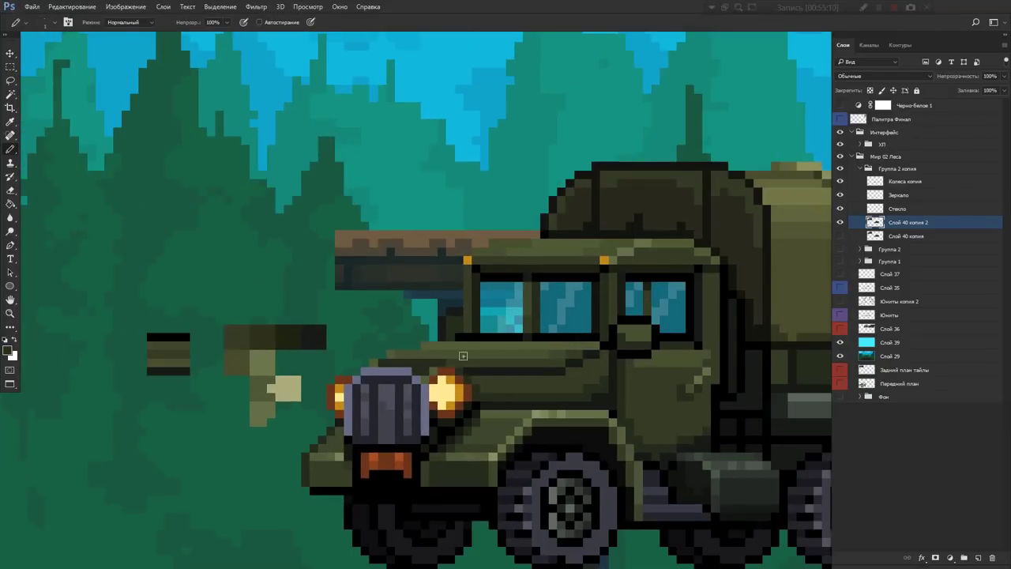
pyautogui.scroll(-2, 489, 349)
pyautogui.scroll(2, 545, 350)
pyautogui.scroll(-1, 553, 401)
pyautogui.scroll(2, 553, 401)
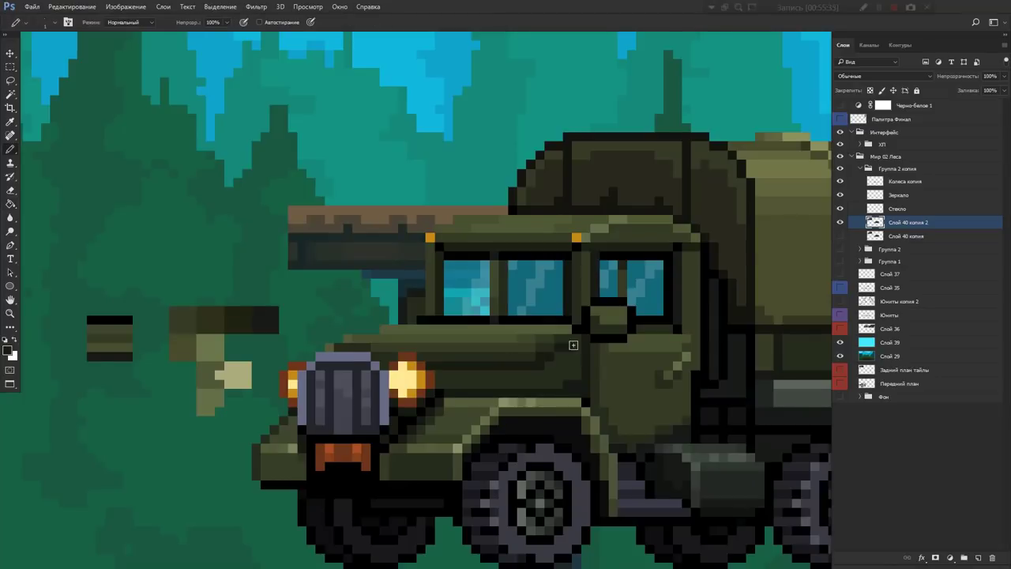
pyautogui.scroll(-2, 545, 379)
pyautogui.press('b')
pyautogui.scroll(2, 514, 355)
pyautogui.scroll(-1, 522, 377)
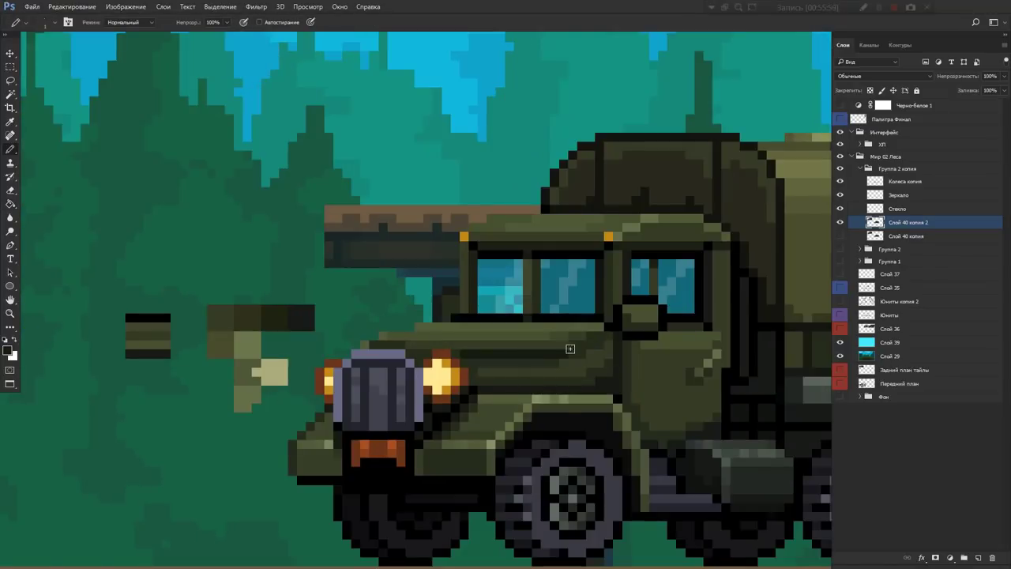
pyautogui.scroll(1, 526, 376)
pyautogui.scroll(-2, 531, 383)
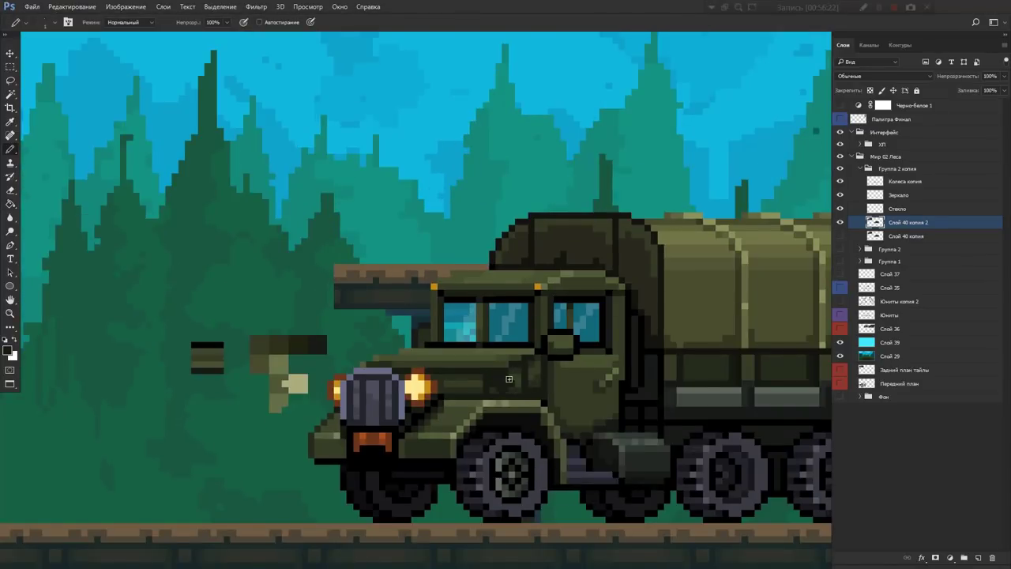
pyautogui.scroll(2, 553, 375)
pyautogui.scroll(-2, 316, 387)
# - Move the whole Группа 2 копия truck group 30 px right along the bridge
pyautogui.scroll(-3, 304, 398)
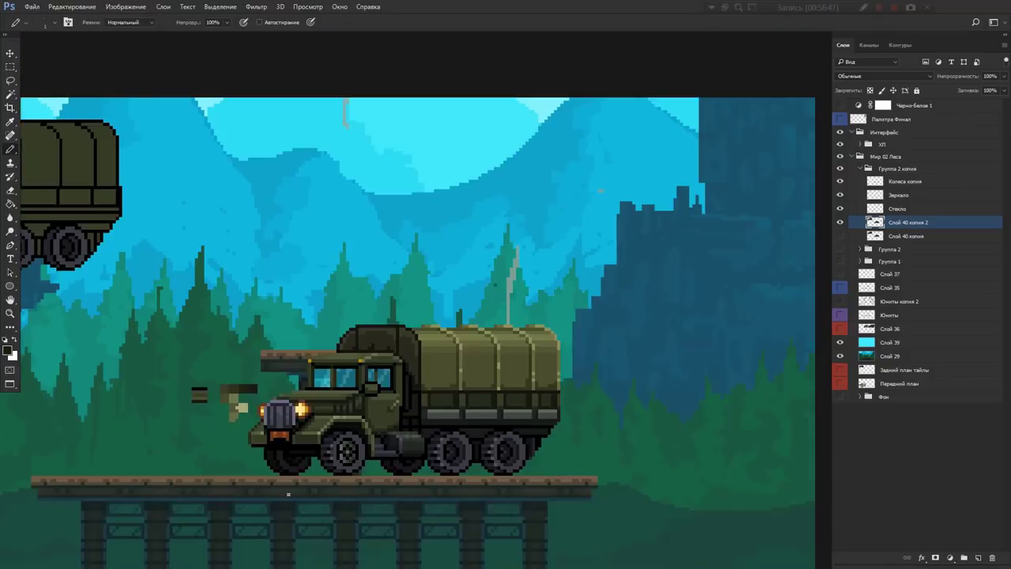
pyautogui.scroll(2, 450, 316)
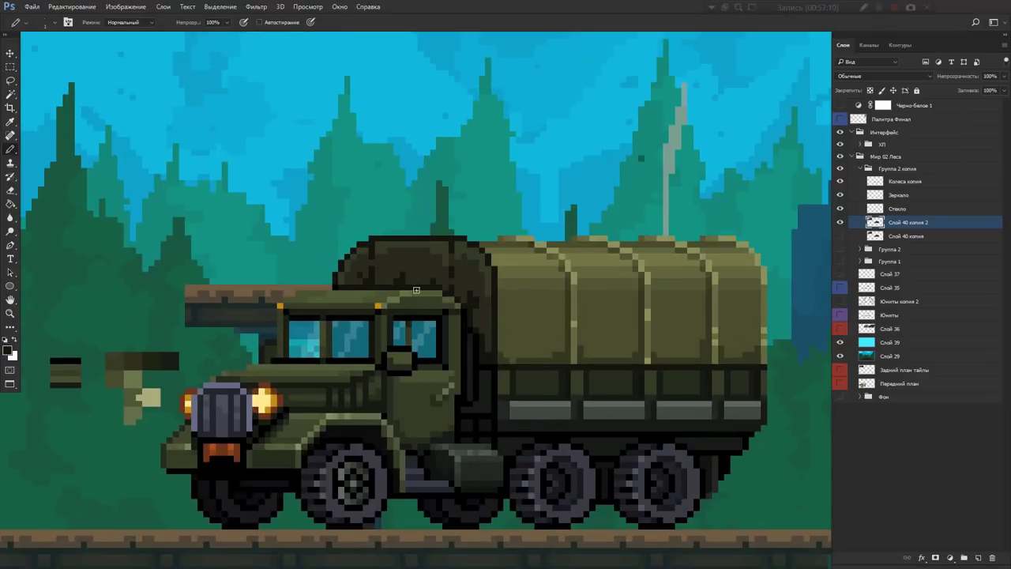
pyautogui.scroll(1, 448, 289)
pyautogui.scroll(-2, 418, 329)
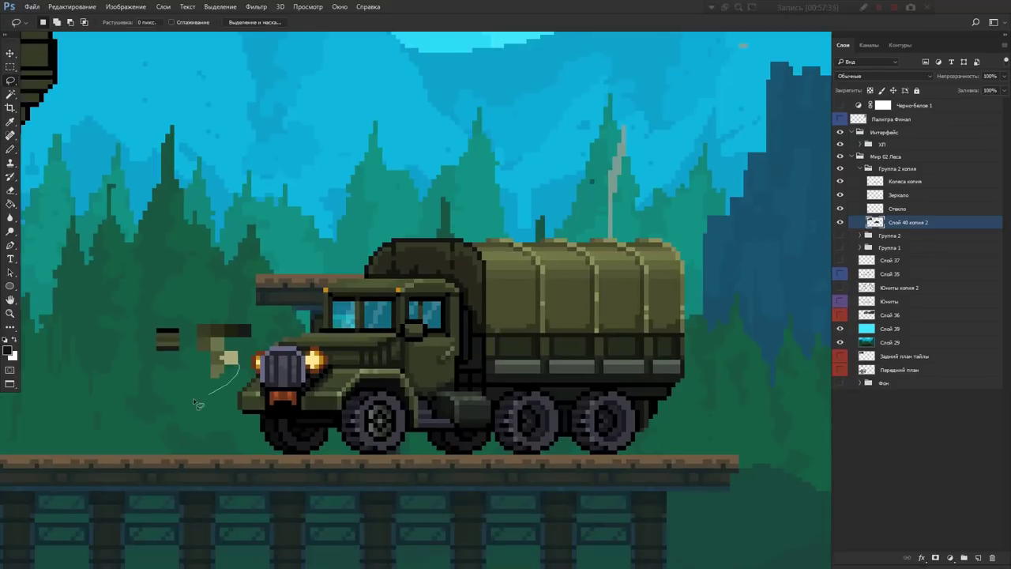
pyautogui.scroll(-2, 417, 329)
pyautogui.press('m')
pyautogui.moveTo(647, 339); pyautogui.dragTo(647, 339)
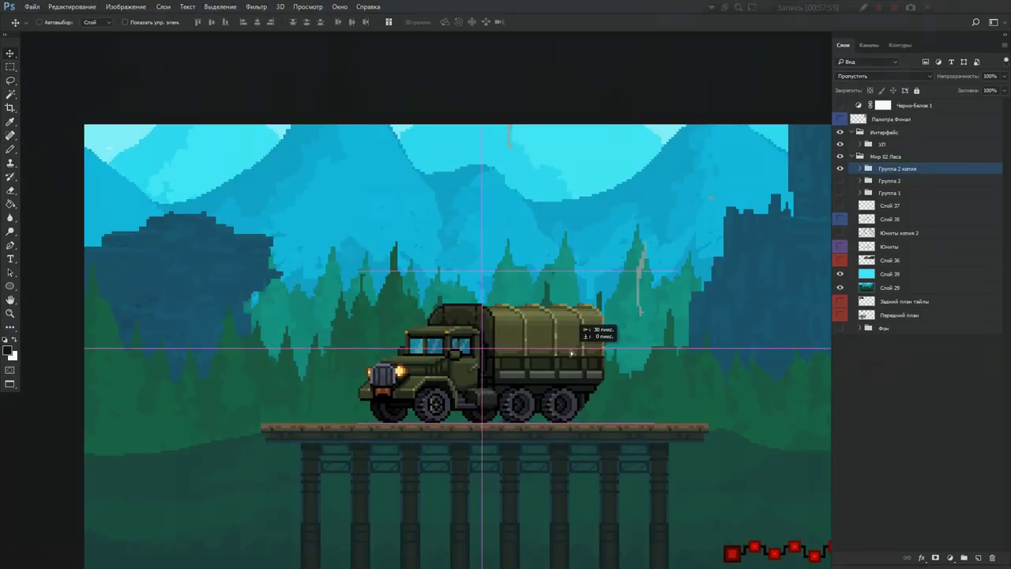